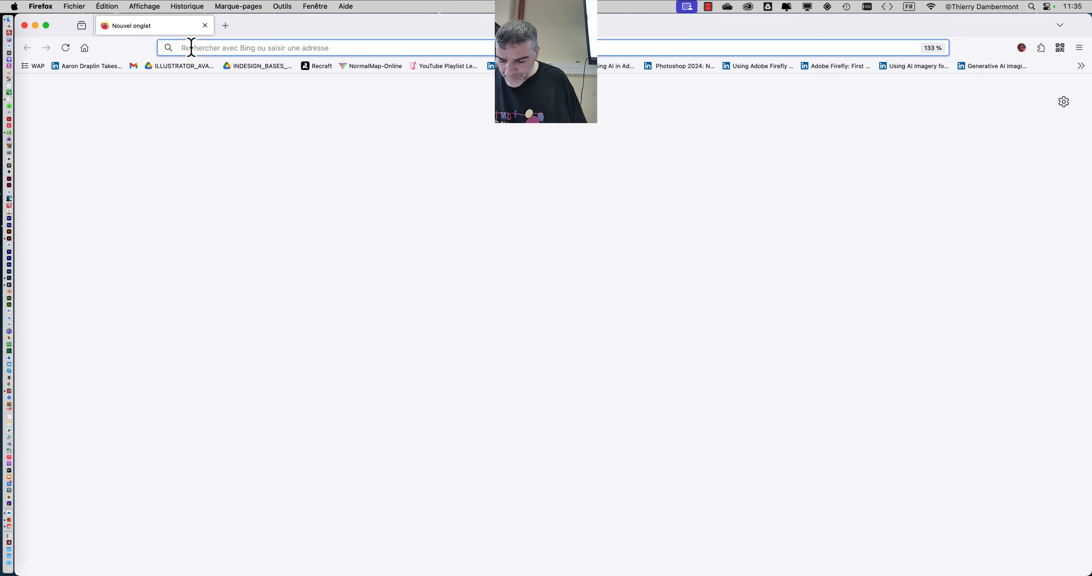
Search the web for "carnaval" and show the image results.
{"action": "type", "text": "car"}
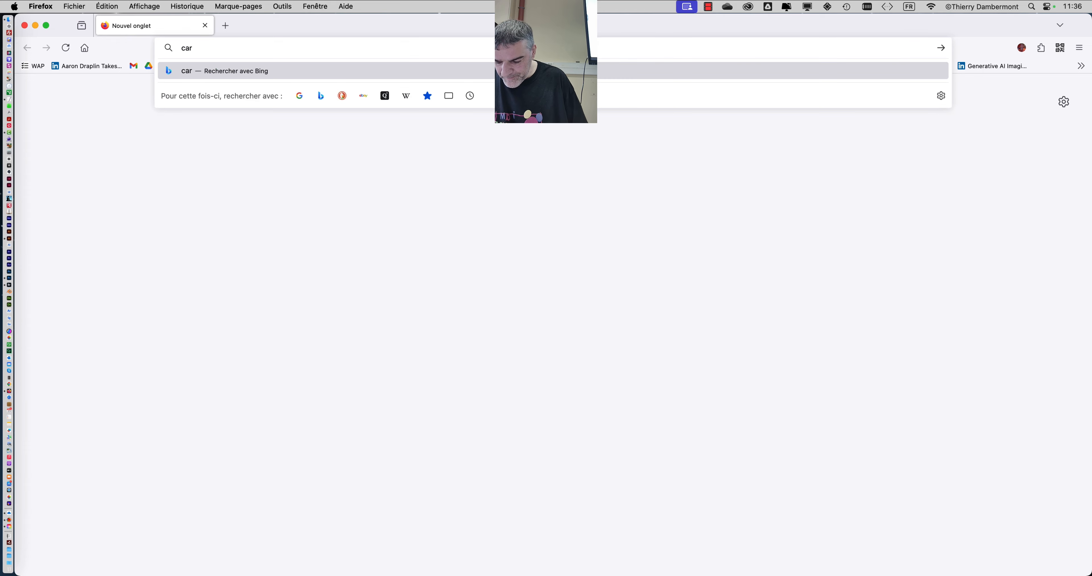
{"action": "type", "text": "naval"}
{"action": "key", "text": "Return"}
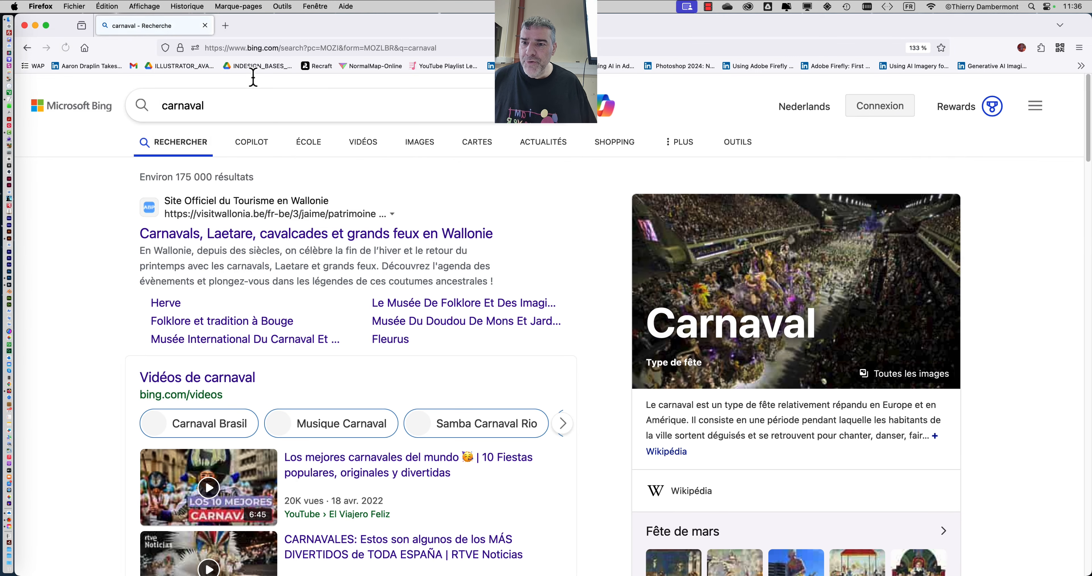
{"action": "left_click", "coordinate": [424, 144]}
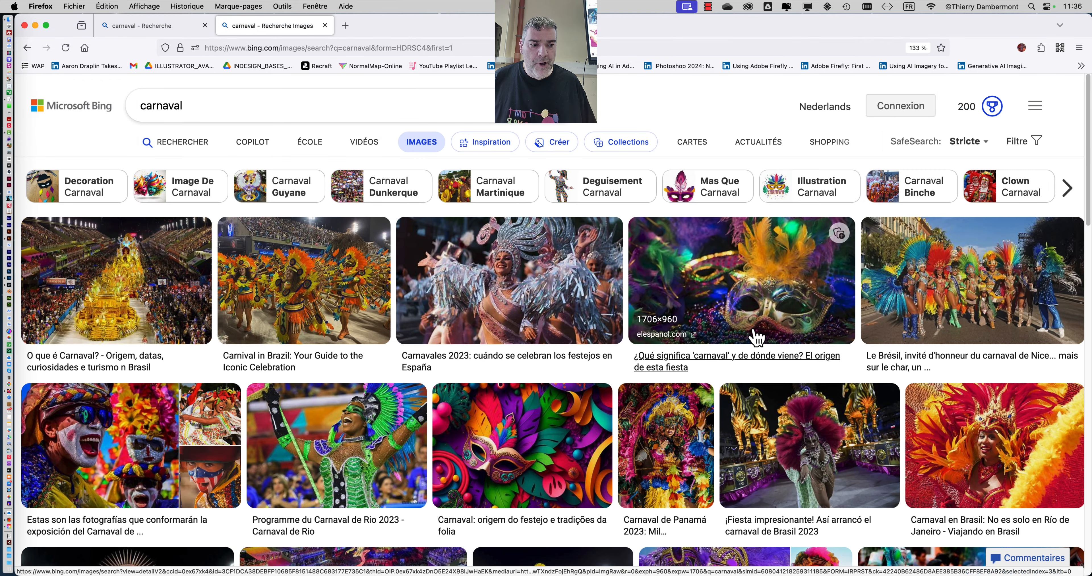
Filter the carnaval image results by licence to "Domaine public".
{"action": "scroll", "coordinate": [757, 338], "scroll_direction": "down", "scroll_amount": 1}
{"action": "scroll", "coordinate": [757, 338], "scroll_direction": "up", "scroll_amount": 1}
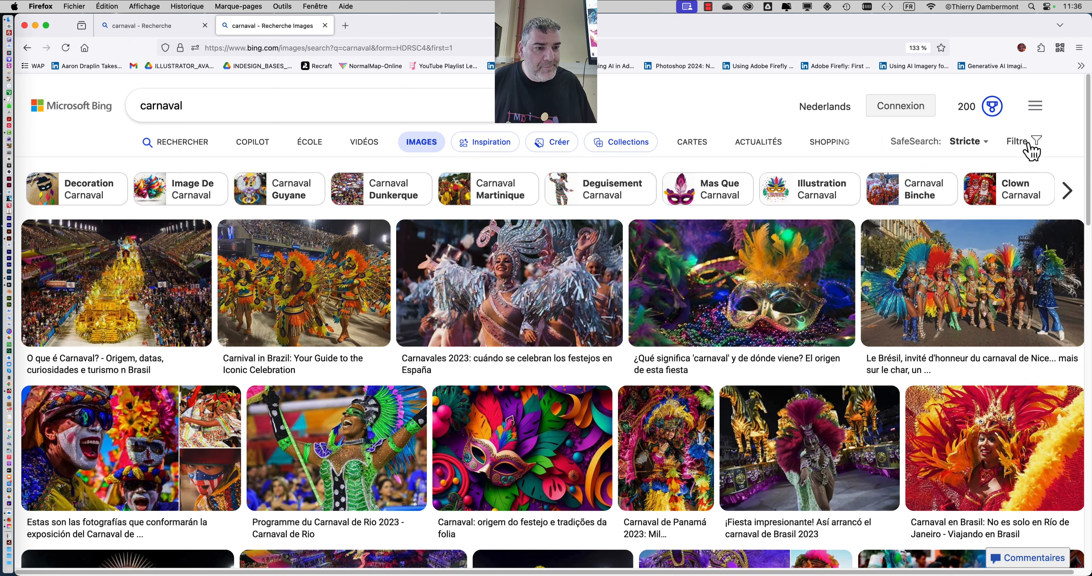
{"action": "left_click", "coordinate": [1029, 145]}
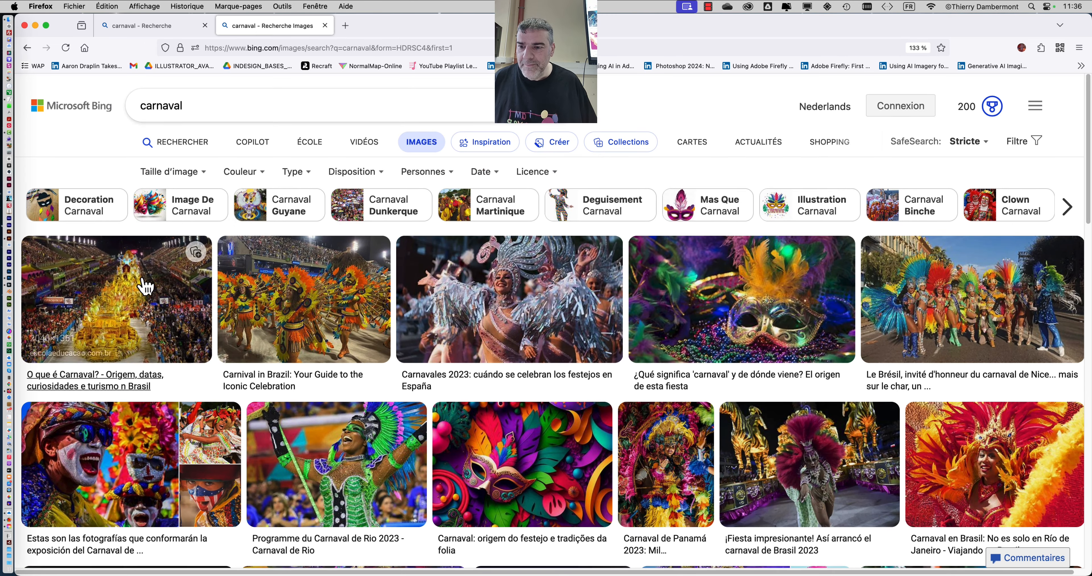
{"action": "left_click", "coordinate": [538, 176]}
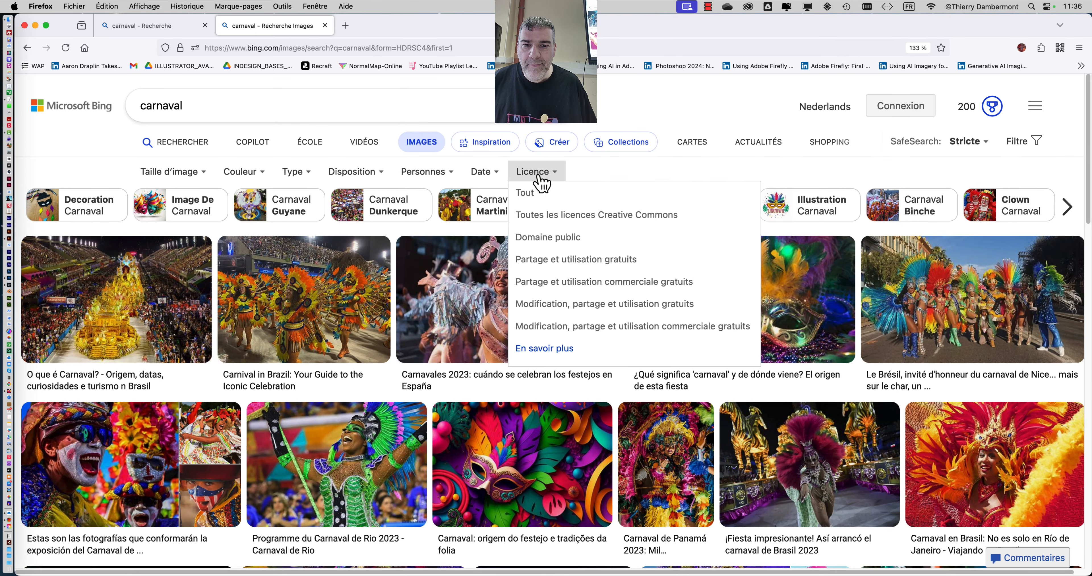
{"action": "left_click", "coordinate": [584, 250]}
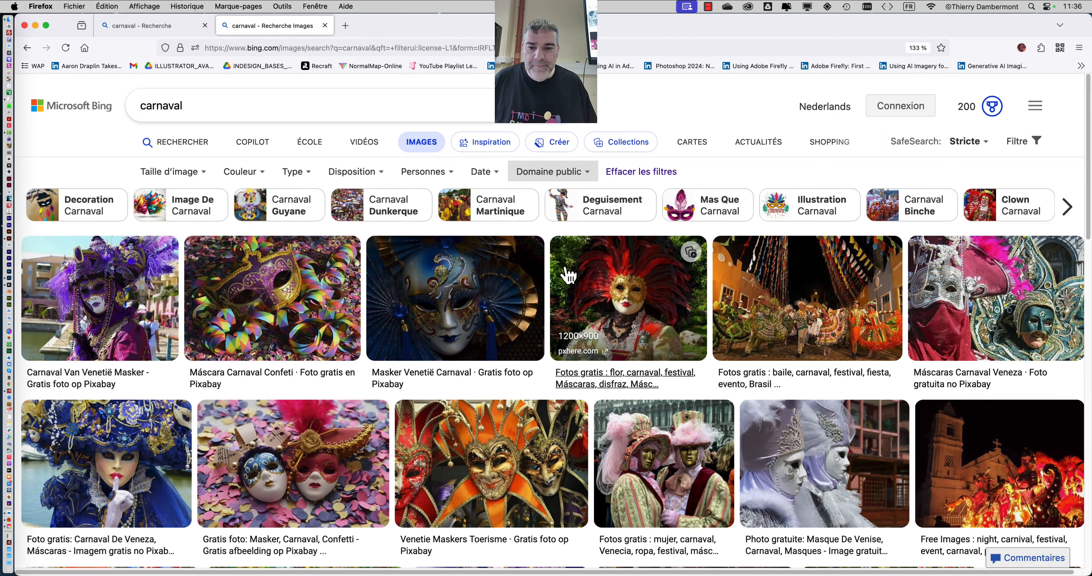
Restrict the public-domain image results to a custom minimum size of 1500 x 1500 px.
{"action": "scroll", "coordinate": [611, 355], "scroll_direction": "down", "scroll_amount": 1}
{"action": "scroll", "coordinate": [611, 356], "scroll_direction": "down", "scroll_amount": 5}
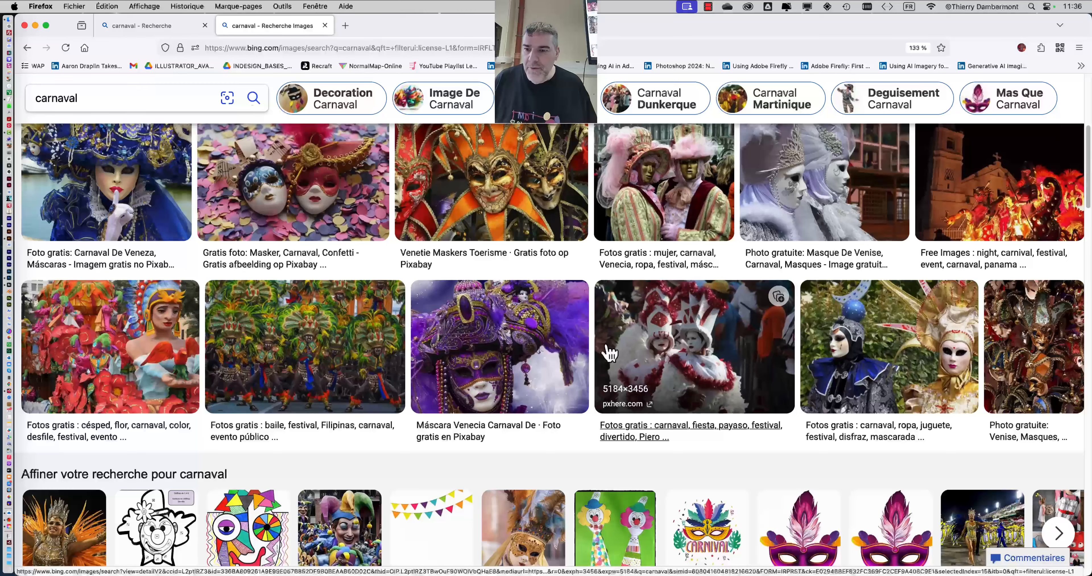
{"action": "scroll", "coordinate": [610, 354], "scroll_direction": "up", "scroll_amount": 5}
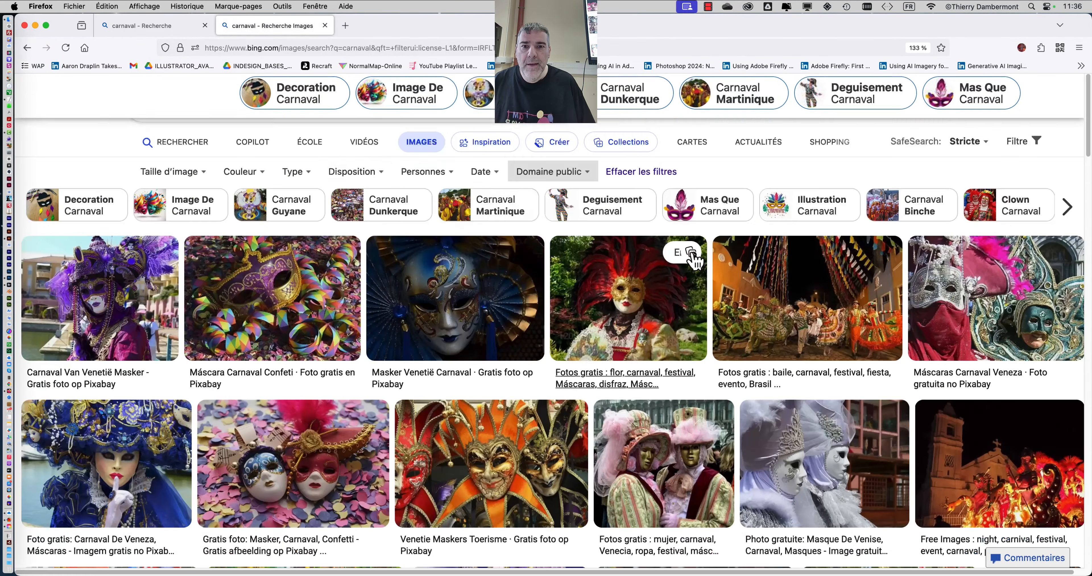
{"action": "left_click", "coordinate": [179, 174]}
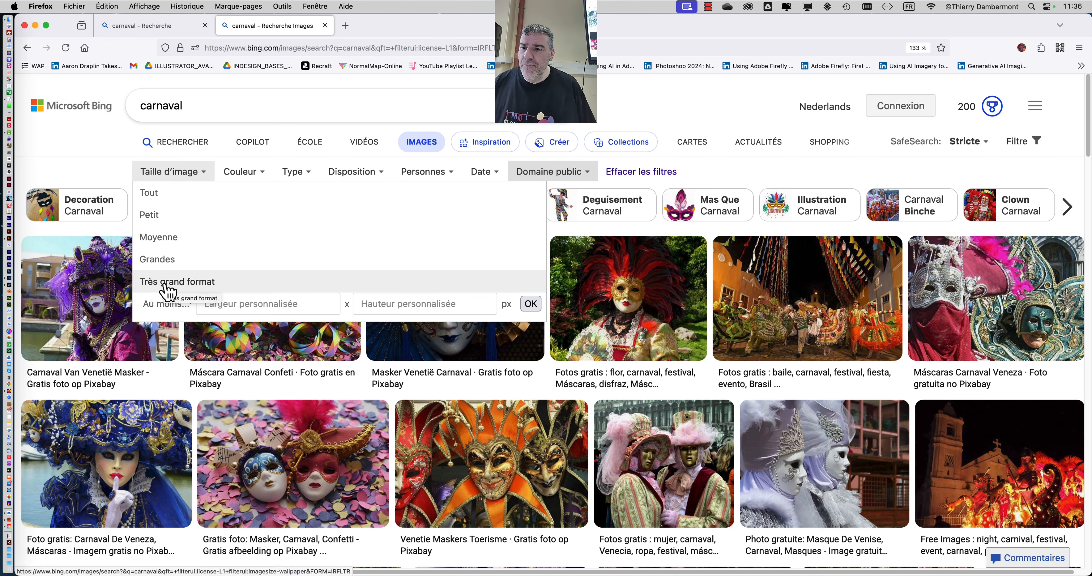
{"action": "left_click", "coordinate": [221, 304]}
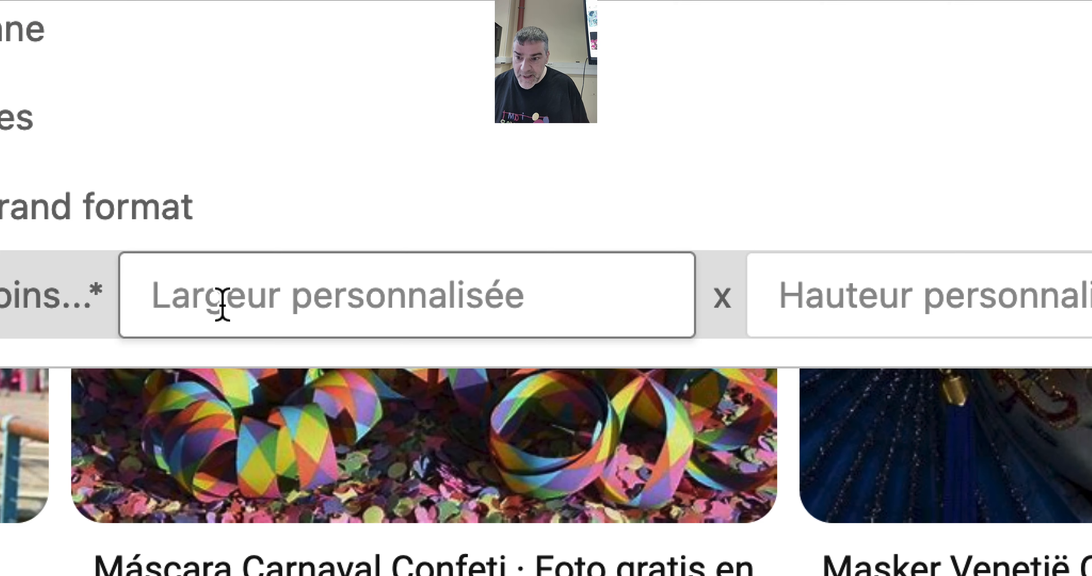
{"action": "type", "text": "1500"}
{"action": "key", "text": "Tab"}
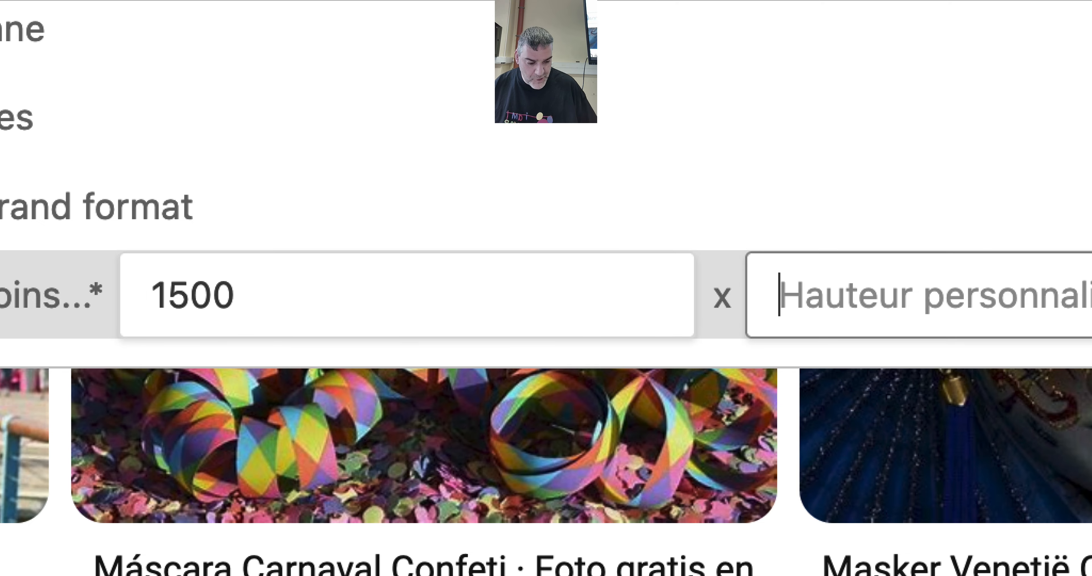
{"action": "type", "text": "1500"}
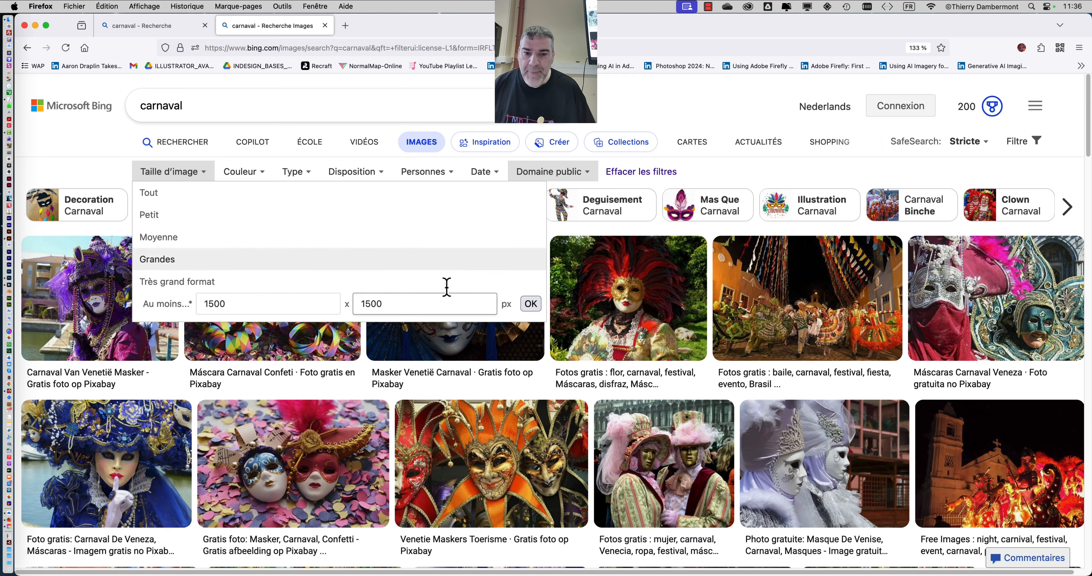
{"action": "left_click", "coordinate": [536, 310]}
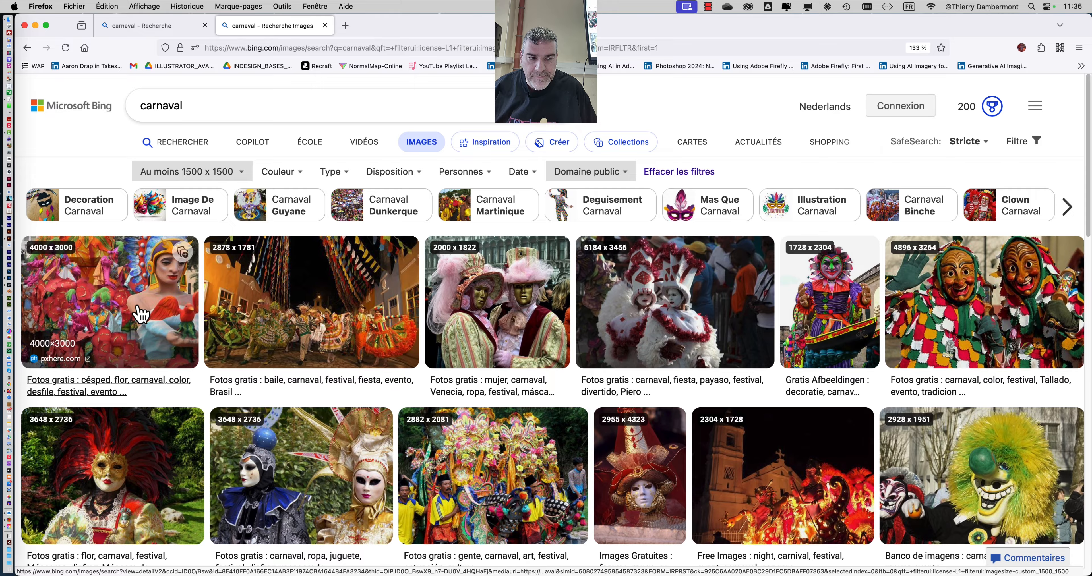
Open the source page of the 4000 x 3000 flower parade float photo and save its original size in the "m11j23 CRC2" folder.
{"action": "left_click", "coordinate": [142, 314]}
{"action": "left_click", "coordinate": [441, 400]}
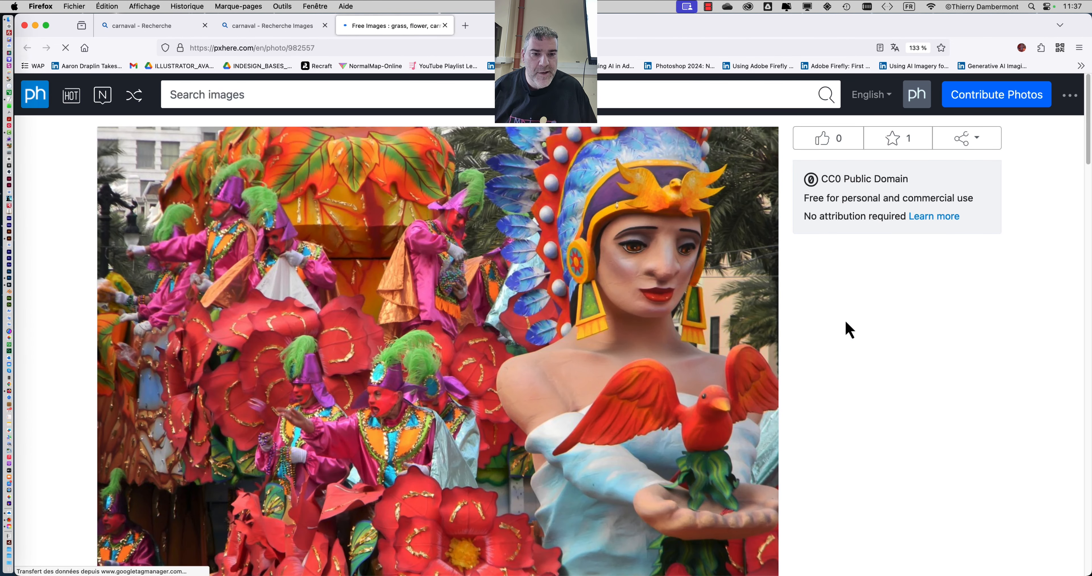
{"action": "scroll", "coordinate": [1053, 373], "scroll_direction": "down", "scroll_amount": 5}
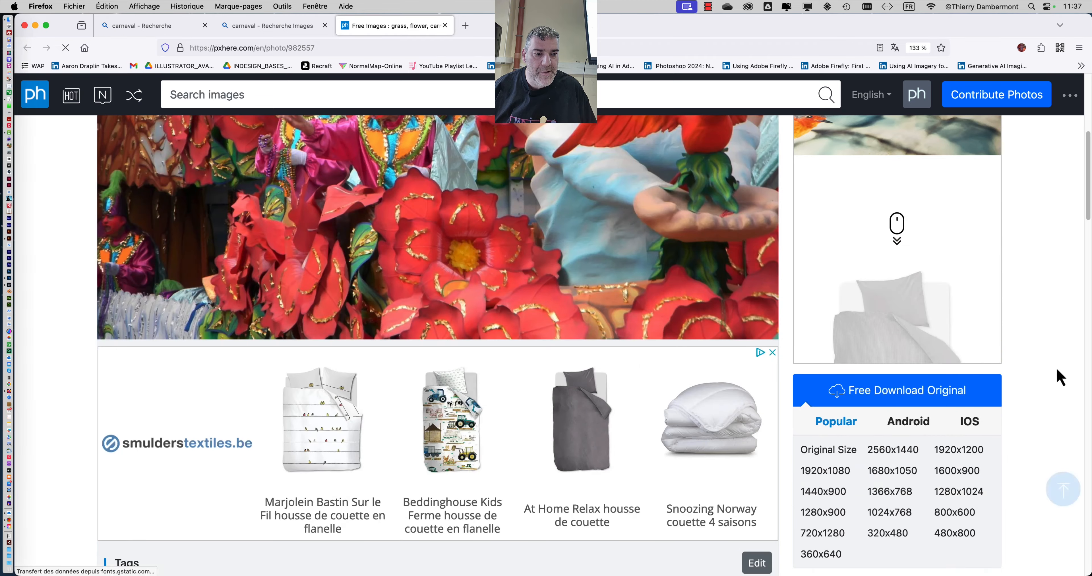
{"action": "left_click", "coordinate": [846, 452]}
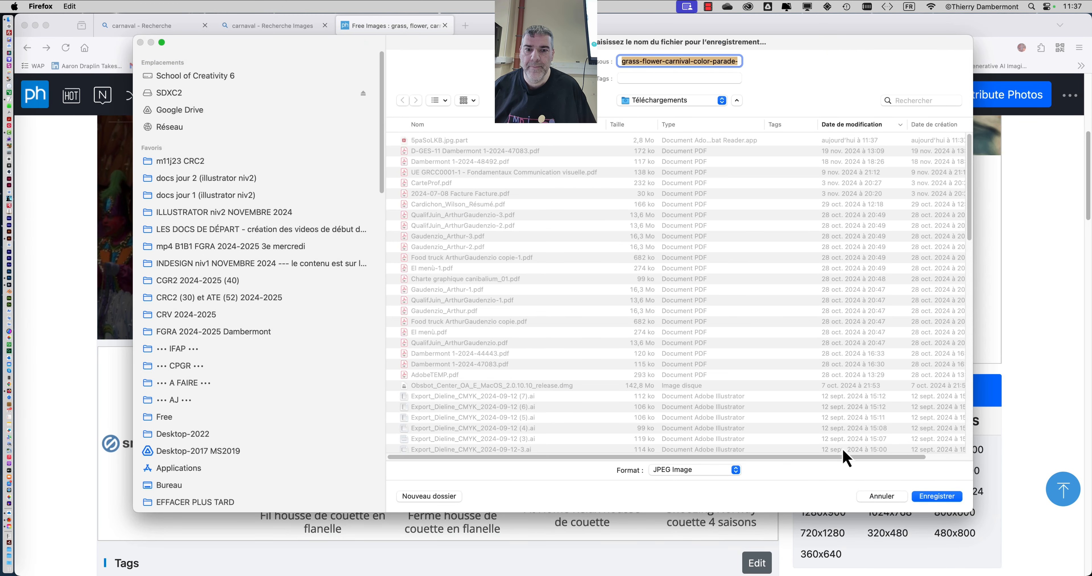
{"action": "left_click", "coordinate": [181, 166]}
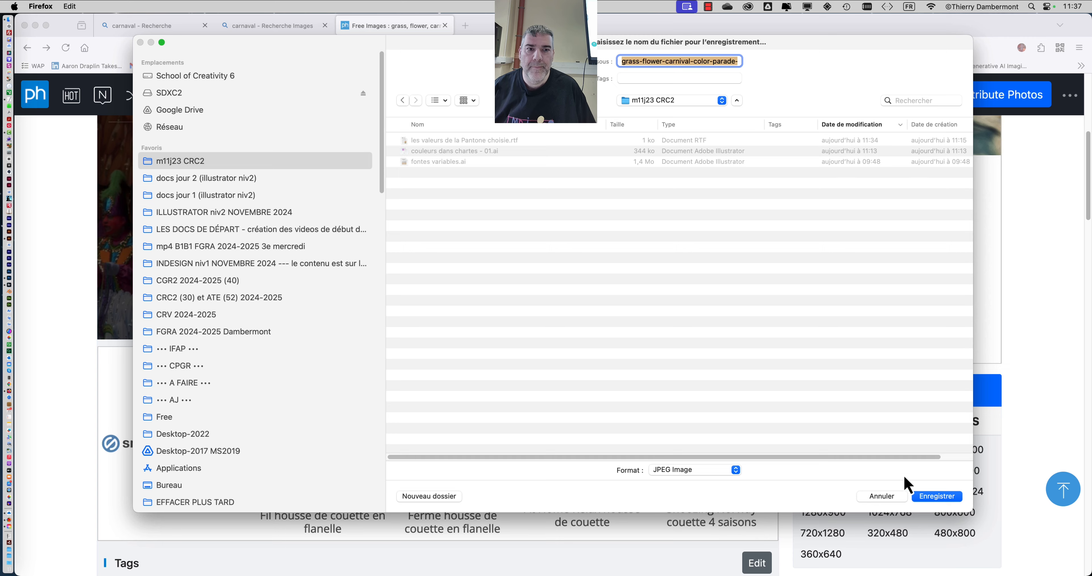
{"action": "left_click", "coordinate": [929, 498]}
Return to the image results and save the original of the 1798 x 2900 photo of the woman in a ruffled dress in "m11j23 CRC2".
{"action": "left_click", "coordinate": [248, 27]}
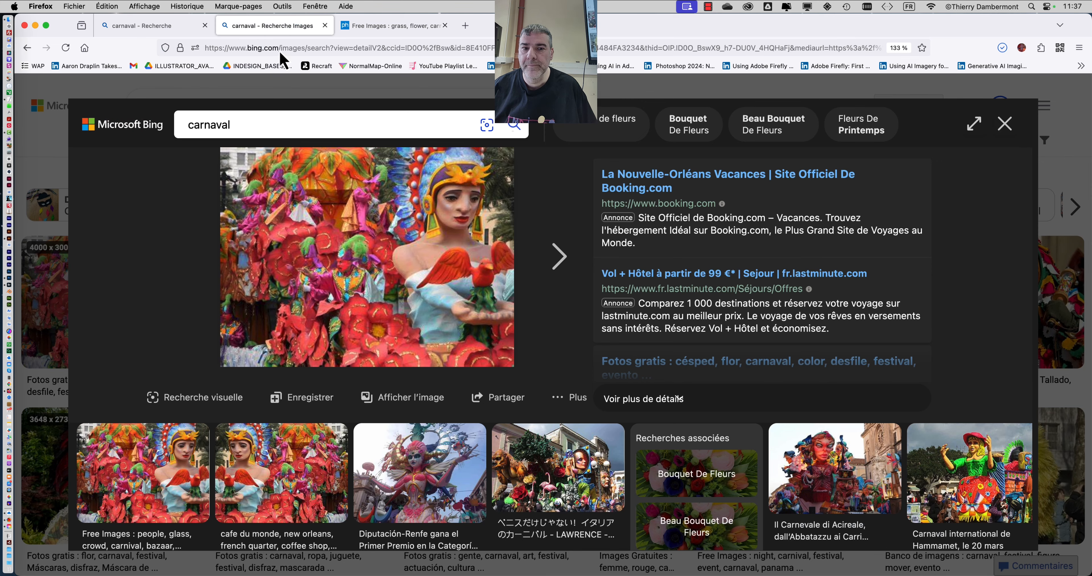
{"action": "left_click", "coordinate": [1006, 123]}
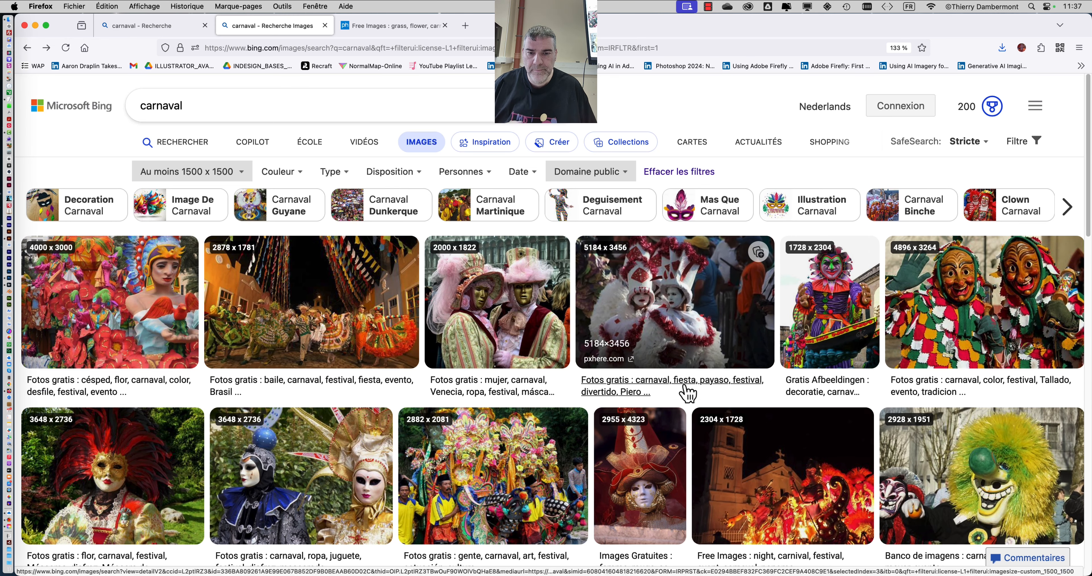
{"action": "scroll", "coordinate": [694, 387], "scroll_direction": "down", "scroll_amount": 10}
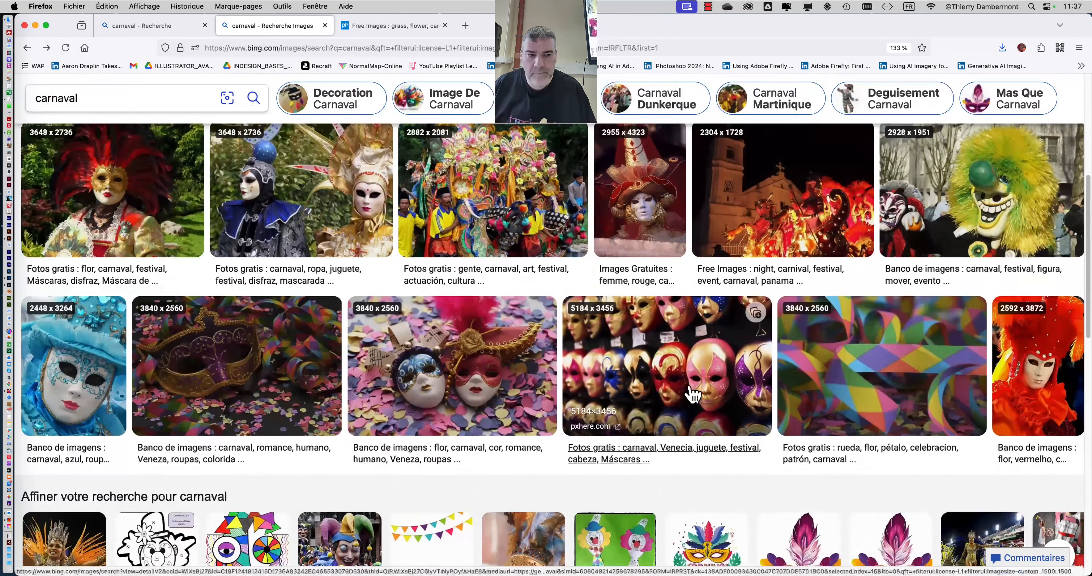
{"action": "scroll", "coordinate": [688, 384], "scroll_direction": "down", "scroll_amount": 5}
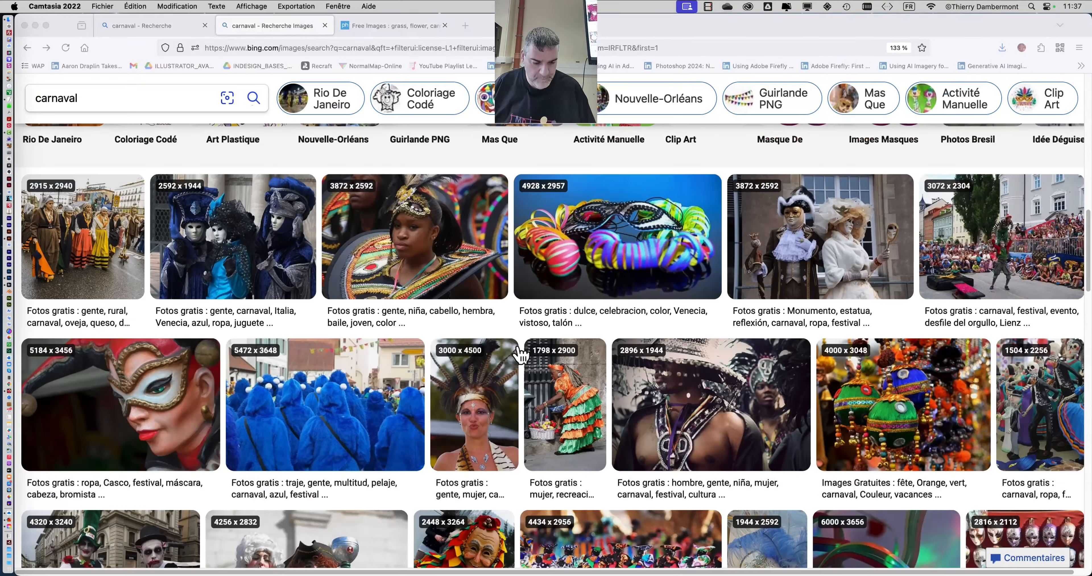
{"action": "left_click", "coordinate": [568, 396]}
{"action": "left_click", "coordinate": [449, 398]}
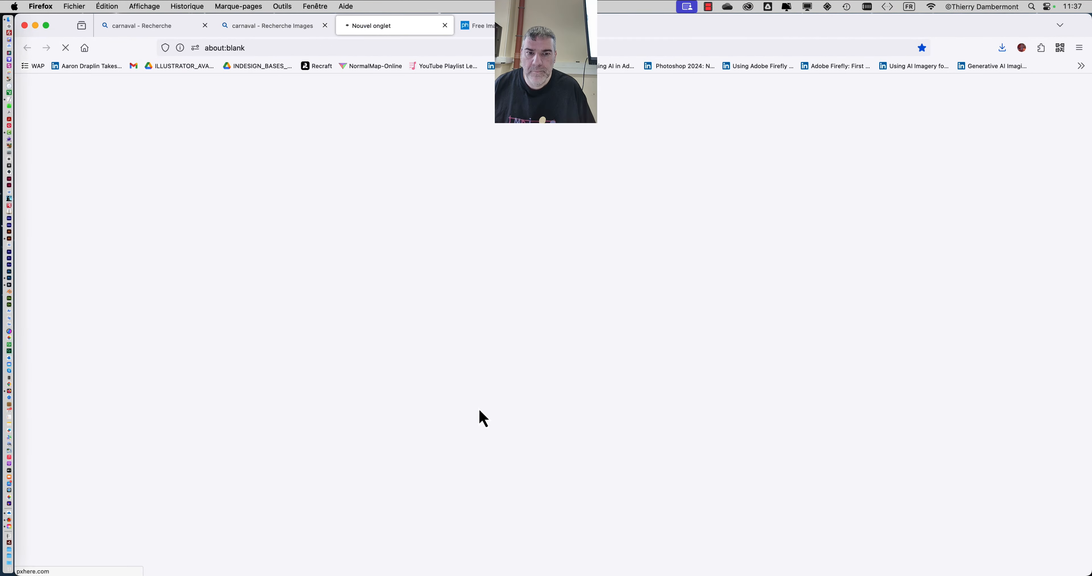
{"action": "left_click", "coordinate": [822, 324]}
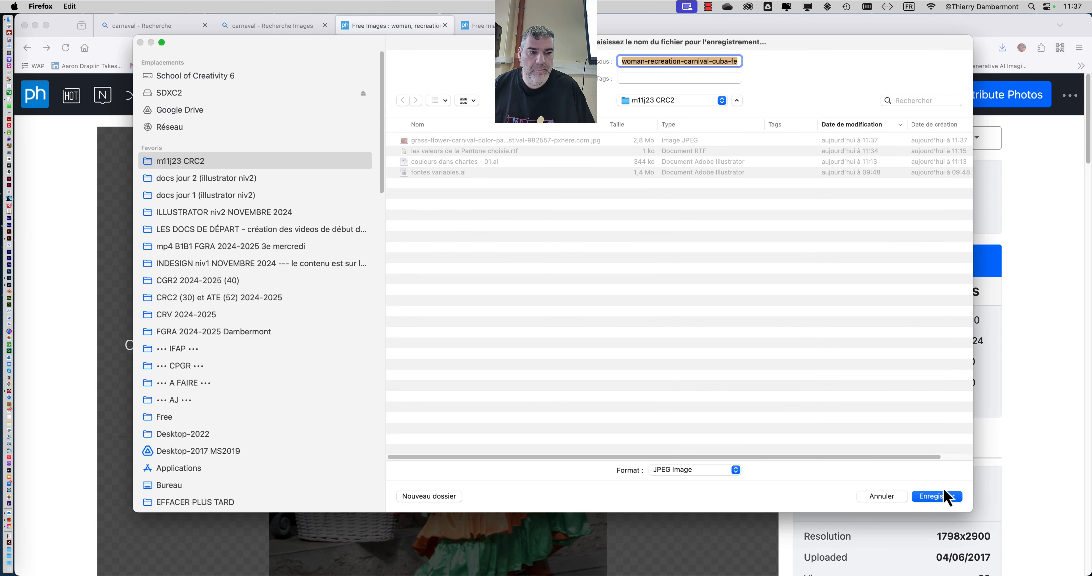
{"action": "left_click", "coordinate": [938, 497]}
From the image results, save the original of the 3872 x 2592 photo of the girl in a feathered headdress in "m11j23 CRC2".
{"action": "left_click", "coordinate": [292, 30]}
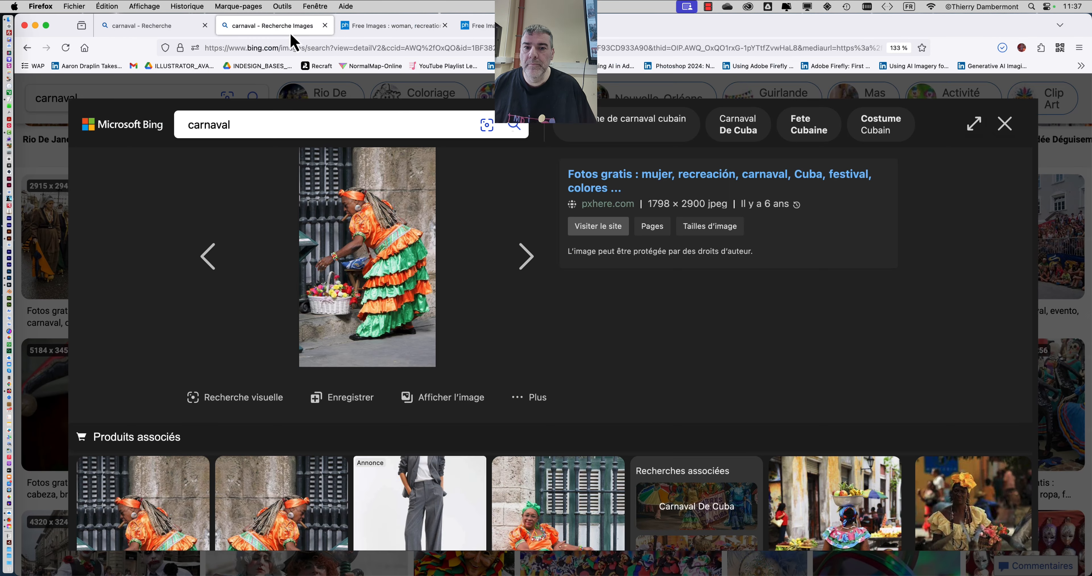
{"action": "left_click", "coordinate": [1003, 119]}
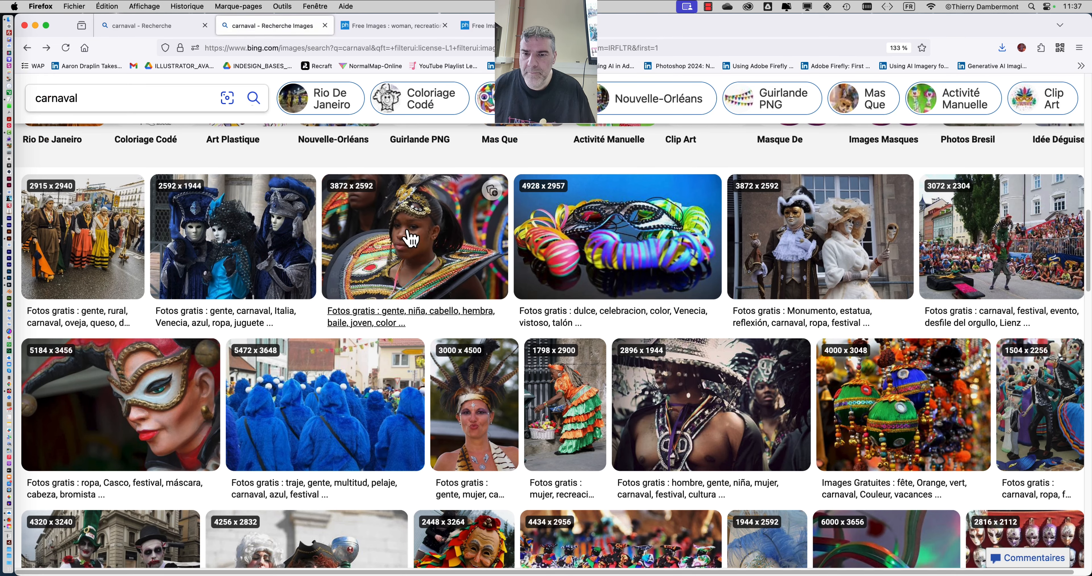
{"action": "left_click", "coordinate": [488, 263]}
{"action": "left_click", "coordinate": [439, 404]}
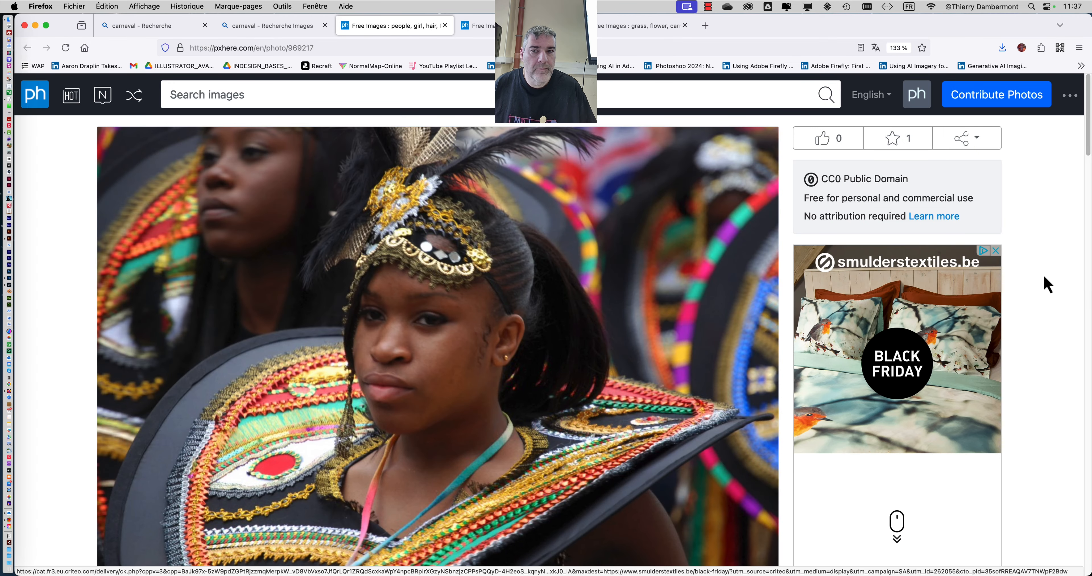
{"action": "scroll", "coordinate": [1048, 283], "scroll_direction": "down", "scroll_amount": 10}
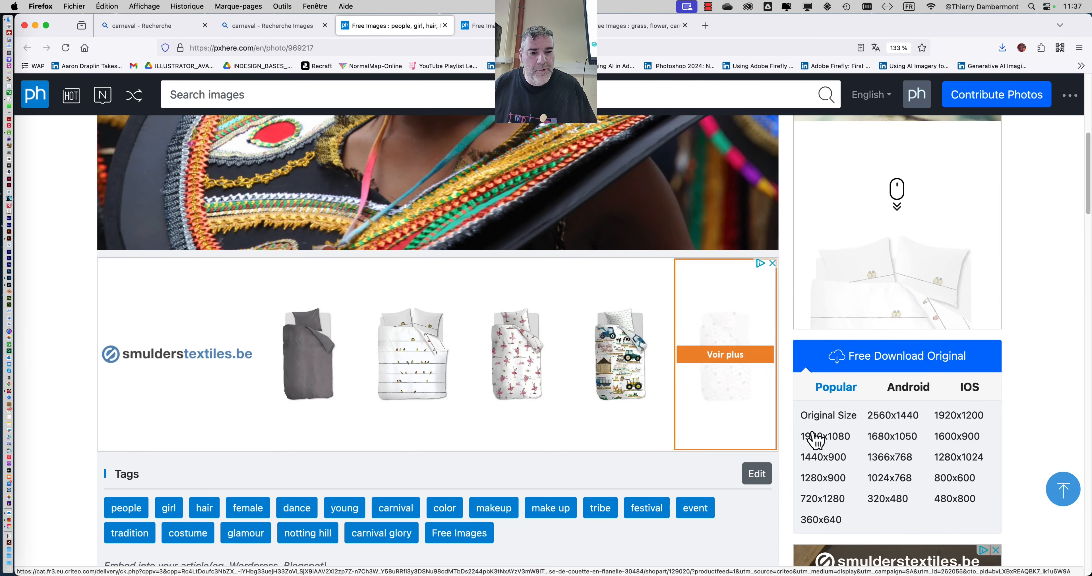
{"action": "left_click", "coordinate": [834, 421]}
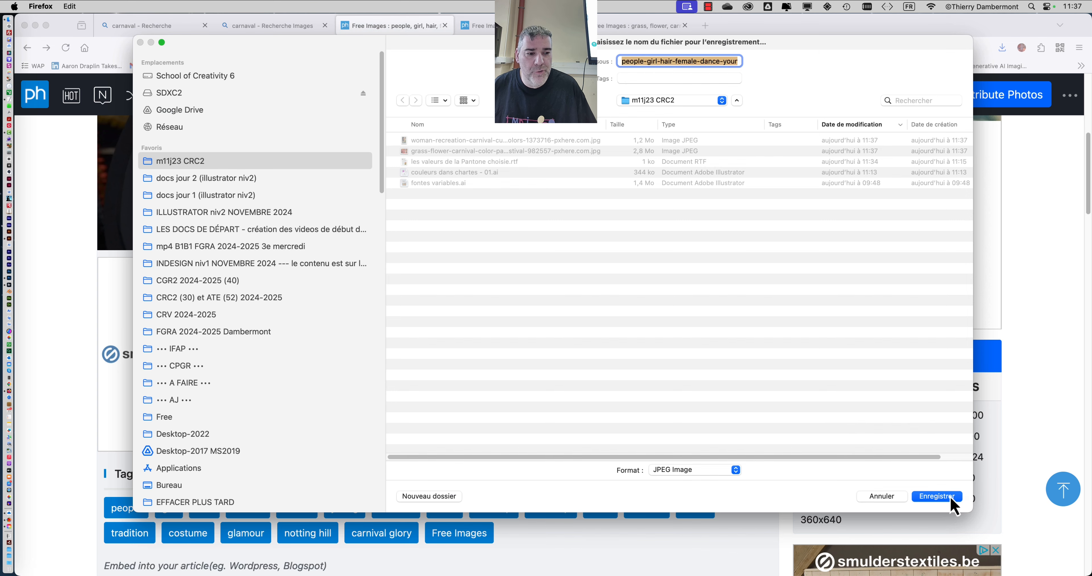
{"action": "left_click", "coordinate": [951, 500]}
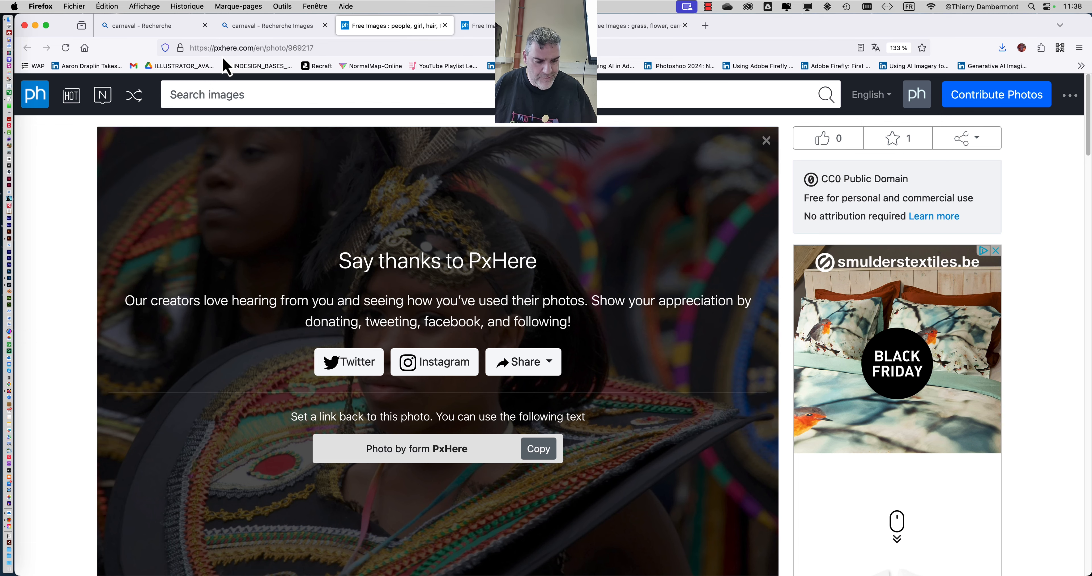
Reduce the web page's magnification to the browser's default zoom level.
{"action": "key", "text": "super+minus"}
{"action": "key", "text": "super+minus"}
{"action": "key", "text": "super+minus"}
{"action": "key", "text": "super+minus"}
{"action": "key", "text": "super+minus"}
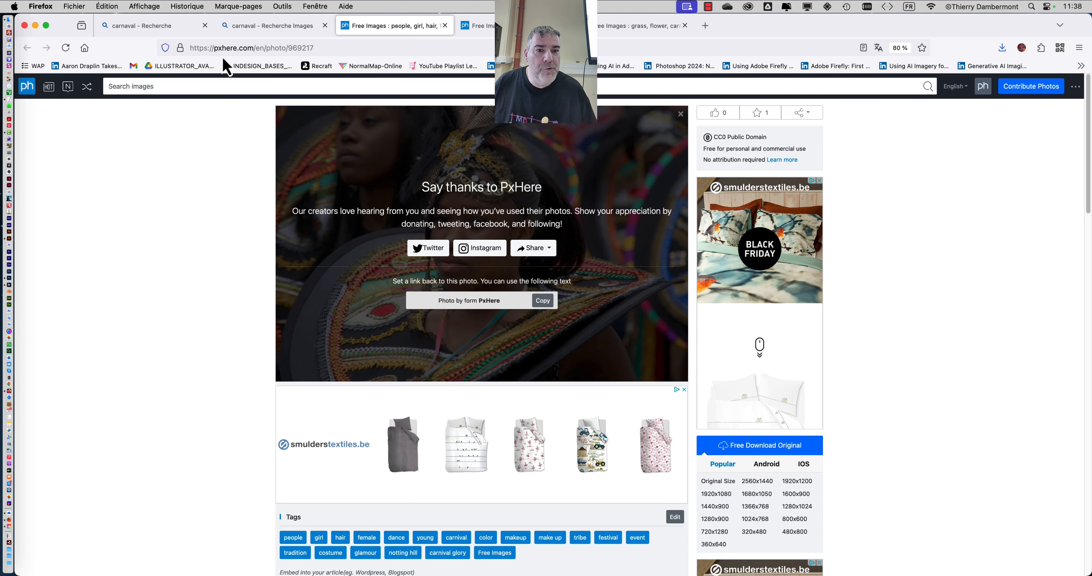
{"action": "key", "text": "super+plus"}
{"action": "key", "text": "super+plus"}
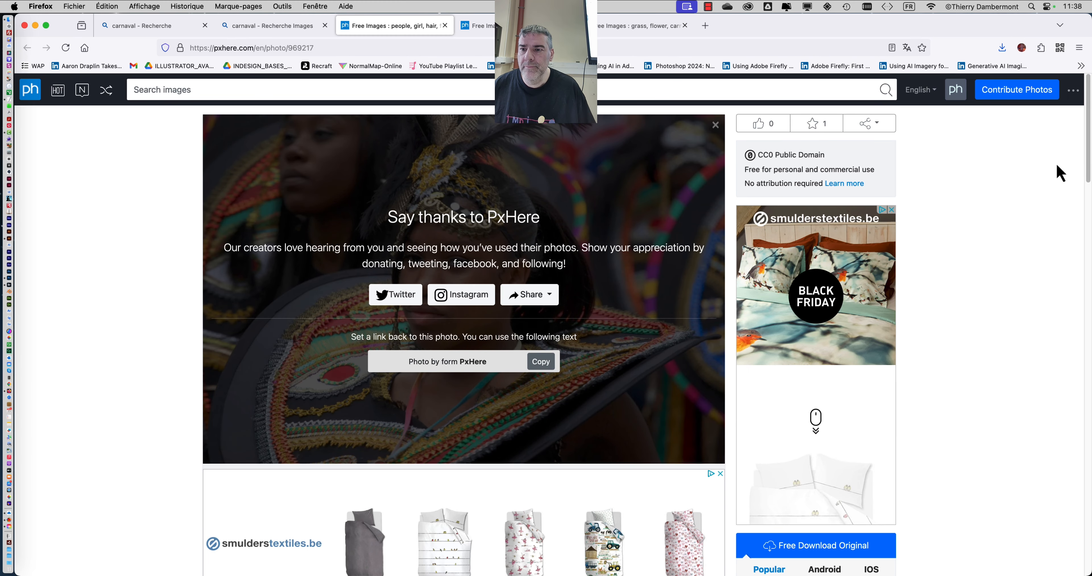
Minimise the browser, switch to Adobe InDesign 2025 and hide the floating panels, keeping the toolbox moved slightly inward and the control bar.
{"action": "left_click", "coordinate": [35, 25]}
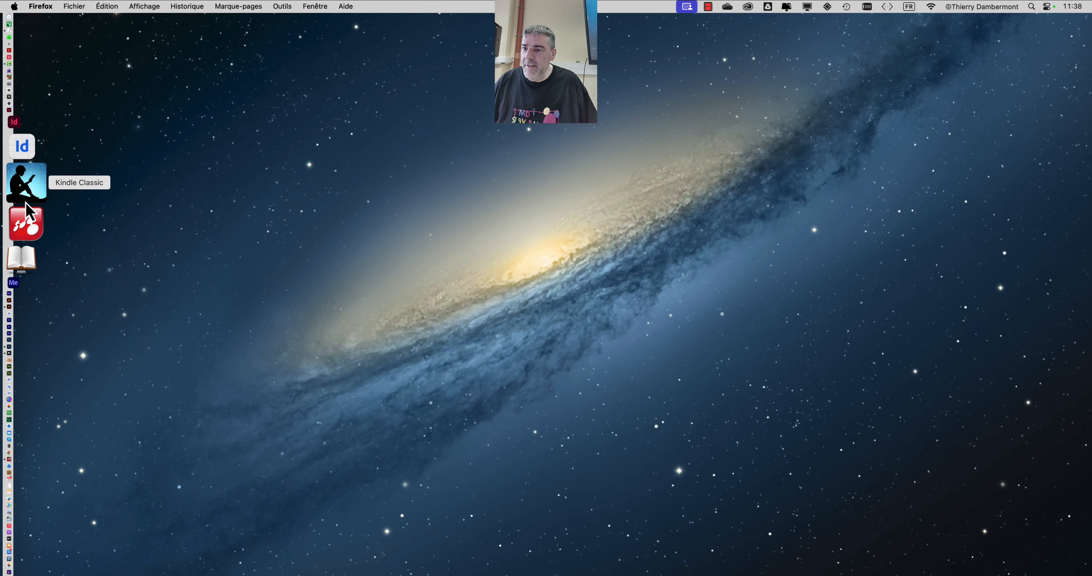
{"action": "left_click", "coordinate": [28, 195]}
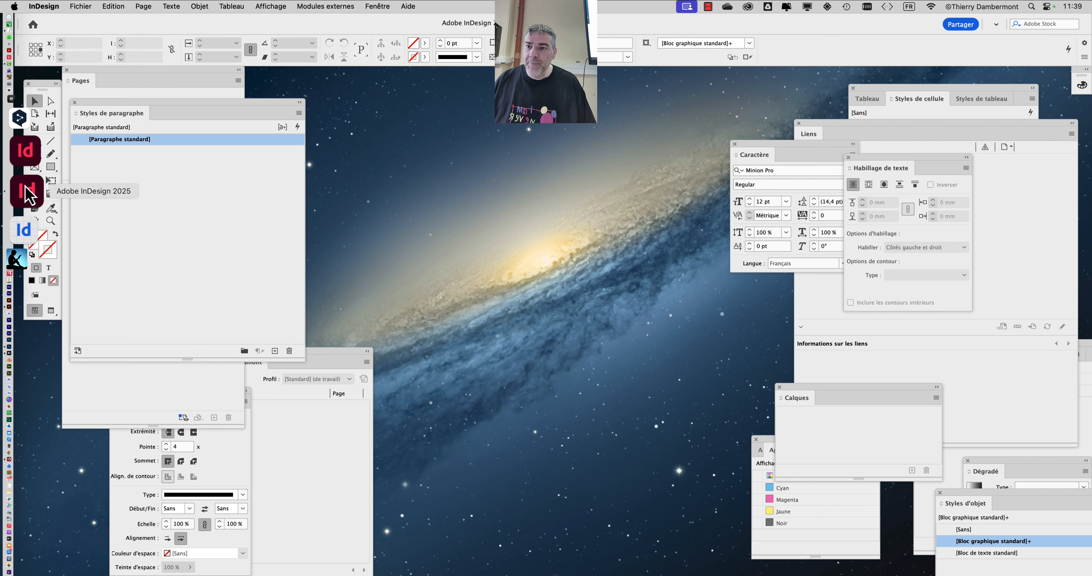
{"action": "mouse_move", "coordinate": [42, 87]}
{"action": "left_mouse_down"}
{"action": "mouse_move", "coordinate": [33, 101]}
{"action": "mouse_move", "coordinate": [54, 88]}
{"action": "left_mouse_up"}
{"action": "key", "text": "shift+Tab"}
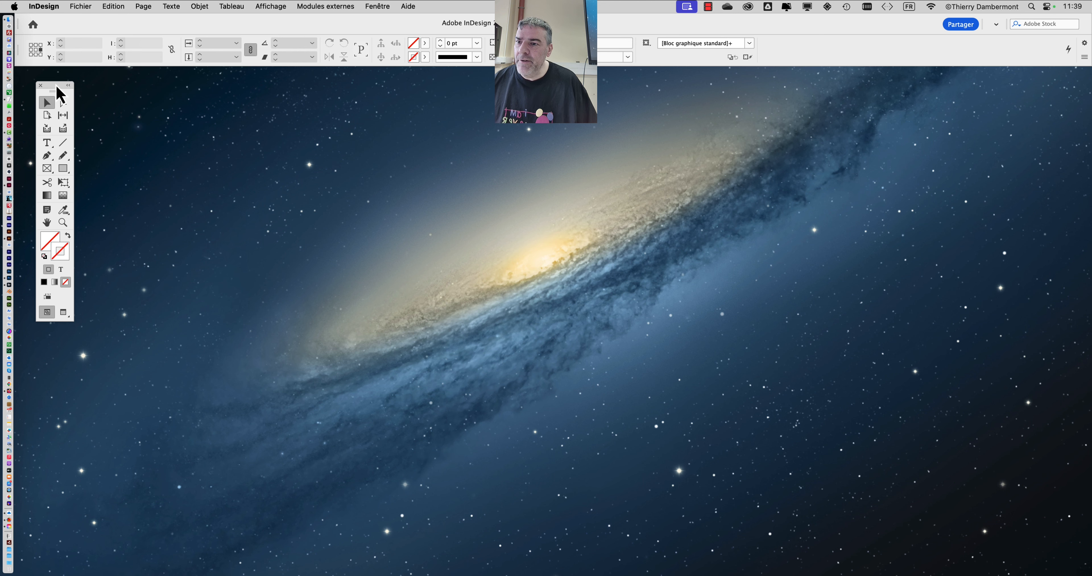
Create a new one-page Letter document of 215.9 x 279.4 mm with facing pages and 12.7 mm margins.
{"action": "left_click_drag", "start_coordinate": [59, 94], "coordinate": [54, 92]}
{"action": "left_click", "coordinate": [83, 6]}
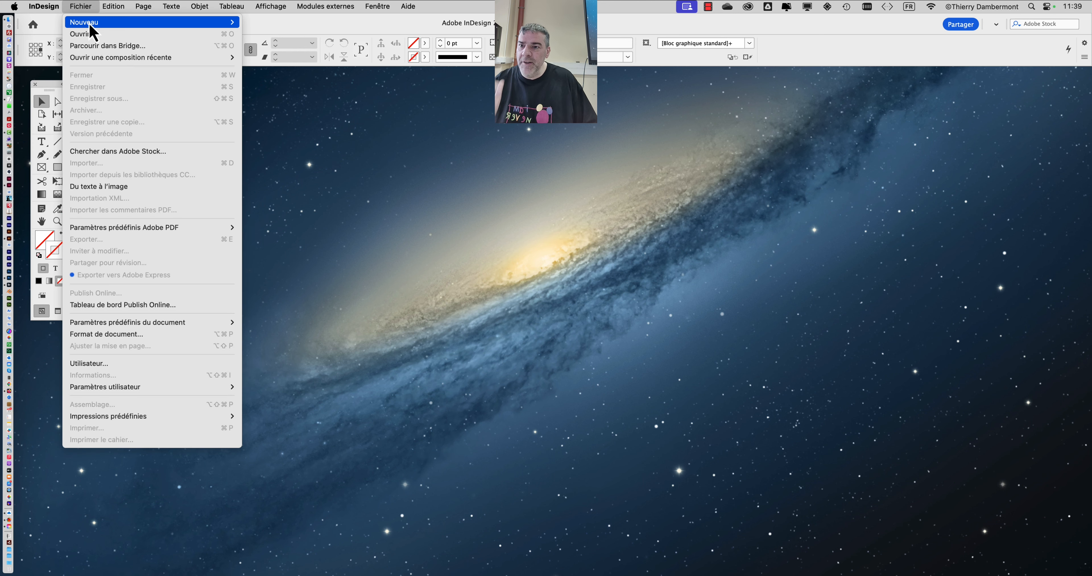
{"action": "mouse_move", "coordinate": [229, 22]}
{"action": "left_click", "coordinate": [285, 23]}
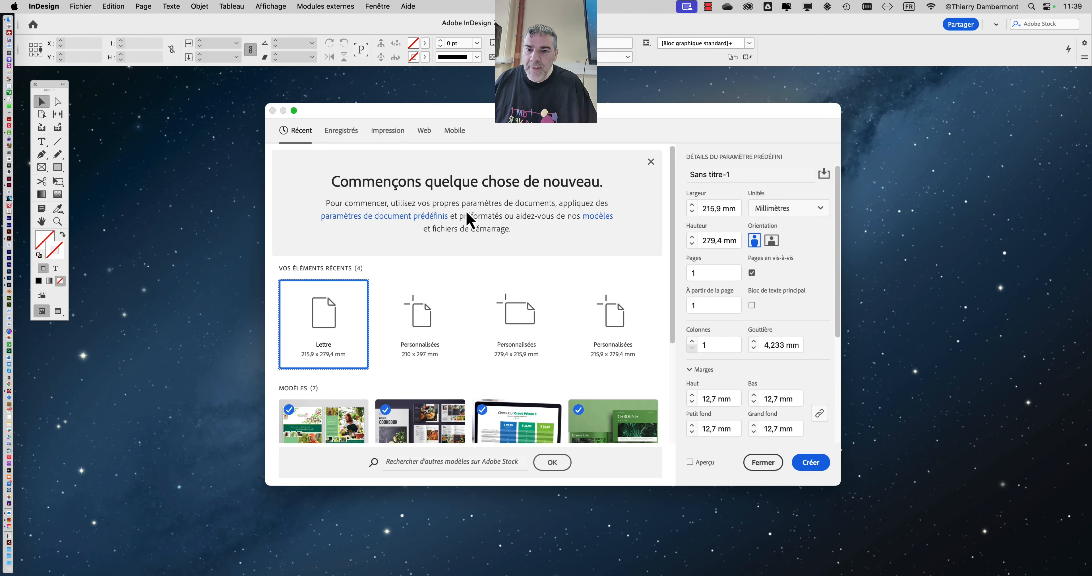
{"action": "left_click", "coordinate": [811, 463]}
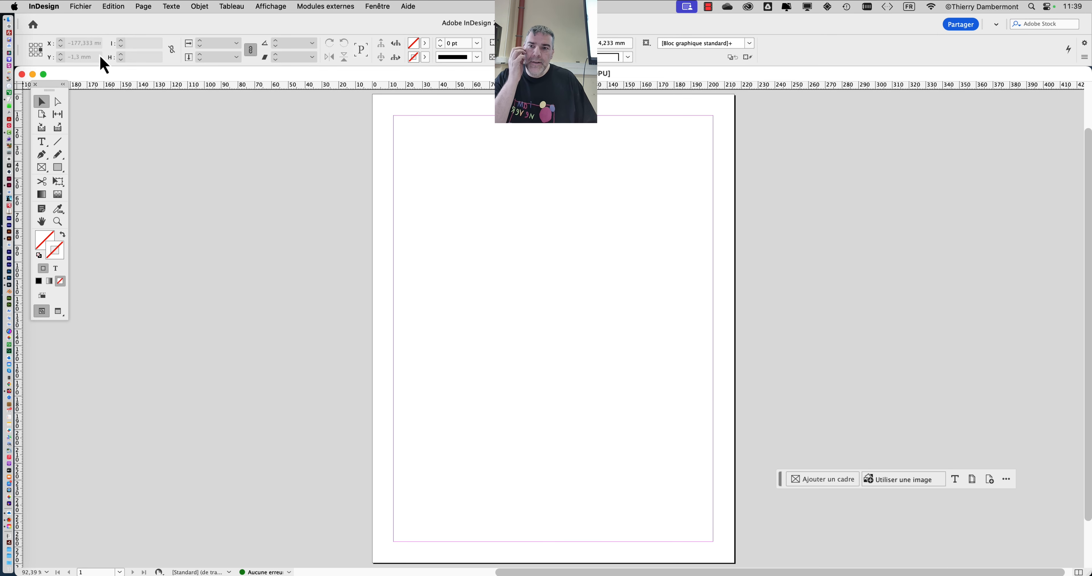
Load the three carnival JPEG photos from the "m11j23 CRC2" folder for placing in the document.
{"action": "left_click", "coordinate": [77, 6]}
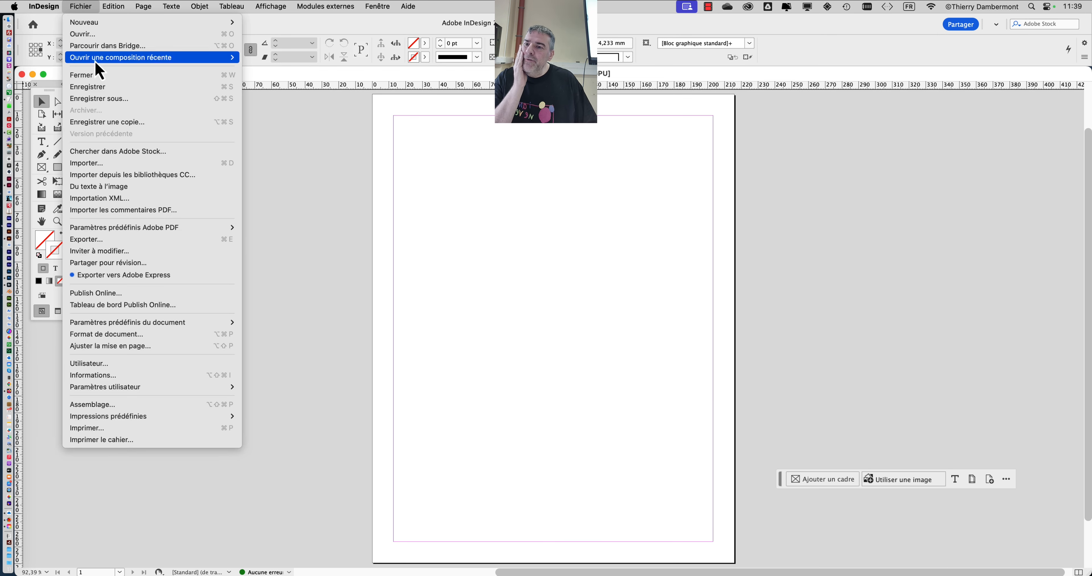
{"action": "left_click", "coordinate": [117, 168]}
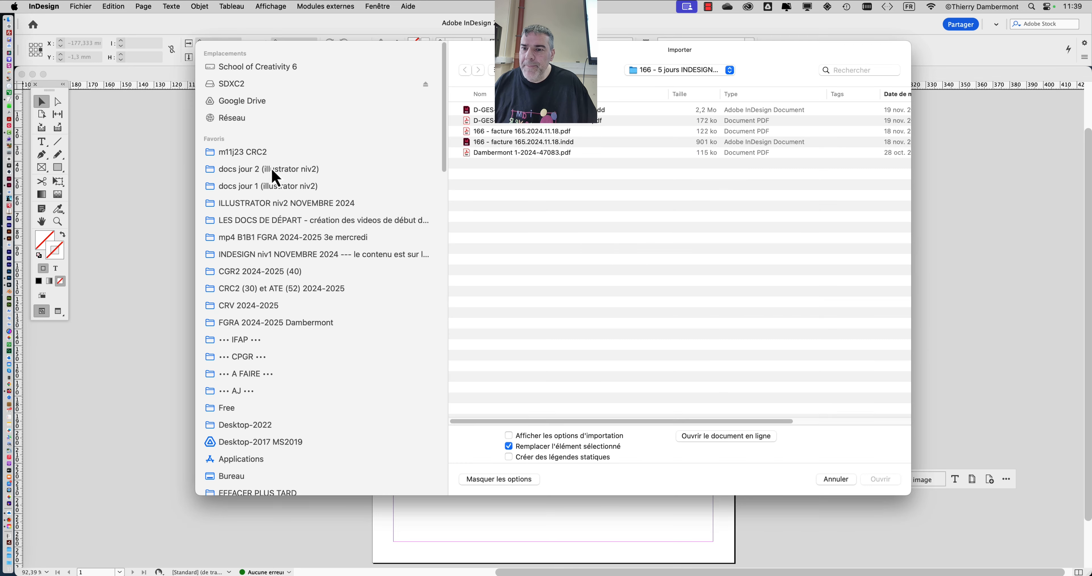
{"action": "left_click", "coordinate": [273, 153]}
{"action": "left_click", "coordinate": [530, 110]}
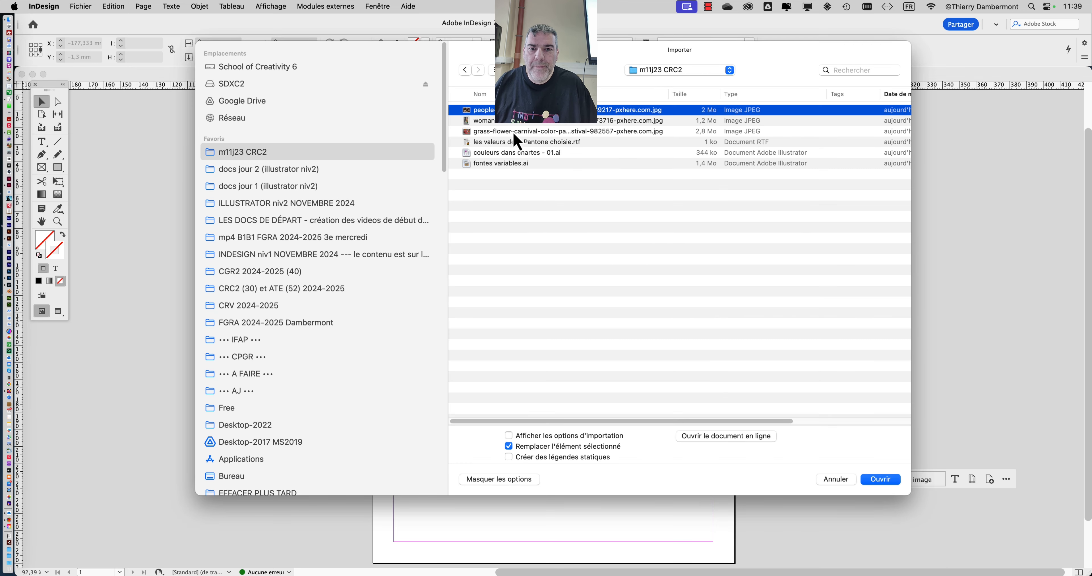
{"action": "left_click", "coordinate": [530, 130], "text": "shift"}
{"action": "left_click", "coordinate": [881, 479]}
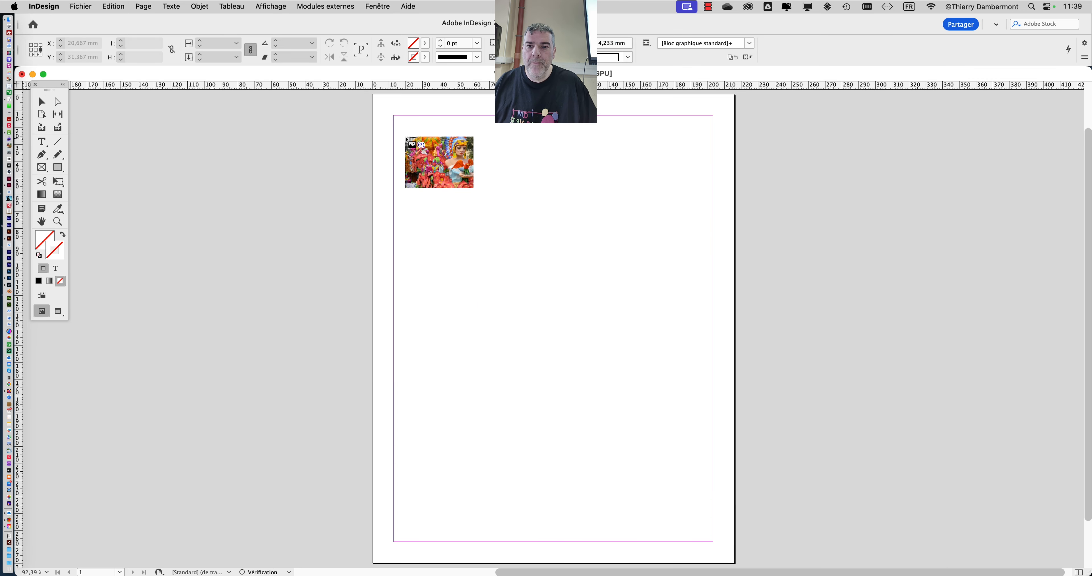
Place the float photo upper left, the headdress girl middle right and the ruffled-dress woman lower left, the last about 81 x 130 mm.
{"action": "left_click_drag", "start_coordinate": [405, 130], "coordinate": [595, 272]}
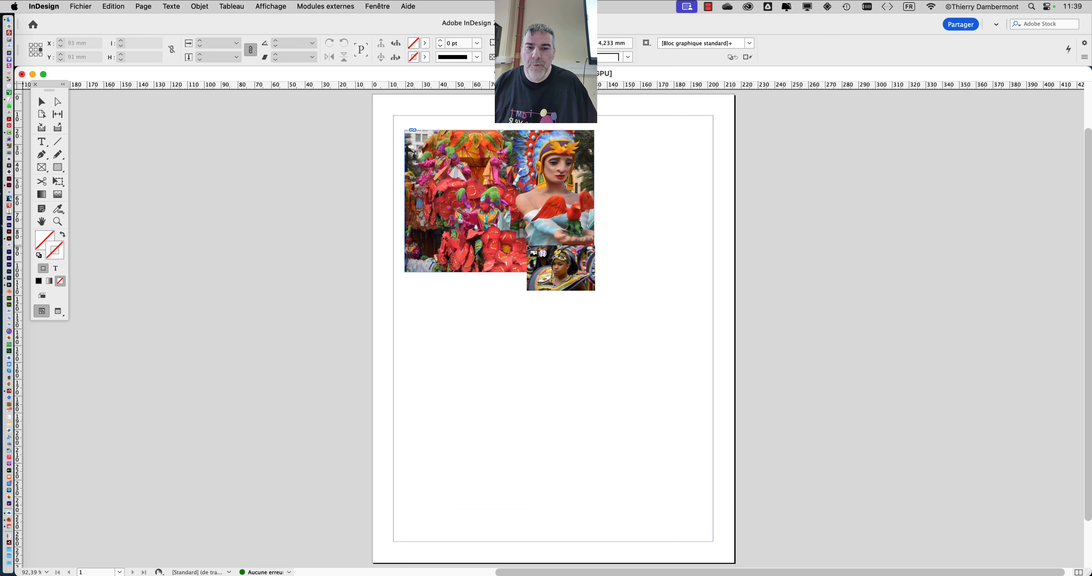
{"action": "left_click_drag", "start_coordinate": [518, 250], "coordinate": [702, 372]}
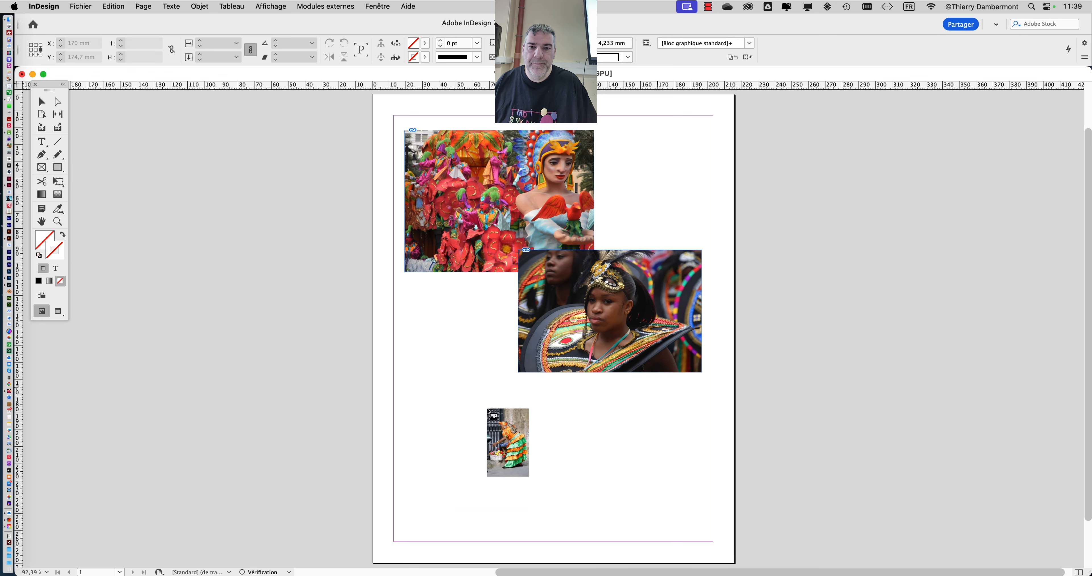
{"action": "left_click_drag", "start_coordinate": [398, 363], "coordinate": [499, 431]}
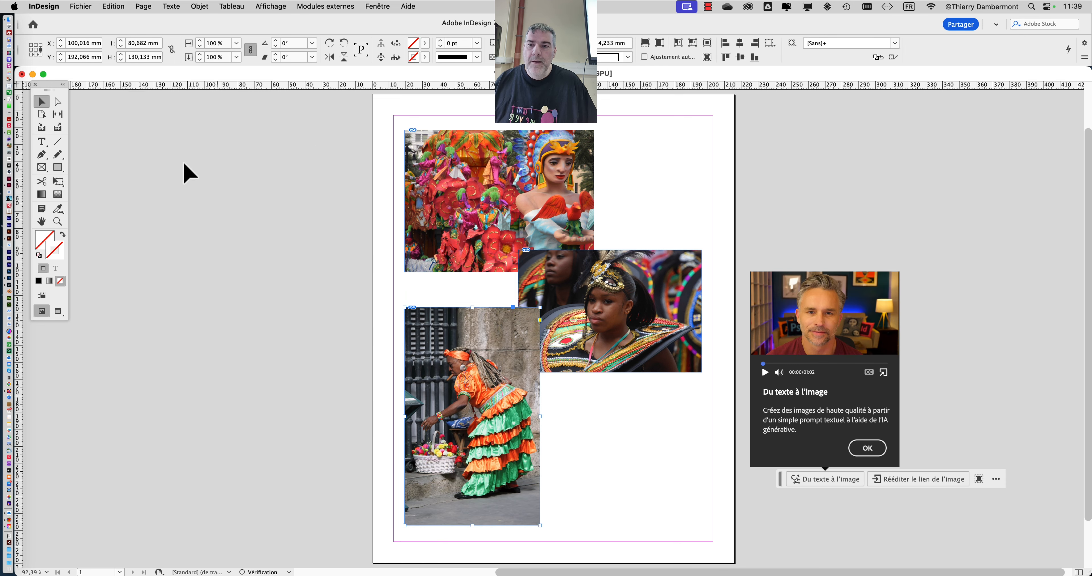
Draw a rectangle about 65 x 68 mm in the page's upper right, overlapping the float photo.
{"action": "left_click", "coordinate": [56, 168]}
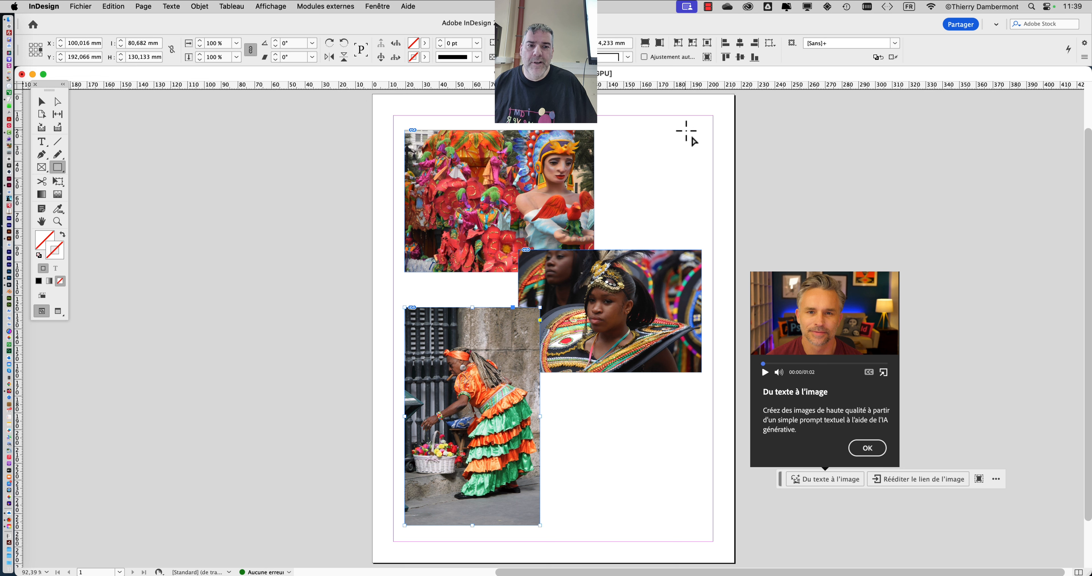
{"action": "left_click_drag", "start_coordinate": [687, 112], "coordinate": [578, 226]}
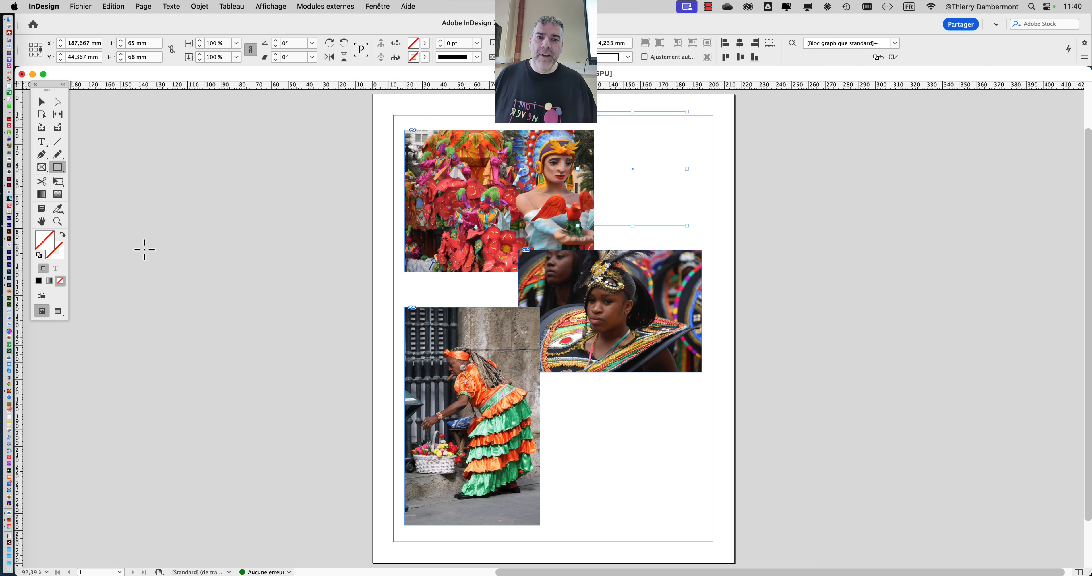
{"action": "mouse_move", "coordinate": [325, 196]}
{"action": "left_mouse_down"}
{"action": "mouse_move", "coordinate": [312, 214]}
{"action": "mouse_move", "coordinate": [312, 194]}
{"action": "left_mouse_up"}
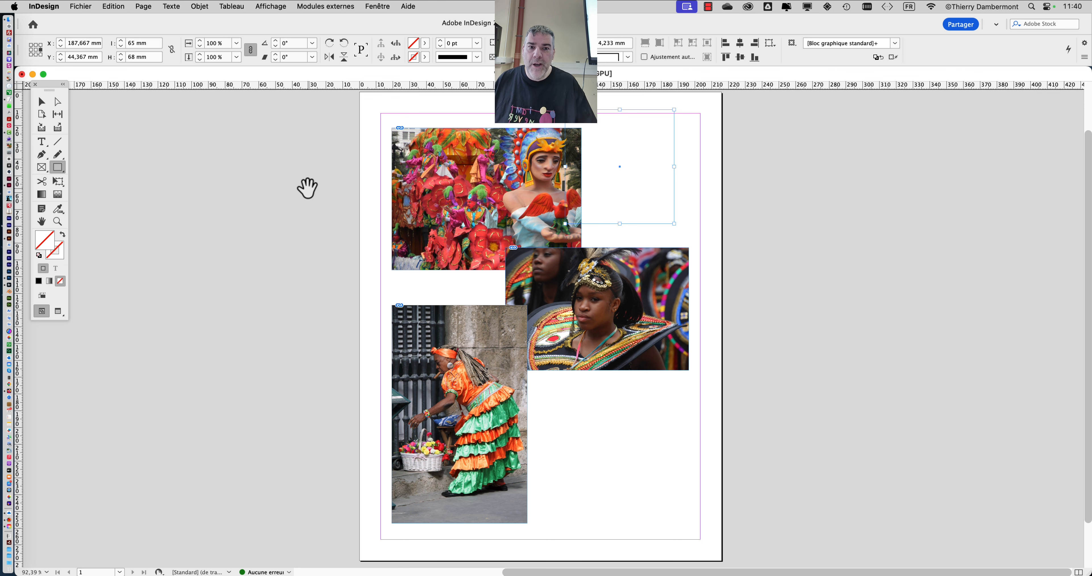
{"action": "scroll", "coordinate": [669, 133], "scroll_direction": "up", "scroll_amount": 2}
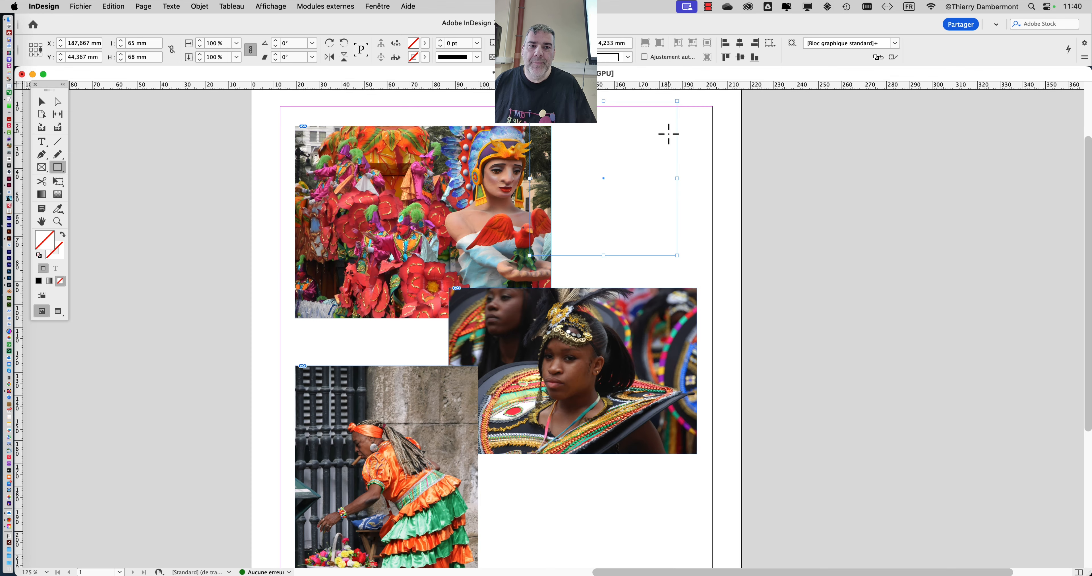
Show the colour swatches (Nuancier) and place them beside the page, clear of the photos.
{"action": "left_click", "coordinate": [391, 6]}
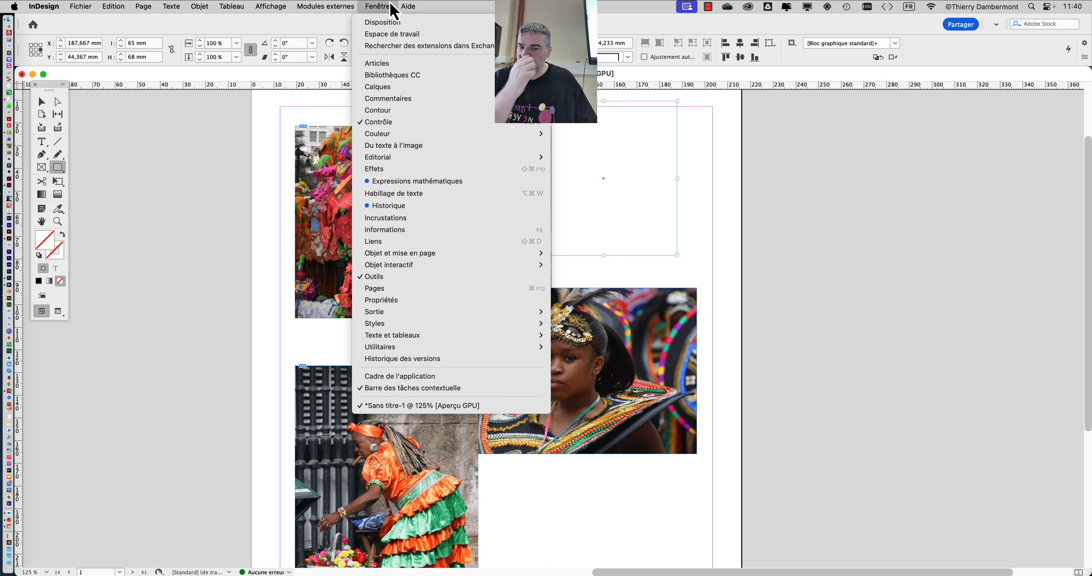
{"action": "left_click", "coordinate": [393, 9]}
{"action": "left_click", "coordinate": [392, 10]}
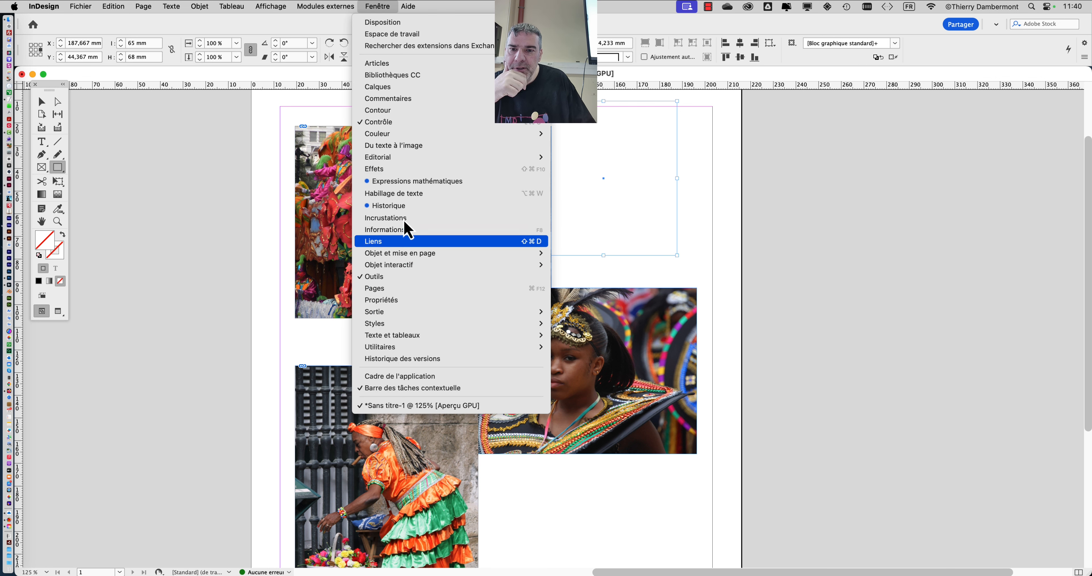
{"action": "mouse_move", "coordinate": [474, 135]}
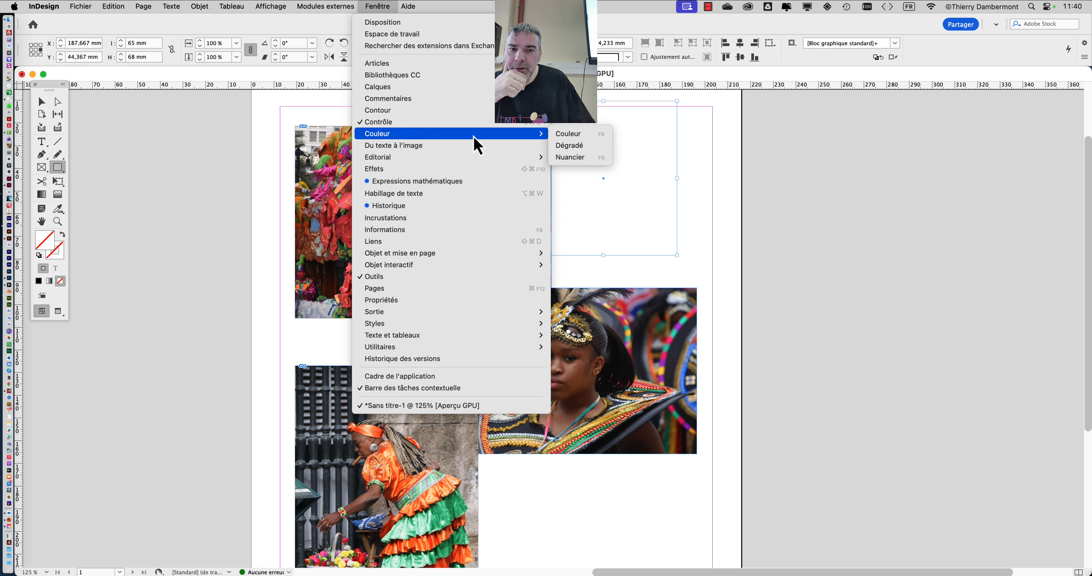
{"action": "left_click", "coordinate": [576, 157]}
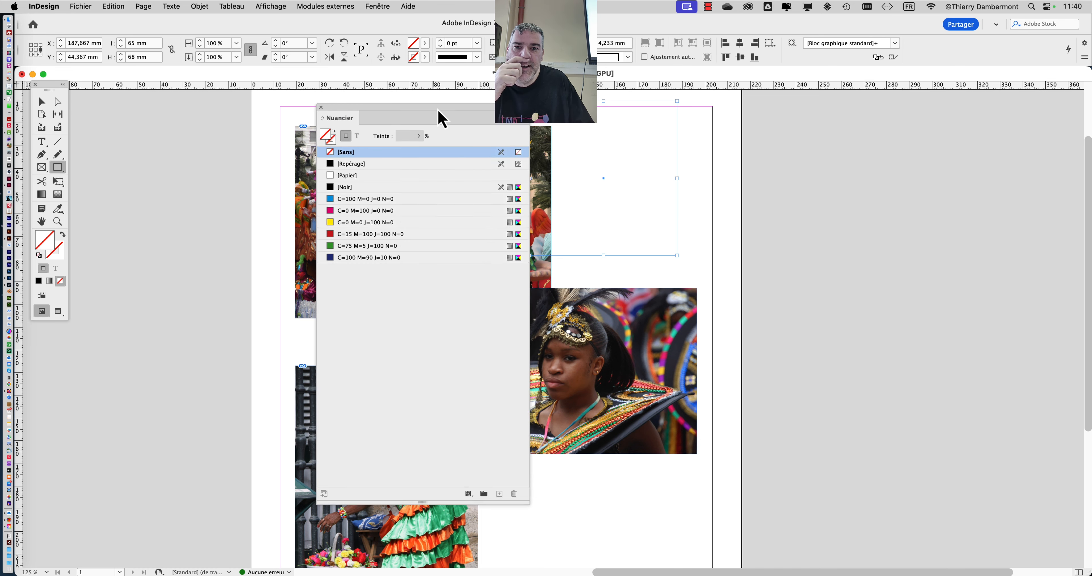
{"action": "left_click_drag", "start_coordinate": [439, 117], "coordinate": [853, 124]}
Start a new CMYK process swatch with 50% cyan, 35% magenta, 0% yellow and 25% black.
{"action": "left_click", "coordinate": [940, 132]}
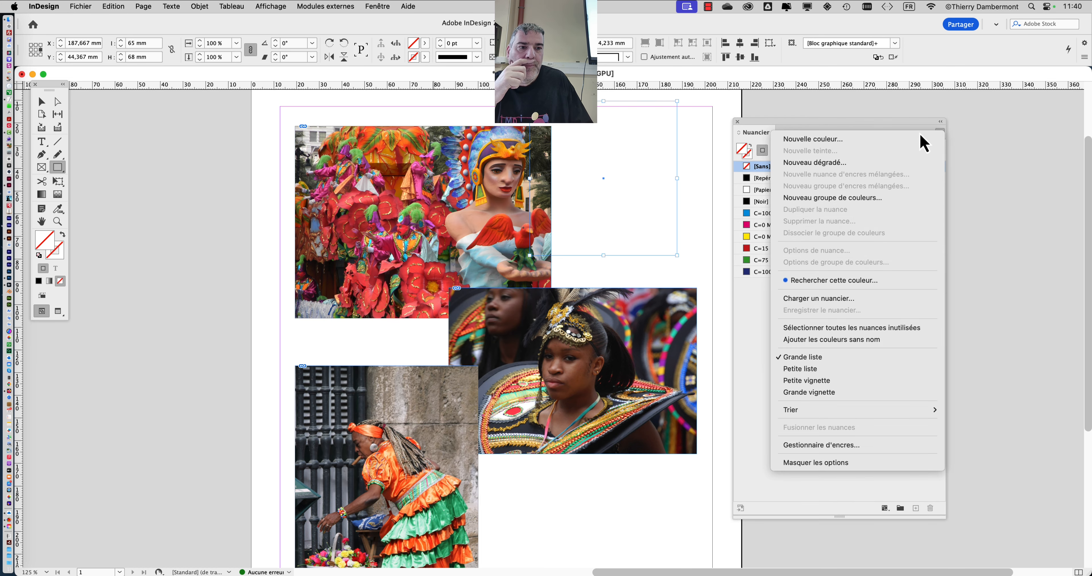
{"action": "left_click", "coordinate": [889, 141]}
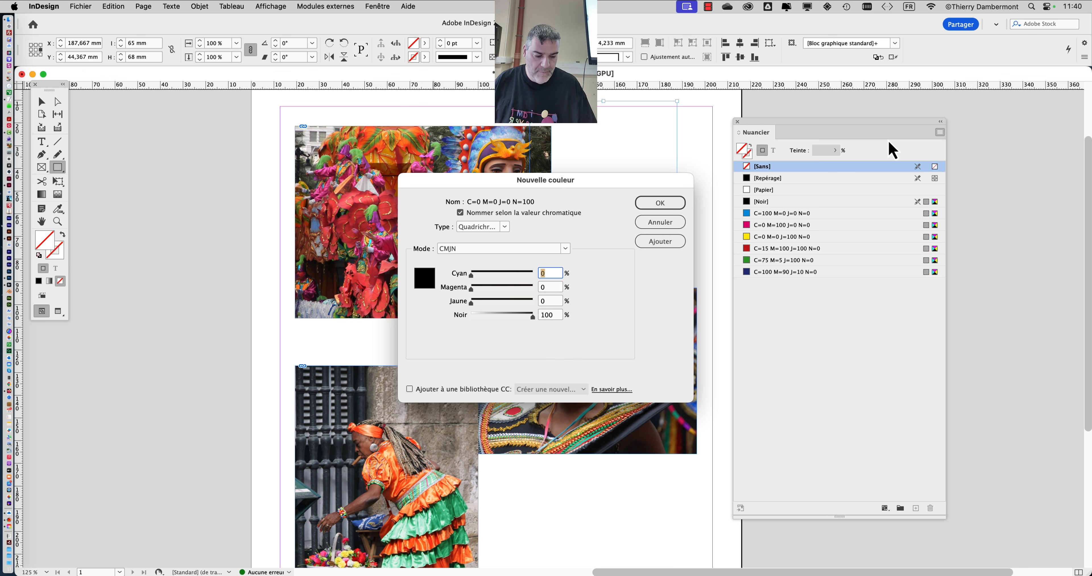
{"action": "left_click", "coordinate": [485, 251]}
{"action": "left_click", "coordinate": [483, 251]}
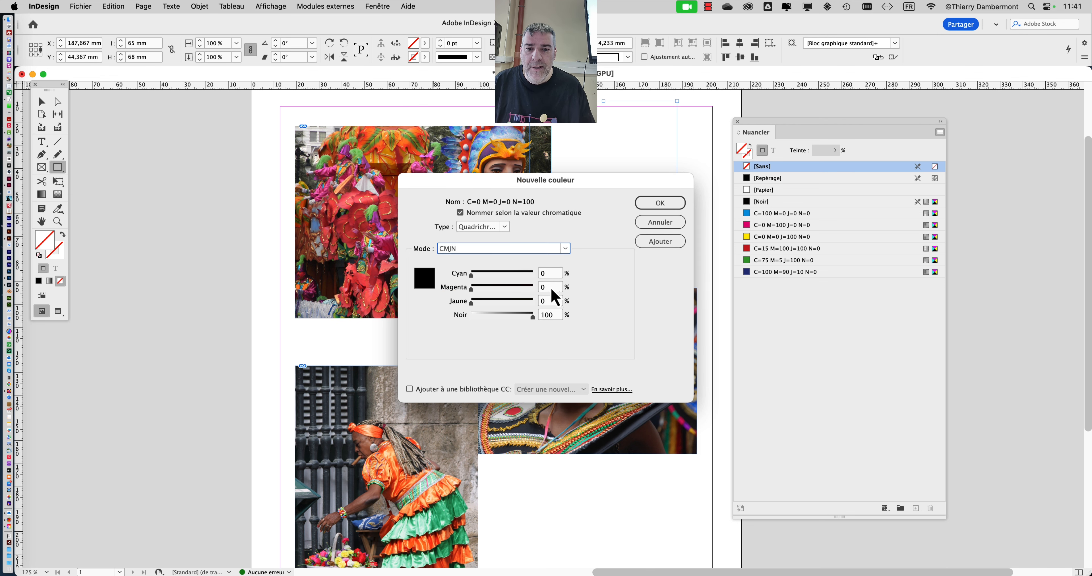
{"action": "left_click", "coordinate": [502, 275]}
{"action": "left_click", "coordinate": [493, 289]}
{"action": "left_click", "coordinate": [487, 315]}
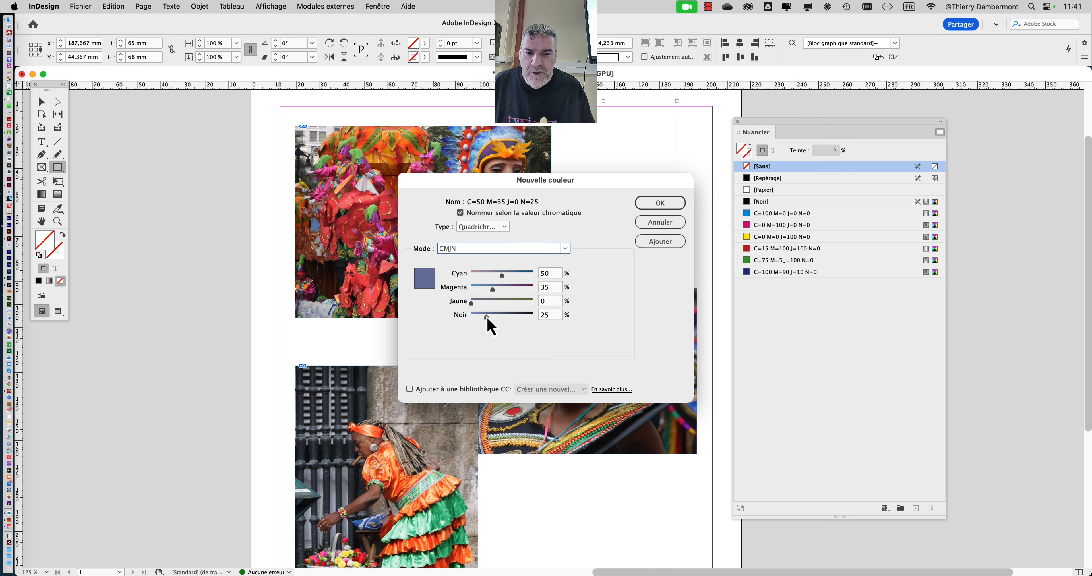
Adjust the new swatch to 78% cyan, 74% magenta, 22% yellow and 0% black.
{"action": "left_click", "coordinate": [517, 289]}
{"action": "left_click", "coordinate": [520, 275]}
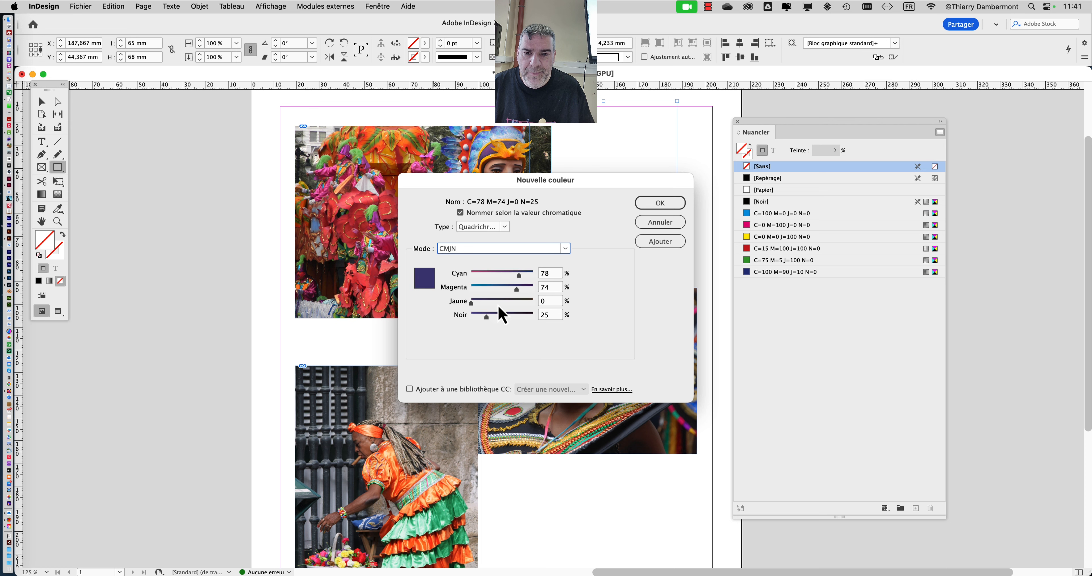
{"action": "left_click", "coordinate": [529, 303]}
{"action": "left_click", "coordinate": [485, 303]}
{"action": "left_click_drag", "start_coordinate": [487, 317], "coordinate": [471, 317]}
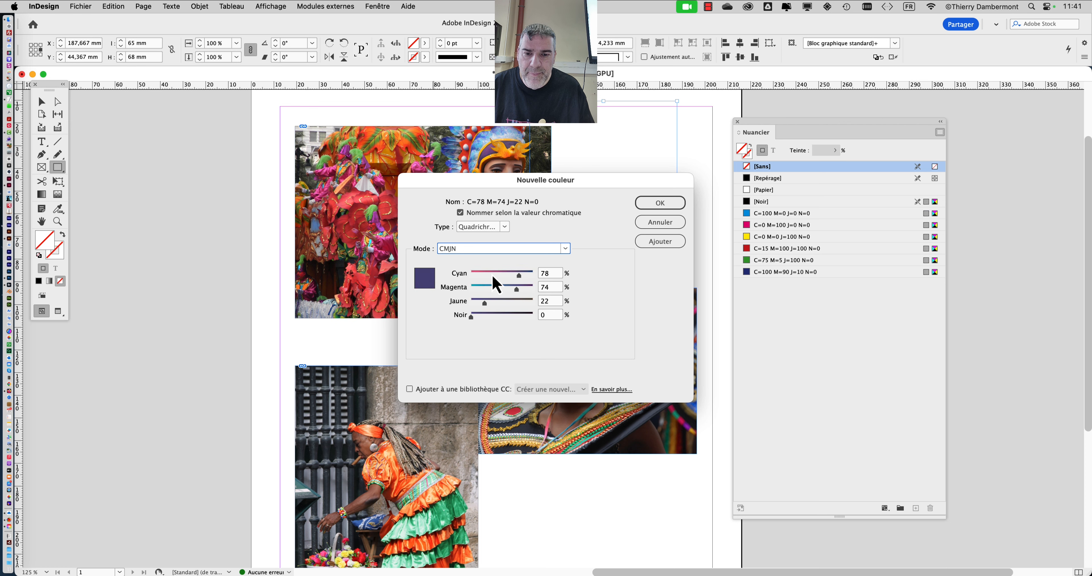
Set the new swatch to 7% cyan, 20% magenta and 89% yellow, and create it as the rectangle's fill.
{"action": "left_click", "coordinate": [478, 276]}
{"action": "left_click_drag", "start_coordinate": [478, 276], "coordinate": [475, 275]}
{"action": "left_click", "coordinate": [484, 289]}
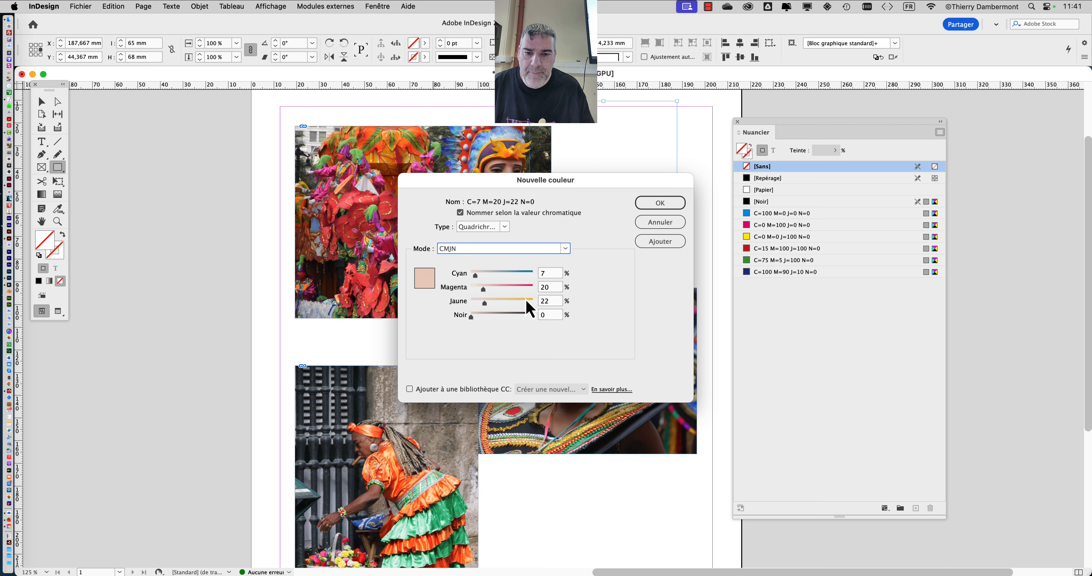
{"action": "left_click", "coordinate": [527, 303]}
{"action": "left_click", "coordinate": [660, 203]}
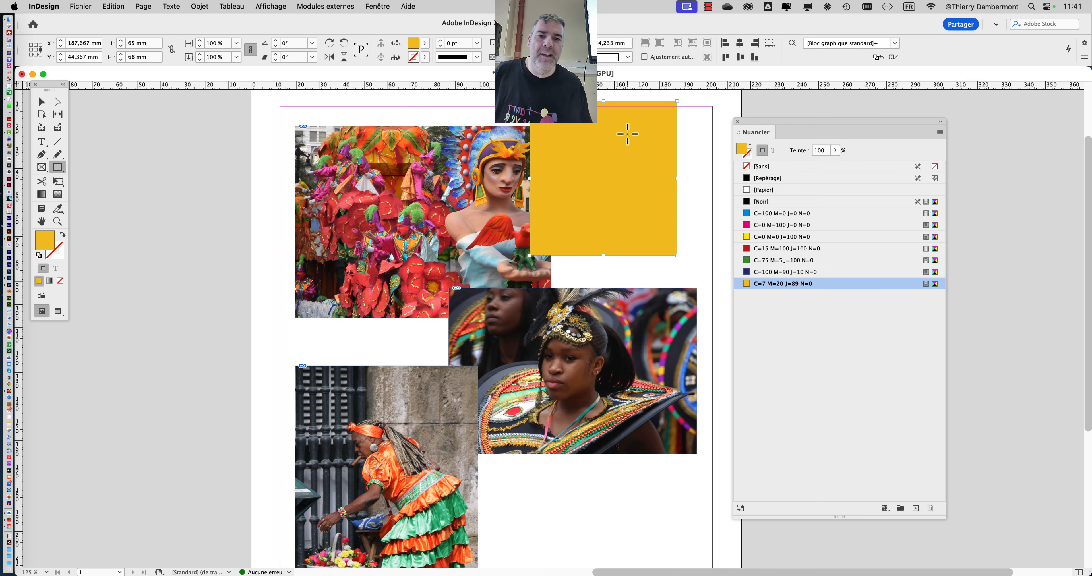
Review the colour settings' working spaces and the yellow fill's values in the Color Picker, cancelling both dialogs.
{"action": "left_click", "coordinate": [127, 6]}
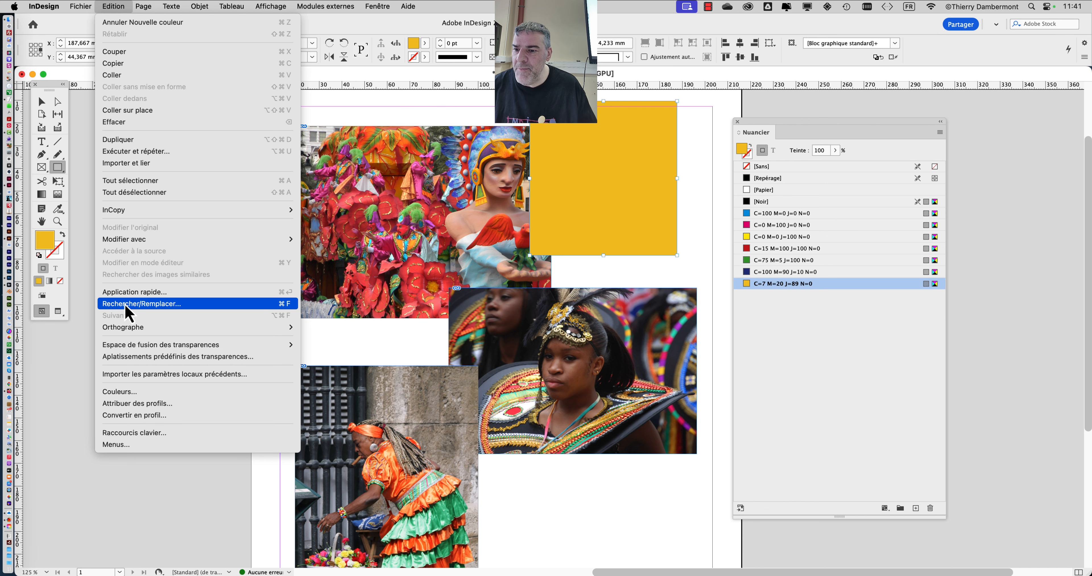
{"action": "left_click", "coordinate": [120, 392]}
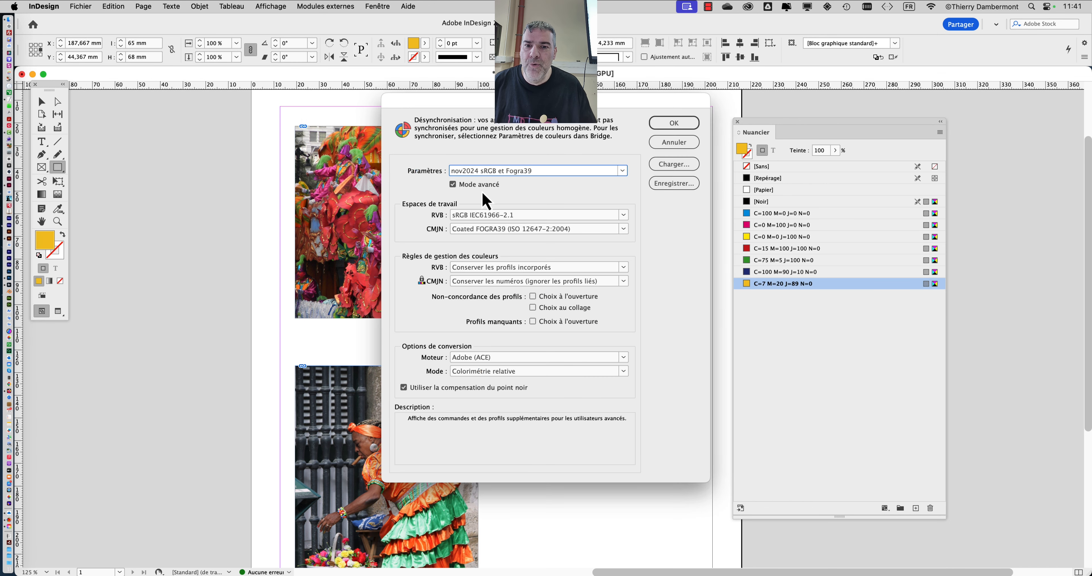
{"action": "key", "text": "alt"}
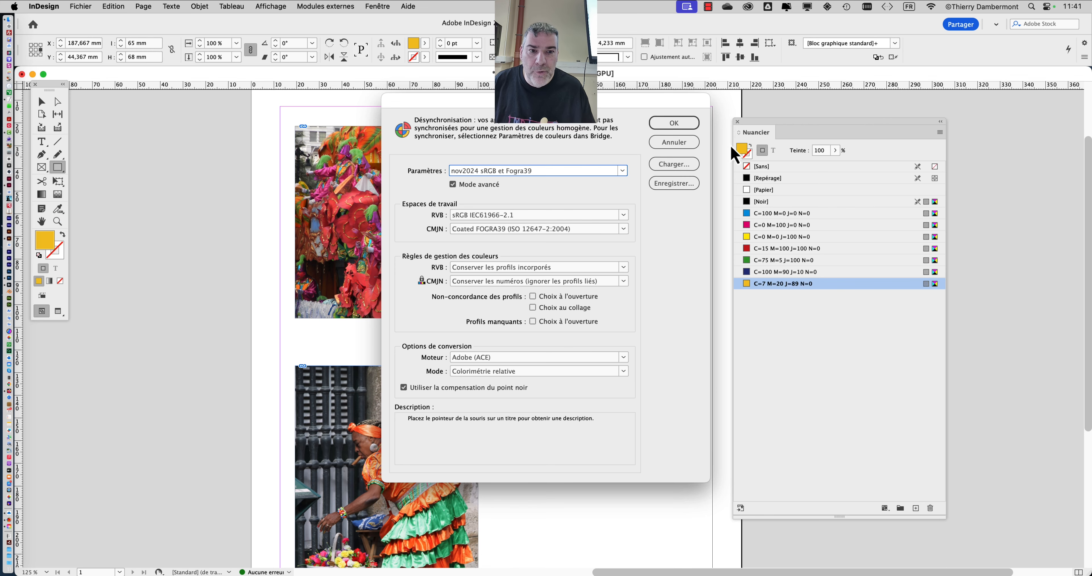
{"action": "left_click", "coordinate": [673, 142]}
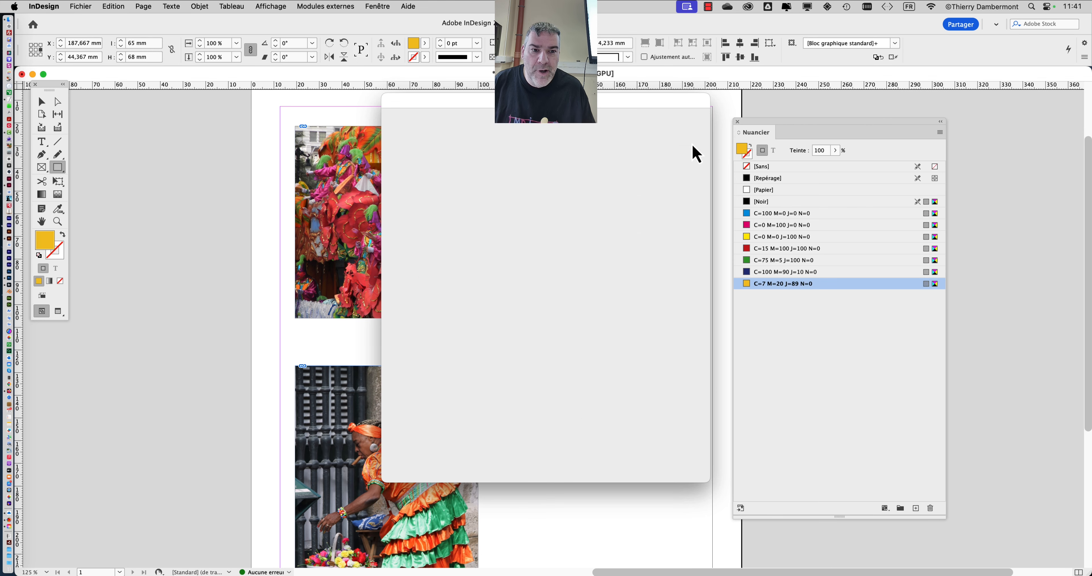
{"action": "double_click", "coordinate": [45, 242]}
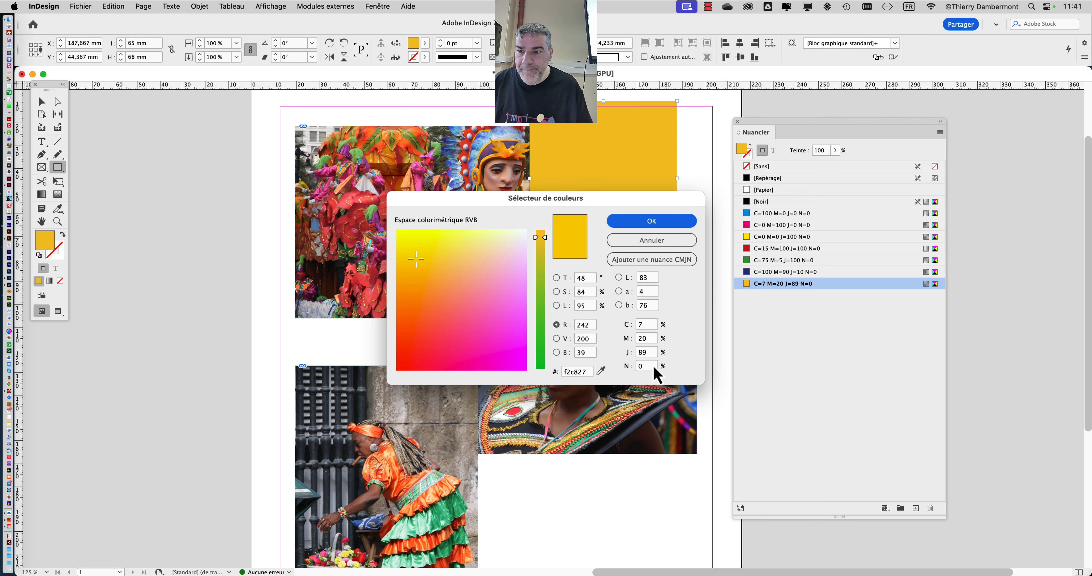
{"action": "left_click", "coordinate": [677, 244]}
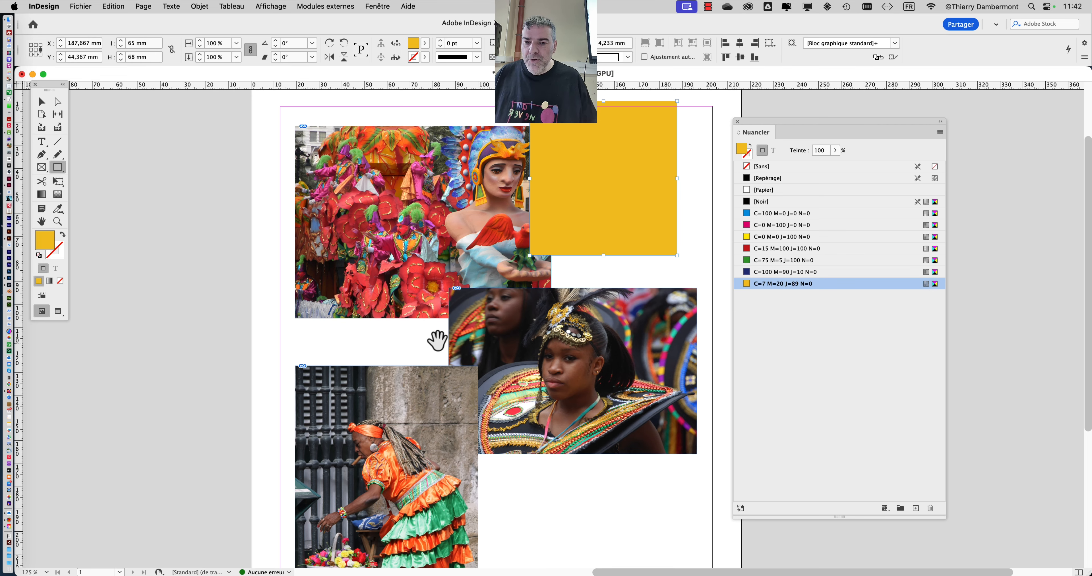
Draw a rectangle about 83.5 mm by 34 mm across the middle photo's lower edge and start a new process swatch in RGB mode.
{"action": "left_click_drag", "start_coordinate": [449, 432], "coordinate": [638, 509]}
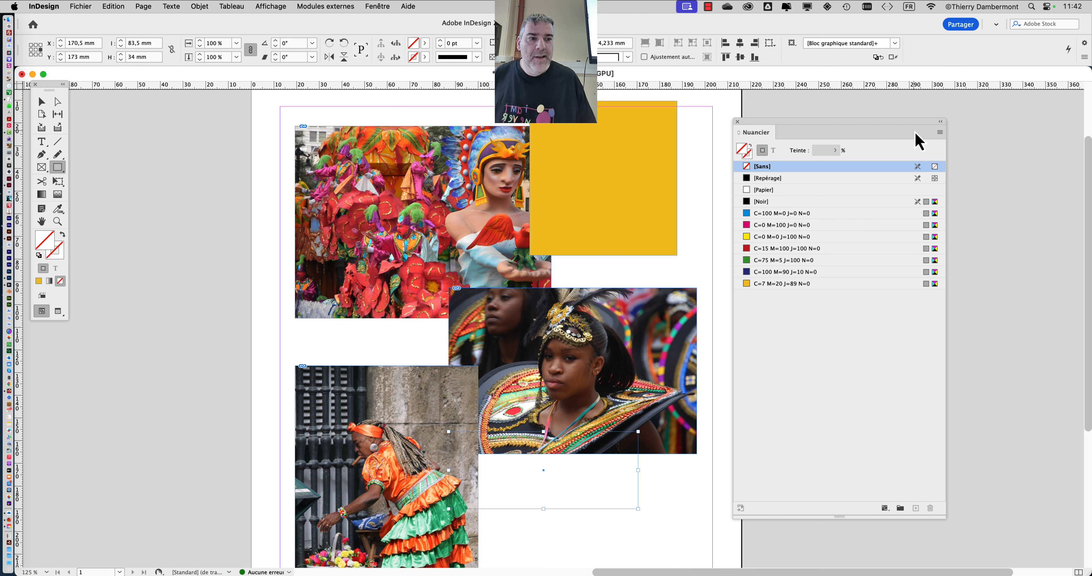
{"action": "left_click", "coordinate": [937, 134]}
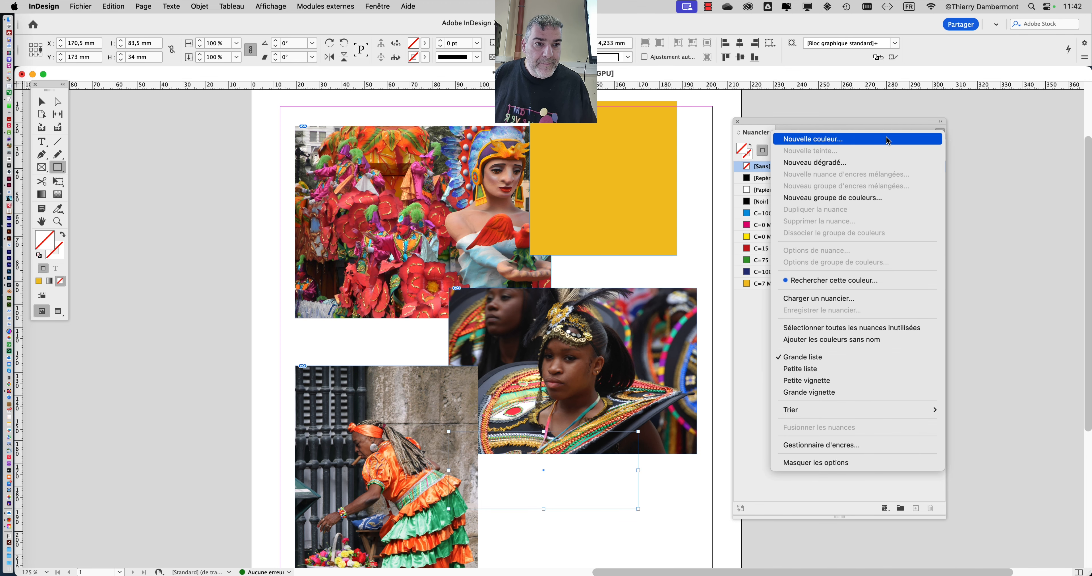
{"action": "left_click", "coordinate": [887, 137]}
{"action": "left_click_drag", "start_coordinate": [589, 183], "coordinate": [291, 146]}
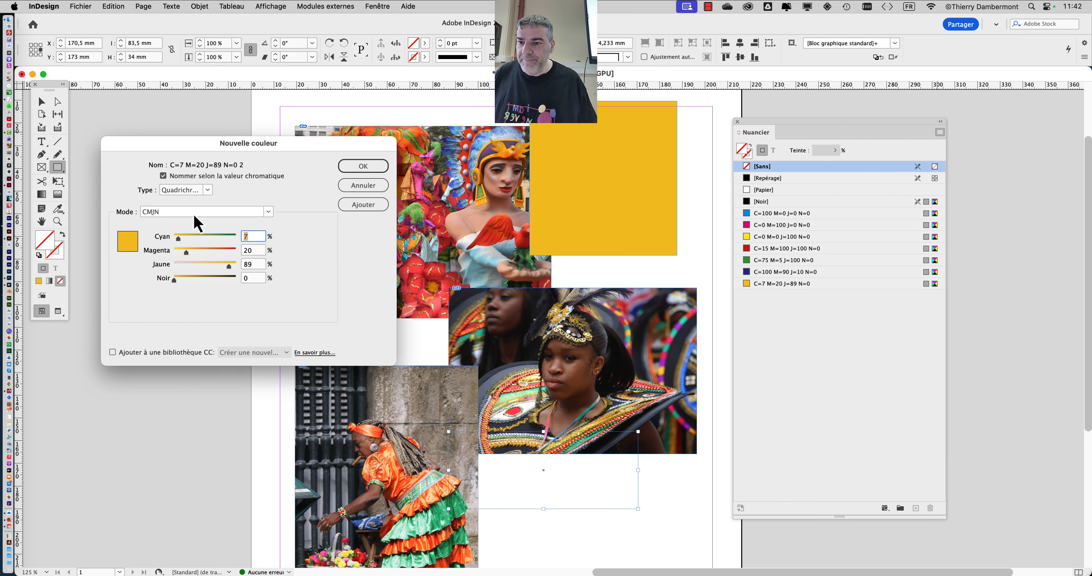
{"action": "left_click", "coordinate": [160, 214]}
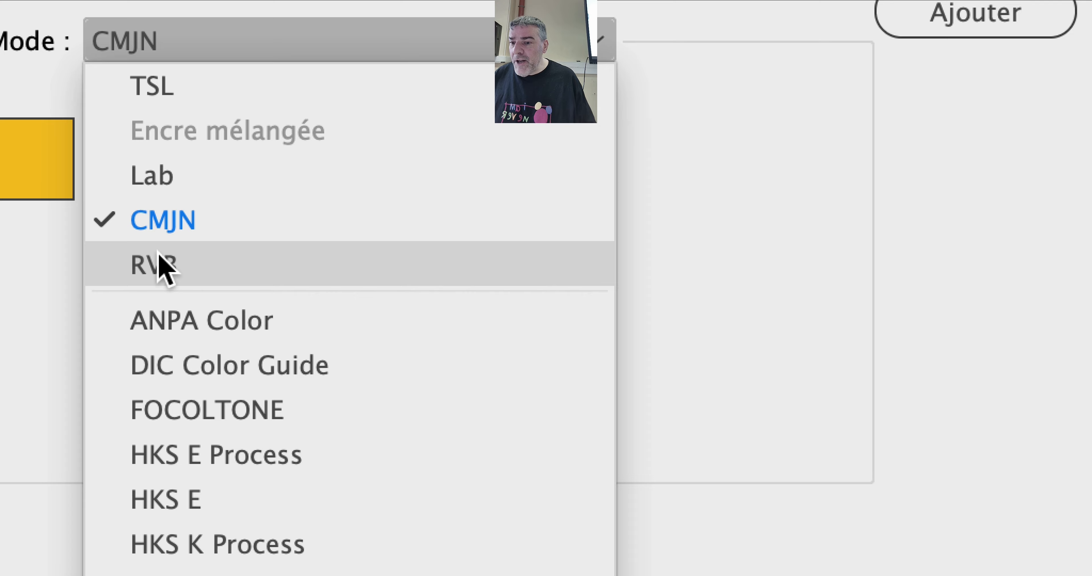
{"action": "left_click", "coordinate": [160, 259]}
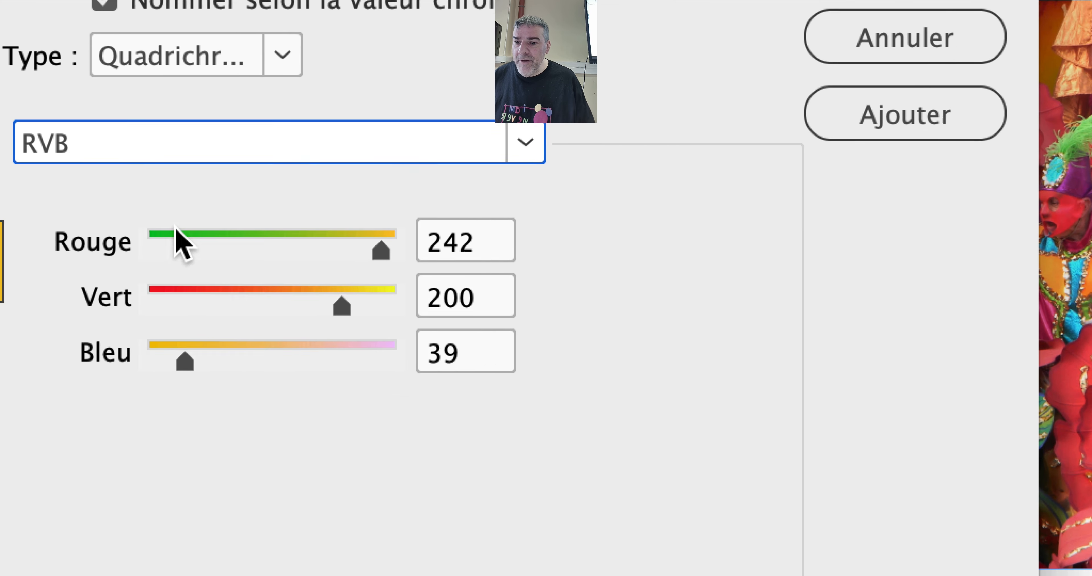
Set the new swatch to red 0, green 255 and blue 255, and create it as the rectangle's fill.
{"action": "left_click", "coordinate": [155, 237]}
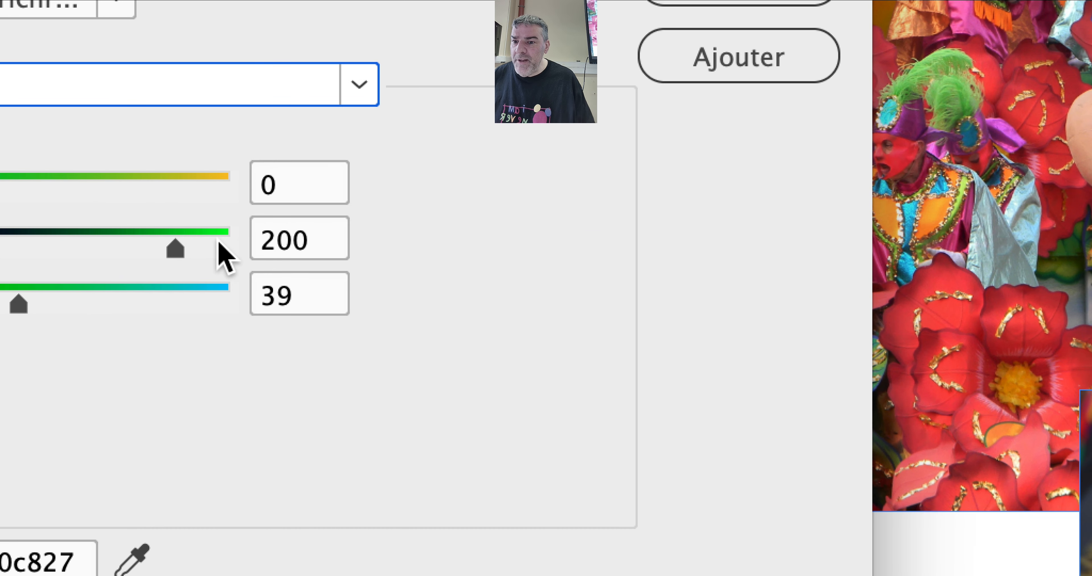
{"action": "left_click", "coordinate": [388, 303]}
{"action": "left_click", "coordinate": [217, 260]}
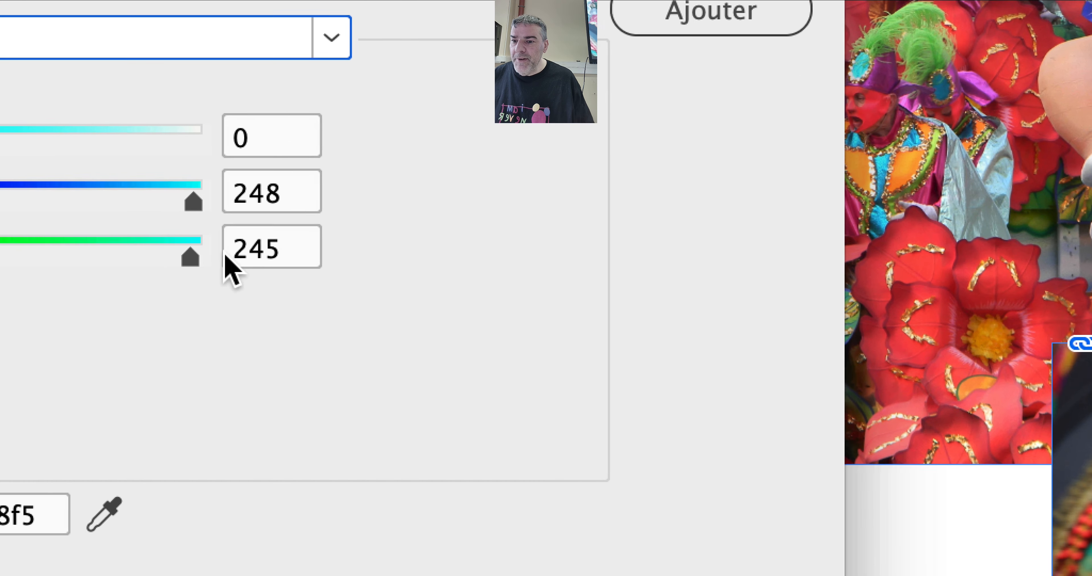
{"action": "left_click_drag", "start_coordinate": [522, 296], "coordinate": [536, 296]}
{"action": "left_click_drag", "start_coordinate": [204, 296], "coordinate": [218, 297]}
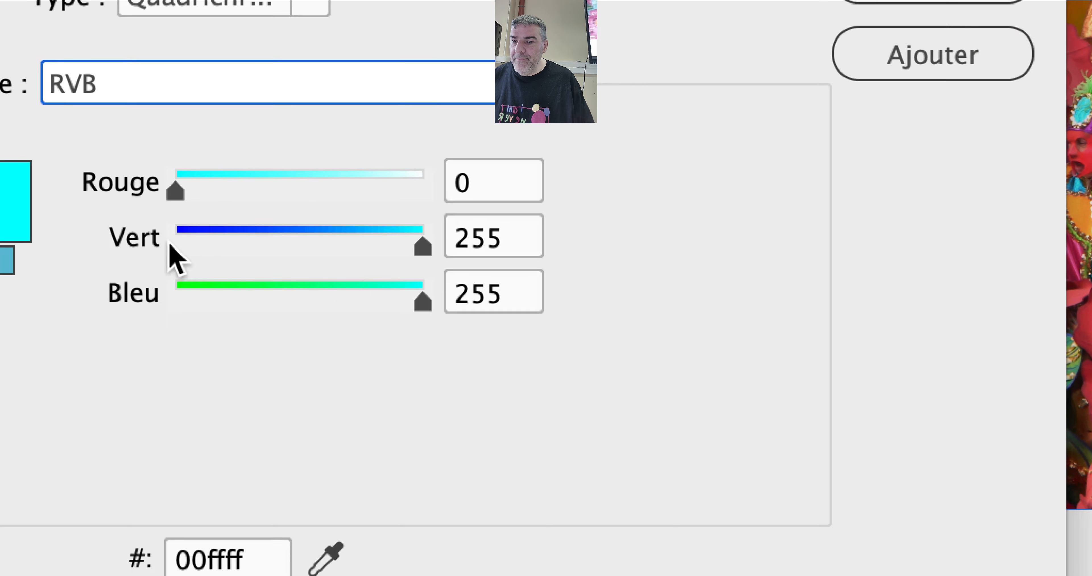
{"action": "left_click_drag", "start_coordinate": [314, 215], "coordinate": [300, 213]}
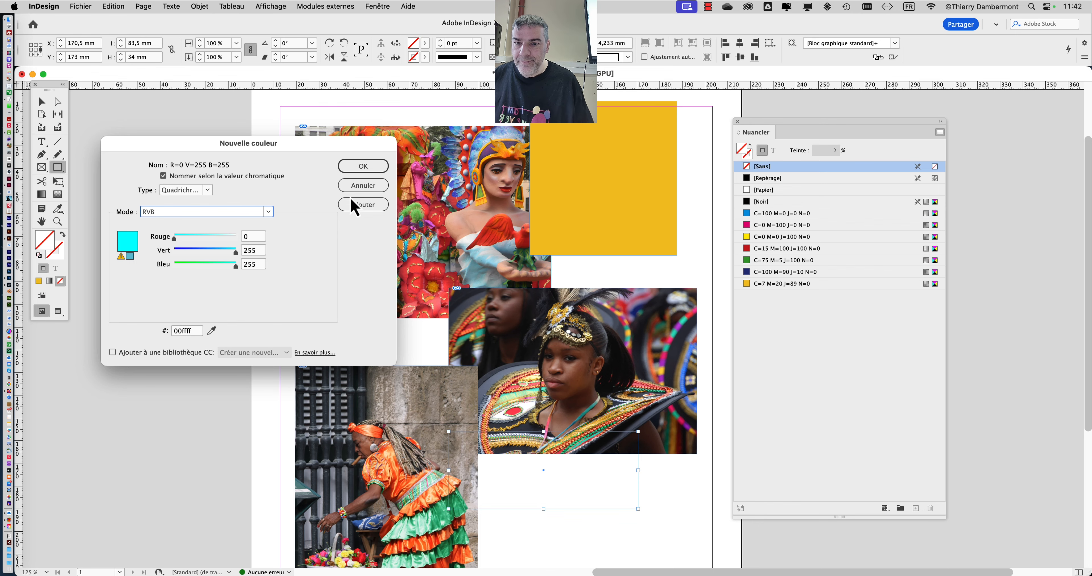
{"action": "left_click", "coordinate": [361, 165]}
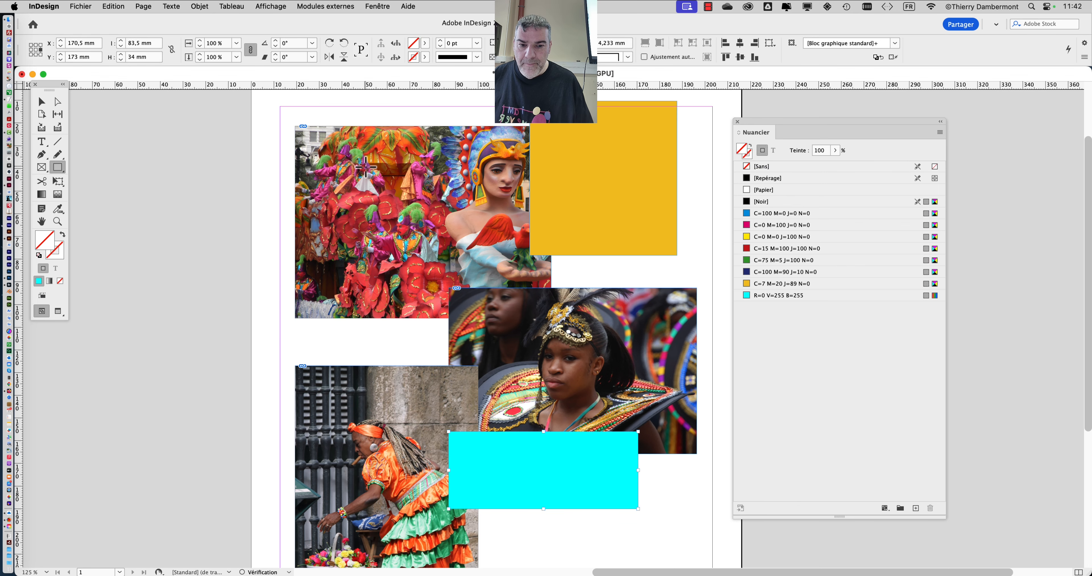
Switch the transparency blend space to document RGB and return it to document CMYK.
{"action": "left_click", "coordinate": [122, 7]}
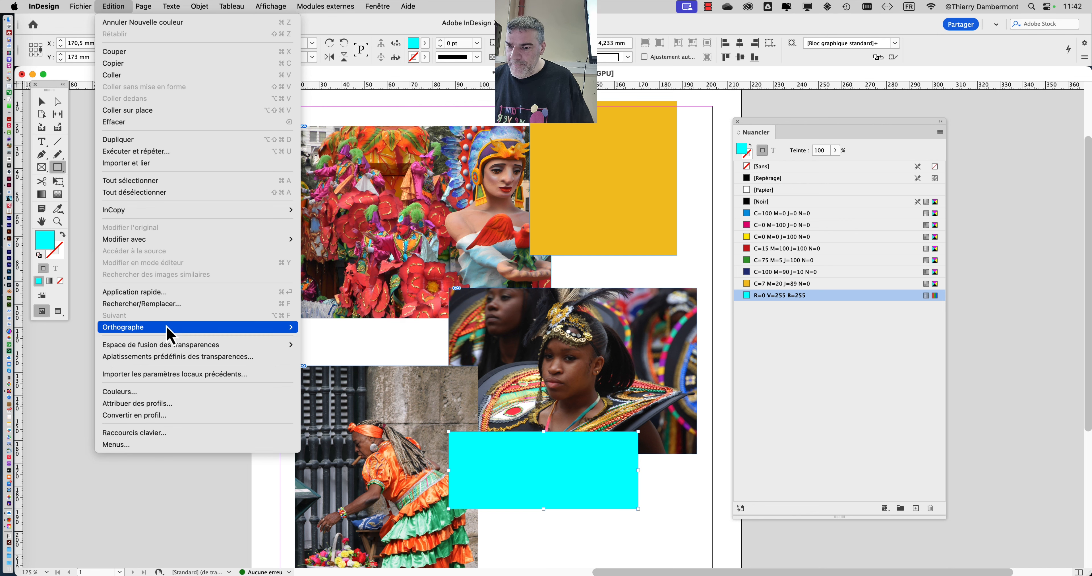
{"action": "mouse_move", "coordinate": [173, 351]}
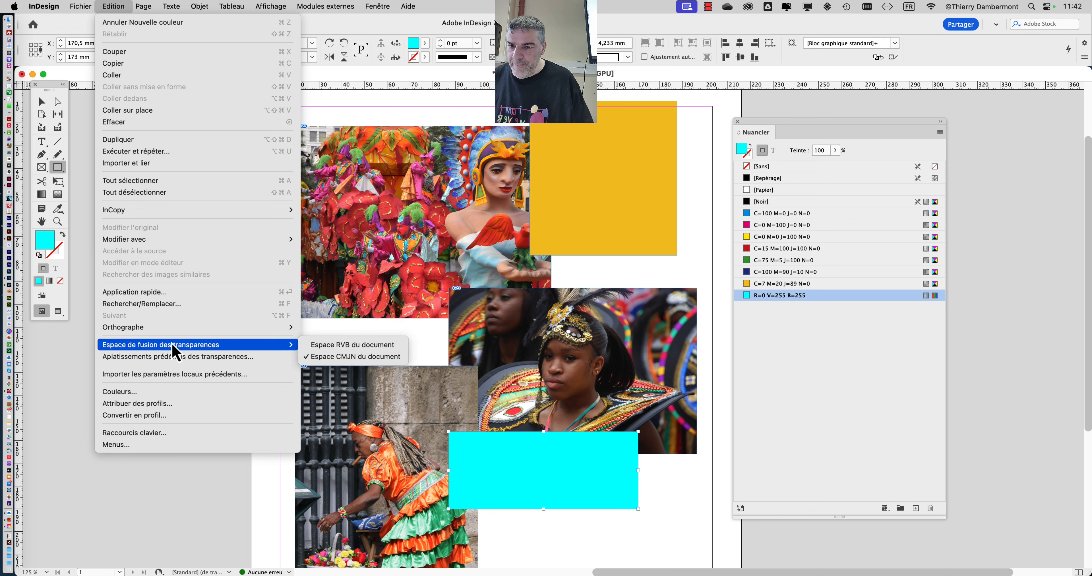
{"action": "left_click", "coordinate": [319, 348]}
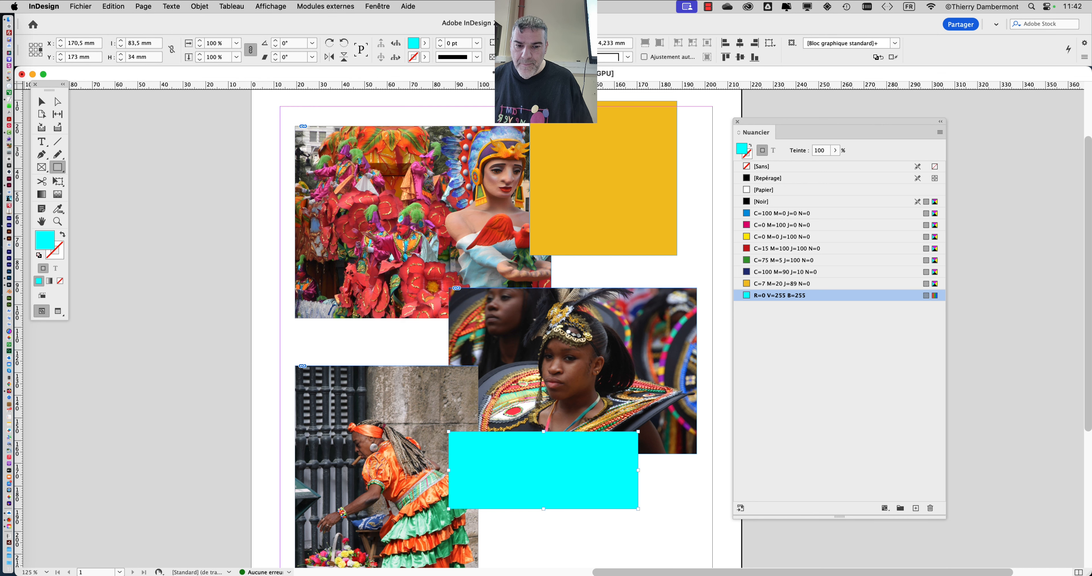
{"action": "left_click", "coordinate": [110, 5]}
{"action": "mouse_move", "coordinate": [315, 347]}
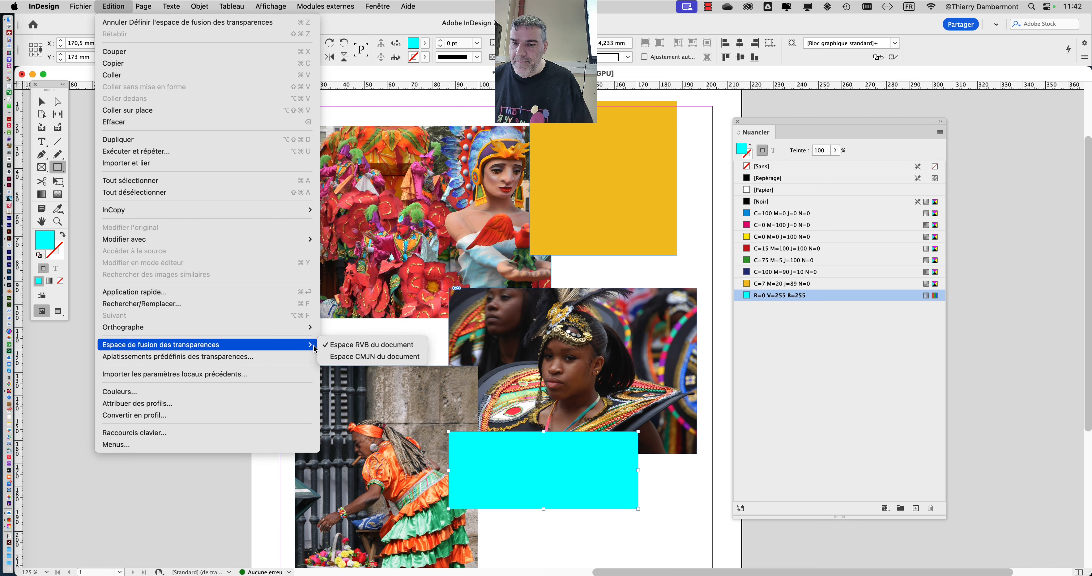
{"action": "left_click", "coordinate": [347, 358]}
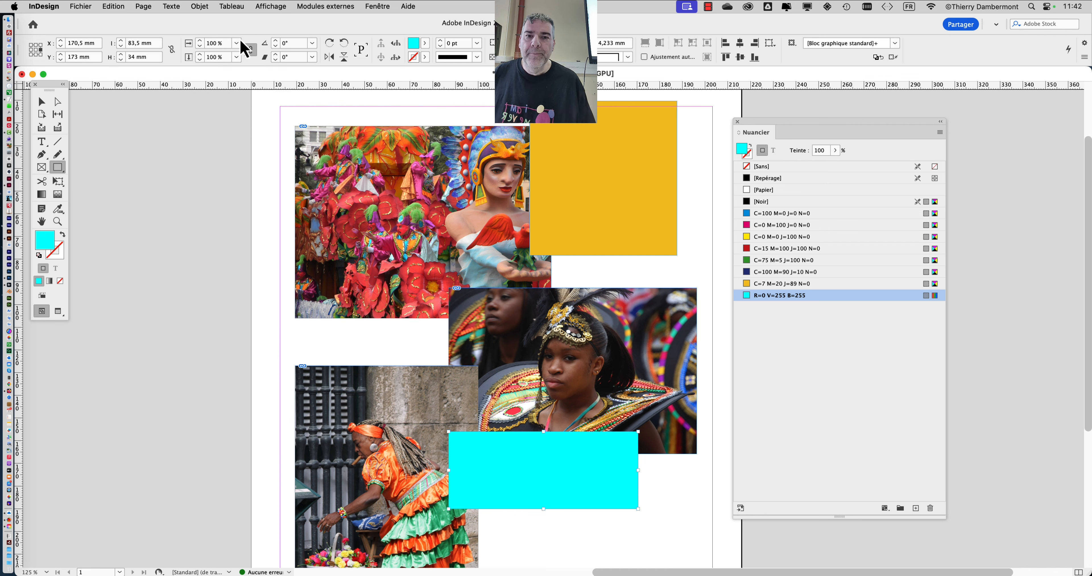
Apply the document RGB transparency blend space again and revert to the document CMYK space.
{"action": "left_click", "coordinate": [122, 6]}
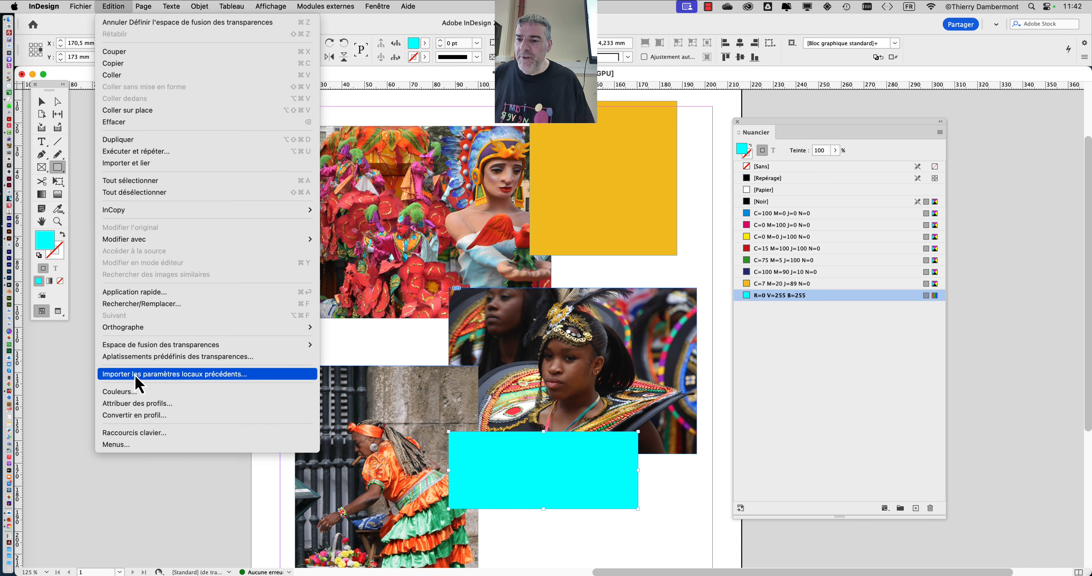
{"action": "mouse_move", "coordinate": [85, 8]}
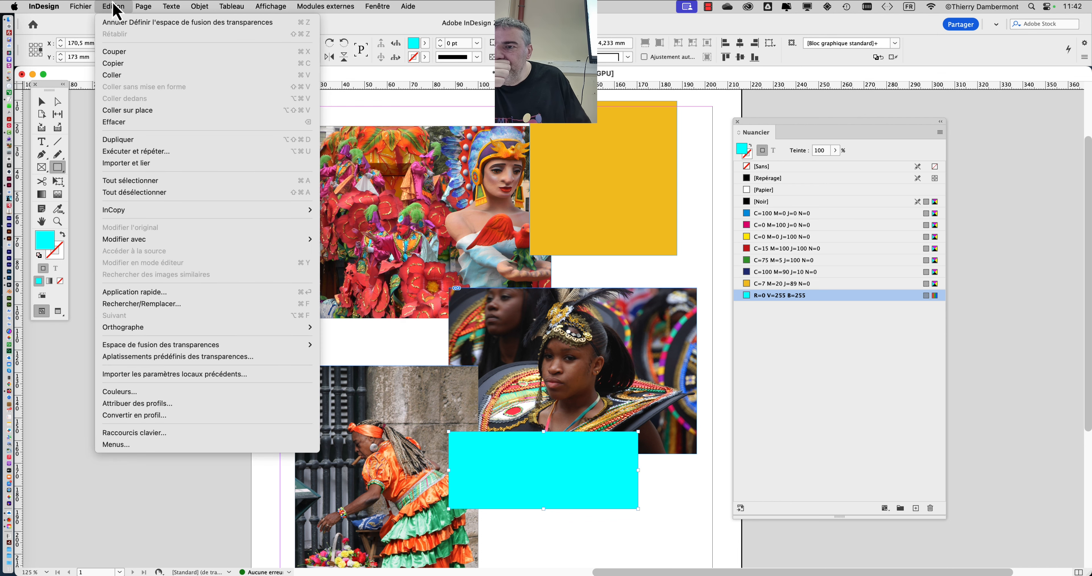
{"action": "mouse_move", "coordinate": [164, 347]}
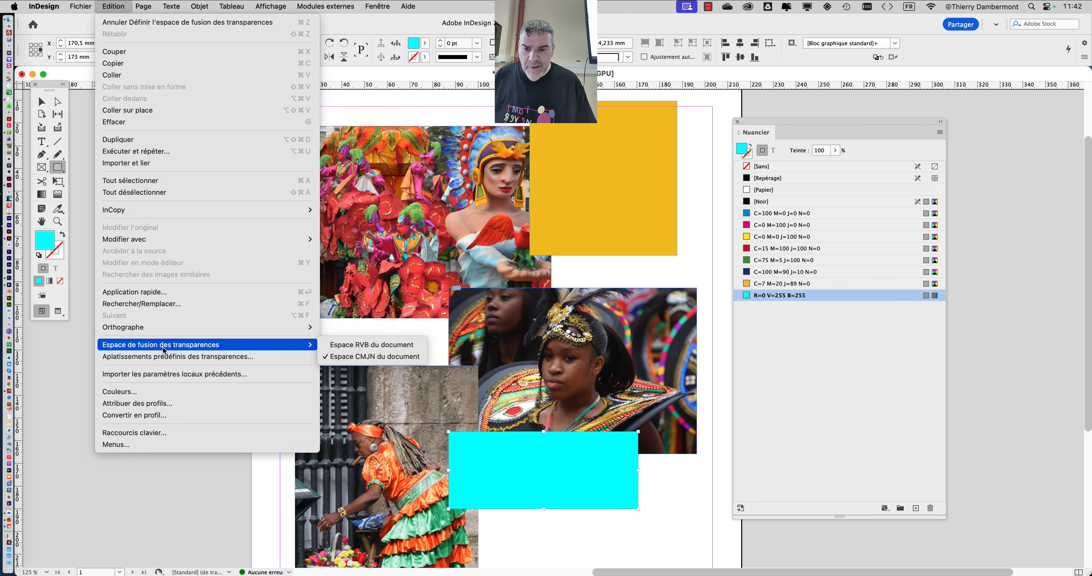
{"action": "left_click", "coordinate": [389, 347]}
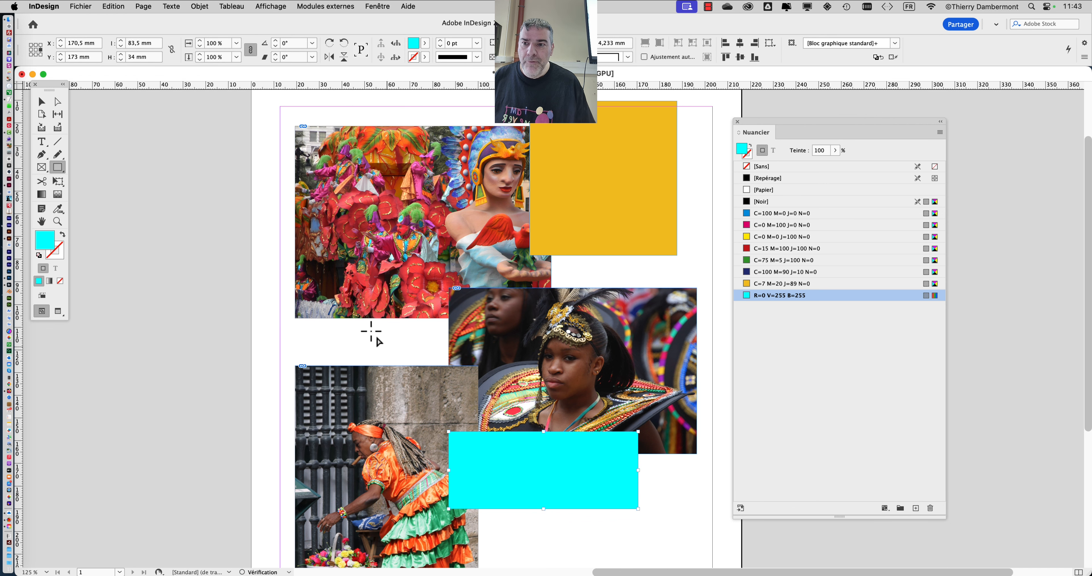
{"action": "left_click", "coordinate": [114, 6]}
{"action": "mouse_move", "coordinate": [310, 345]}
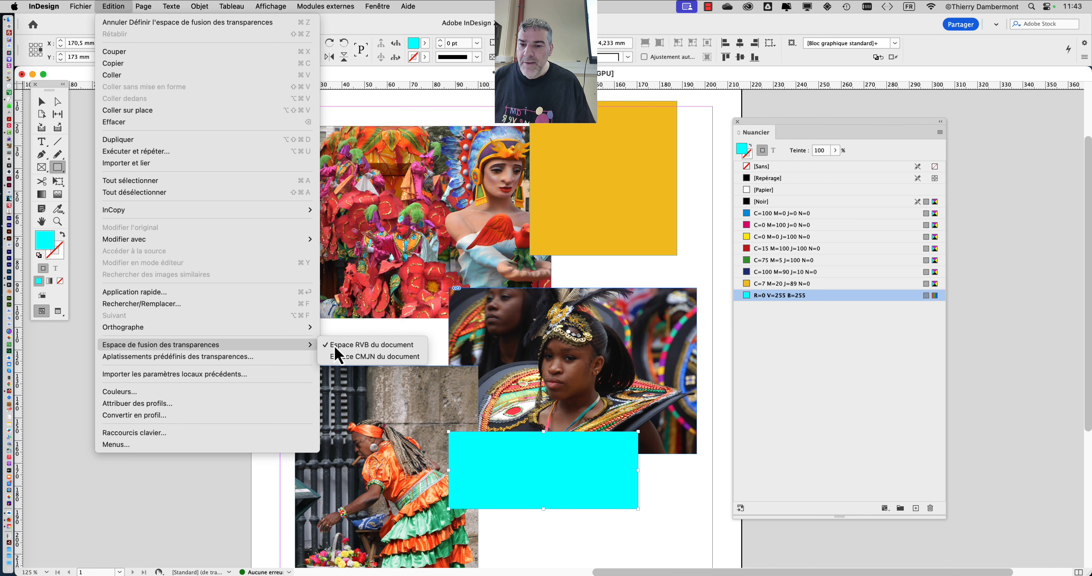
{"action": "left_click", "coordinate": [358, 360]}
Toggle the transparency blend space once more from document CMYK to RGB and back, and recheck the active option.
{"action": "left_click", "coordinate": [113, 7]}
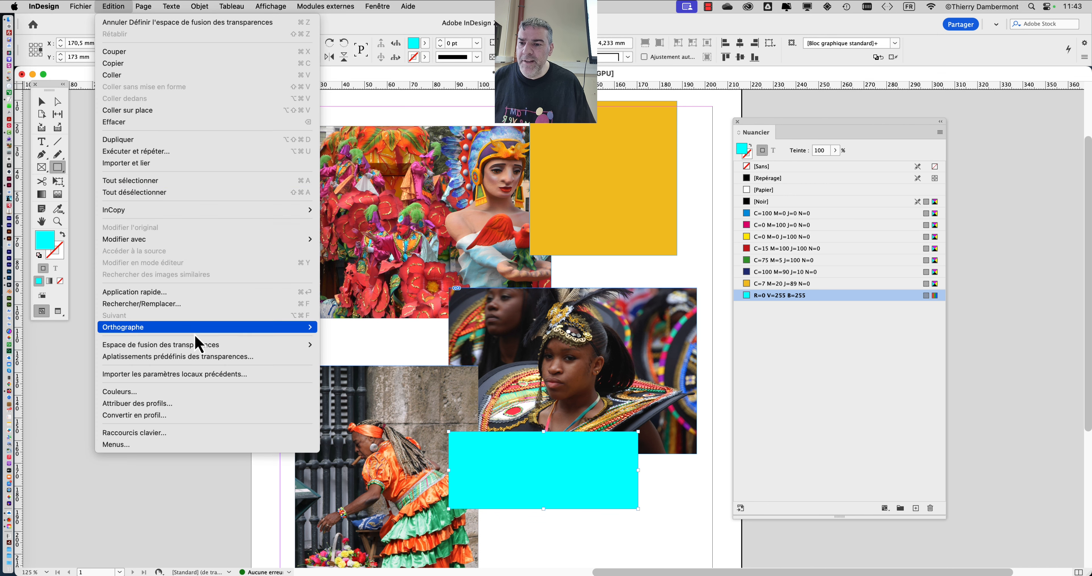
{"action": "mouse_move", "coordinate": [280, 345]}
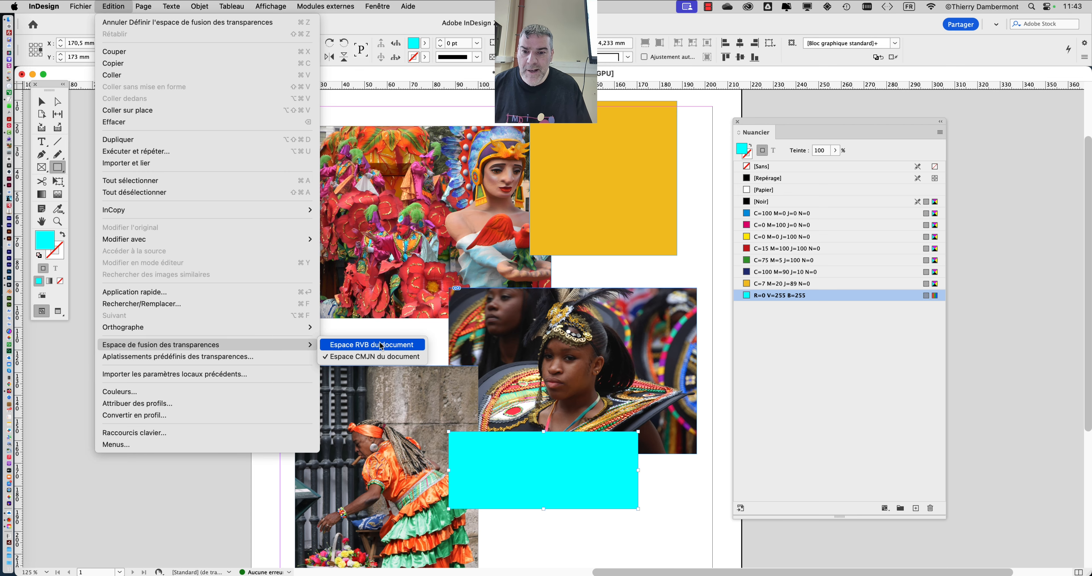
{"action": "left_click", "coordinate": [382, 346]}
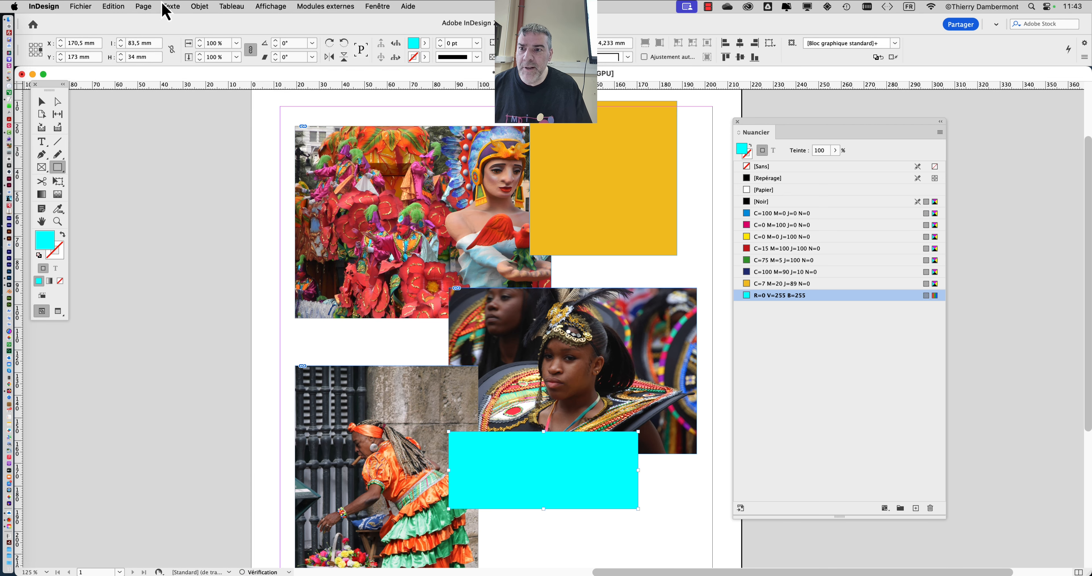
{"action": "left_click", "coordinate": [117, 8]}
{"action": "mouse_move", "coordinate": [255, 345]}
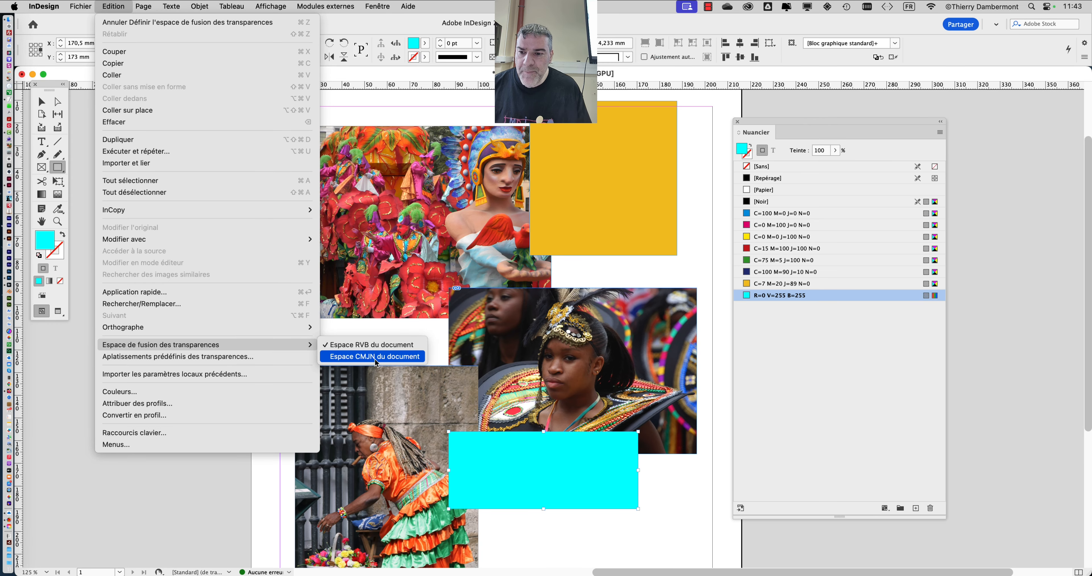
{"action": "left_click", "coordinate": [375, 359]}
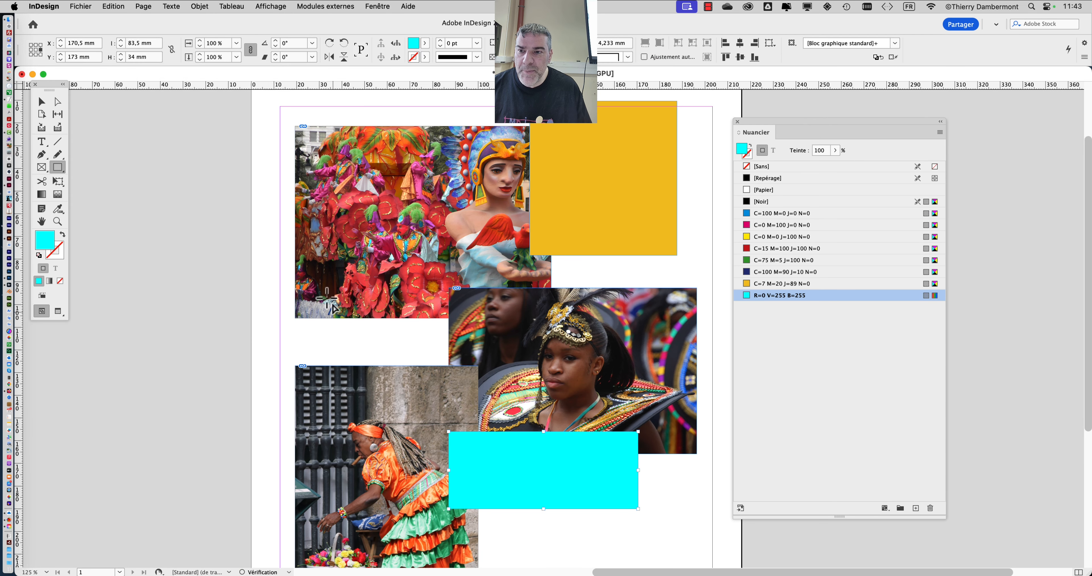
{"action": "left_click", "coordinate": [118, 6]}
{"action": "mouse_move", "coordinate": [175, 347]}
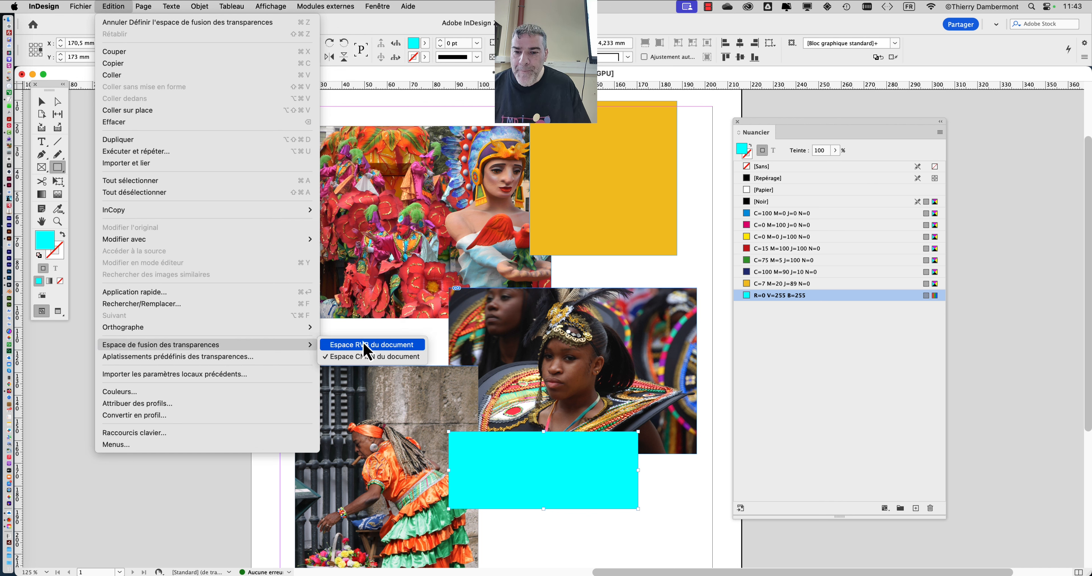
{"action": "left_click", "coordinate": [65, 359]}
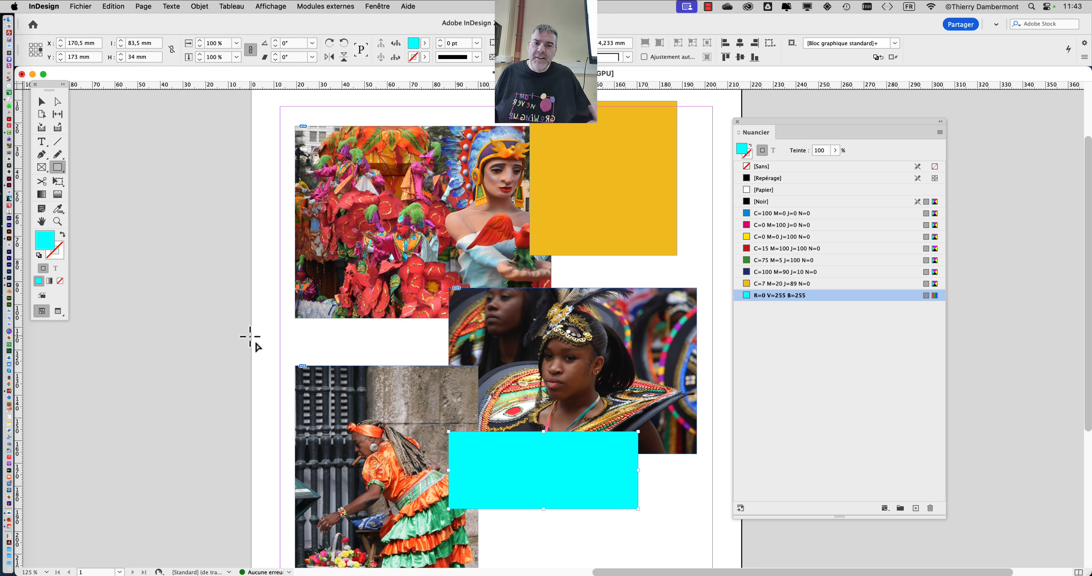
Move the cyan rectangle just below the middle photo, to about X 162.75 mm and Y 187.45 mm, and deselect it.
{"action": "left_click", "coordinate": [42, 102]}
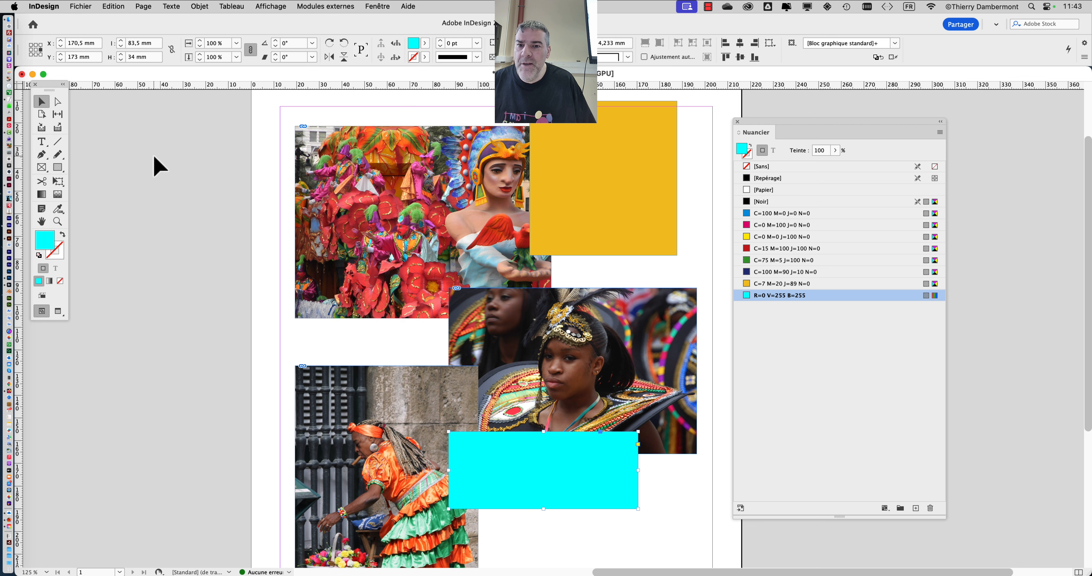
{"action": "left_click", "coordinate": [154, 166]}
{"action": "left_click", "coordinate": [517, 311]}
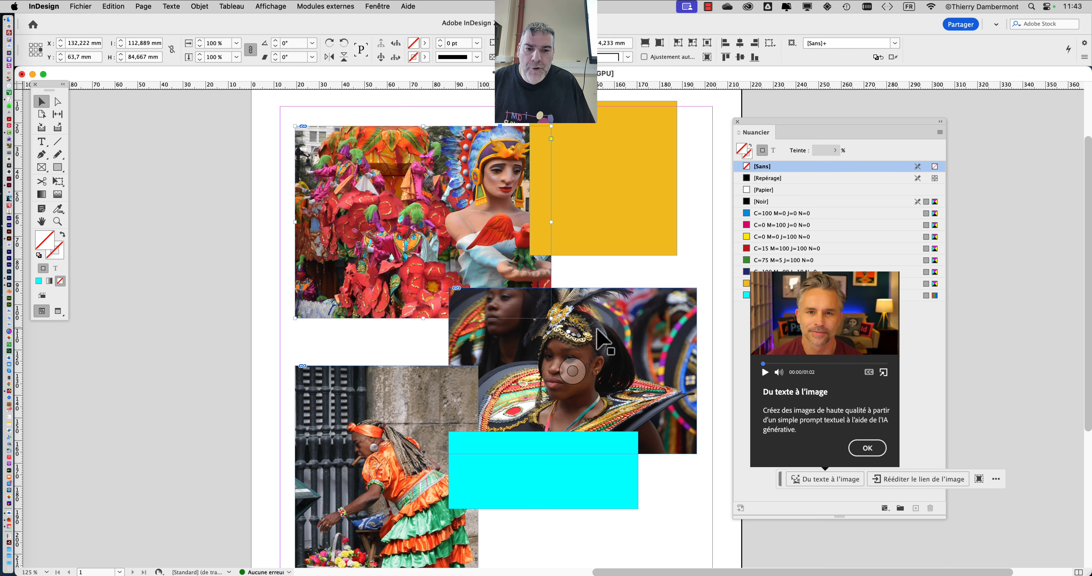
{"action": "left_click_drag", "start_coordinate": [564, 463], "coordinate": [578, 500]}
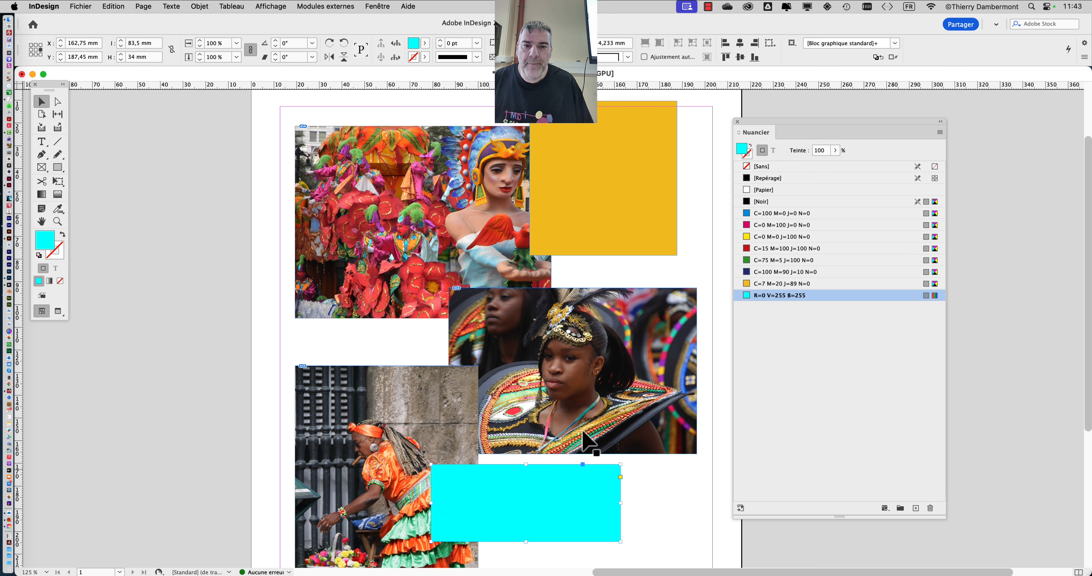
{"action": "left_click", "coordinate": [216, 233]}
Save the document as "mise en page - 01.indd" in the m11j23 CRC2 folder, in InDesign 2025 format.
{"action": "left_click", "coordinate": [81, 6]}
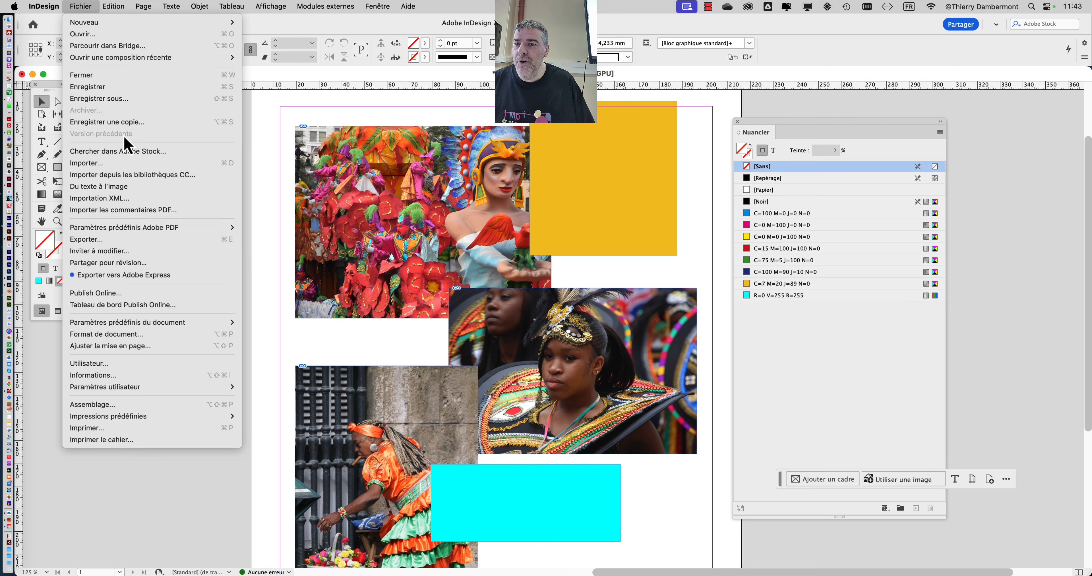
{"action": "left_click", "coordinate": [120, 103]}
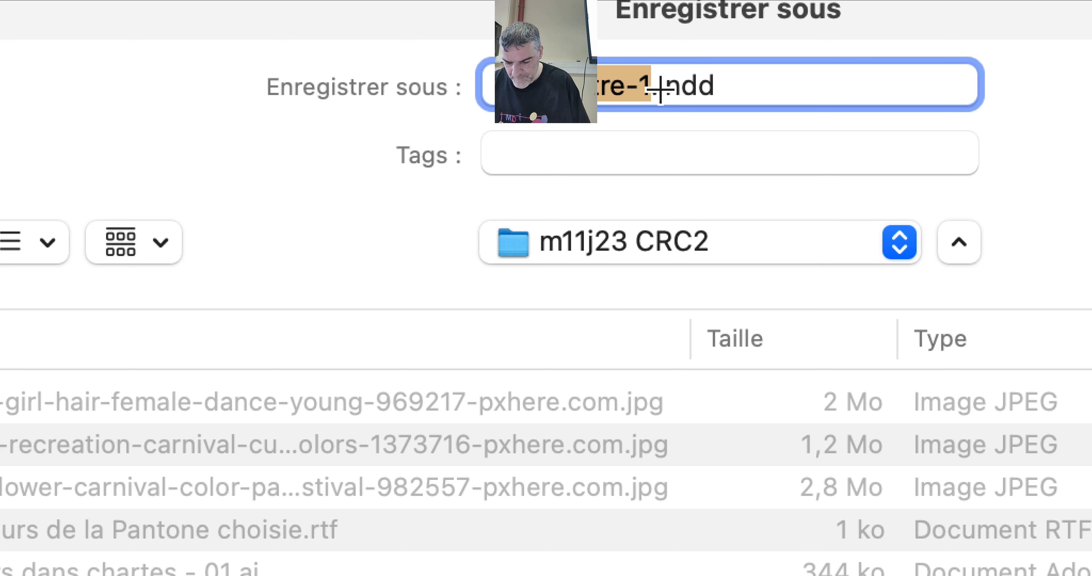
{"action": "key", "text": "BackSpace"}
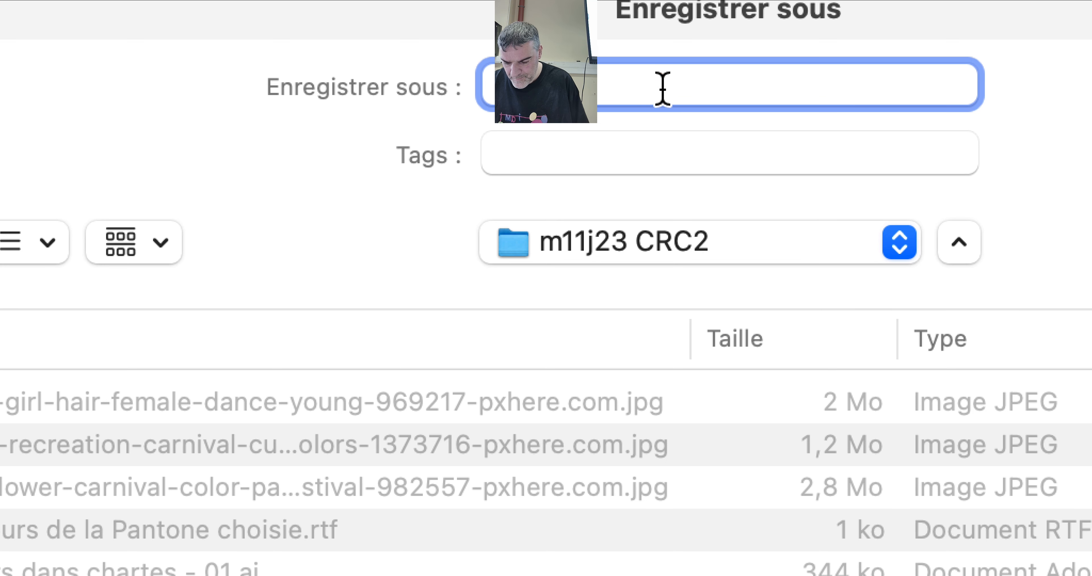
{"action": "type", "text": "en page - 01.indd"}
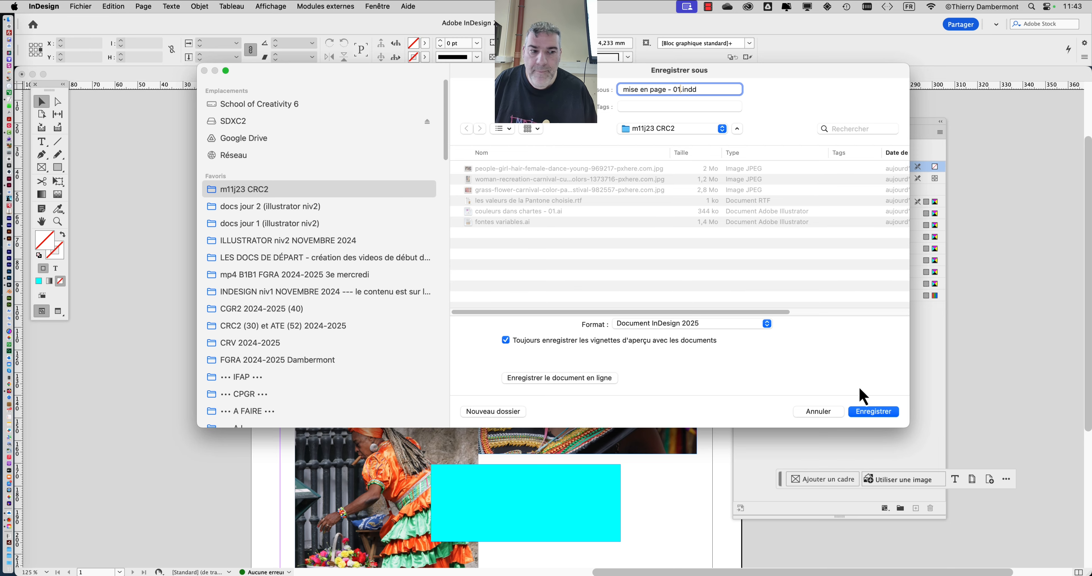
{"action": "left_click", "coordinate": [881, 415]}
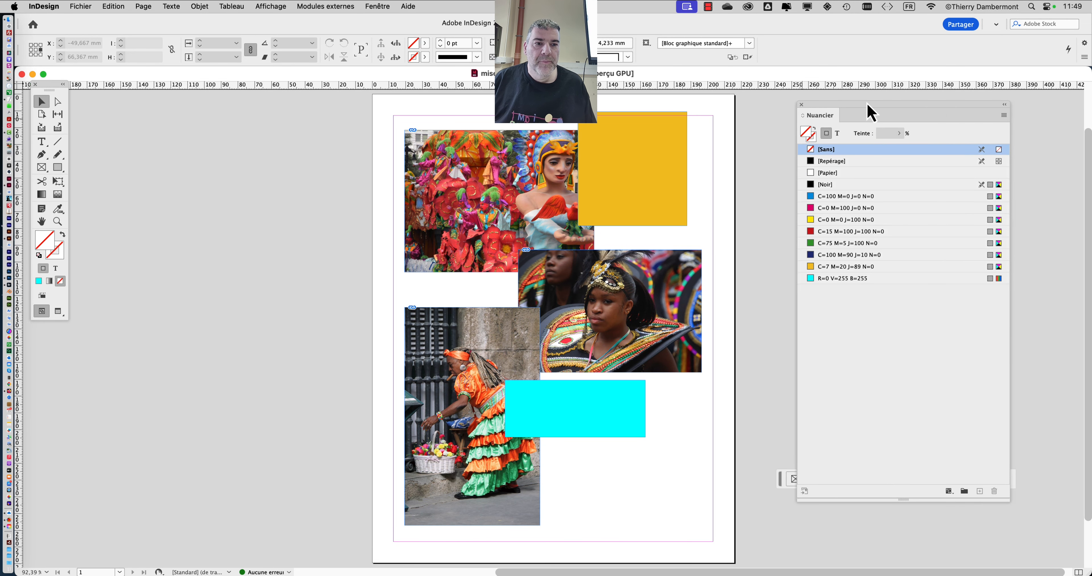
Select each of the three carnival photos in turn to point them out, and clear the selection.
{"action": "left_click", "coordinate": [499, 164]}
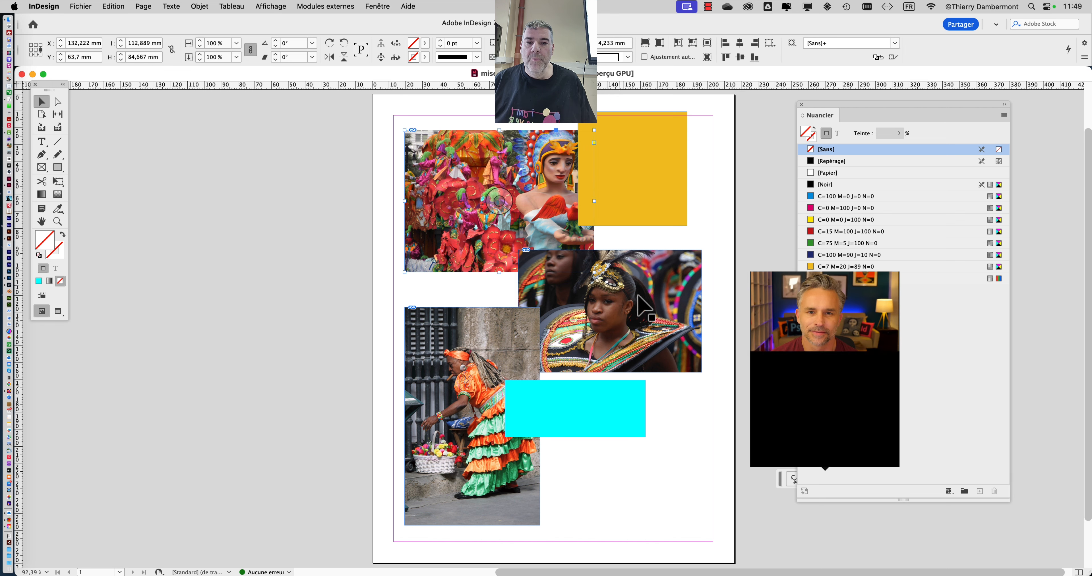
{"action": "left_click", "coordinate": [674, 295]}
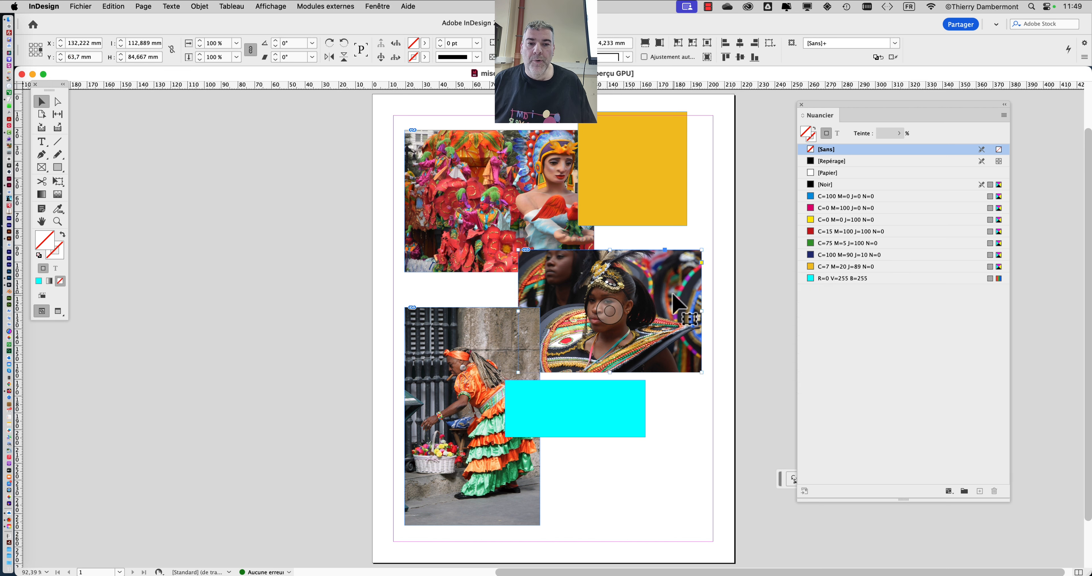
{"action": "left_click", "coordinate": [448, 317]}
{"action": "left_click", "coordinate": [454, 238]}
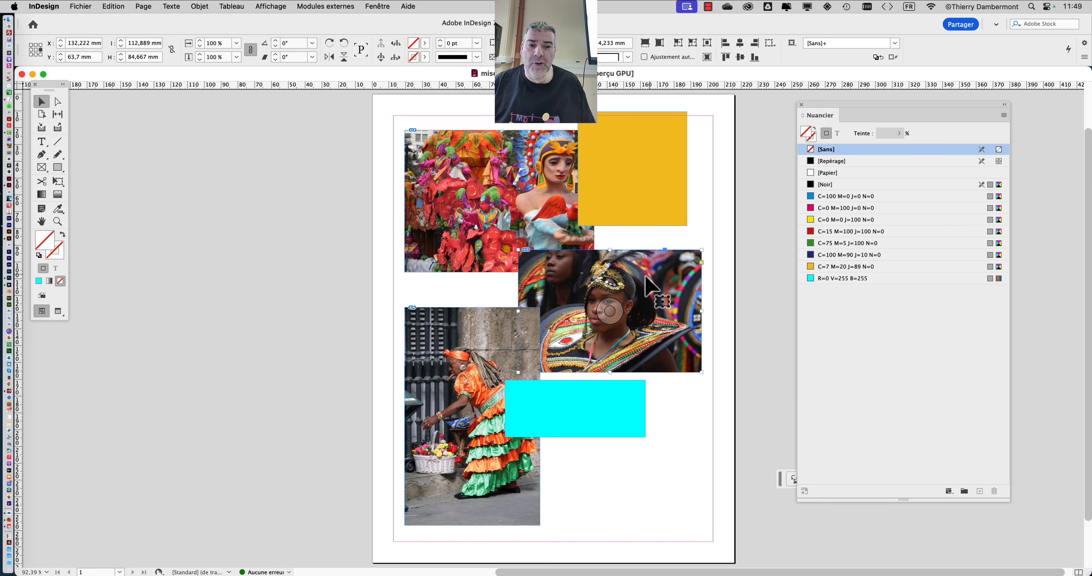
{"action": "left_click", "coordinate": [473, 417]}
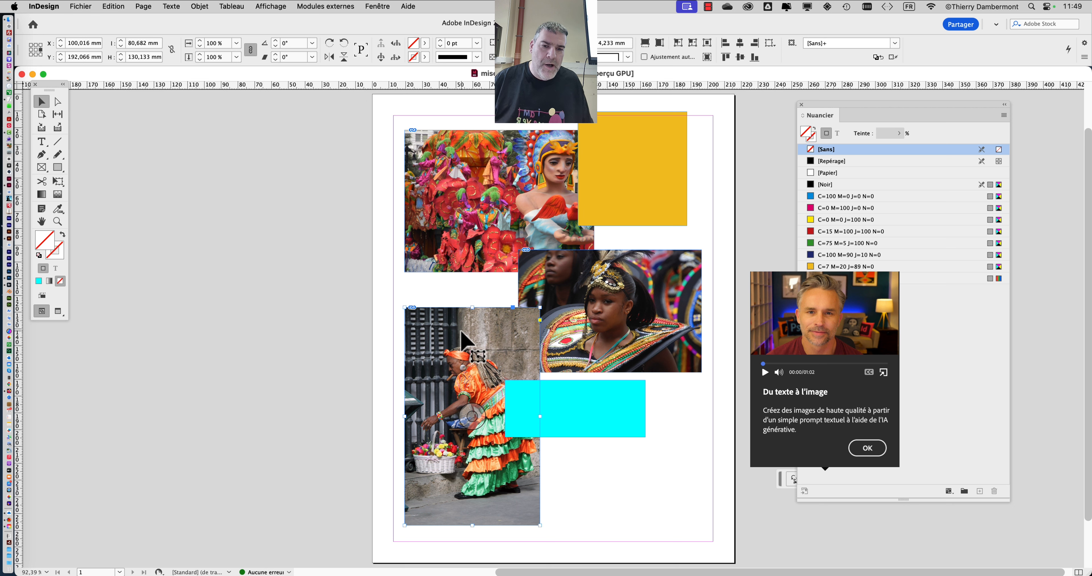
{"action": "left_click", "coordinate": [461, 179]}
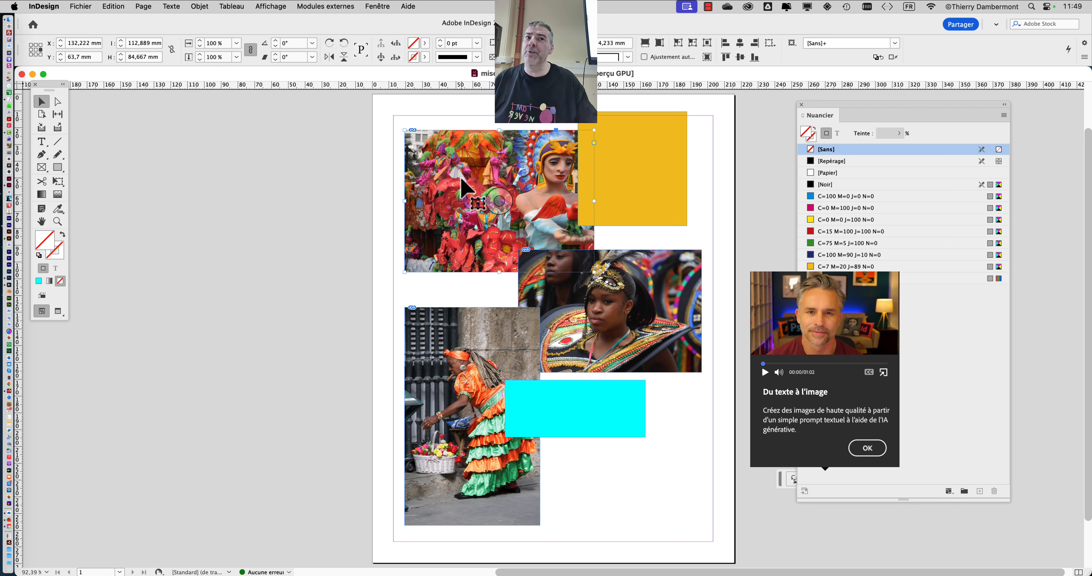
{"action": "left_click", "coordinate": [342, 176]}
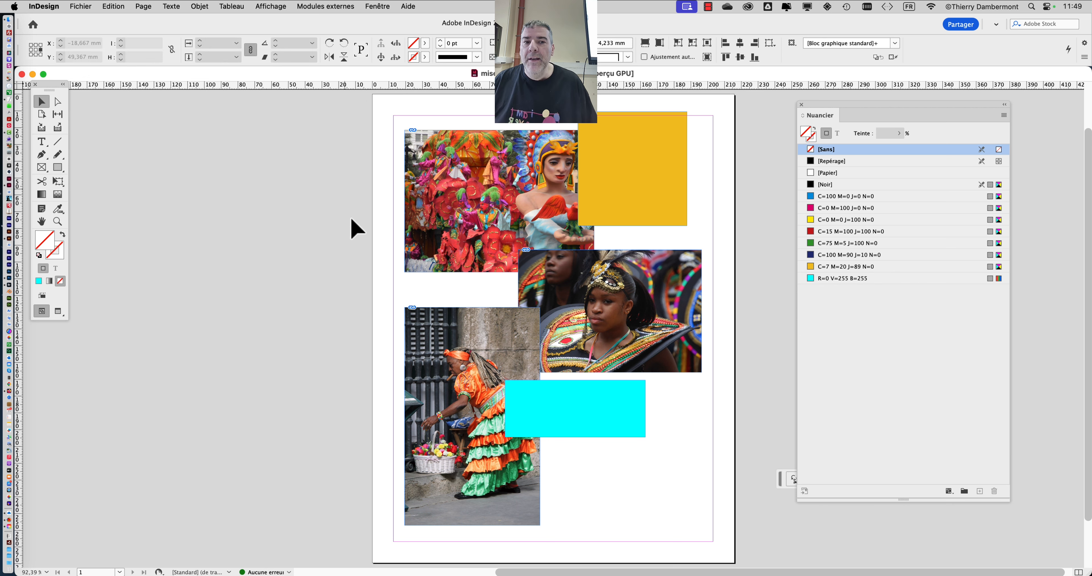
Start exporting the document as Adobe PDF (impression) named "mise en page - 01.pdf" in the m11j23 CRC2 folder, and reposition the PDF options dialog.
{"action": "left_click", "coordinate": [81, 6]}
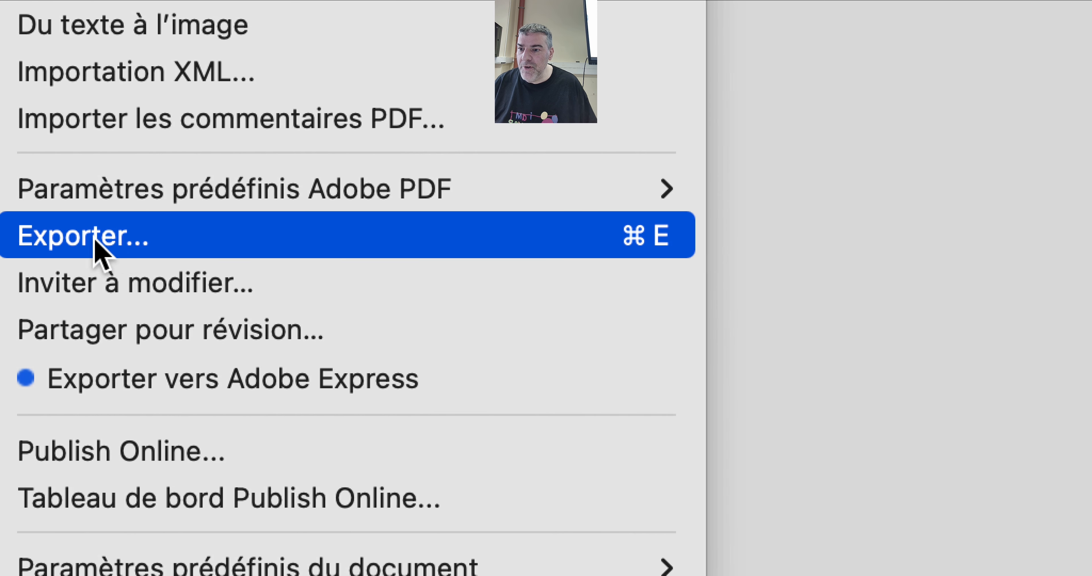
{"action": "left_click", "coordinate": [94, 243]}
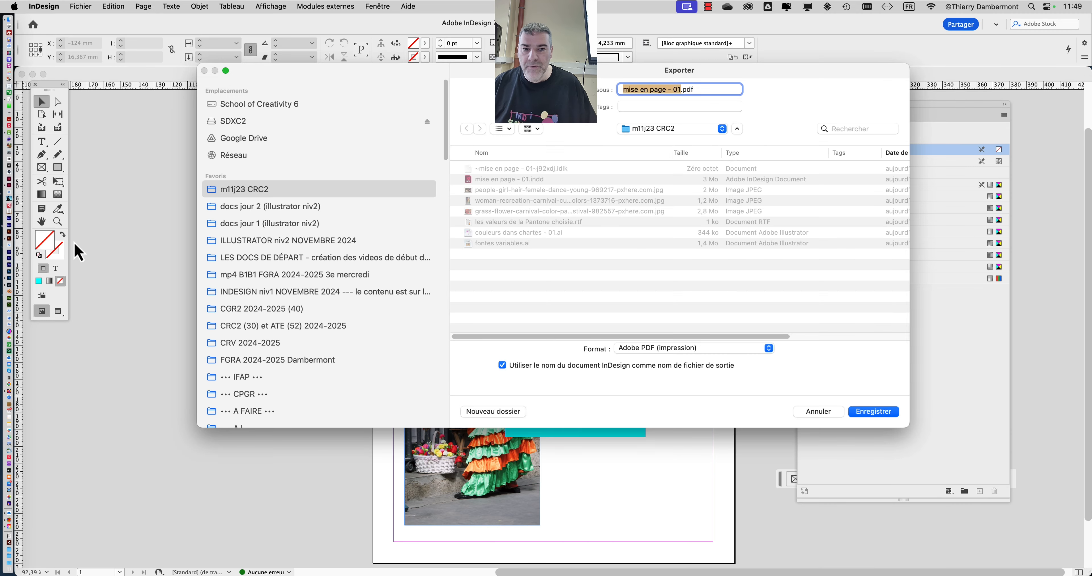
{"action": "left_click", "coordinate": [724, 348]}
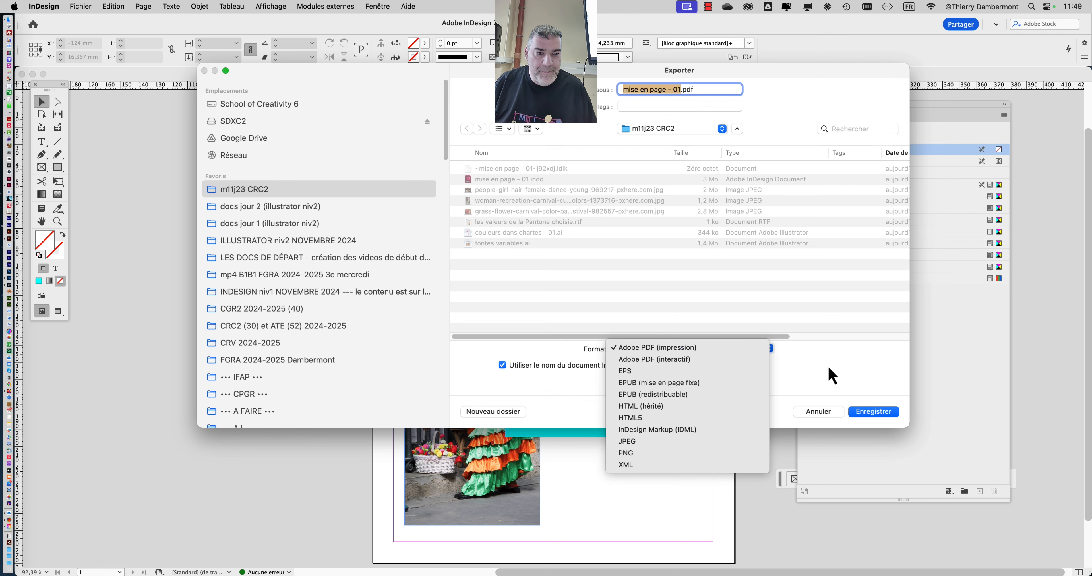
{"action": "left_click", "coordinate": [829, 368]}
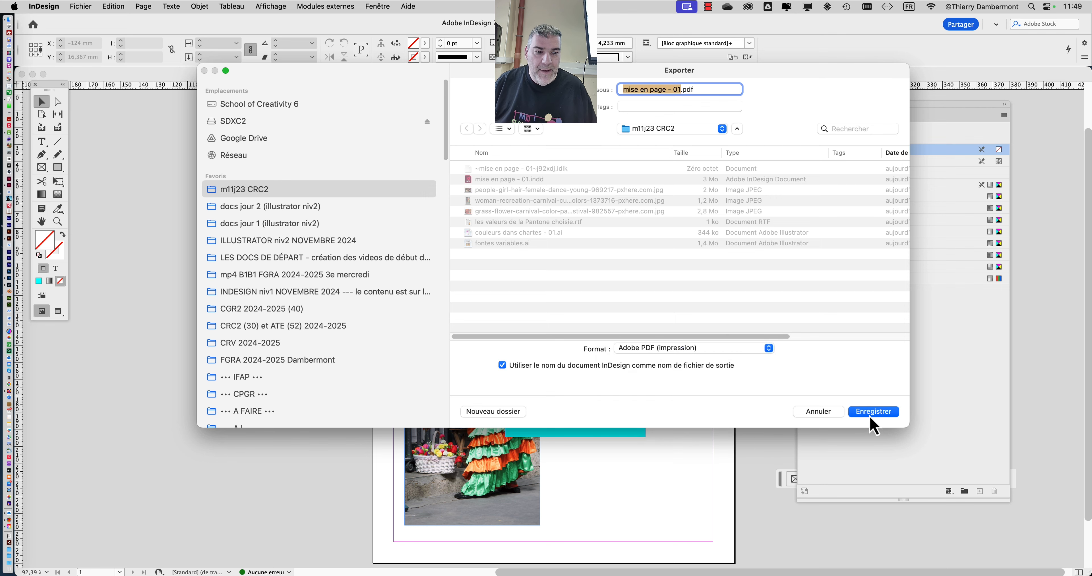
{"action": "left_click", "coordinate": [885, 417]}
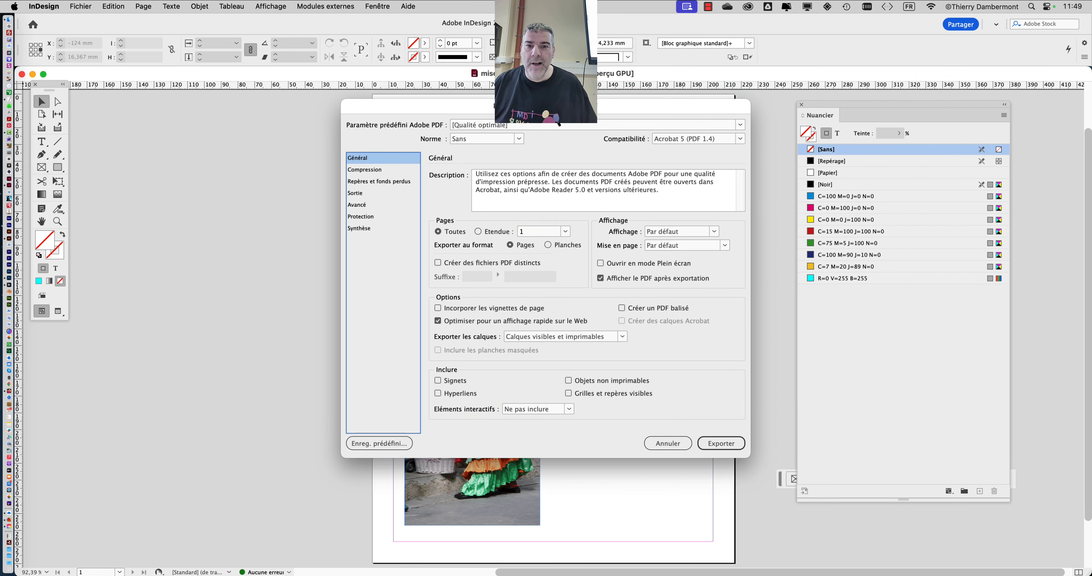
{"action": "left_click_drag", "start_coordinate": [569, 114], "coordinate": [442, 40]}
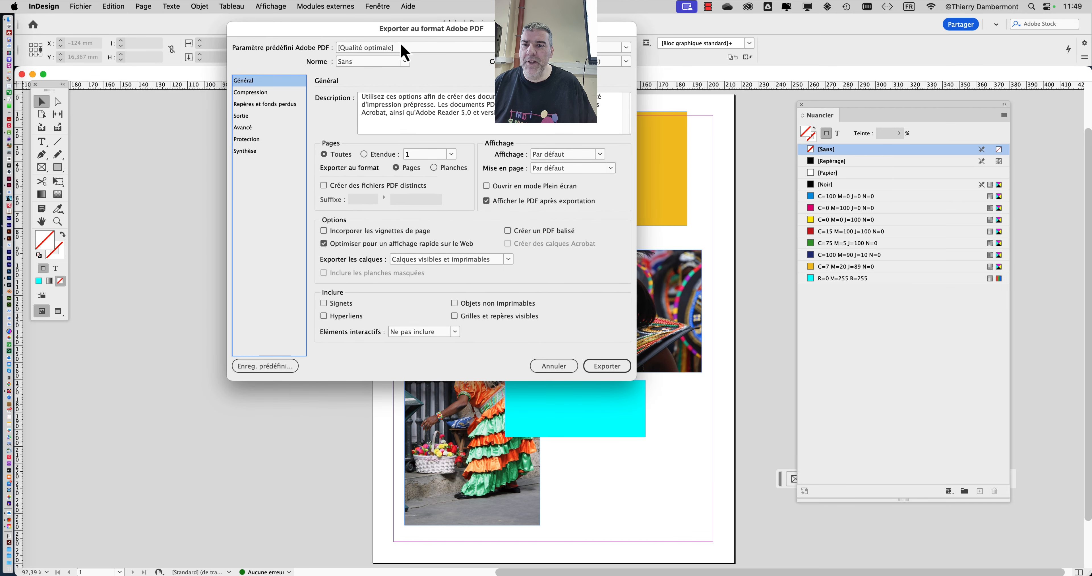
{"action": "left_click_drag", "start_coordinate": [300, 29], "coordinate": [301, 111]}
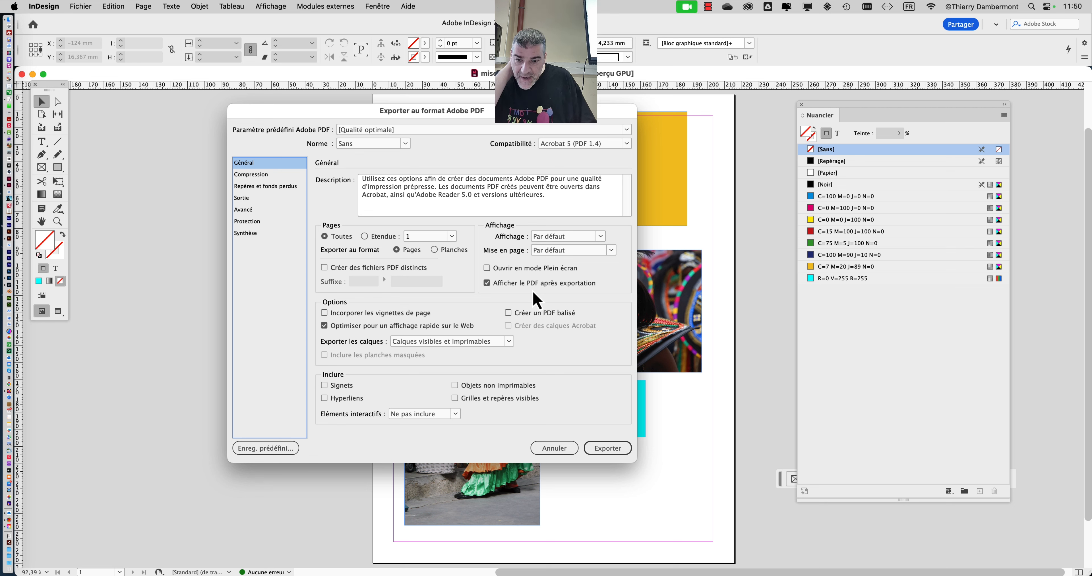
Set colour image compression to Interpolation à 300 ppi for images above 300 ppi, and check the resolution values of the other image types.
{"action": "left_click", "coordinate": [245, 176]}
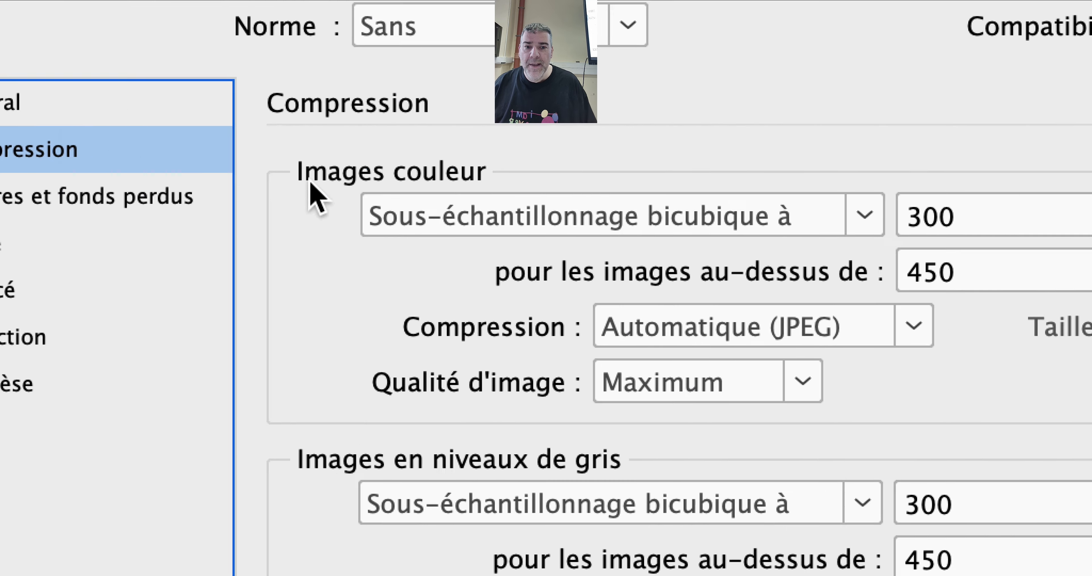
{"action": "left_click", "coordinate": [676, 236]}
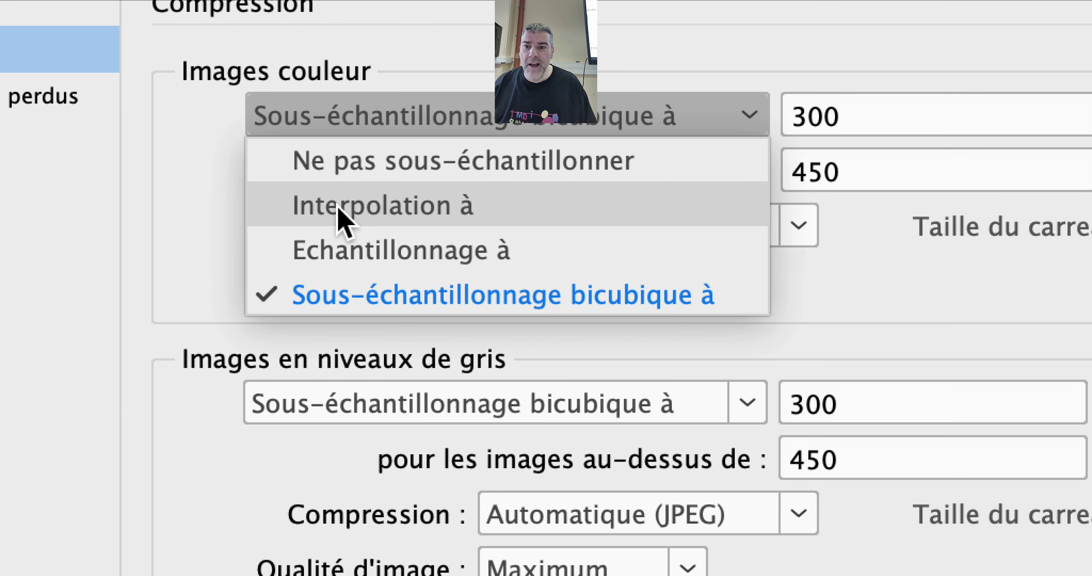
{"action": "left_click", "coordinate": [343, 212]}
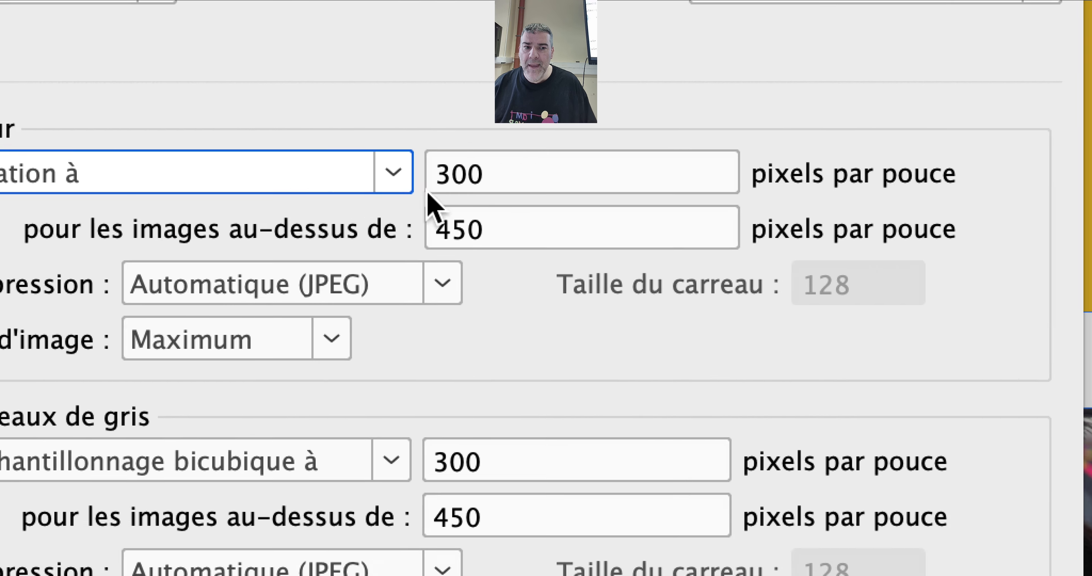
{"action": "key", "text": "Tab"}
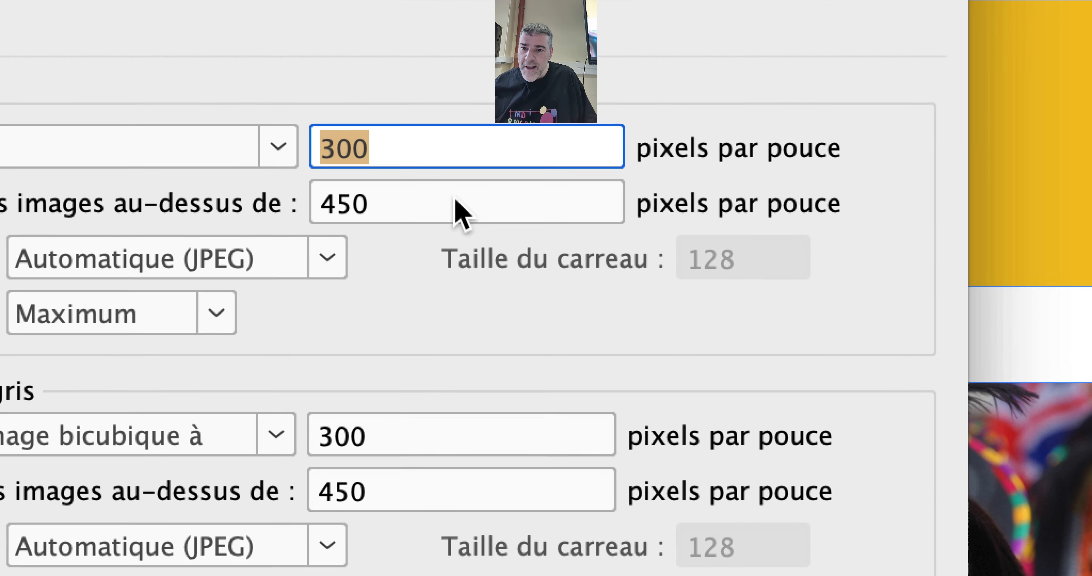
{"action": "left_click", "coordinate": [364, 289]}
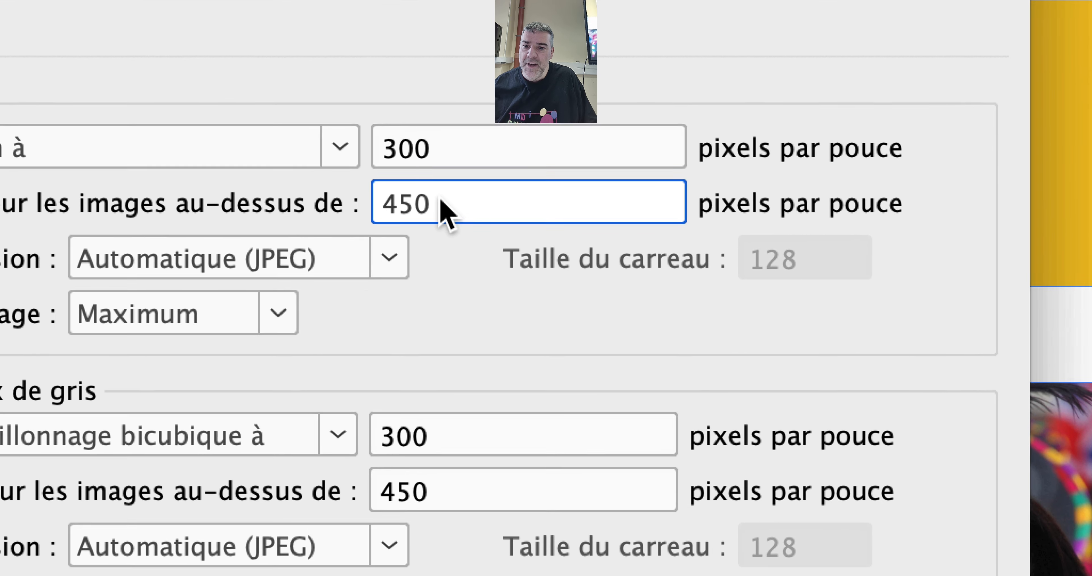
{"action": "left_click_drag", "start_coordinate": [441, 207], "coordinate": [373, 206]}
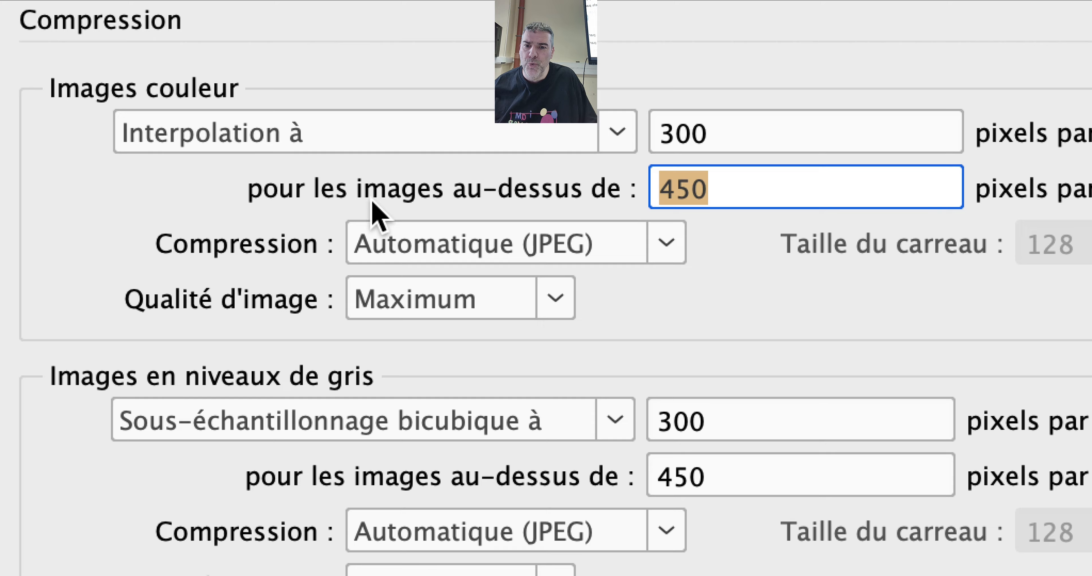
{"action": "type", "text": "300"}
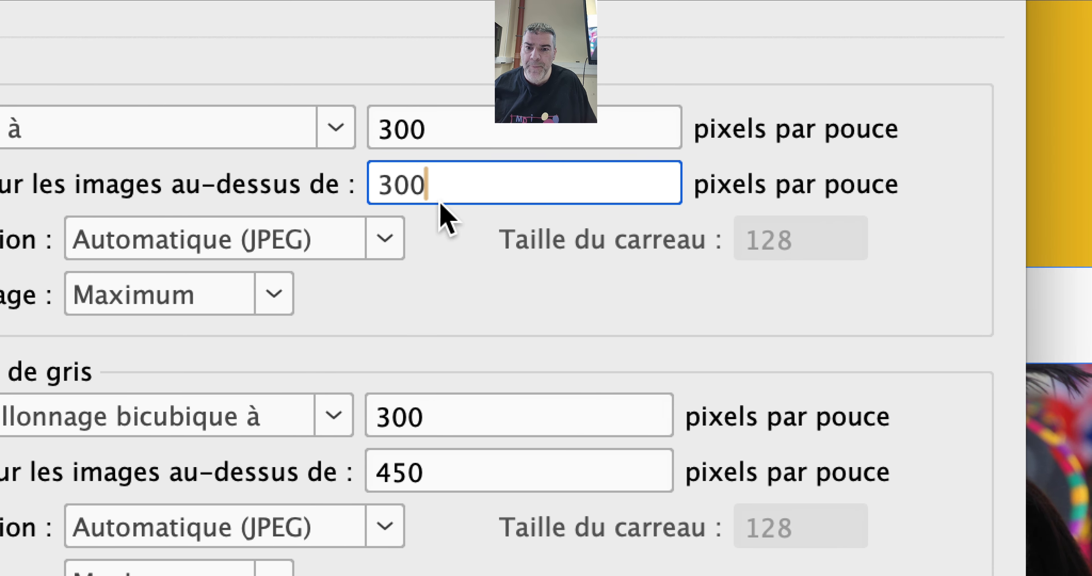
{"action": "left_click_drag", "start_coordinate": [440, 203], "coordinate": [364, 186]}
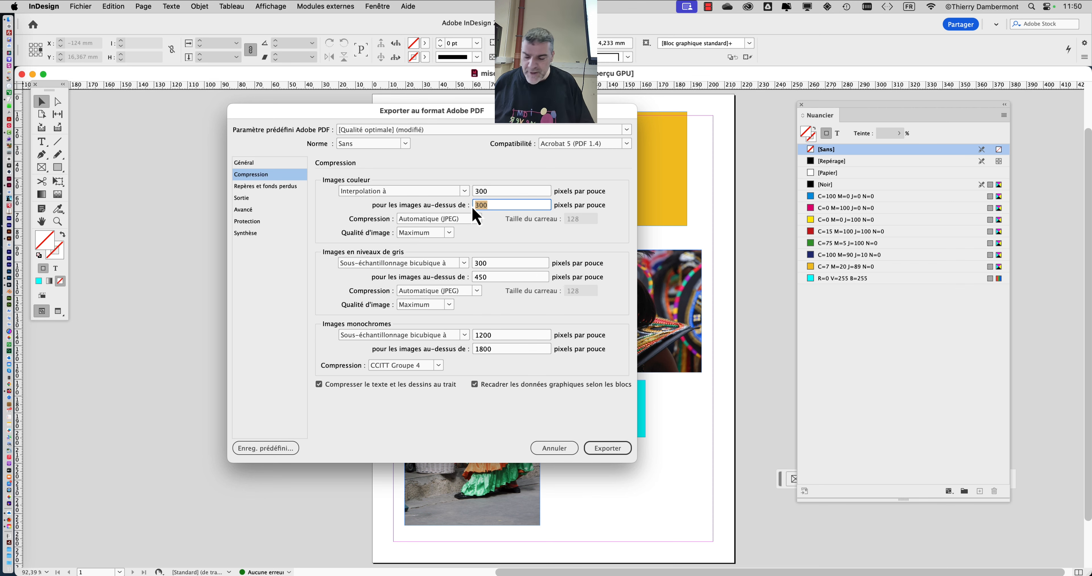
{"action": "key", "text": "alt"}
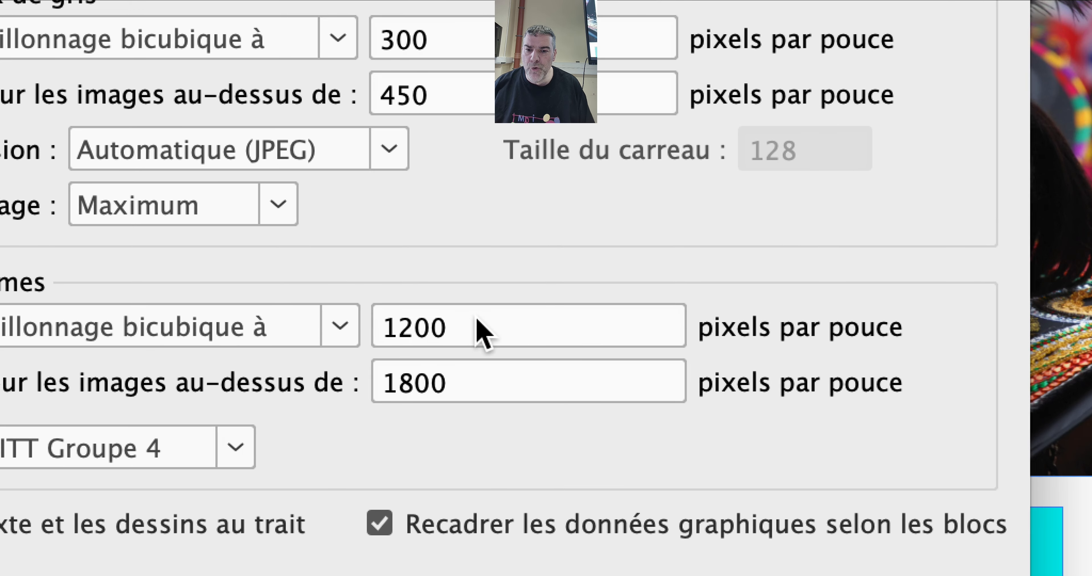
{"action": "double_click", "coordinate": [695, 339]}
{"action": "double_click", "coordinate": [470, 331]}
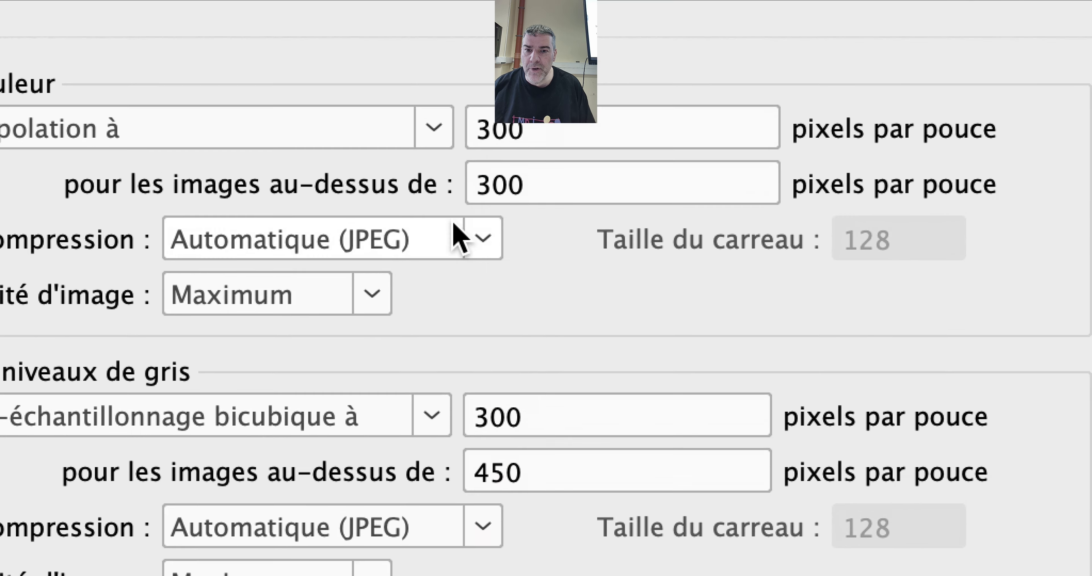
{"action": "left_click", "coordinate": [474, 205]}
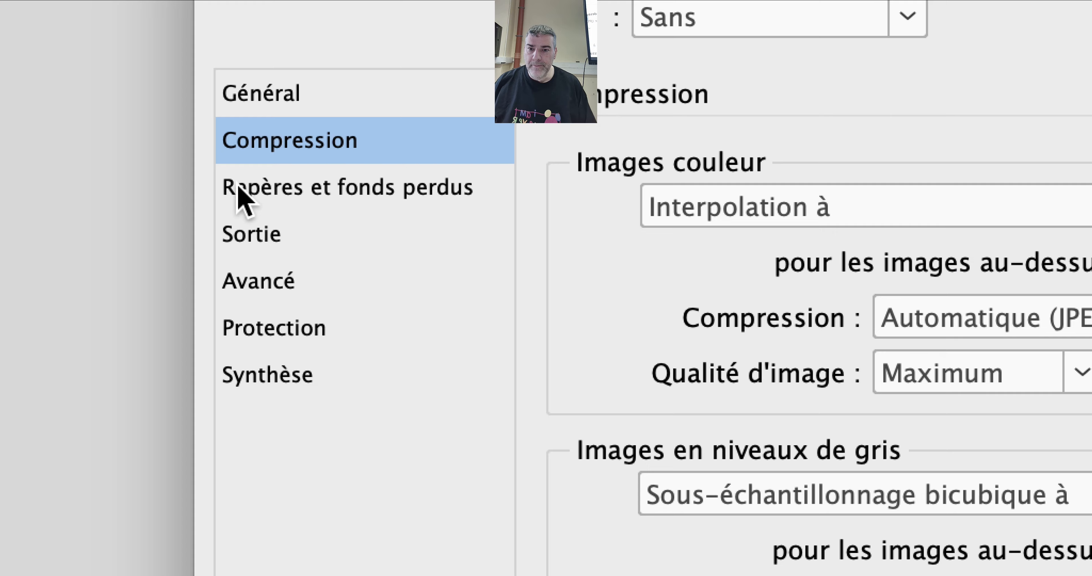
Bring up the marks and bleed settings and review the available PDF/X standards, keeping the standard at Sans.
{"action": "left_click", "coordinate": [243, 193]}
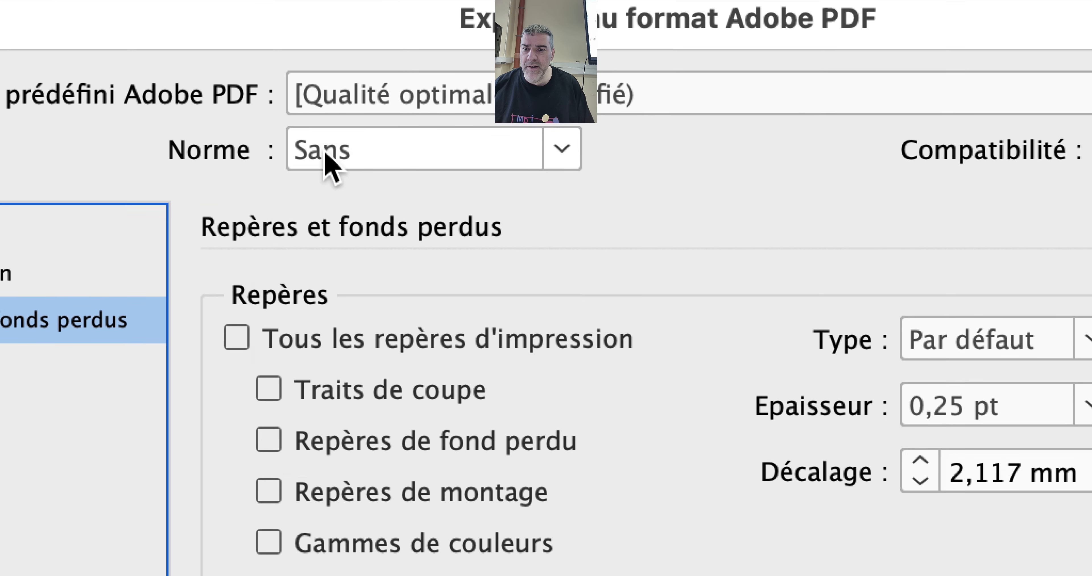
{"action": "left_click", "coordinate": [670, 19]}
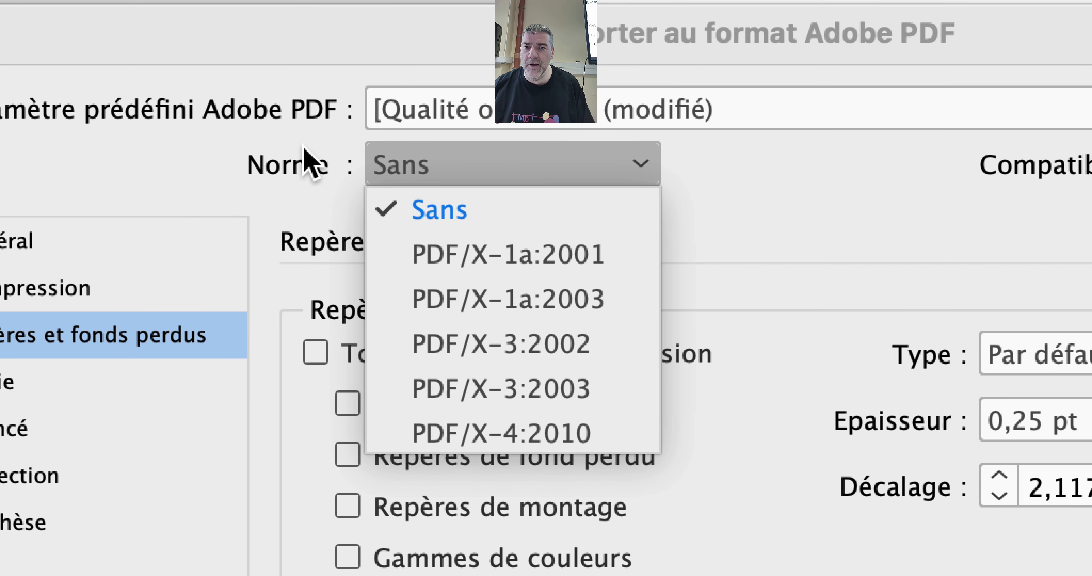
{"action": "left_click", "coordinate": [230, 140]}
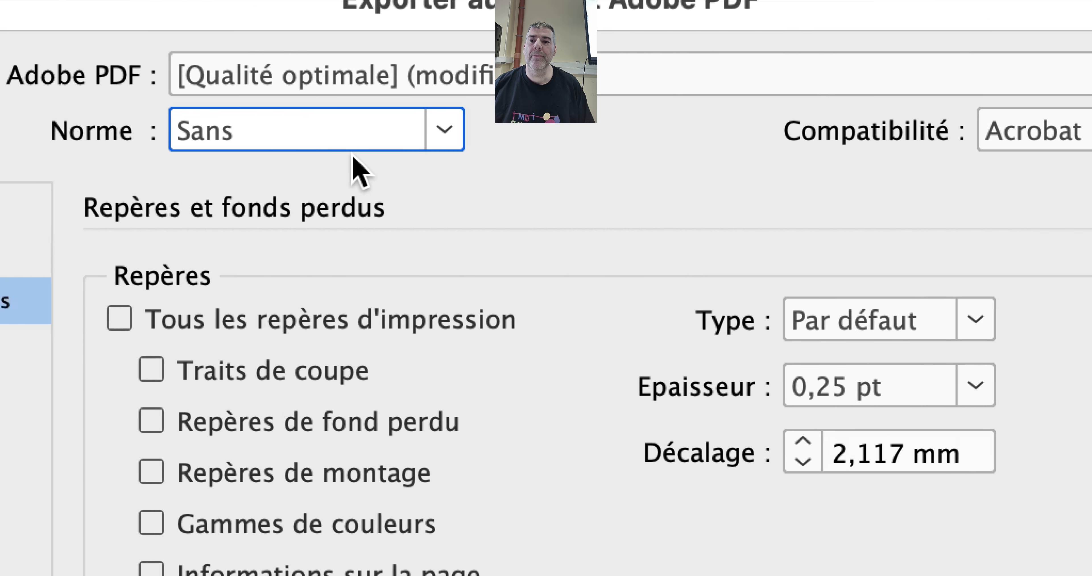
{"action": "left_click", "coordinate": [358, 170]}
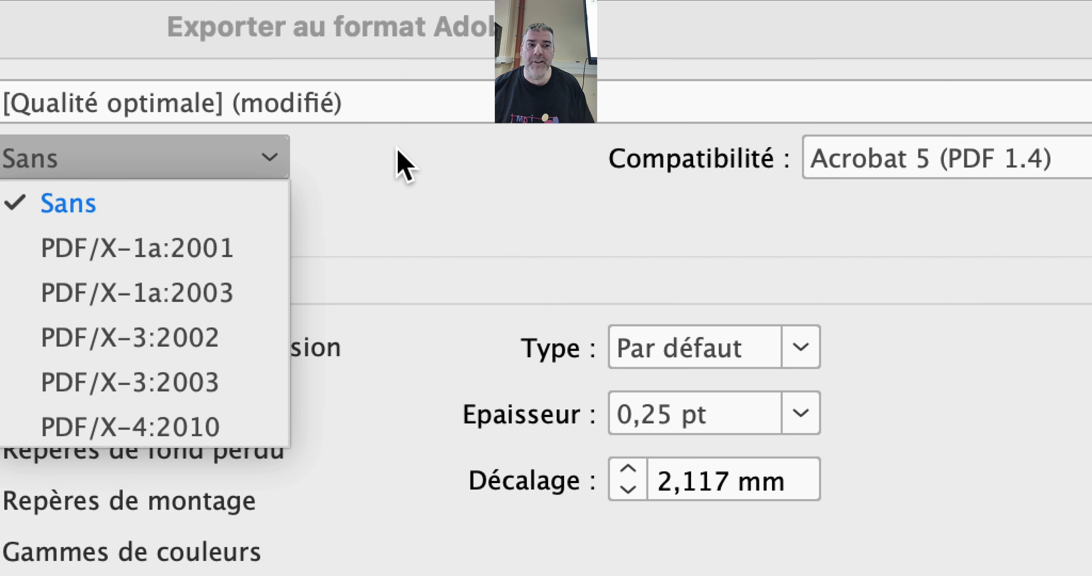
{"action": "left_click", "coordinate": [398, 149]}
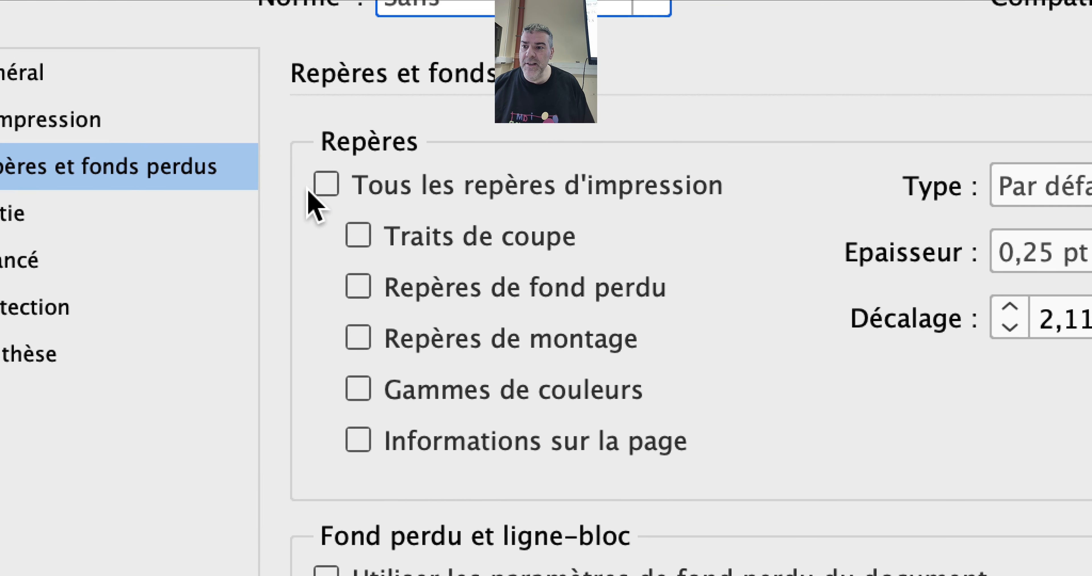
Enable all printer's marks except bleed marks and colour bars, and set the bleed to 3 mm on all sides.
{"action": "left_click", "coordinate": [325, 185]}
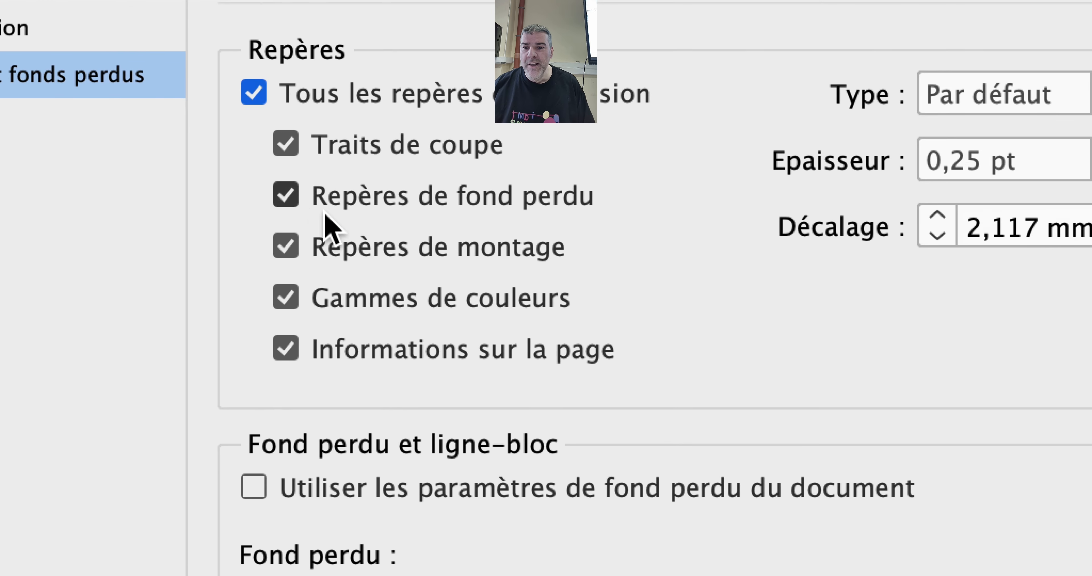
{"action": "left_click", "coordinate": [346, 296]}
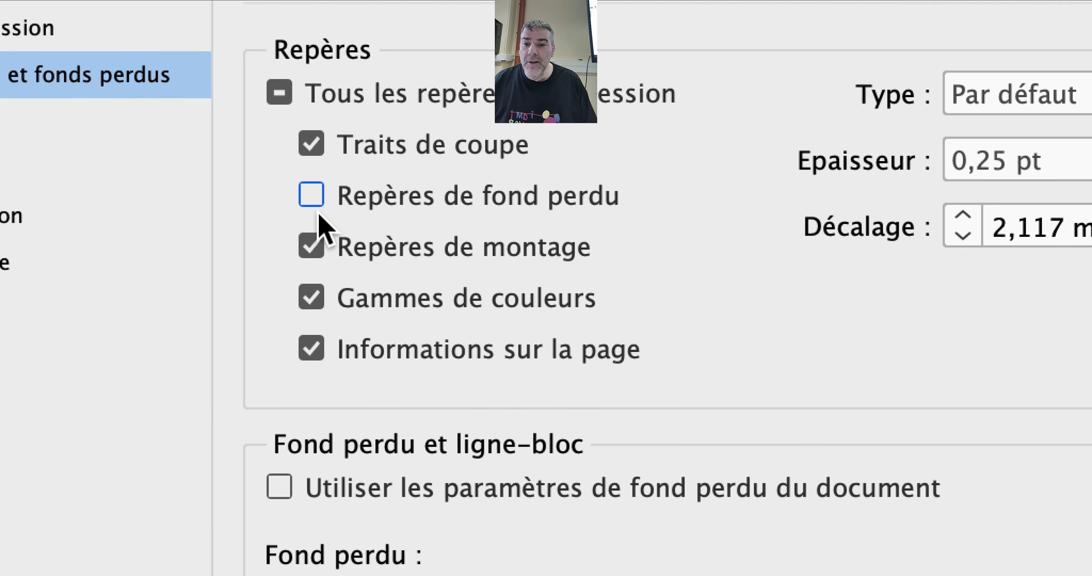
{"action": "left_click", "coordinate": [318, 234]}
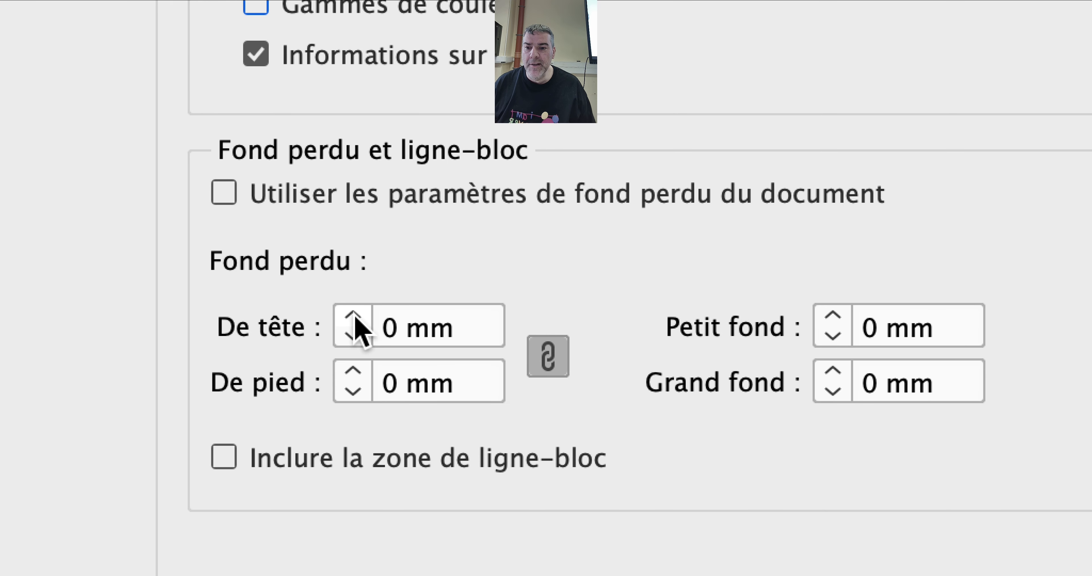
{"action": "left_click", "coordinate": [353, 317]}
{"action": "left_click", "coordinate": [353, 317]}
{"action": "left_click", "coordinate": [353, 317]}
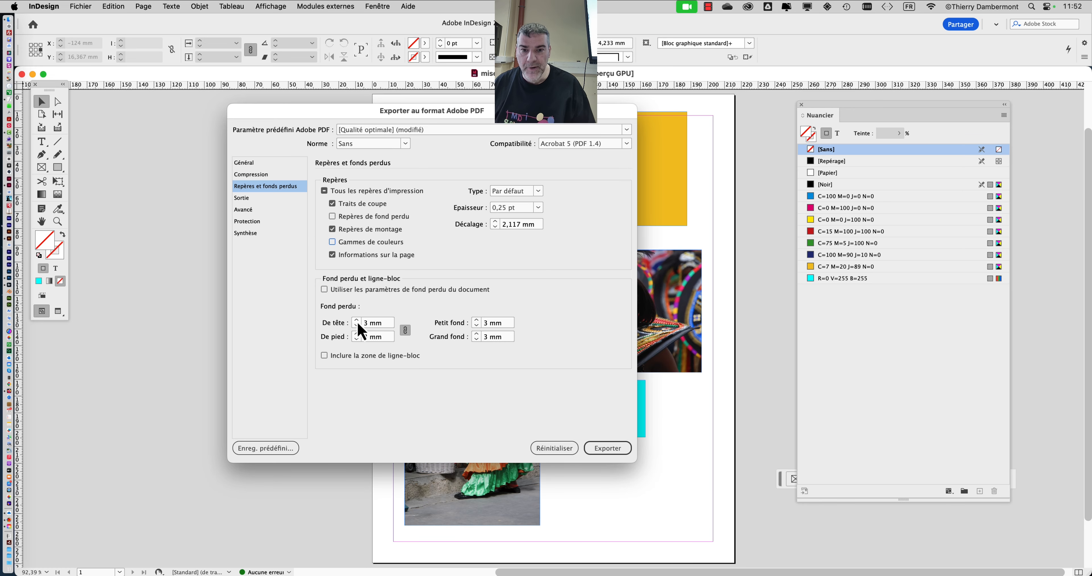
Set the output colour to Convertir vers la destination, with destination Document CMJN - Coated FOGRA39 (ISO 12647-2:2004), and include the destination profile.
{"action": "left_click", "coordinate": [248, 202]}
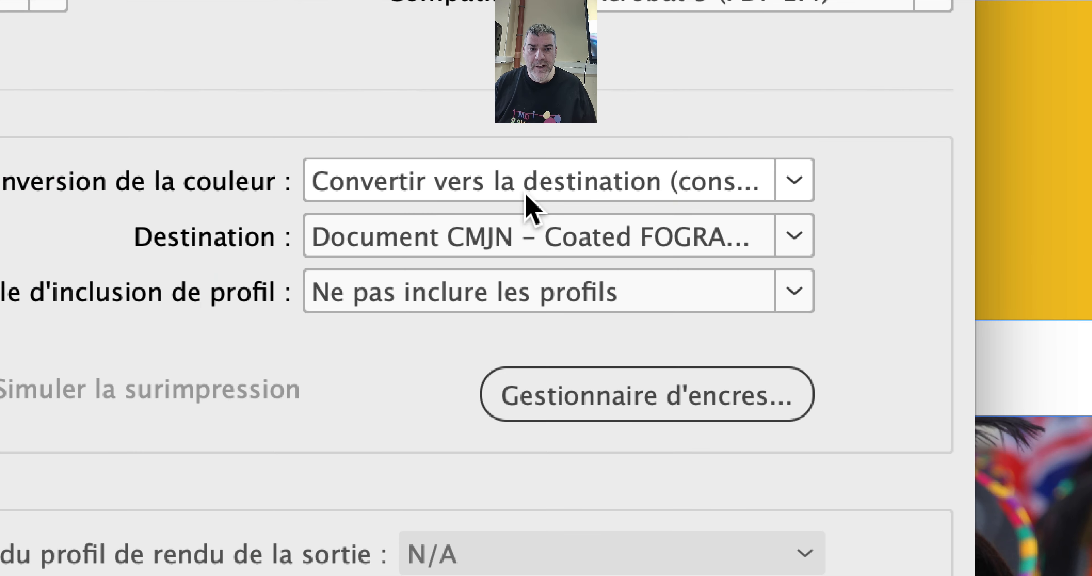
{"action": "left_click", "coordinate": [527, 197]}
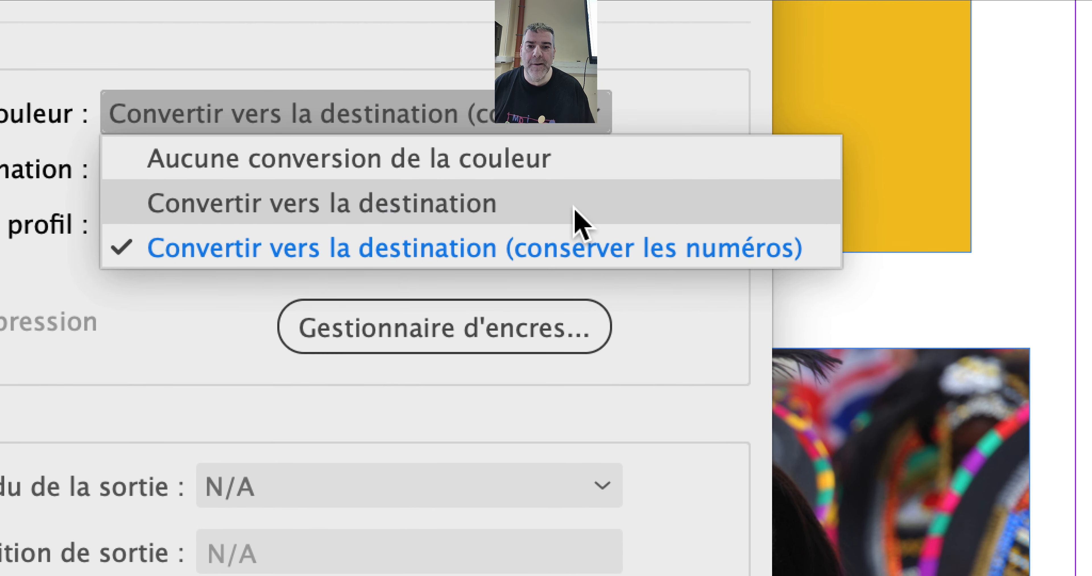
{"action": "left_click", "coordinate": [552, 167]}
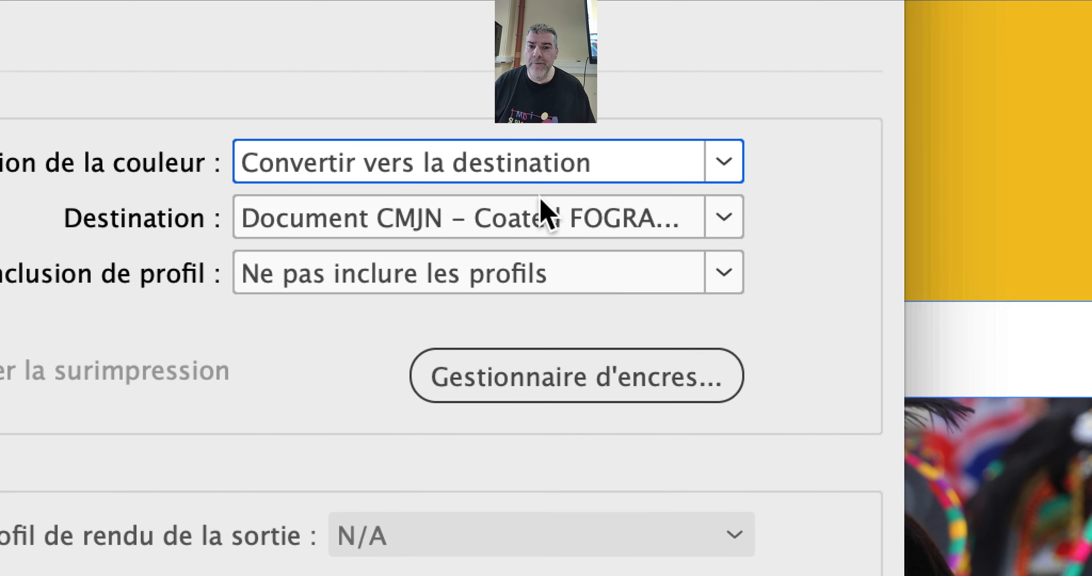
{"action": "left_click", "coordinate": [441, 244]}
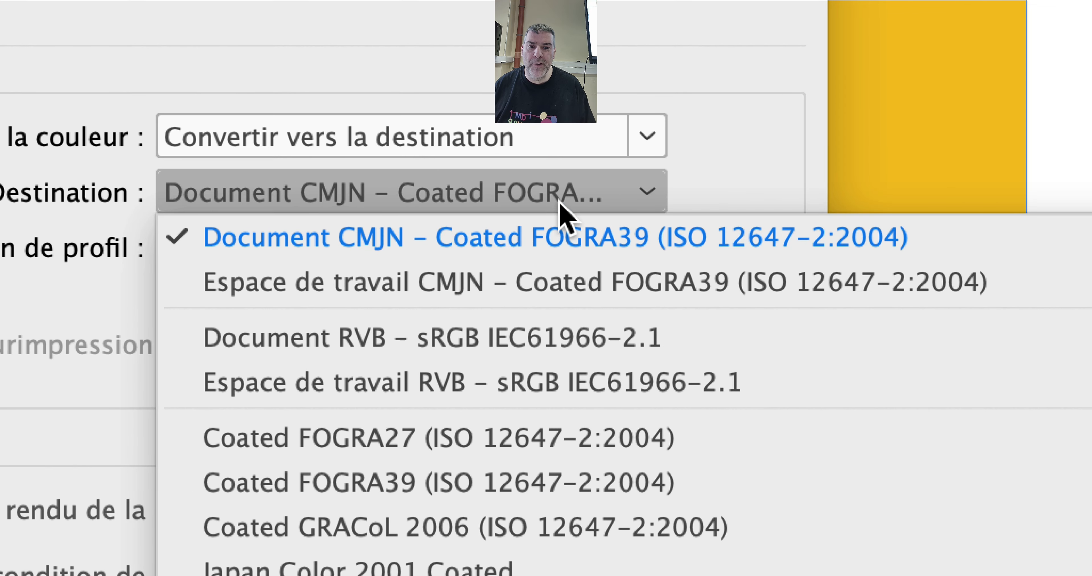
{"action": "left_click", "coordinate": [560, 204]}
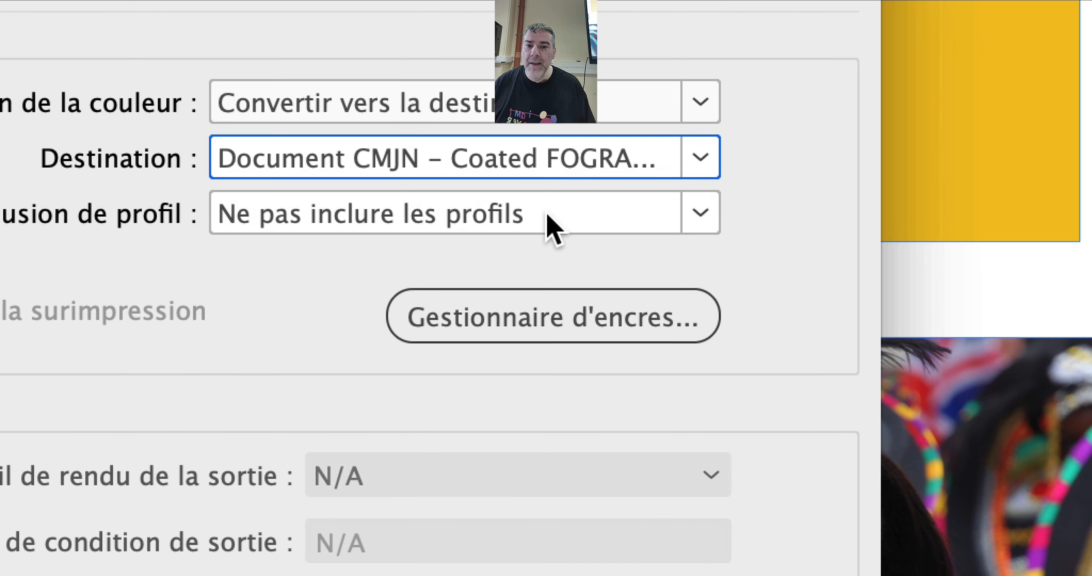
{"action": "left_click", "coordinate": [548, 217]}
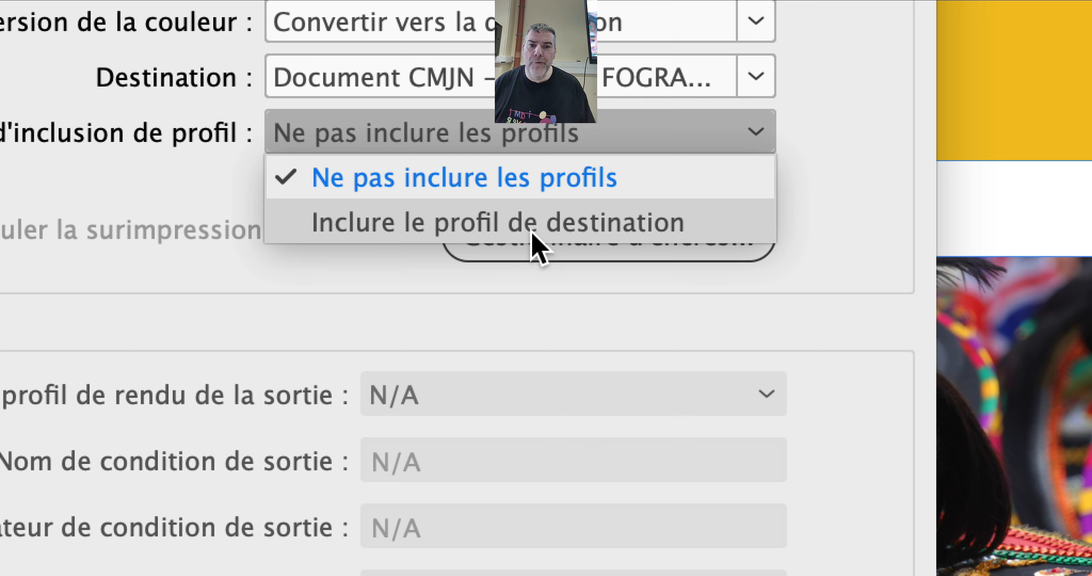
{"action": "left_click", "coordinate": [533, 233]}
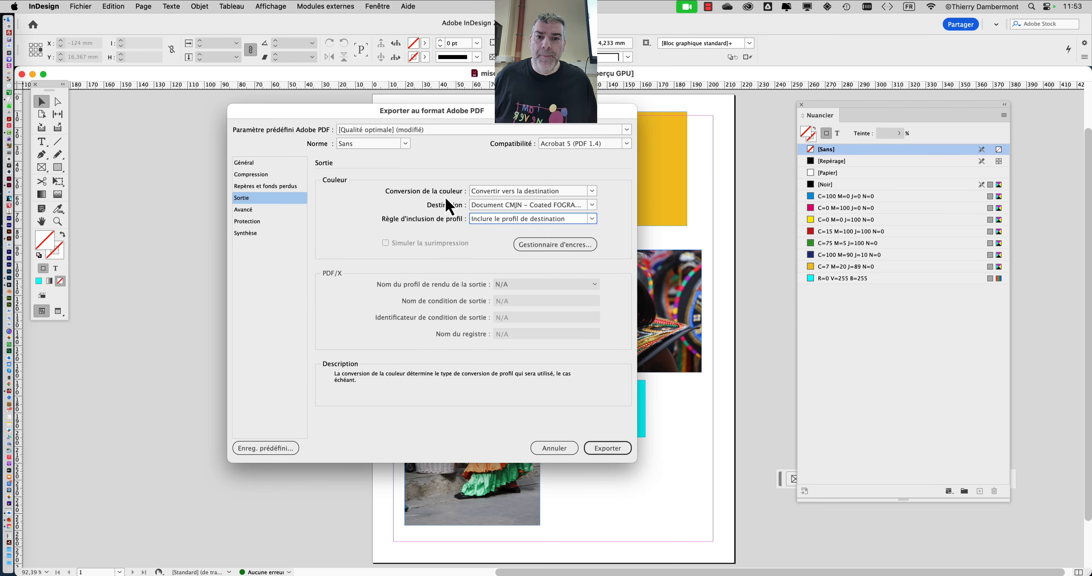
Move the export dialog aside to examine the layout, then review the advanced, protection and summary settings and return to the general ones.
{"action": "left_click_drag", "start_coordinate": [569, 120], "coordinate": [266, 97]}
{"action": "key", "text": "alt"}
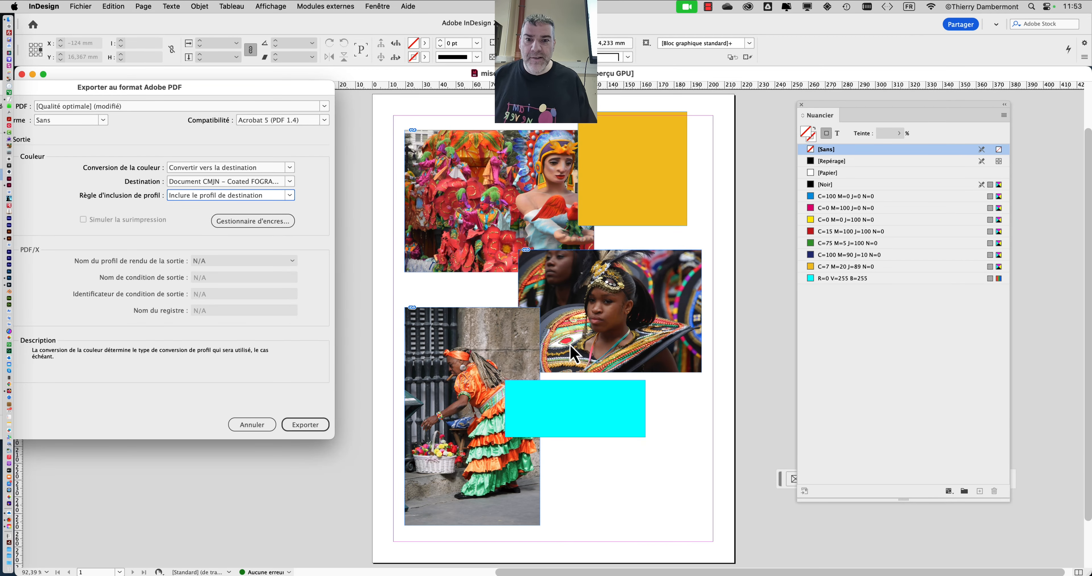
{"action": "left_click_drag", "start_coordinate": [290, 91], "coordinate": [537, 97]}
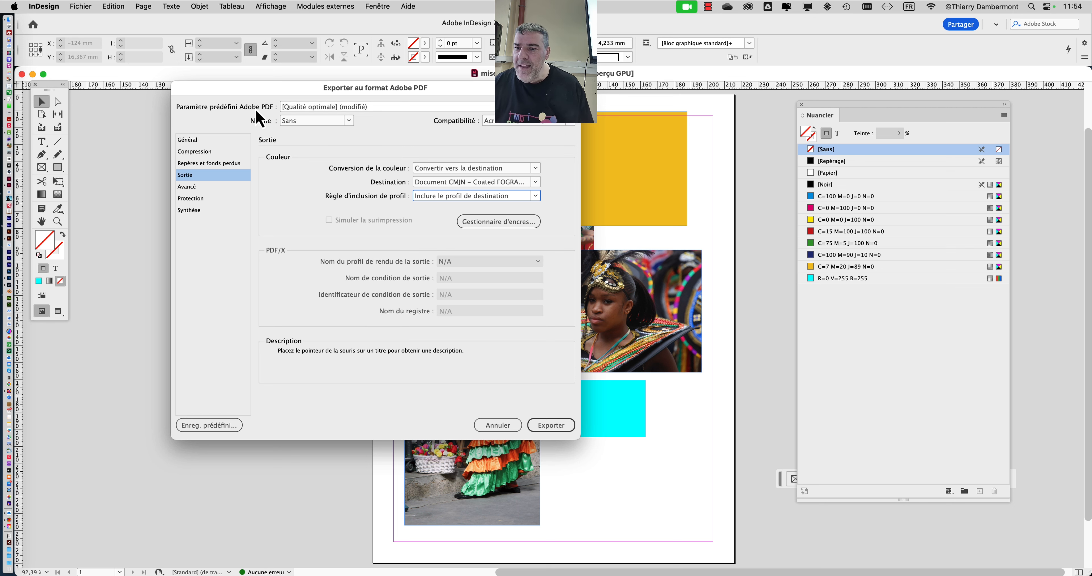
{"action": "left_click", "coordinate": [193, 189]}
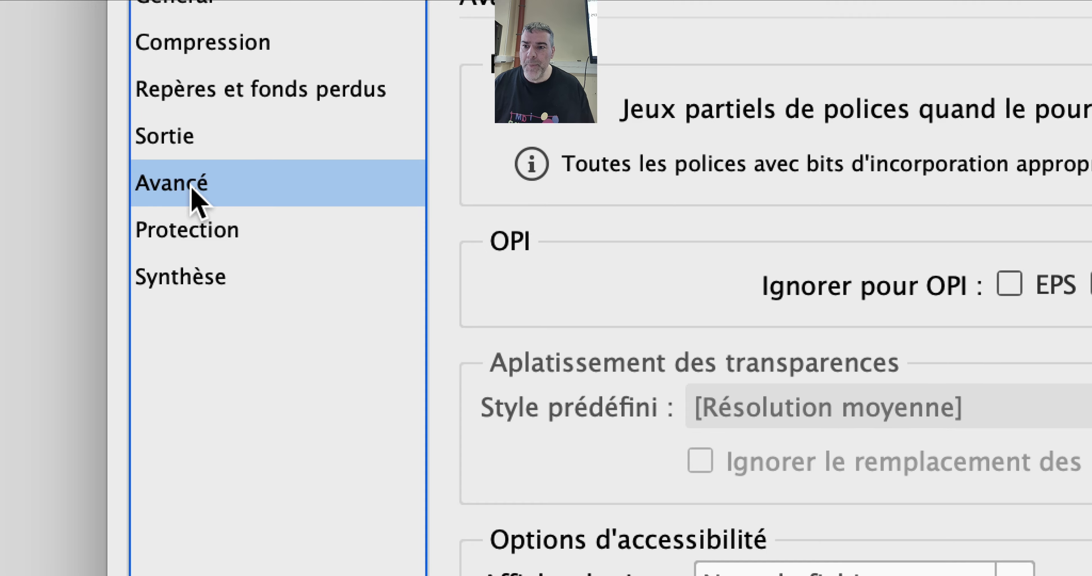
{"action": "left_click", "coordinate": [237, 230]}
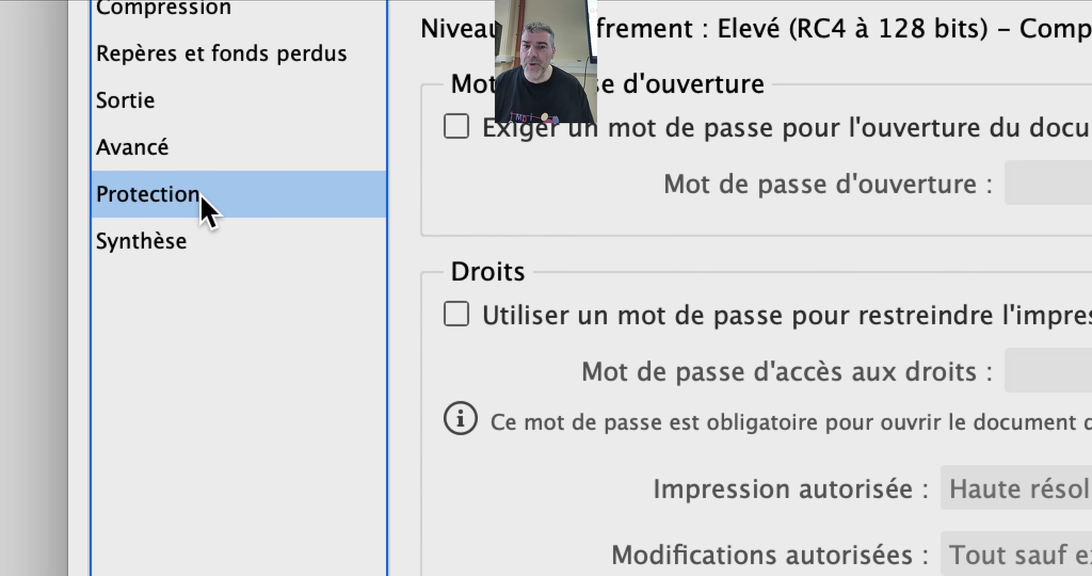
{"action": "left_click", "coordinate": [238, 275]}
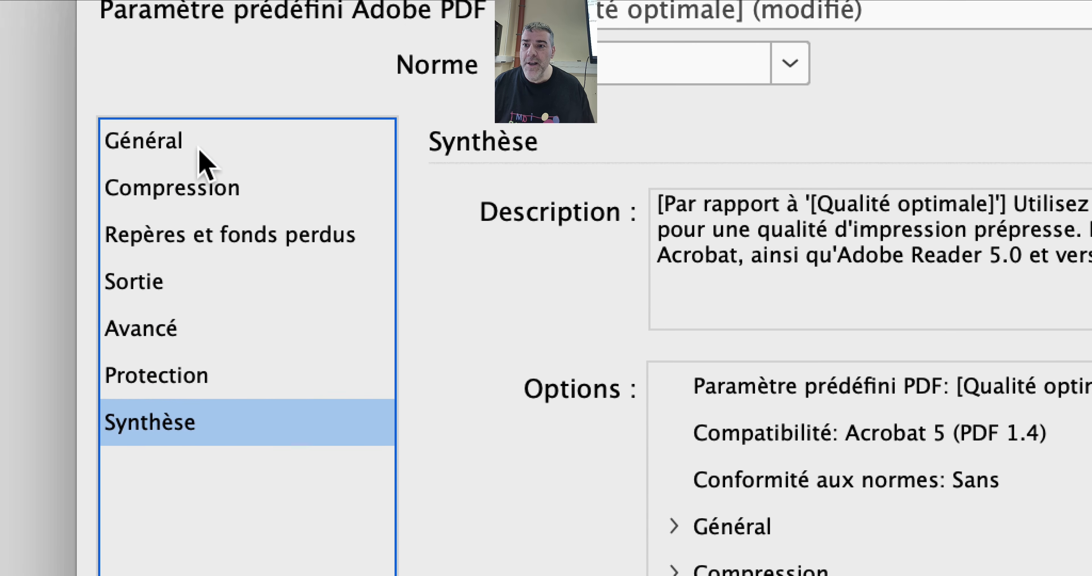
{"action": "left_click", "coordinate": [198, 149]}
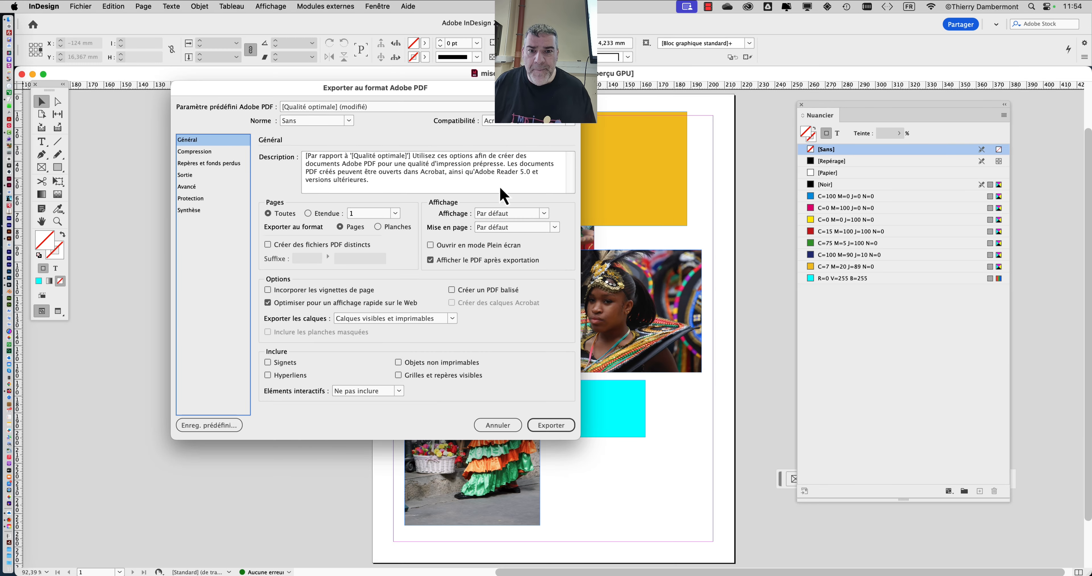
Save the current PDF export settings as a preset named "nov2024 - export Fogra39".
{"action": "left_click", "coordinate": [204, 428]}
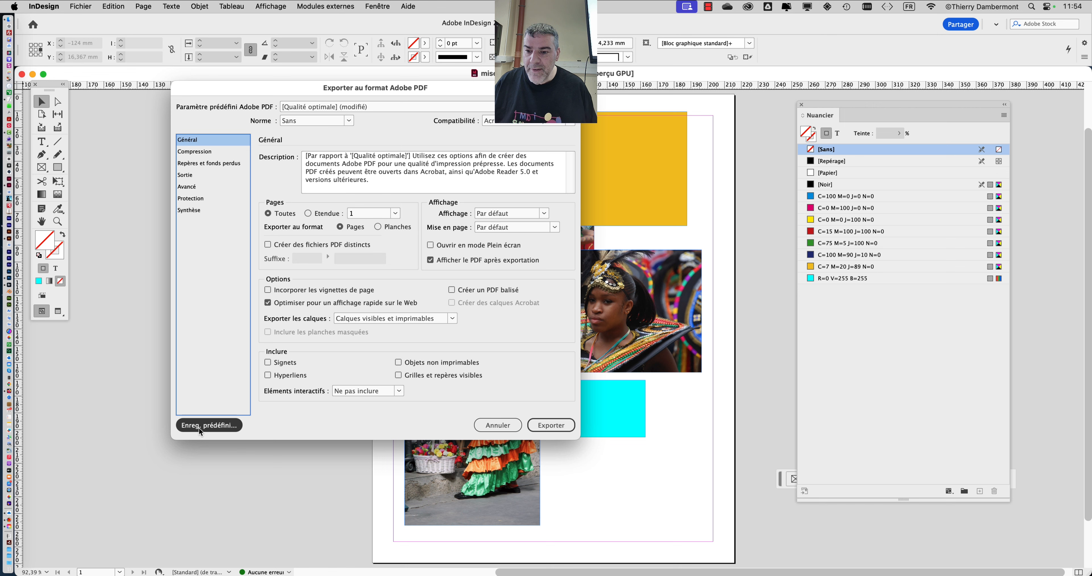
{"action": "left_click", "coordinate": [201, 427]}
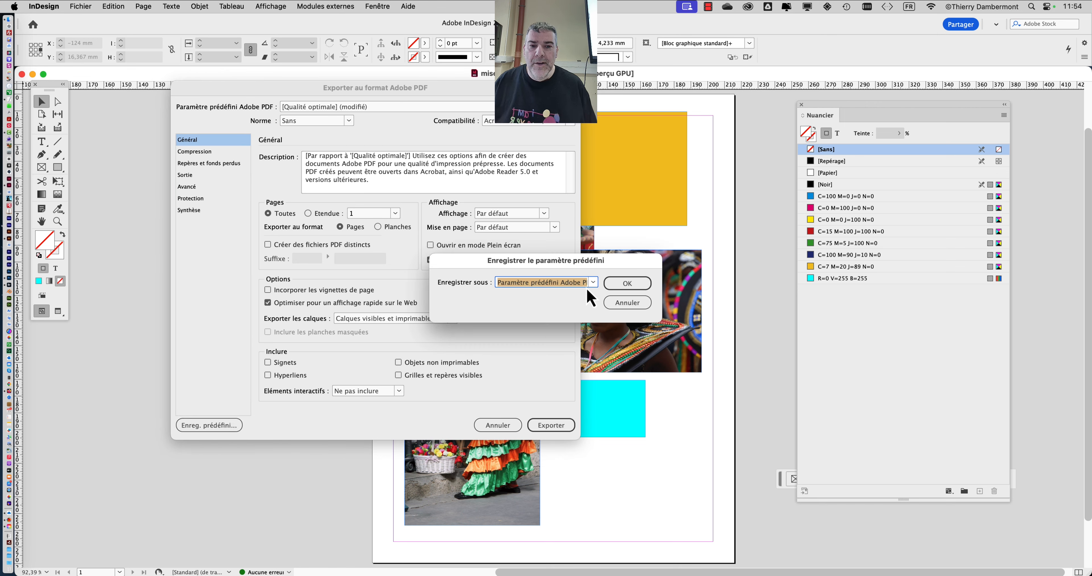
{"action": "key", "text": "BackSpace"}
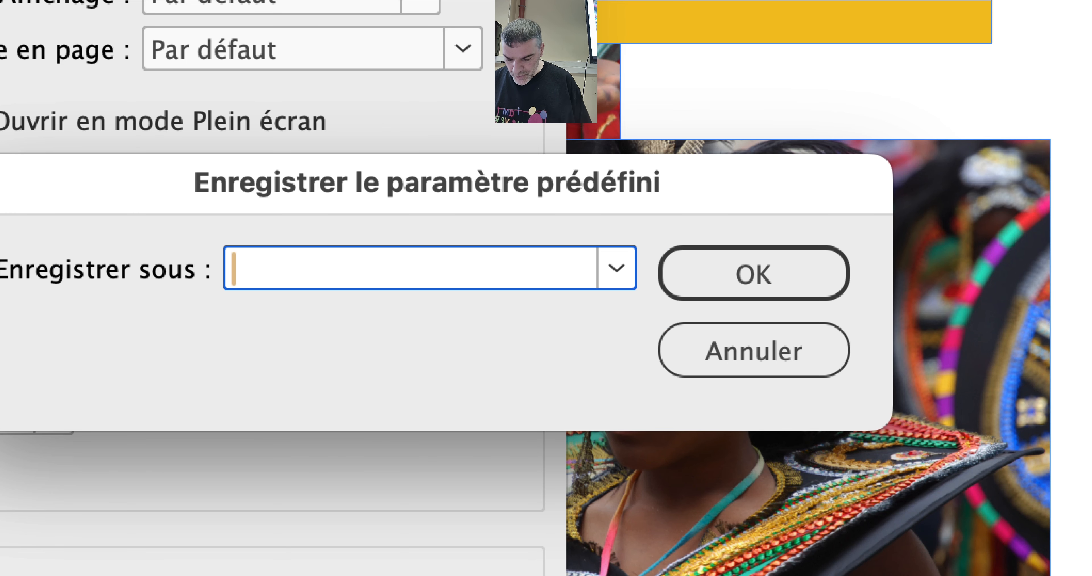
{"action": "type", "text": "nov2024"}
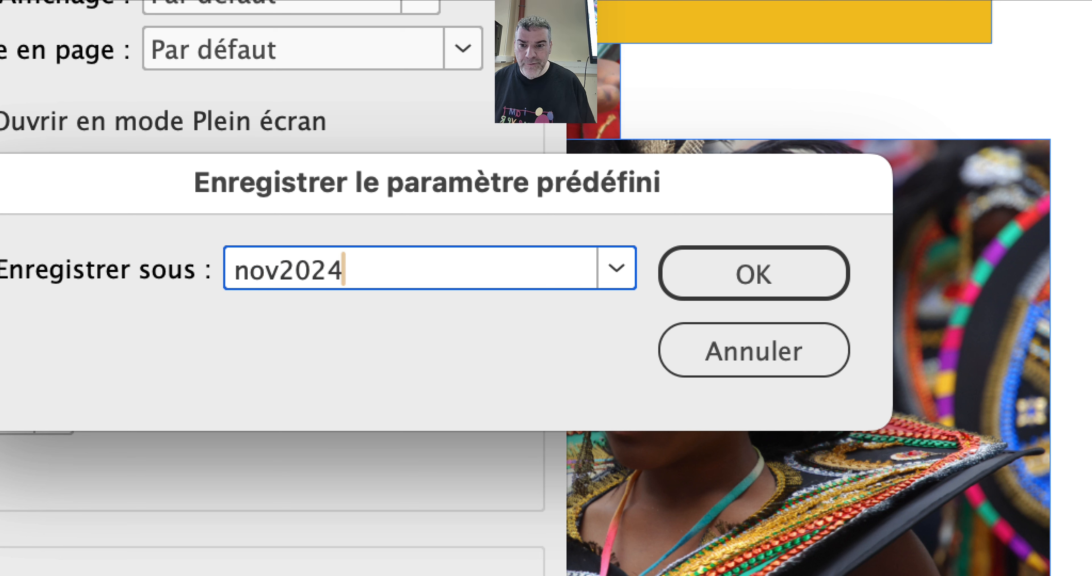
{"action": "type", "text": " - "}
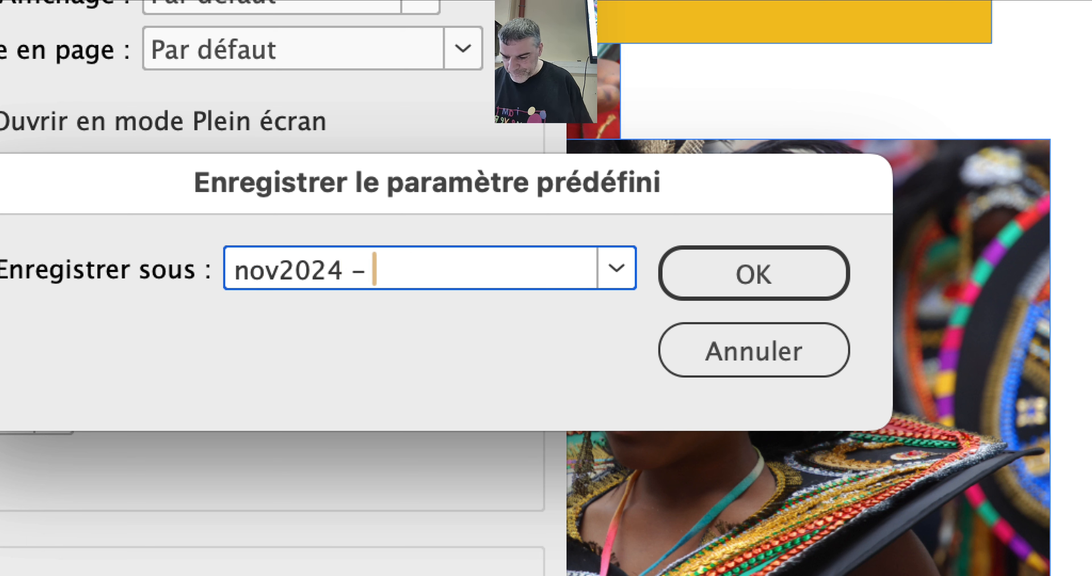
{"action": "type", "text": "export"}
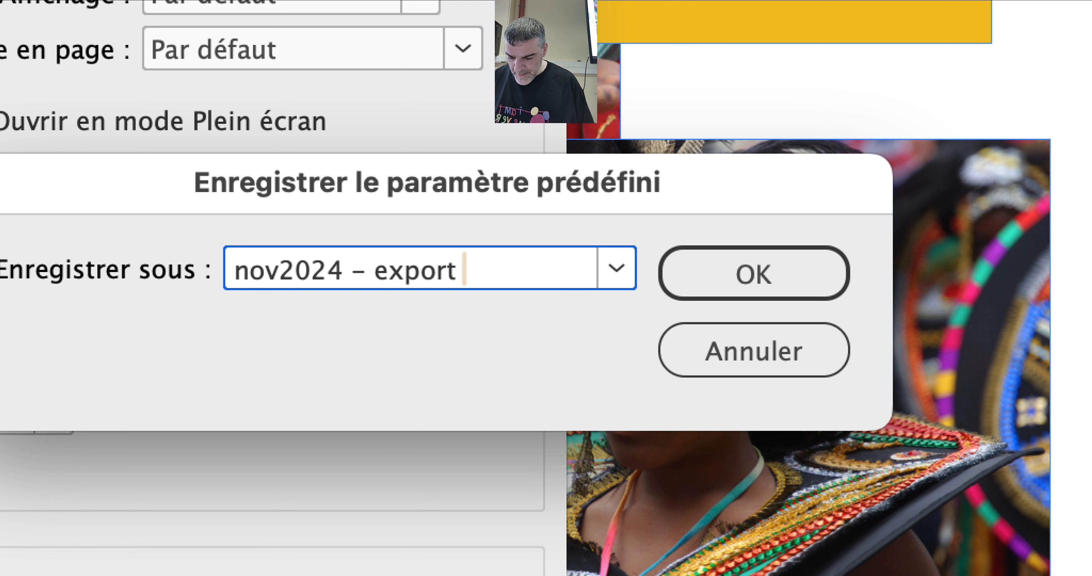
{"action": "type", "text": " Fogra39"}
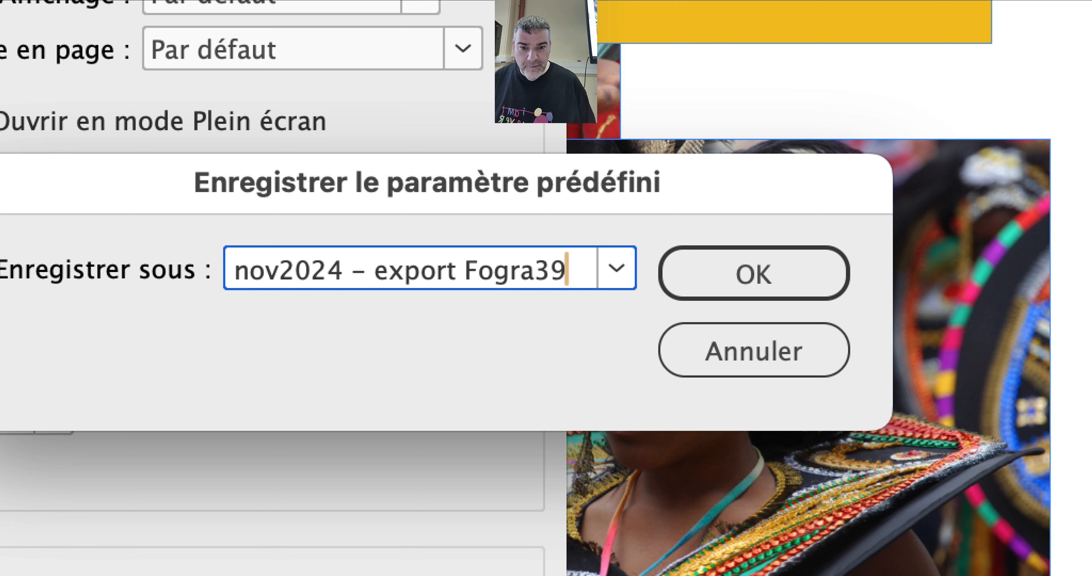
{"action": "key", "text": "alt"}
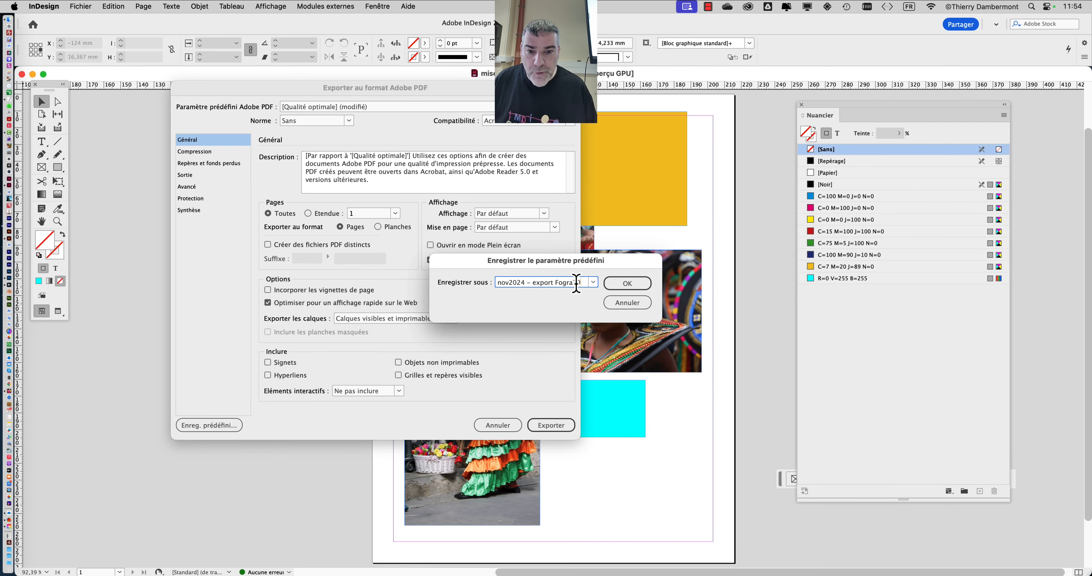
{"action": "left_click", "coordinate": [646, 285]}
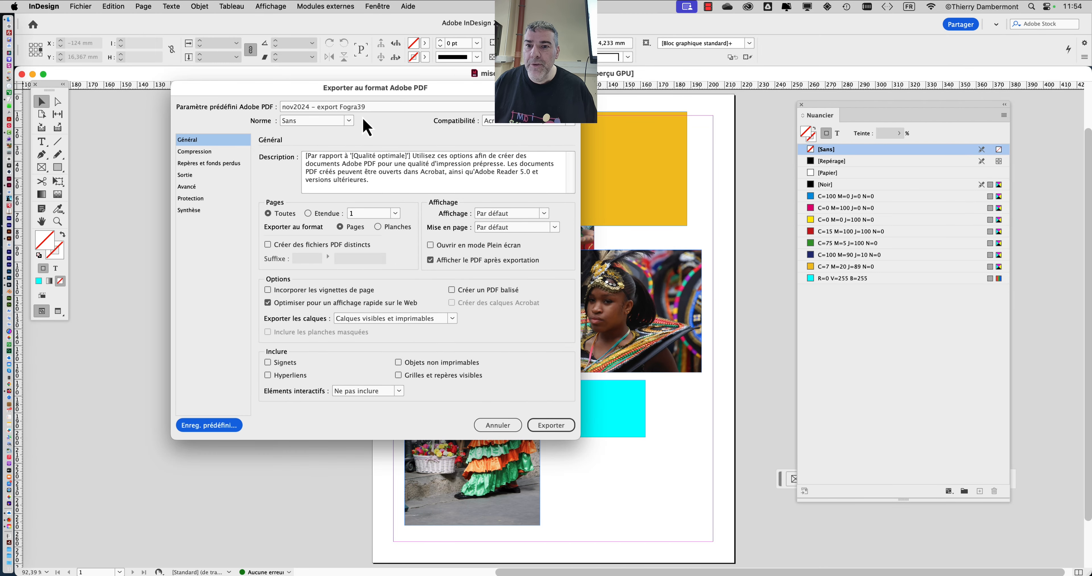
Review the list of available PDF presets, keep "nov2024 - export Fogra39", and export the document.
{"action": "left_click", "coordinate": [365, 108]}
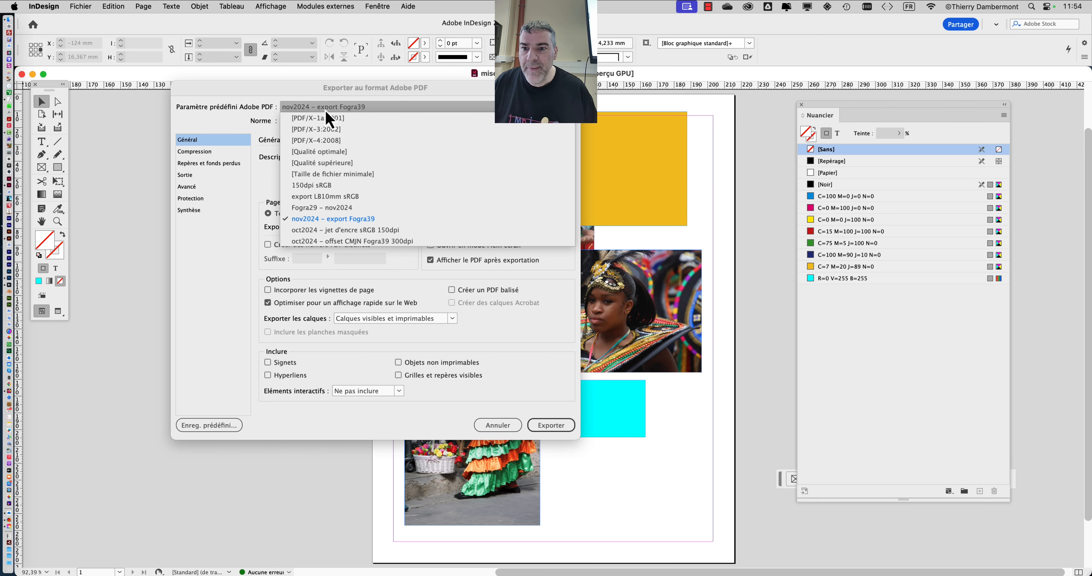
{"action": "left_click", "coordinate": [250, 111]}
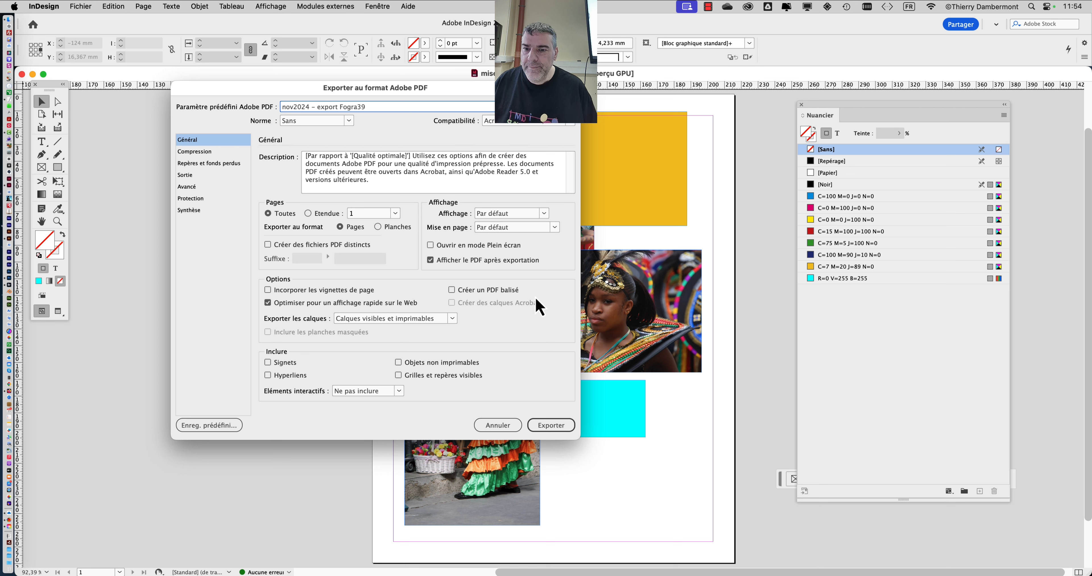
{"action": "left_click", "coordinate": [547, 426]}
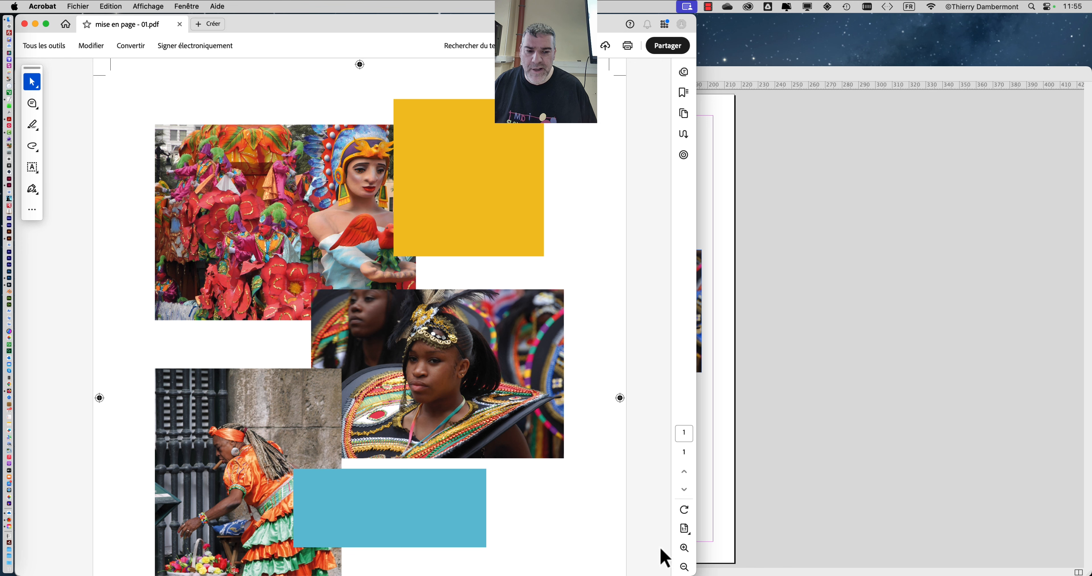
Enlarge the Acrobat window to inspect the exported mise en page - 01.pdf, and close it.
{"action": "left_click_drag", "start_coordinate": [687, 565], "coordinate": [1091, 574]}
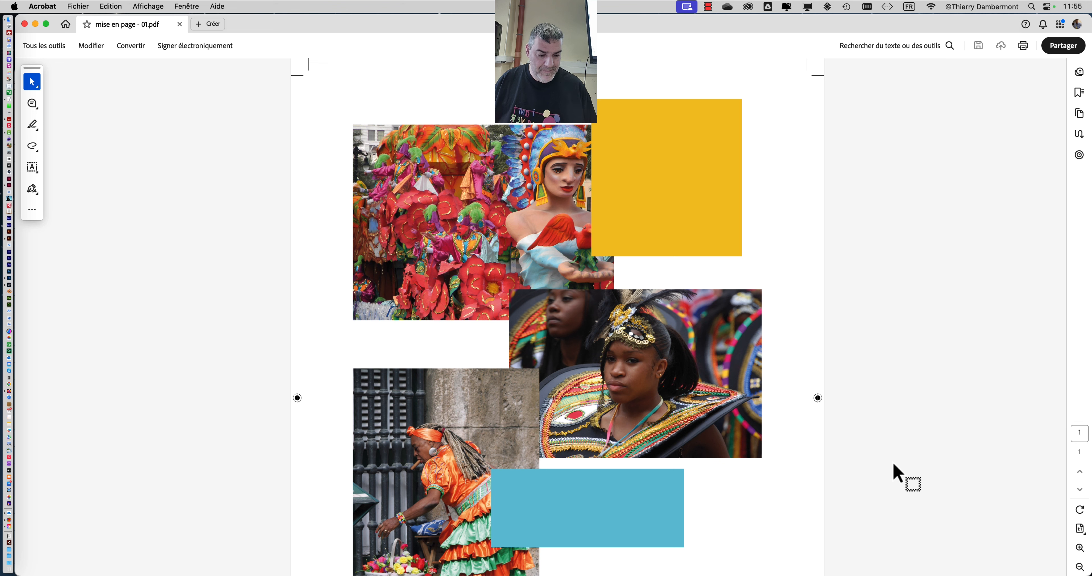
{"action": "key", "text": "super+Tab"}
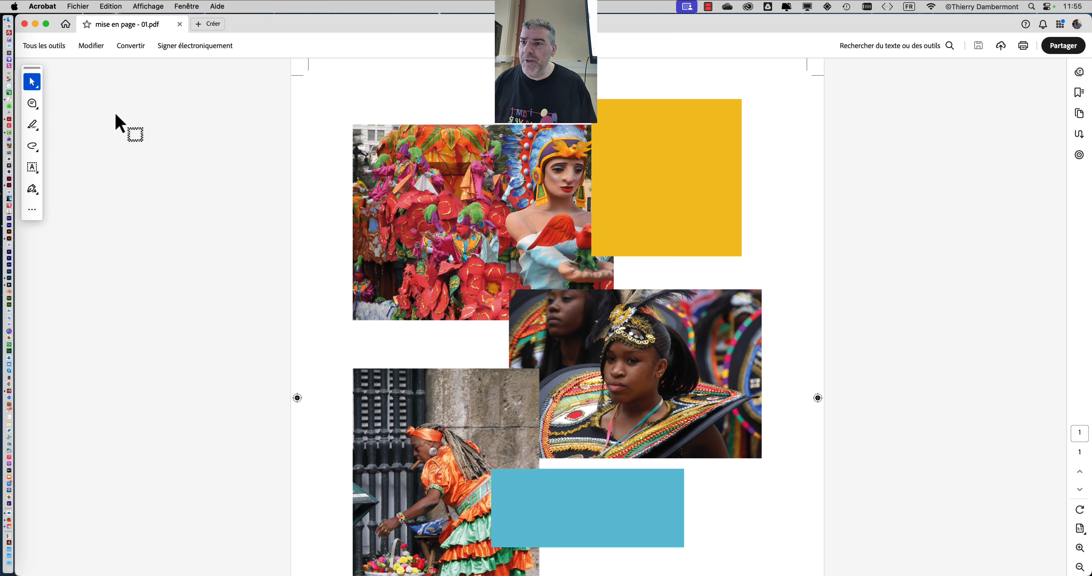
{"action": "left_click", "coordinate": [24, 24]}
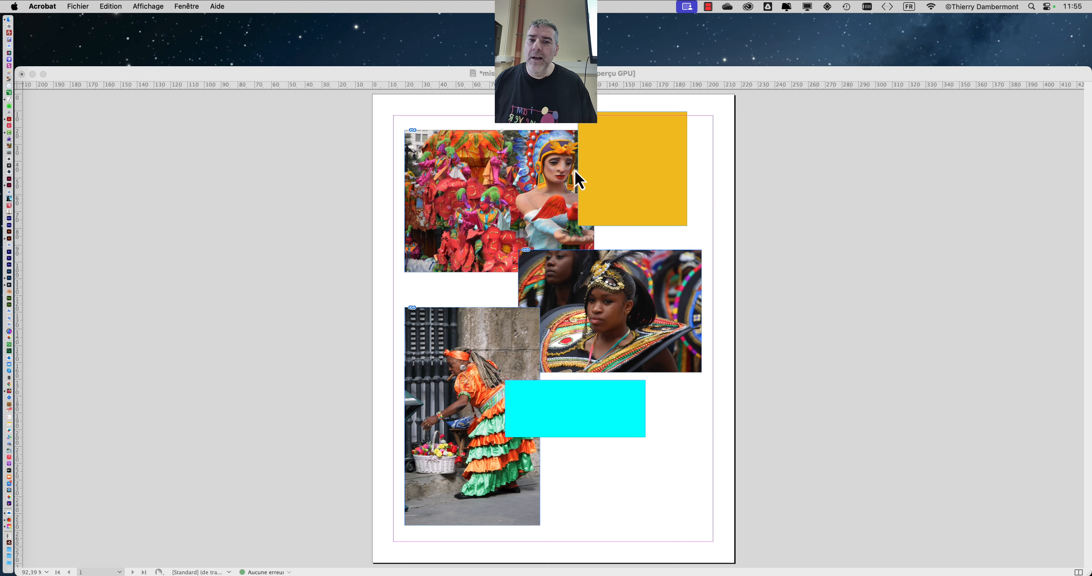
Switch to Finder and open the m11j23 CRC2 folder in a new window.
{"action": "key", "text": "super+Tab"}
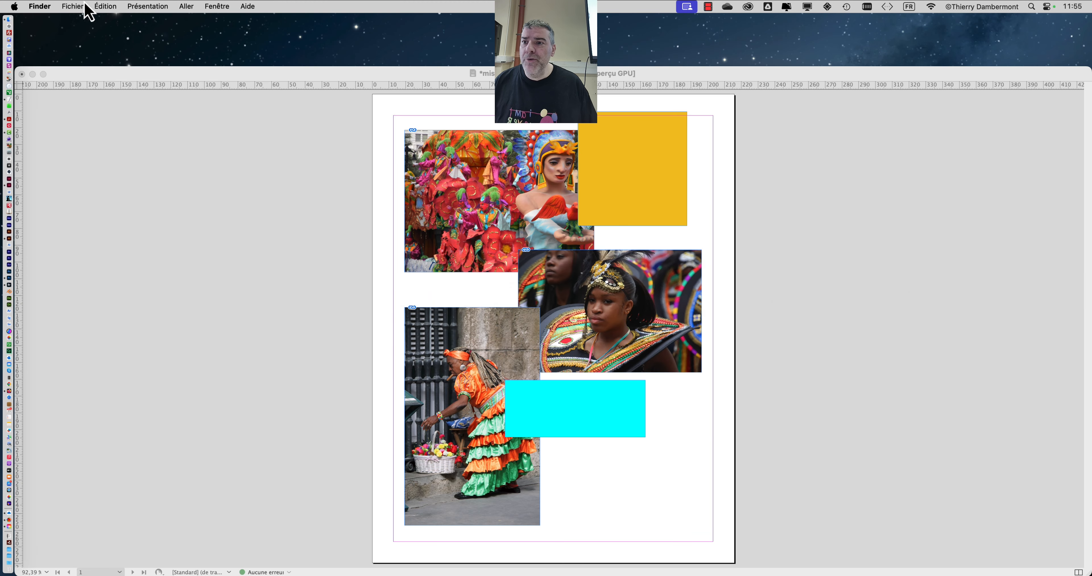
{"action": "left_click", "coordinate": [84, 5]}
{"action": "left_click", "coordinate": [85, 25]}
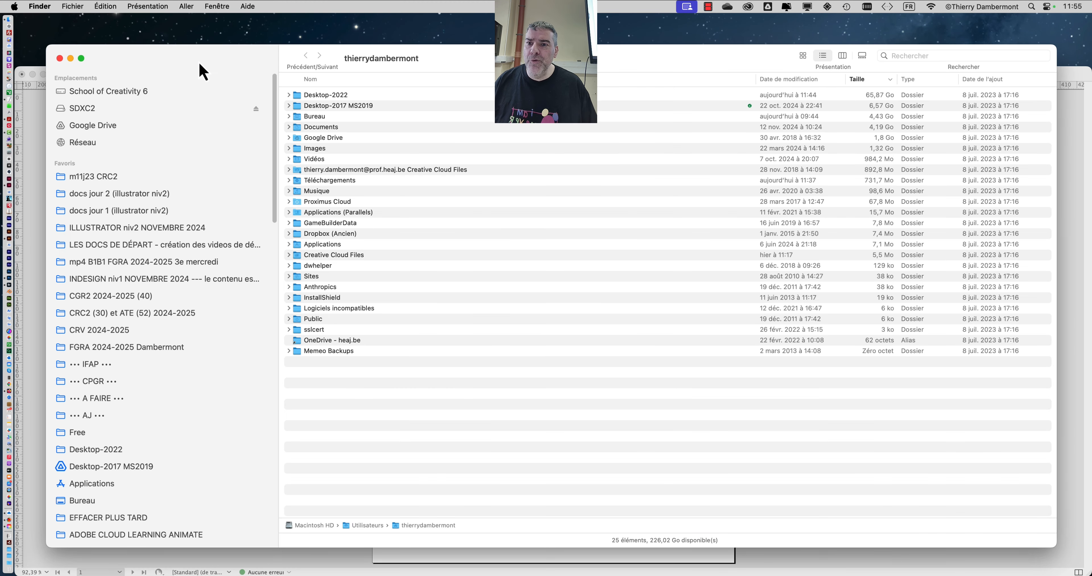
{"action": "left_click", "coordinate": [95, 151]}
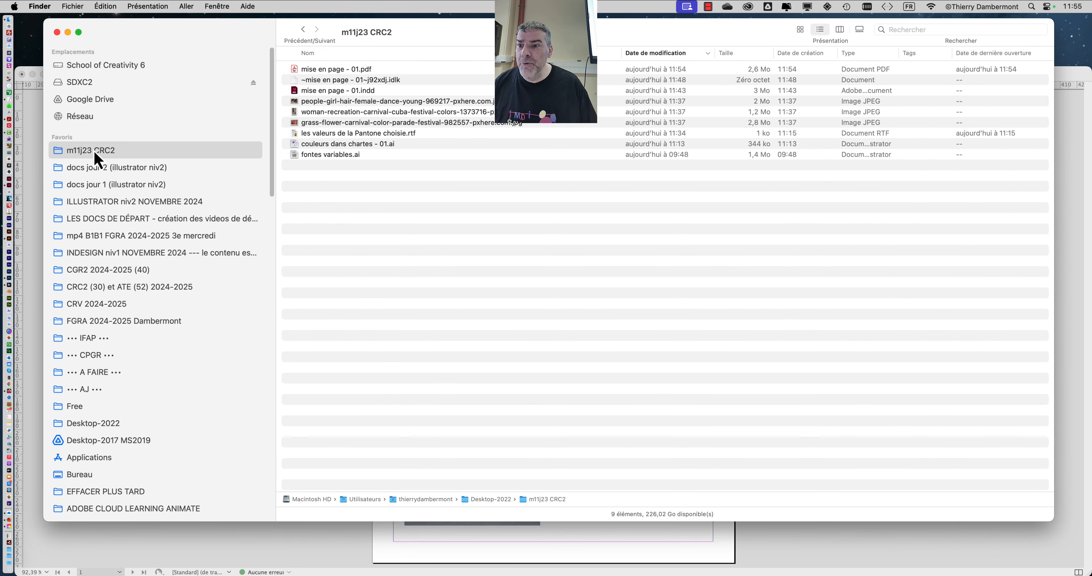
Display the file information of mise en page - 01.pdf, reposition its window, and check which application opens it.
{"action": "left_click", "coordinate": [335, 70]}
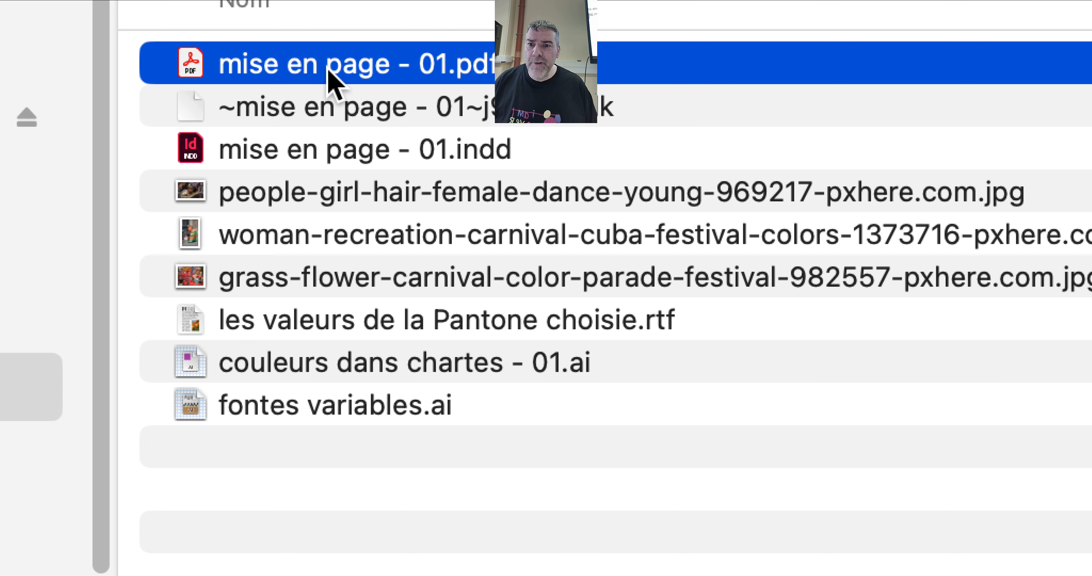
{"action": "right_click", "coordinate": [330, 72]}
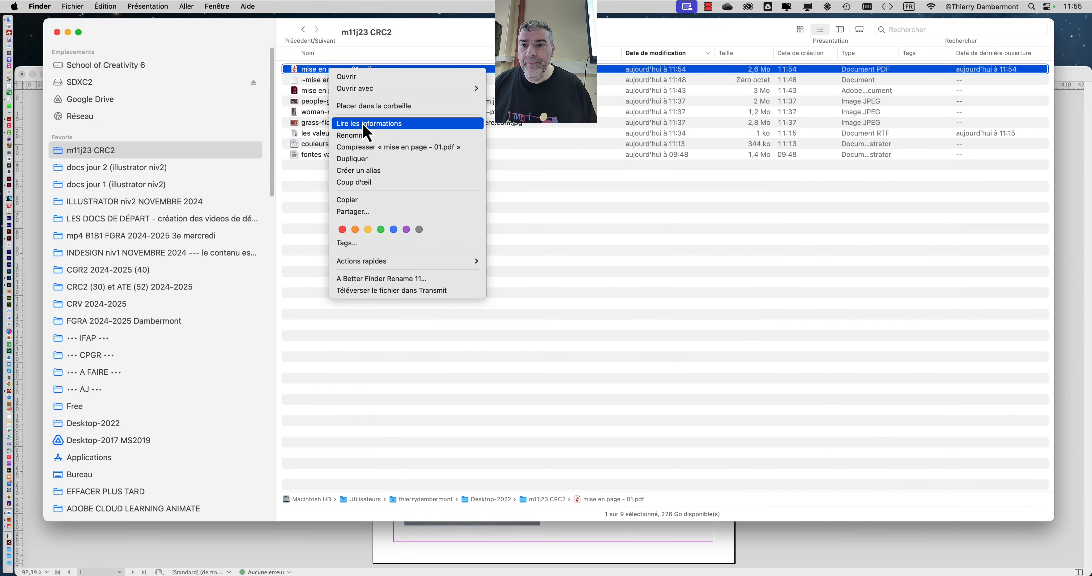
{"action": "left_click", "coordinate": [347, 113]}
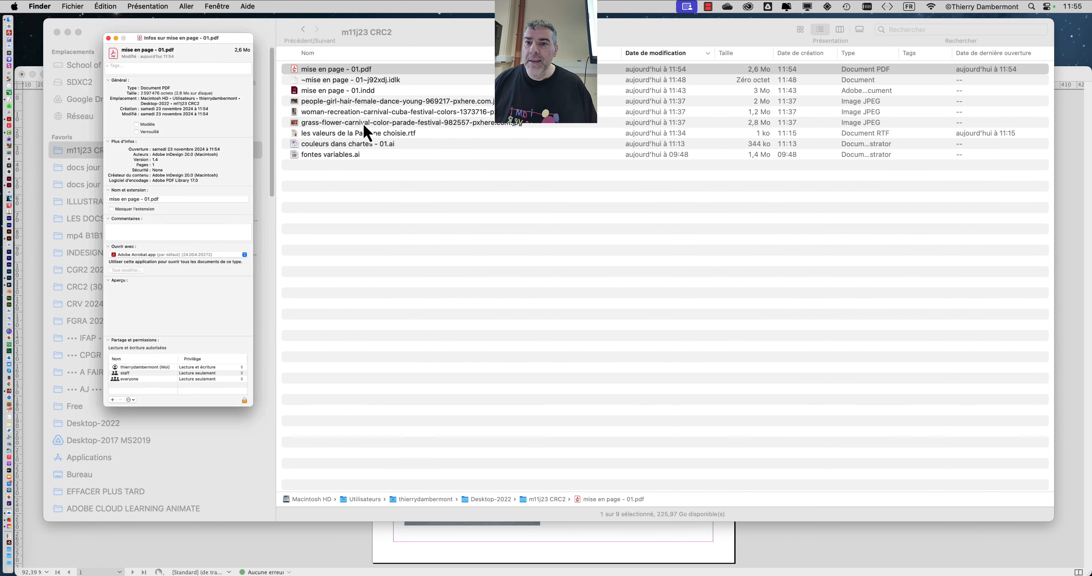
{"action": "left_click_drag", "start_coordinate": [193, 32], "coordinate": [305, 4]}
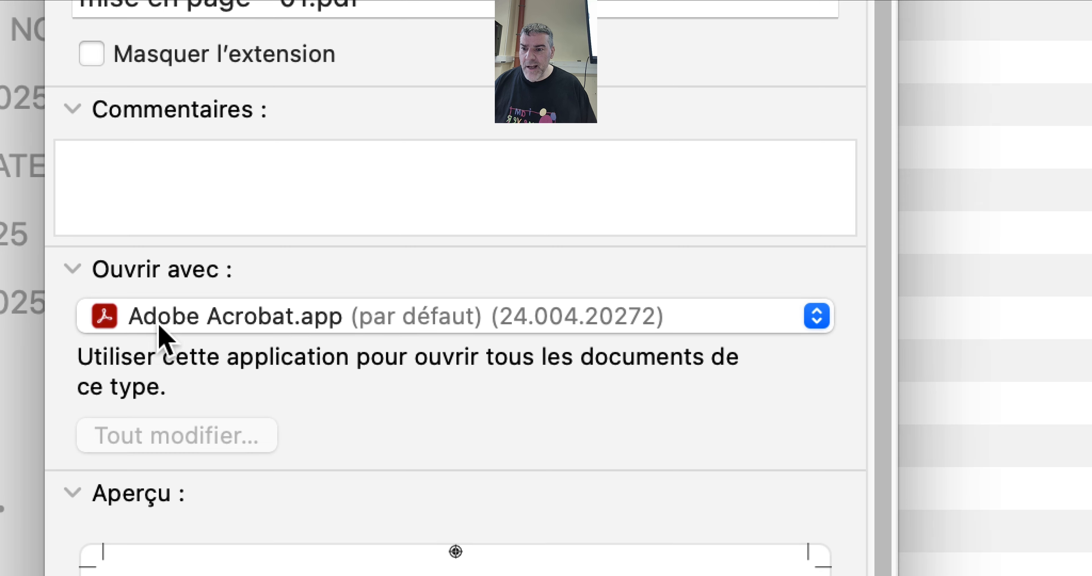
Make Adobe Acrobat.app the default application for all PDF documents, confirm the change, and close the file information.
{"action": "left_click", "coordinate": [161, 325]}
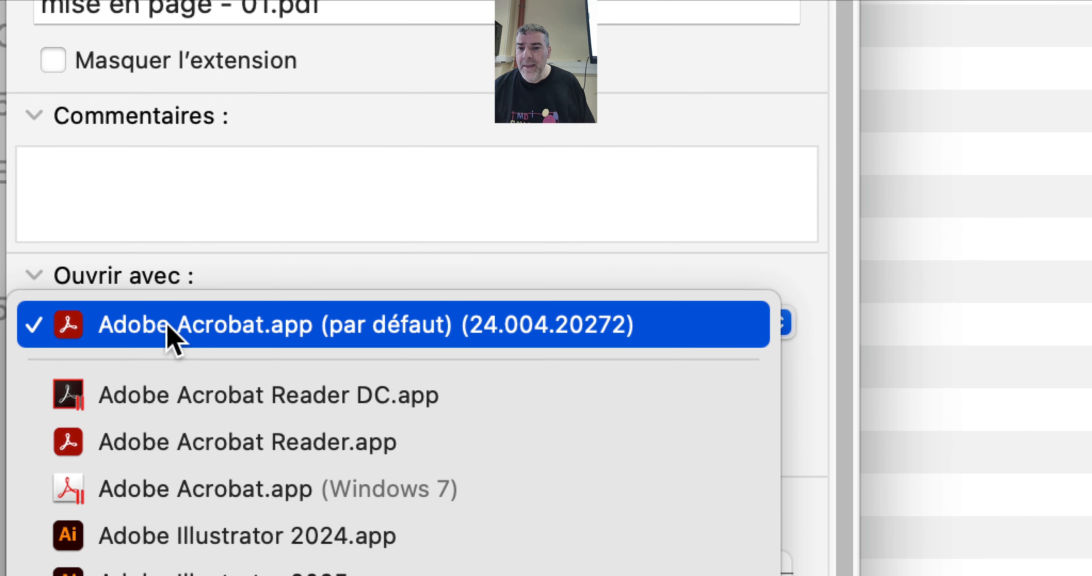
{"action": "left_click", "coordinate": [172, 337]}
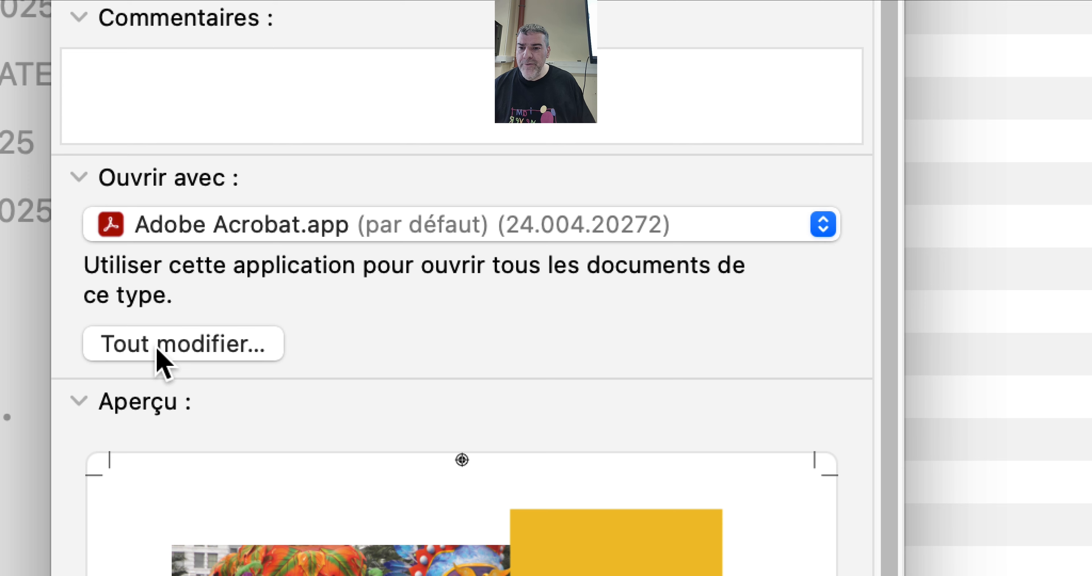
{"action": "left_click", "coordinate": [157, 350]}
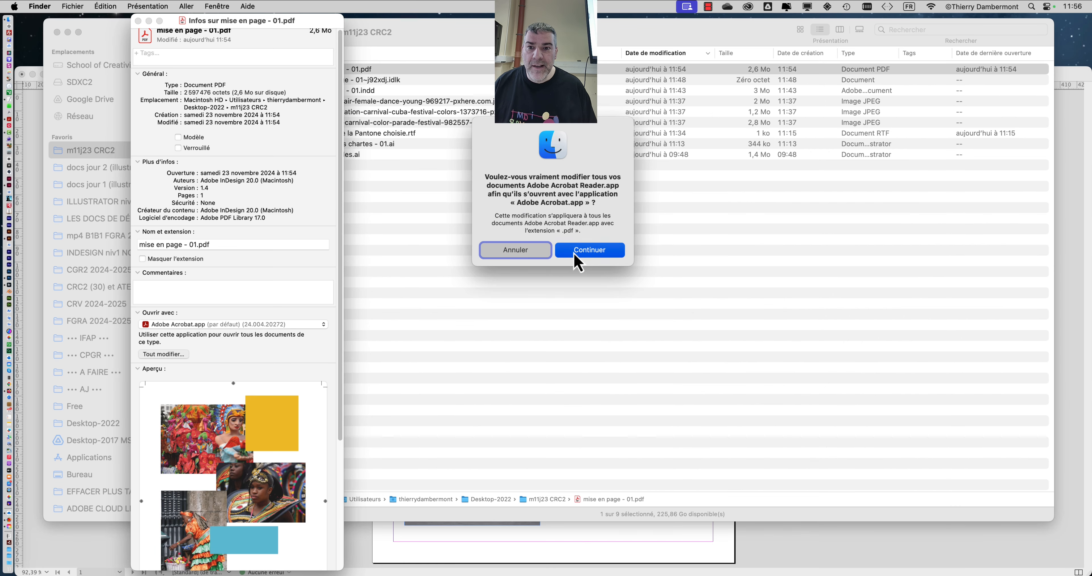
{"action": "left_click", "coordinate": [580, 239]}
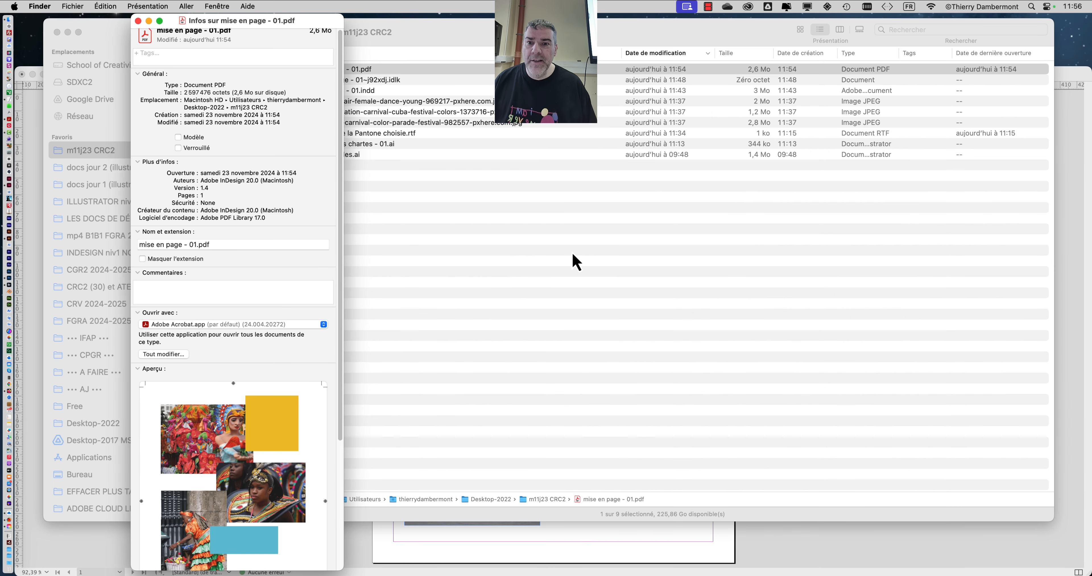
{"action": "left_click", "coordinate": [137, 21]}
{"action": "left_click", "coordinate": [377, 198]}
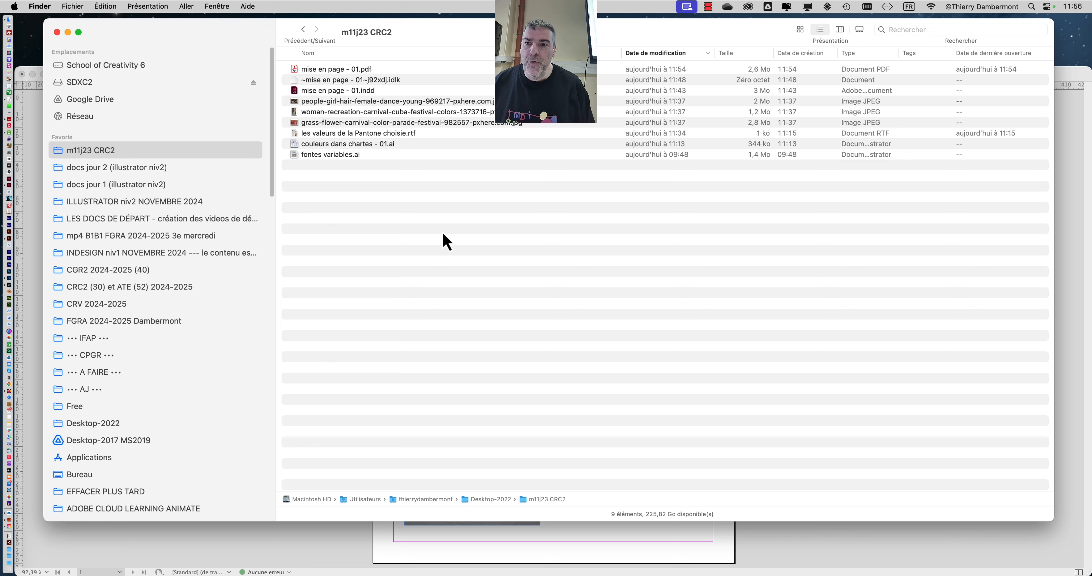
Display the file information of mise en page - 01.pdf again, check its default application, and close it.
{"action": "left_click", "coordinate": [380, 68]}
{"action": "right_click", "coordinate": [379, 68]}
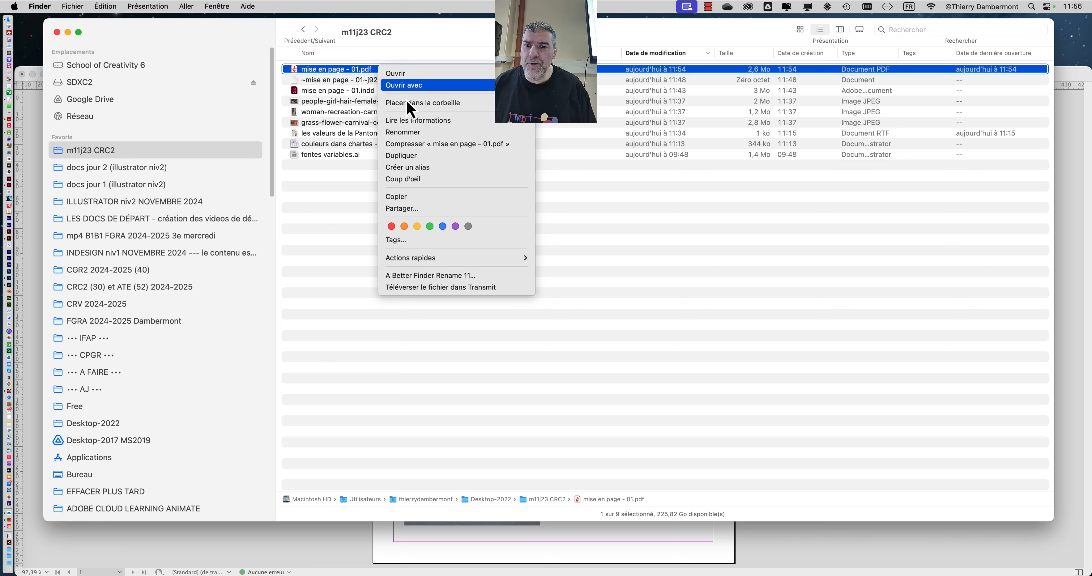
{"action": "left_click", "coordinate": [451, 121]}
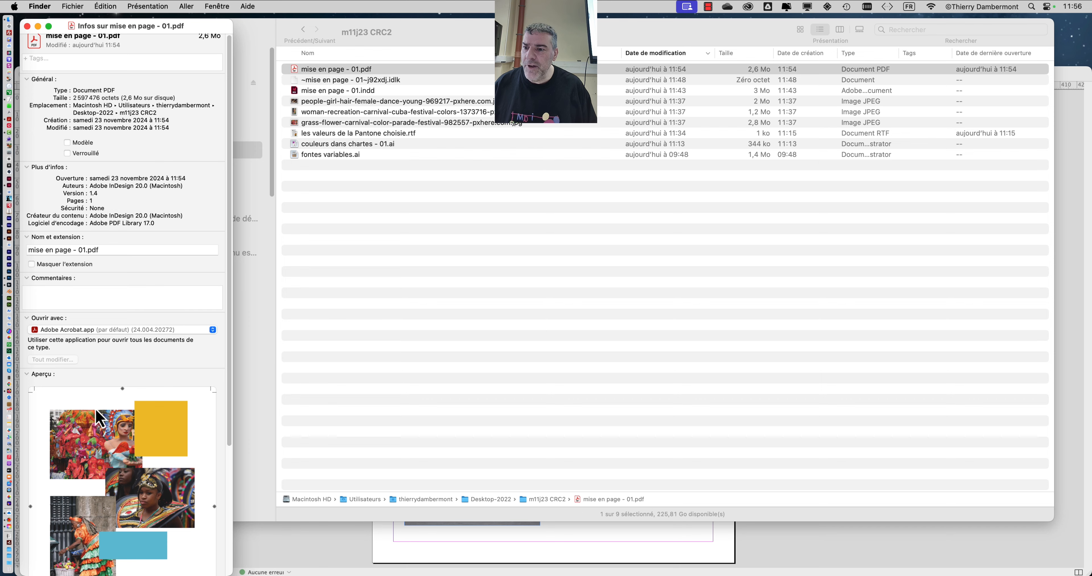
{"action": "left_click", "coordinate": [27, 26]}
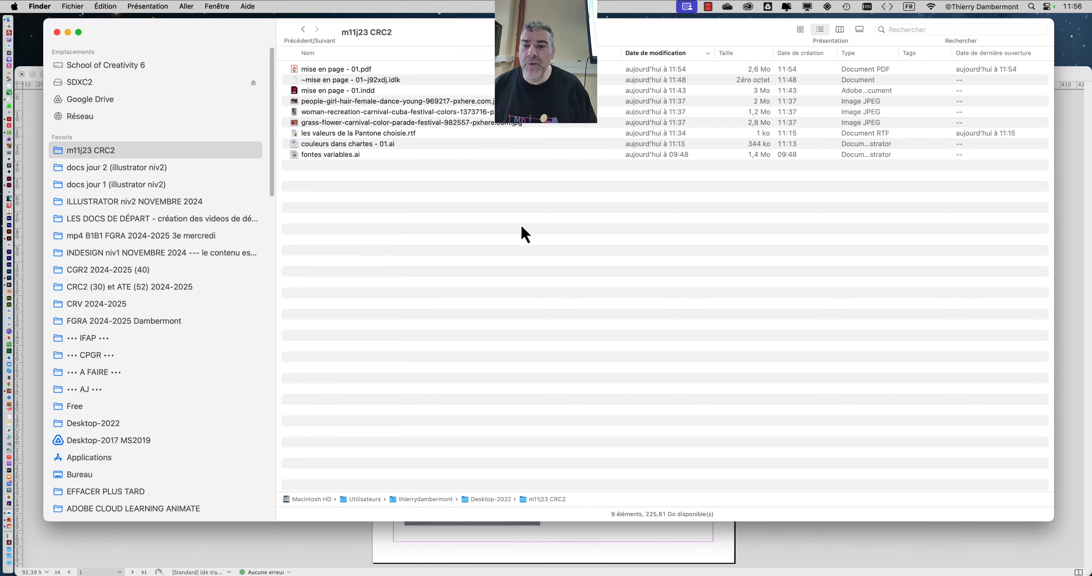
Switch to InDesign, dismiss the Adobe Express banner, and shrink the document window to under half the screen's width.
{"action": "left_click", "coordinate": [833, 568]}
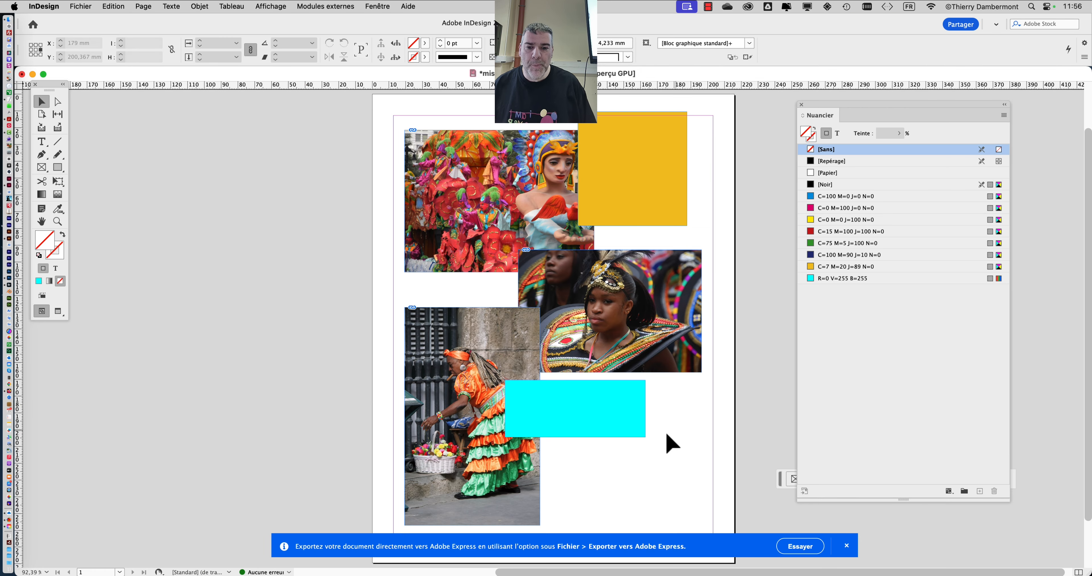
{"action": "left_click", "coordinate": [847, 547]}
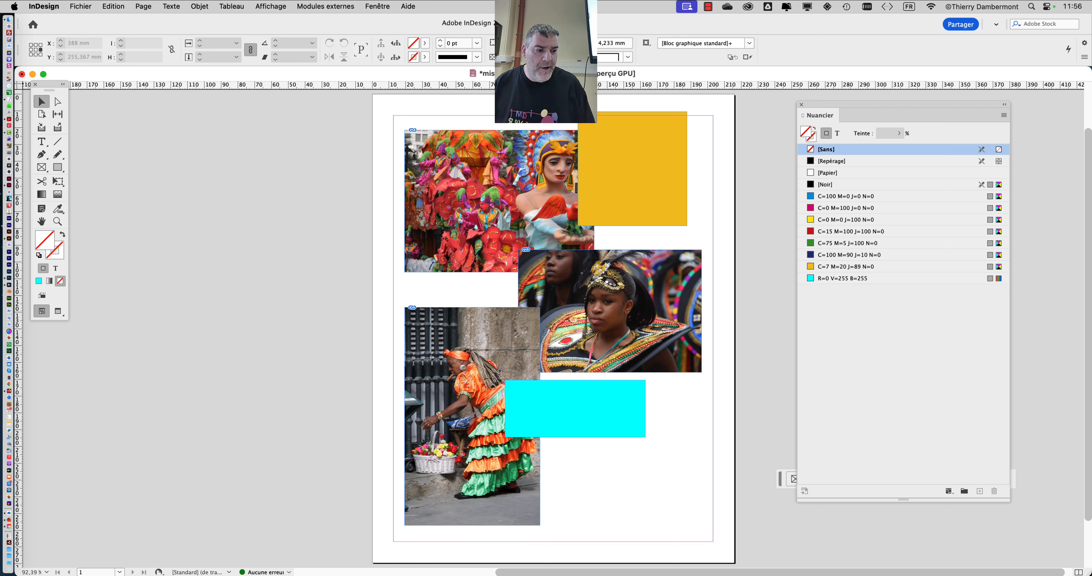
{"action": "left_click_drag", "start_coordinate": [1091, 574], "coordinate": [444, 572]}
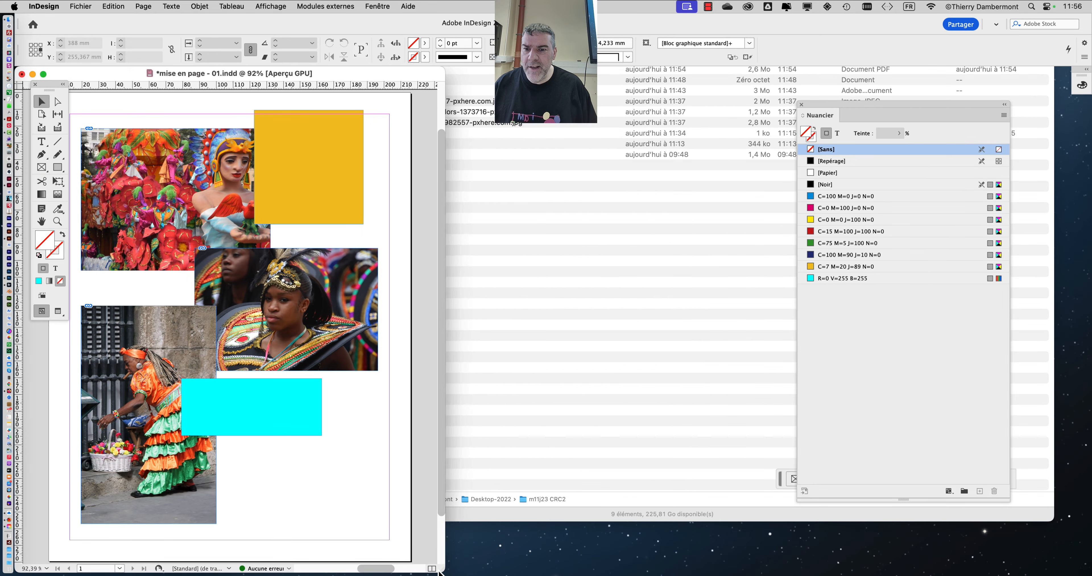
Switch to Finder and open mise en page - 01.pdf in Acrobat.
{"action": "key", "text": "super+Tab"}
{"action": "left_click", "coordinate": [297, 293]}
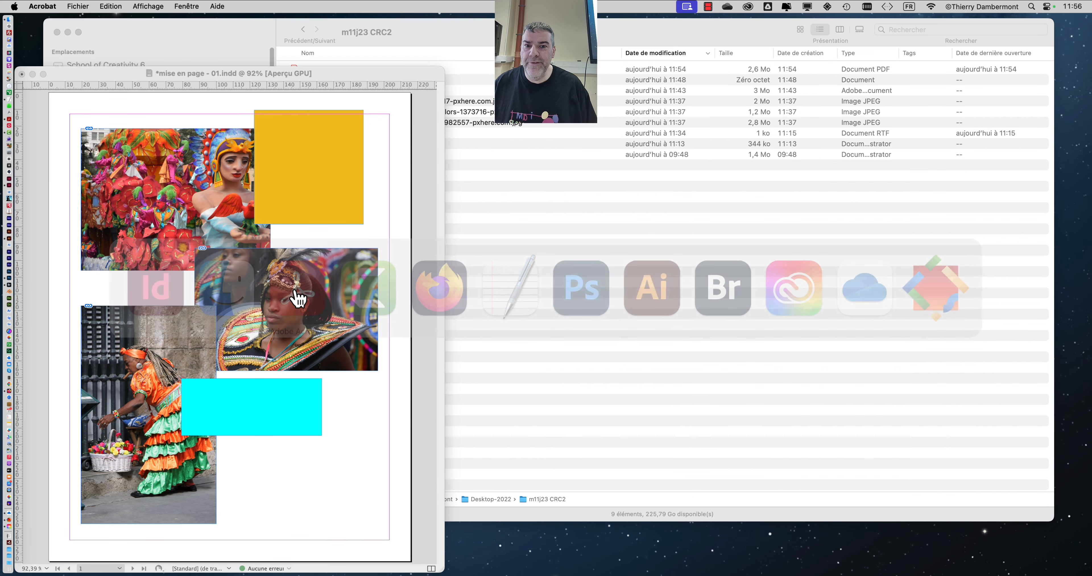
{"action": "left_click", "coordinate": [489, 89]}
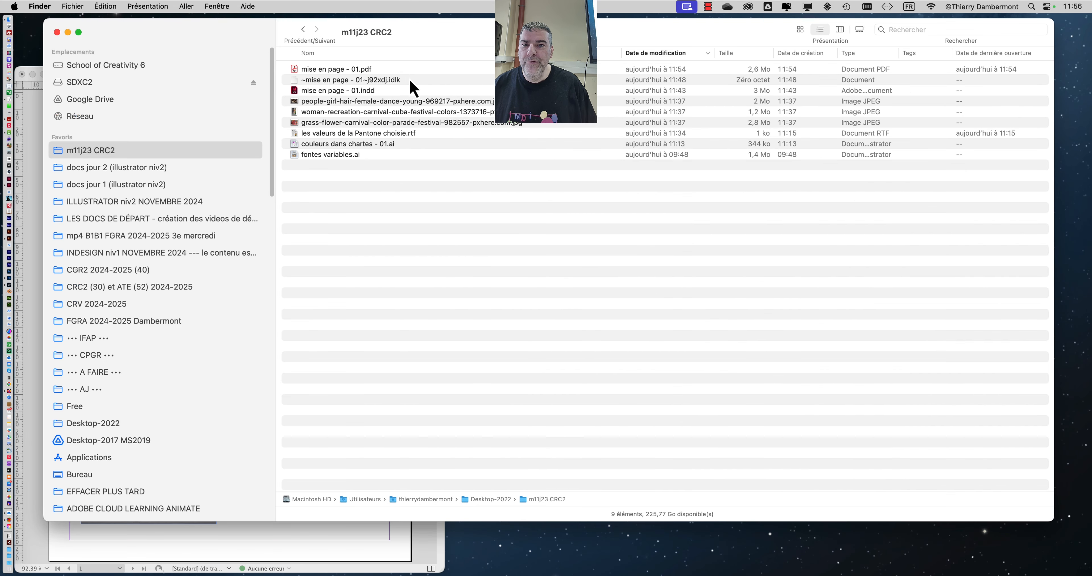
{"action": "left_click", "coordinate": [412, 73]}
{"action": "key", "text": "super+o"}
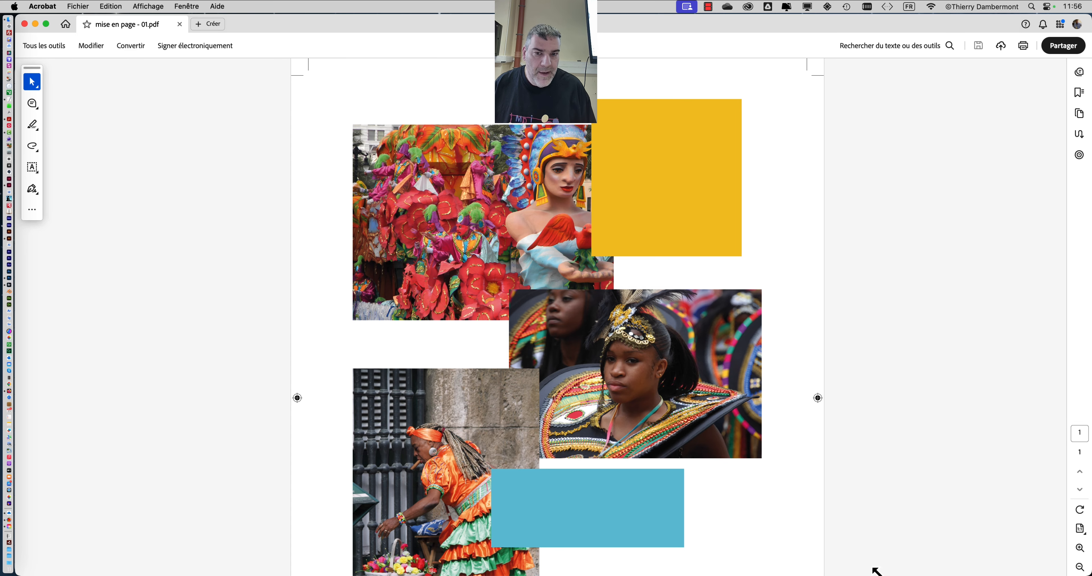
Narrow the Acrobat window and place it beside the InDesign document window.
{"action": "left_click_drag", "start_coordinate": [1090, 574], "coordinate": [583, 568]}
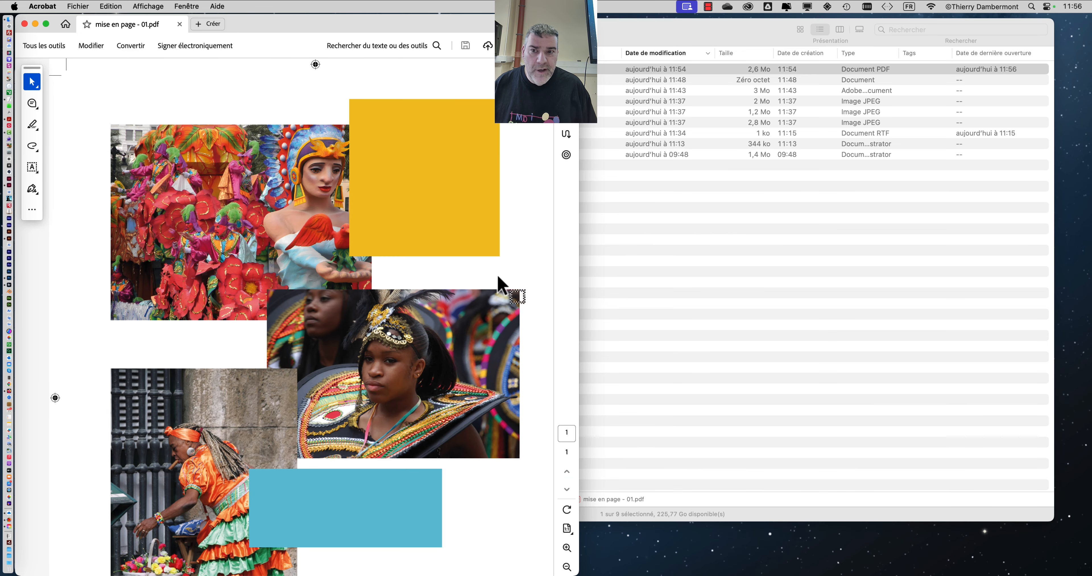
{"action": "left_click_drag", "start_coordinate": [578, 571], "coordinate": [445, 568]}
{"action": "left_click_drag", "start_coordinate": [300, 33], "coordinate": [754, 34]}
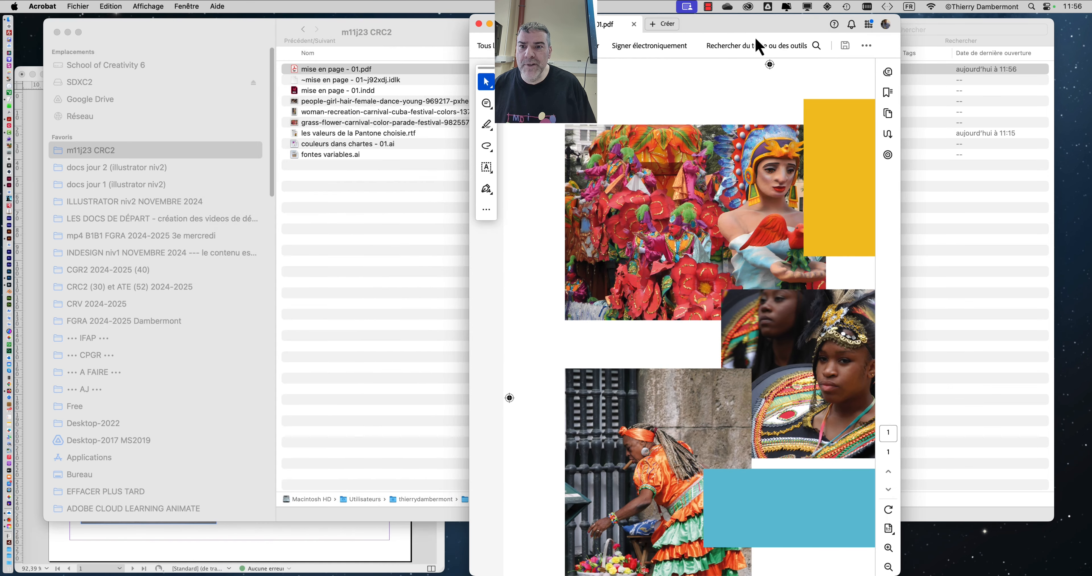
Widen the InDesign and Acrobat windows for a side-by-side view, and close the Nuancier panel.
{"action": "left_click", "coordinate": [342, 551]}
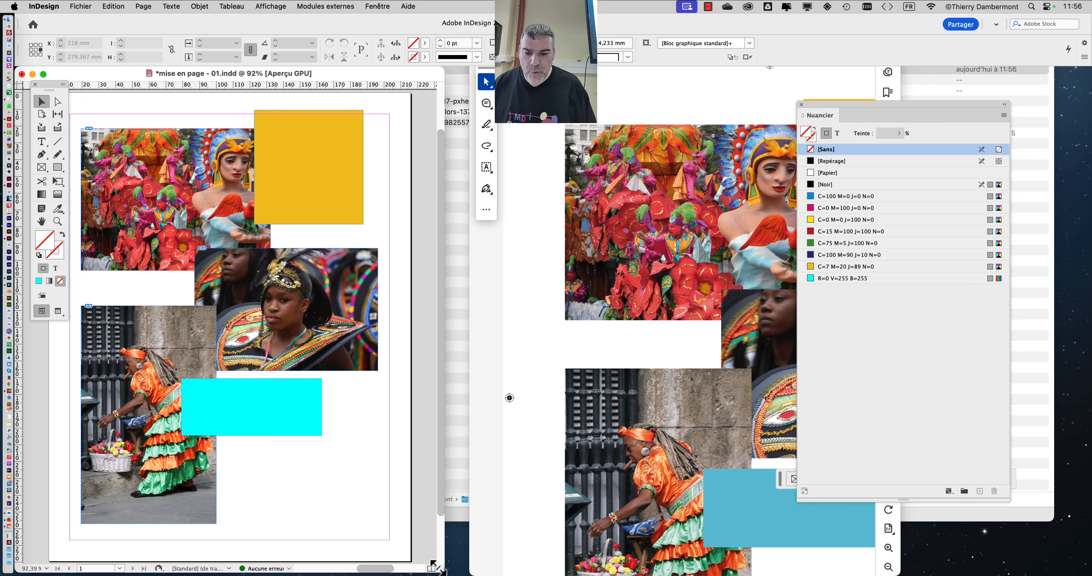
{"action": "left_click_drag", "start_coordinate": [436, 566], "coordinate": [455, 571]}
{"action": "left_click", "coordinate": [802, 104]}
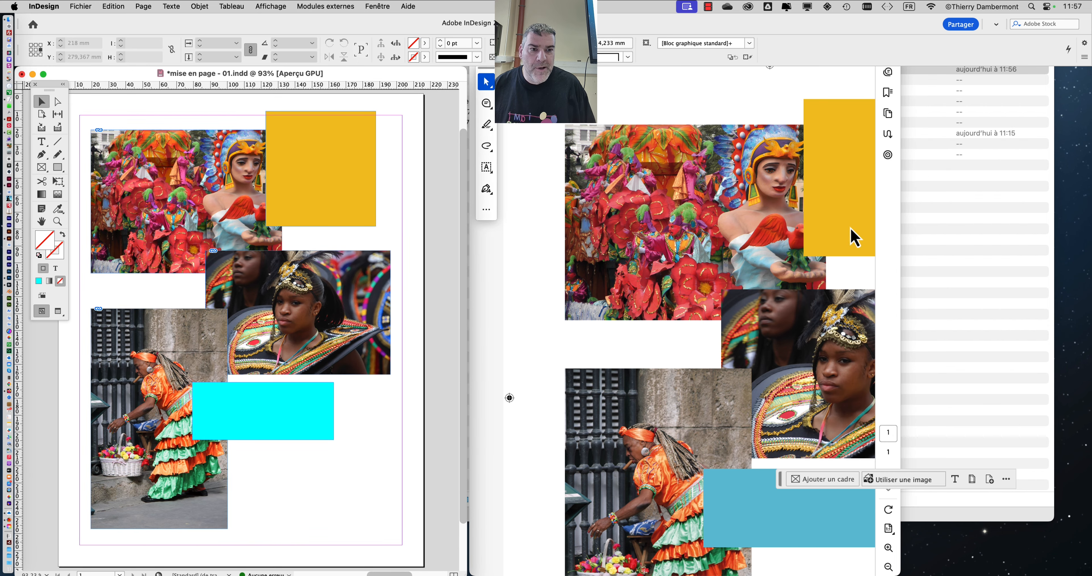
{"action": "left_click", "coordinate": [901, 570]}
{"action": "left_click_drag", "start_coordinate": [900, 570], "coordinate": [988, 571]}
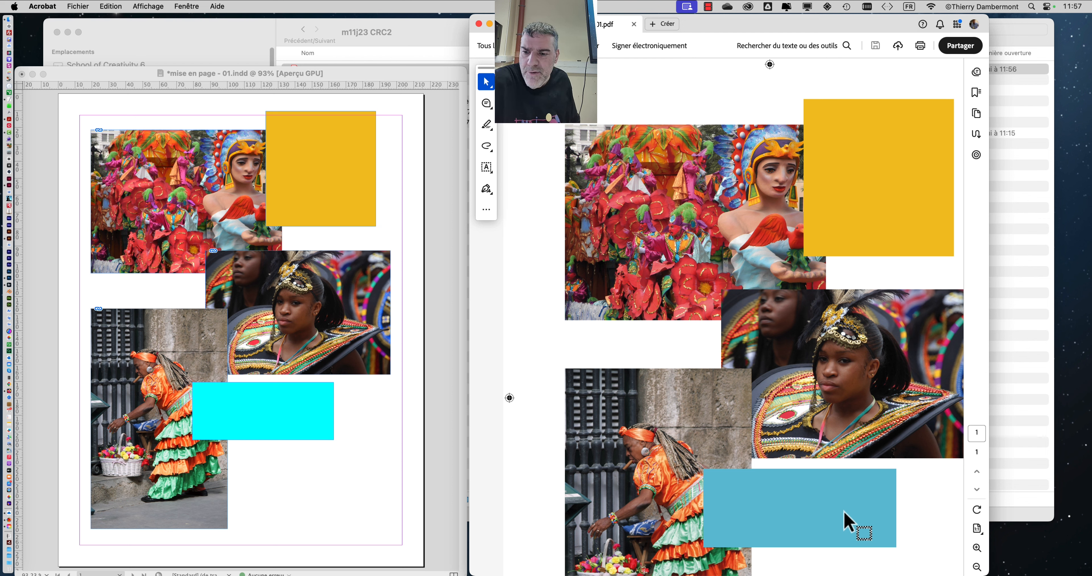
Compare the rectangle and photo colours in the exported PDF with those in the InDesign layout.
{"action": "scroll", "coordinate": [797, 443], "scroll_direction": "down", "scroll_amount": 5}
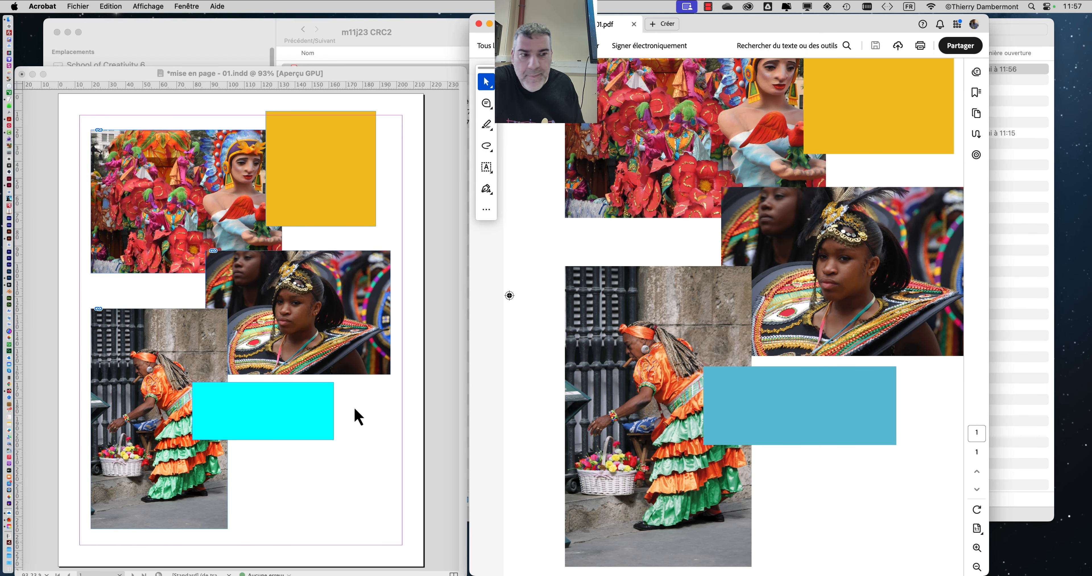
{"action": "scroll", "coordinate": [688, 275], "scroll_direction": "up", "scroll_amount": 3}
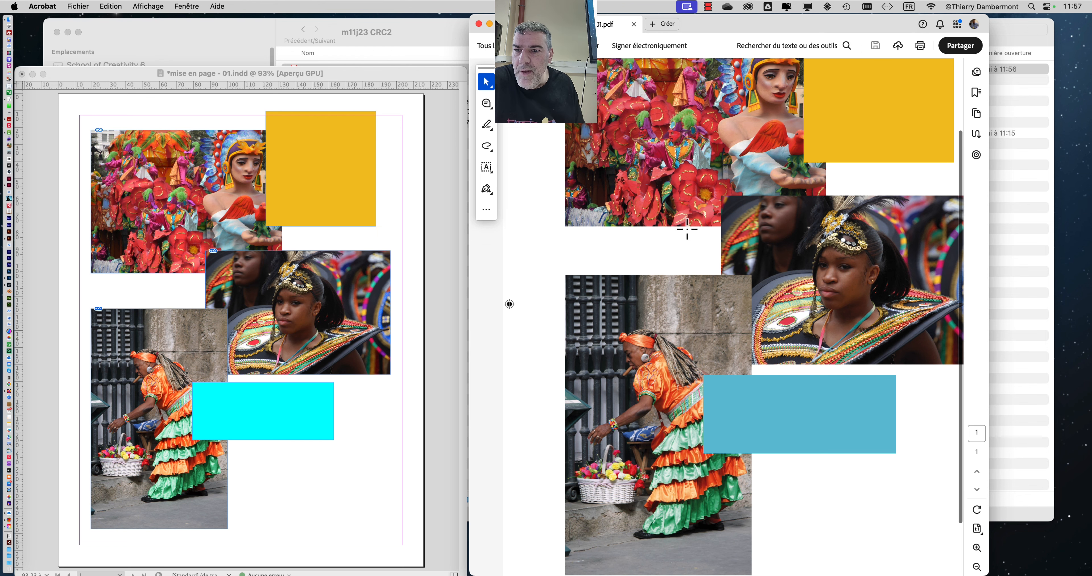
{"action": "scroll", "coordinate": [687, 231], "scroll_direction": "up", "scroll_amount": 2}
{"action": "scroll", "coordinate": [306, 250], "scroll_direction": "up", "scroll_amount": 3}
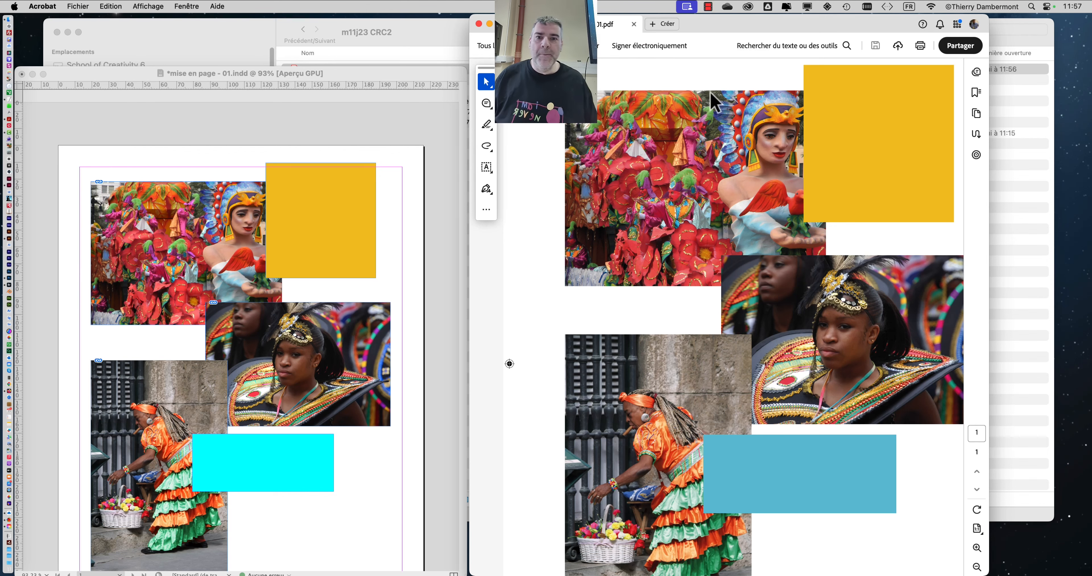
Close the PDF window and enlarge the InDesign document window back to the full screen.
{"action": "left_click", "coordinate": [479, 25]}
{"action": "left_click", "coordinate": [374, 81]}
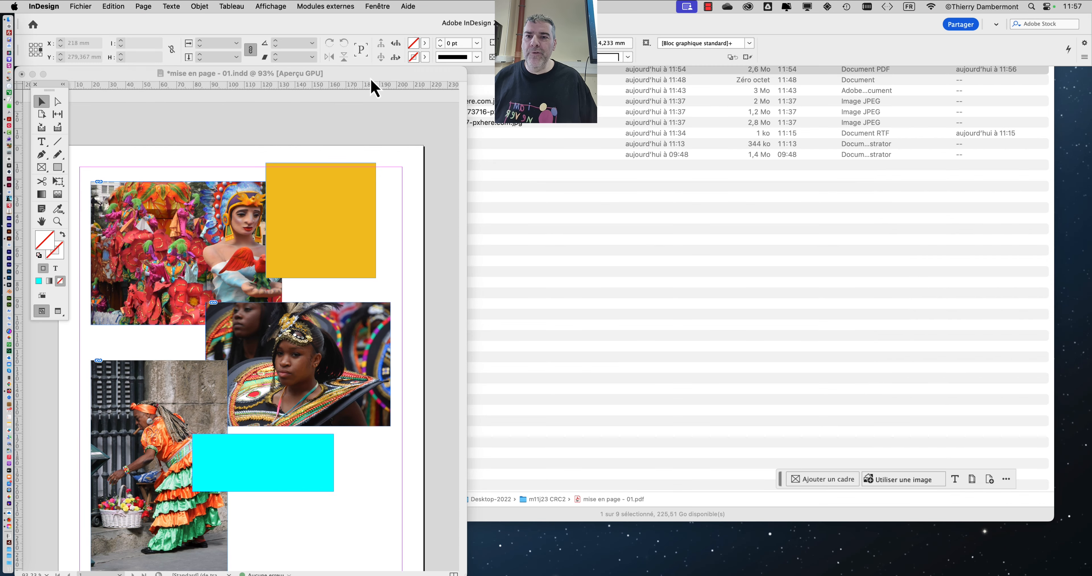
{"action": "double_click", "coordinate": [462, 572]}
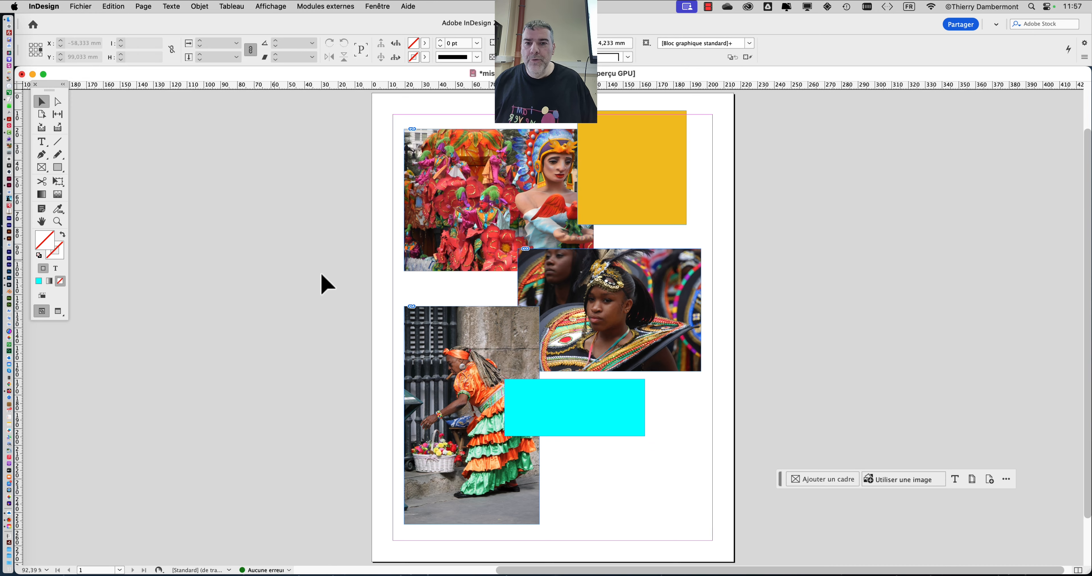
{"action": "left_click_drag", "start_coordinate": [525, 570], "coordinate": [532, 570]}
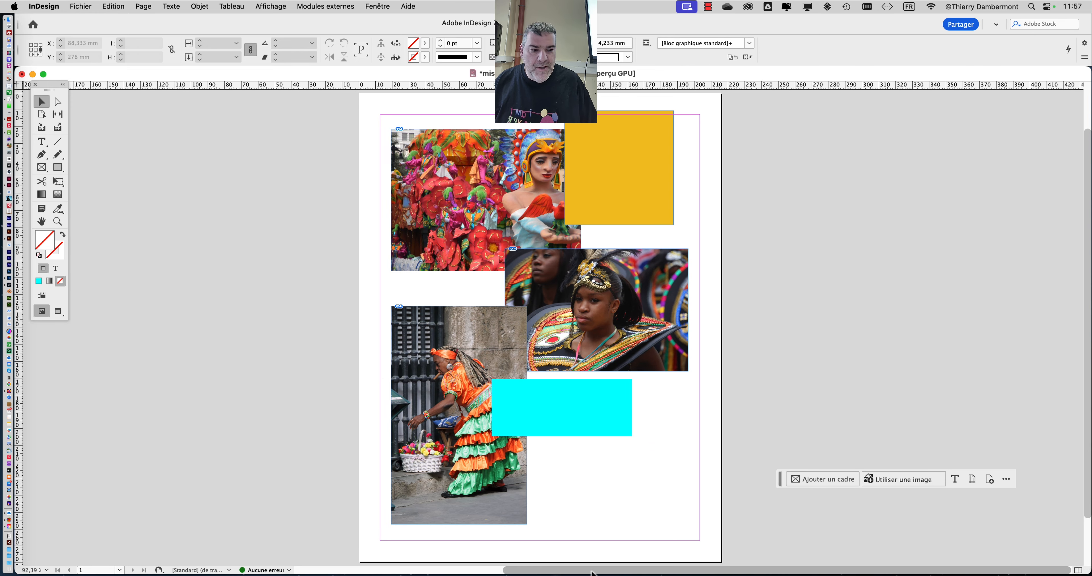
Start another export of the layout, and in Finder rename the existing PDF as mise en page - 01 FOGRA39.pdf.
{"action": "left_click", "coordinate": [94, 6]}
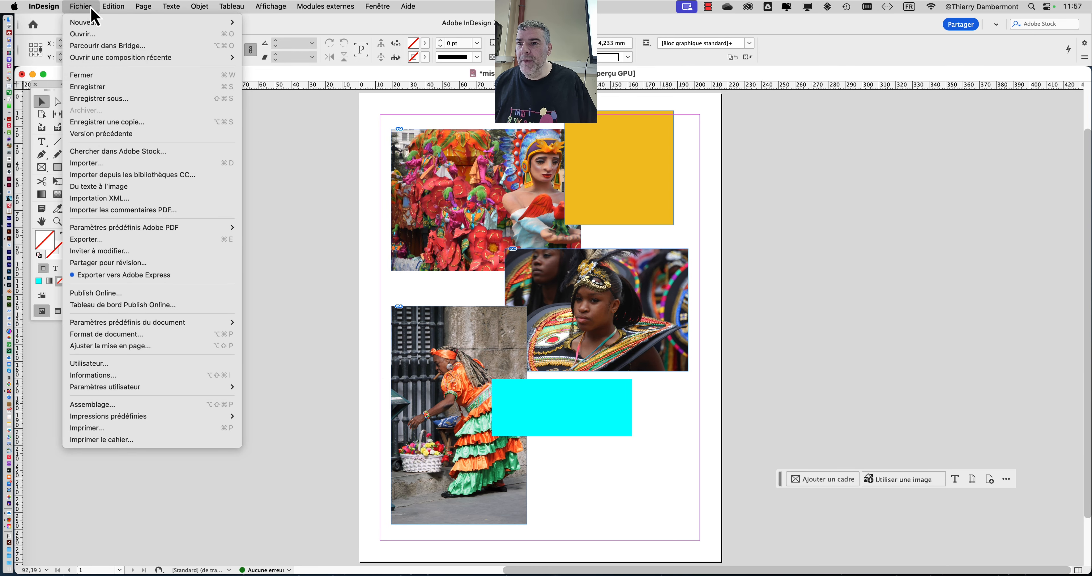
{"action": "left_click", "coordinate": [114, 240]}
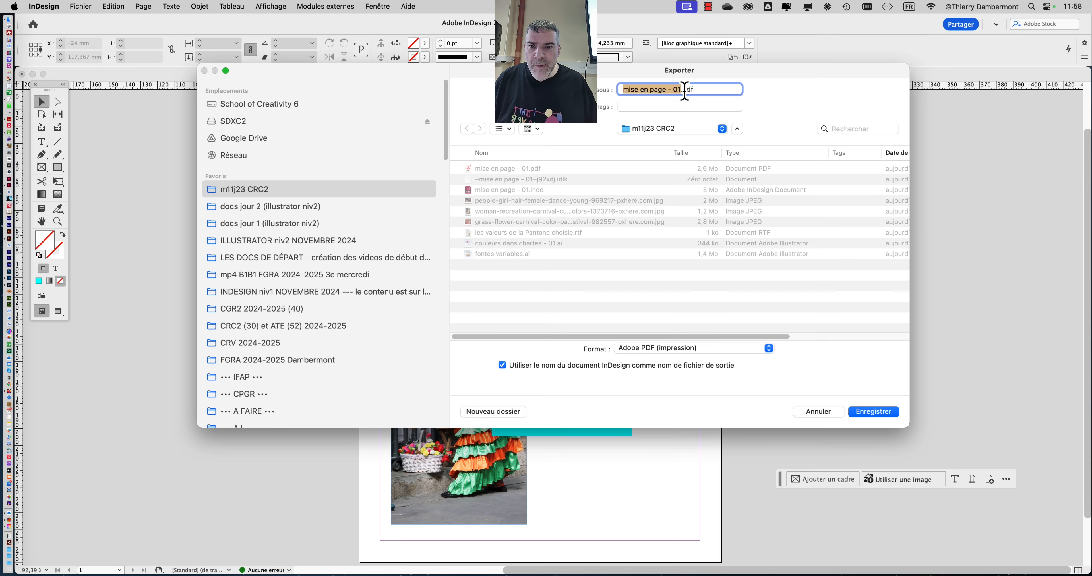
{"action": "key", "text": "super+Tab"}
{"action": "left_click", "coordinate": [303, 293]}
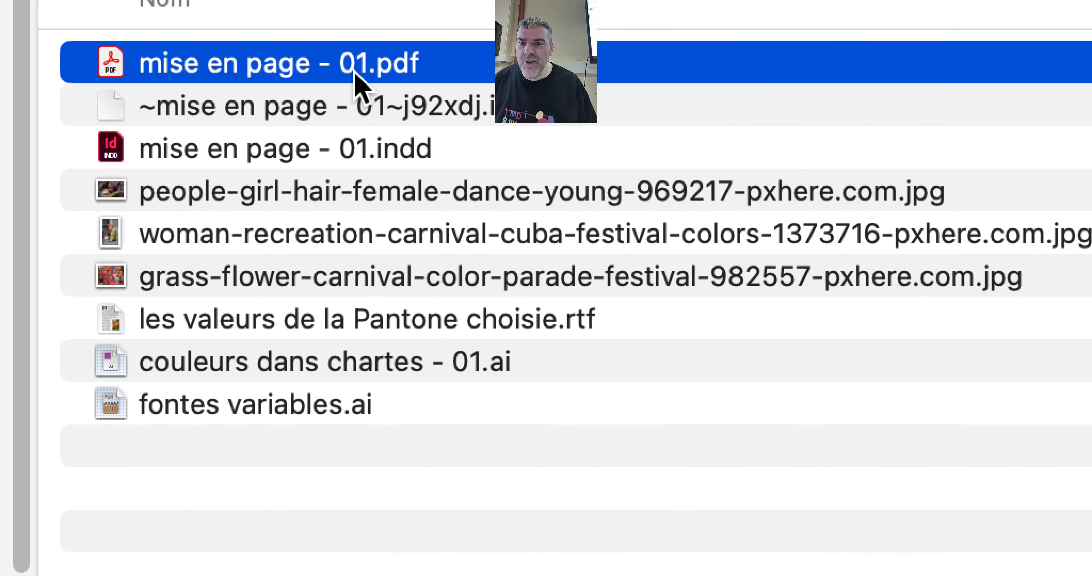
{"action": "left_click", "coordinate": [374, 55]}
{"action": "left_click", "coordinate": [375, 54]}
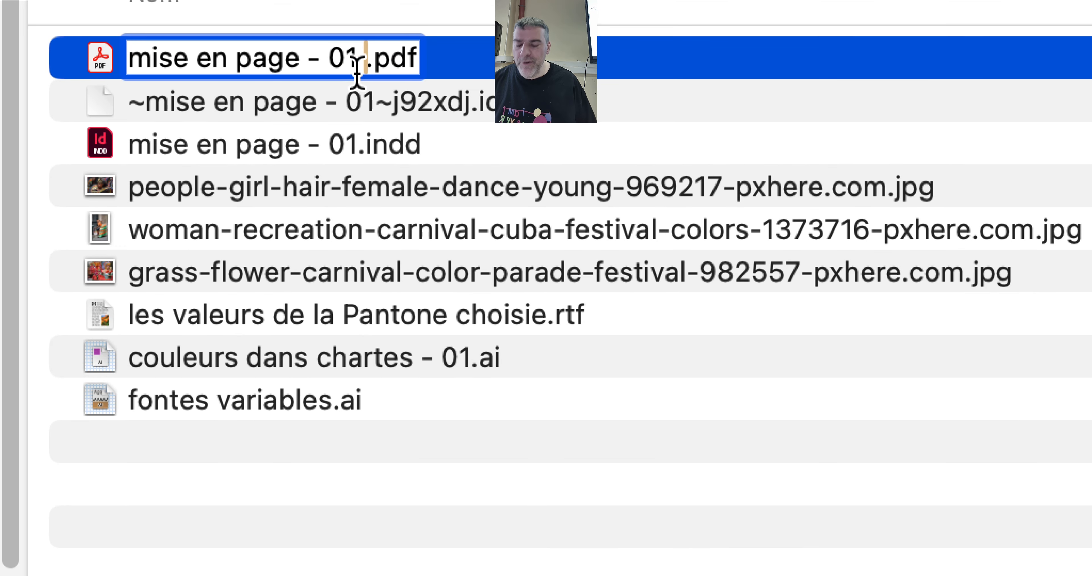
{"action": "type", "text": "FOGRA"}
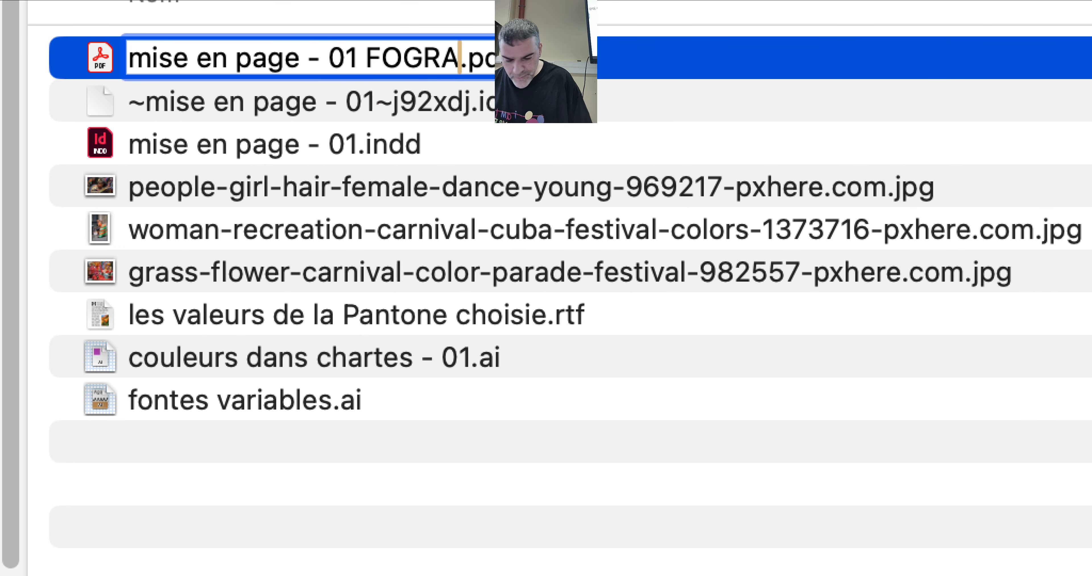
{"action": "type", "text": "39"}
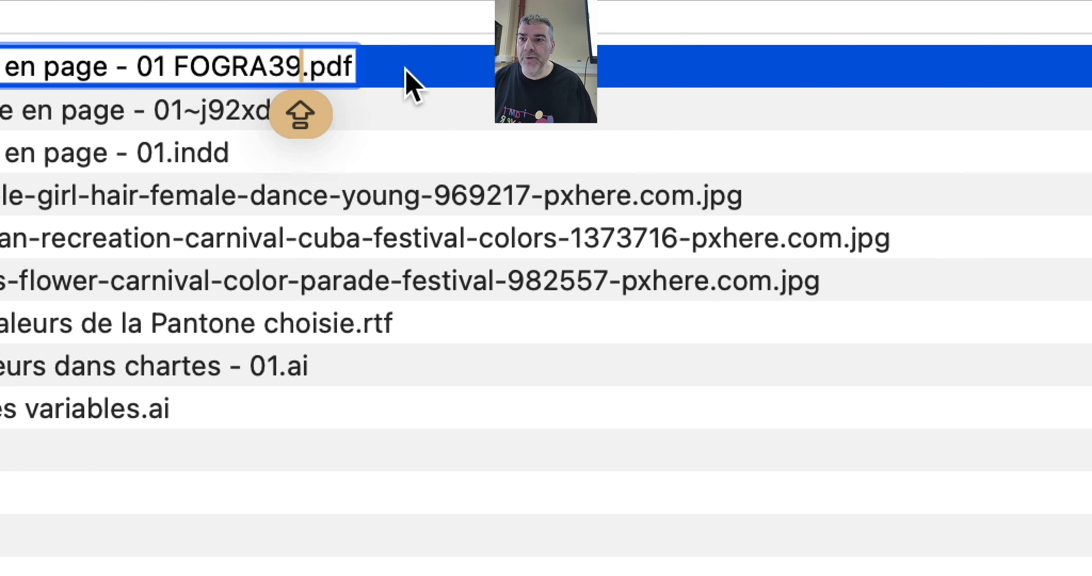
{"action": "key", "text": "Return"}
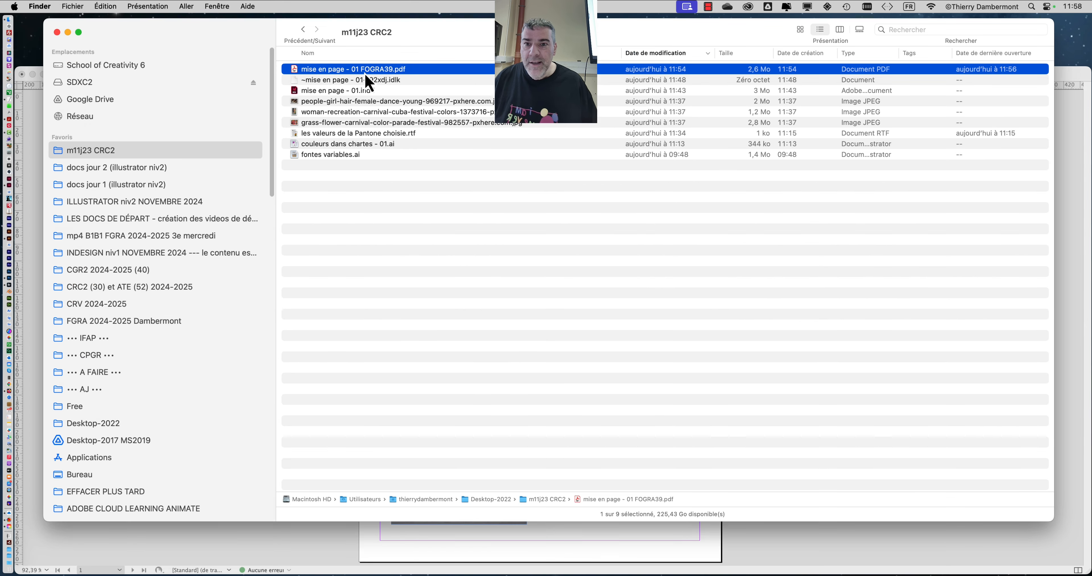
Back in InDesign, name the Adobe PDF (impression) export "mise en page - 01 FOGRA27 (uncoated).pdf" and save it to m11j23 CRC2.
{"action": "key", "text": "super+Tab"}
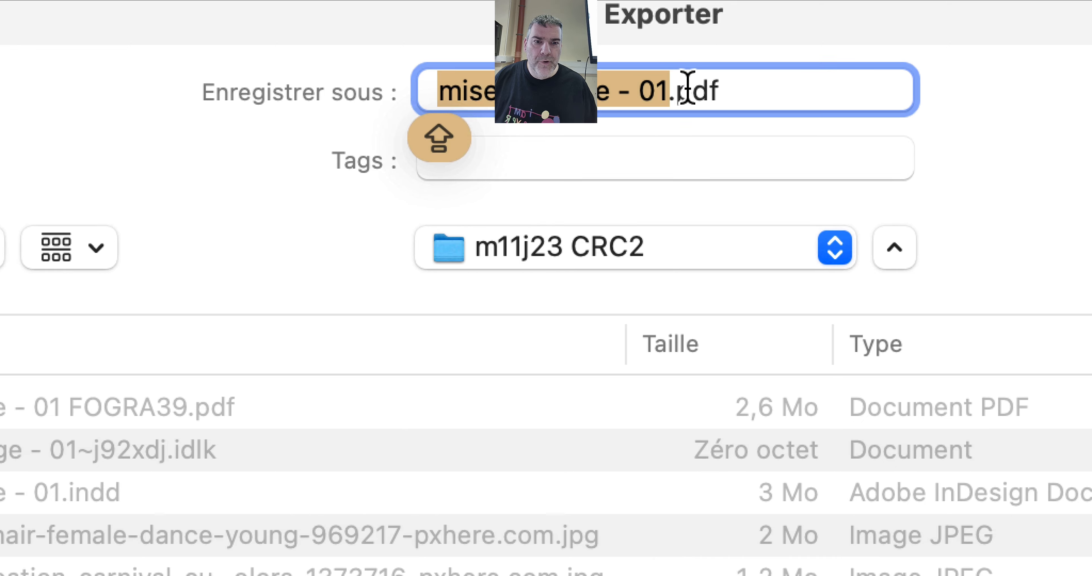
{"action": "left_click", "coordinate": [643, 92]}
{"action": "key", "text": "Caps_Lock"}
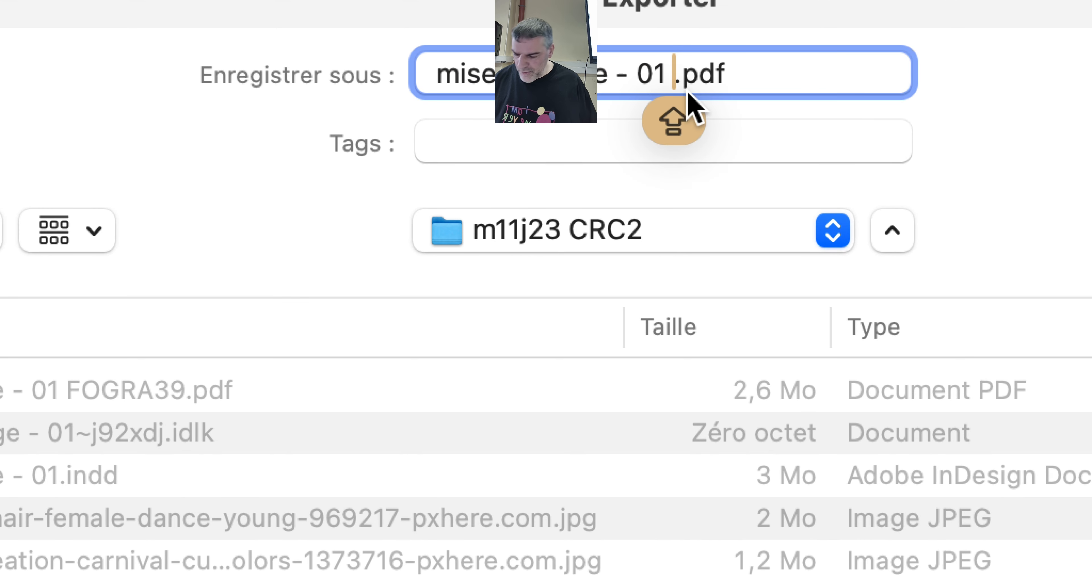
{"action": "type", "text": "FOGR"}
{"action": "type", "text": "A27 "}
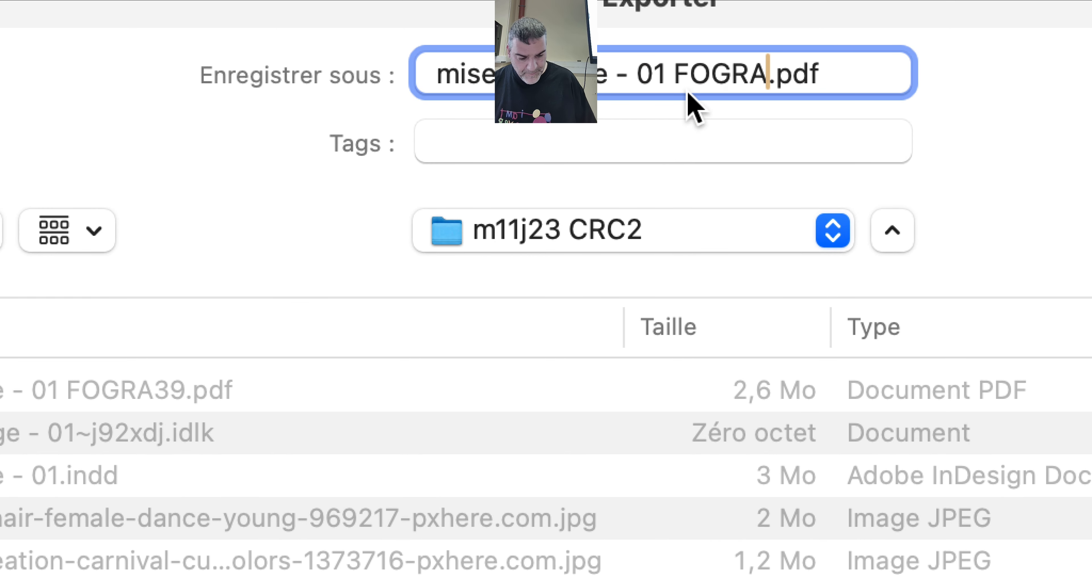
{"action": "type", "text": "(uncoated)"}
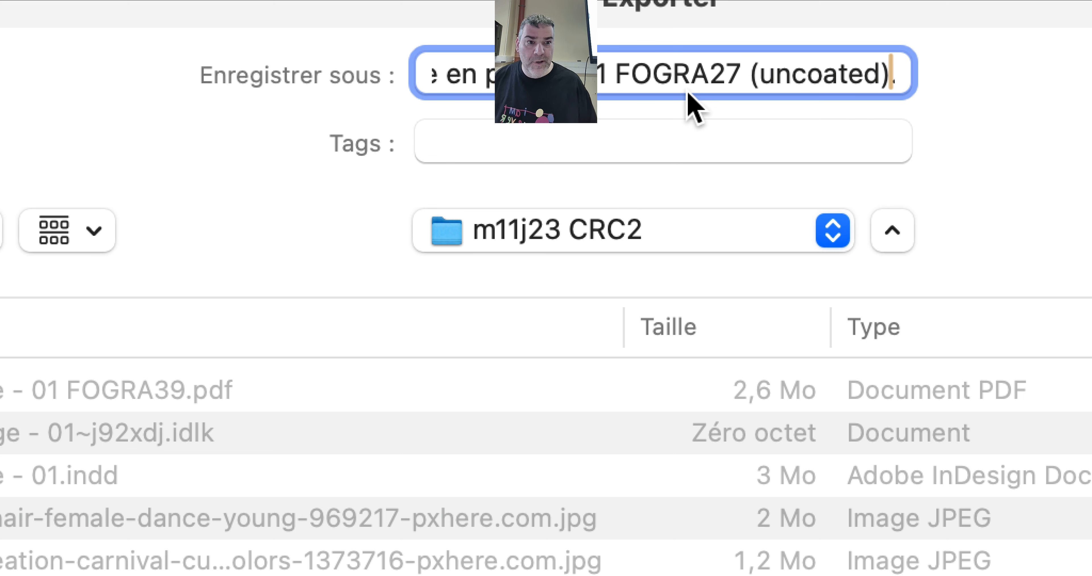
{"action": "key", "text": "Right"}
{"action": "key", "text": "Right"}
{"action": "key", "text": "Right"}
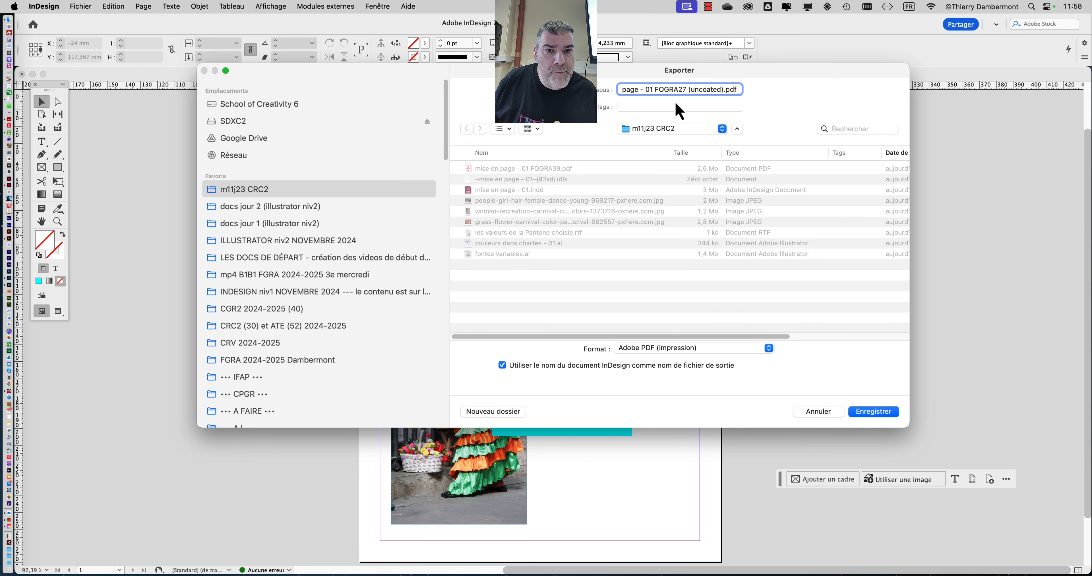
{"action": "left_click", "coordinate": [875, 412]}
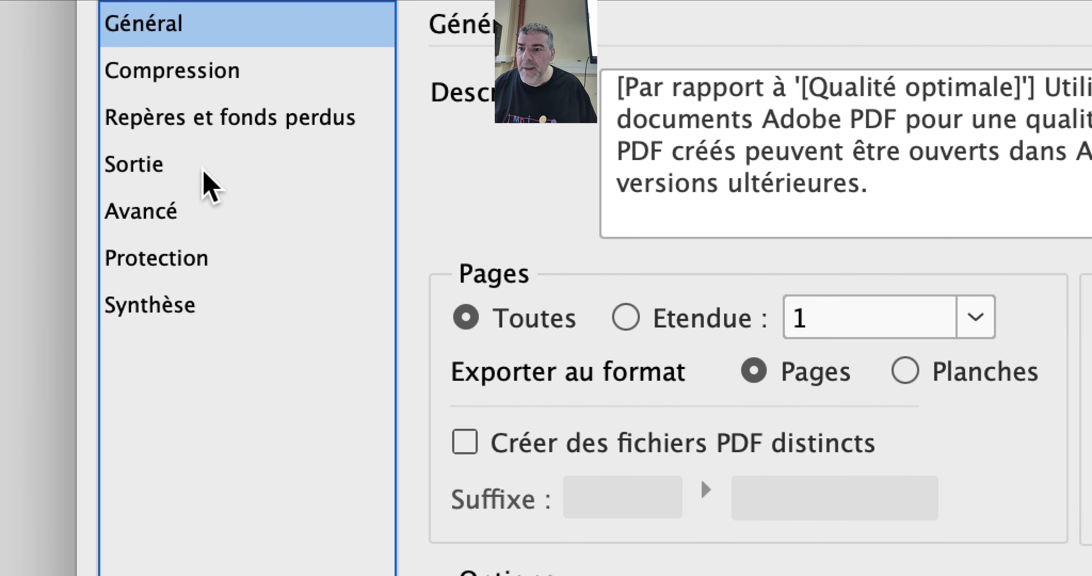
Open the list of destination profiles in the PDF export's output settings.
{"action": "left_click", "coordinate": [203, 170]}
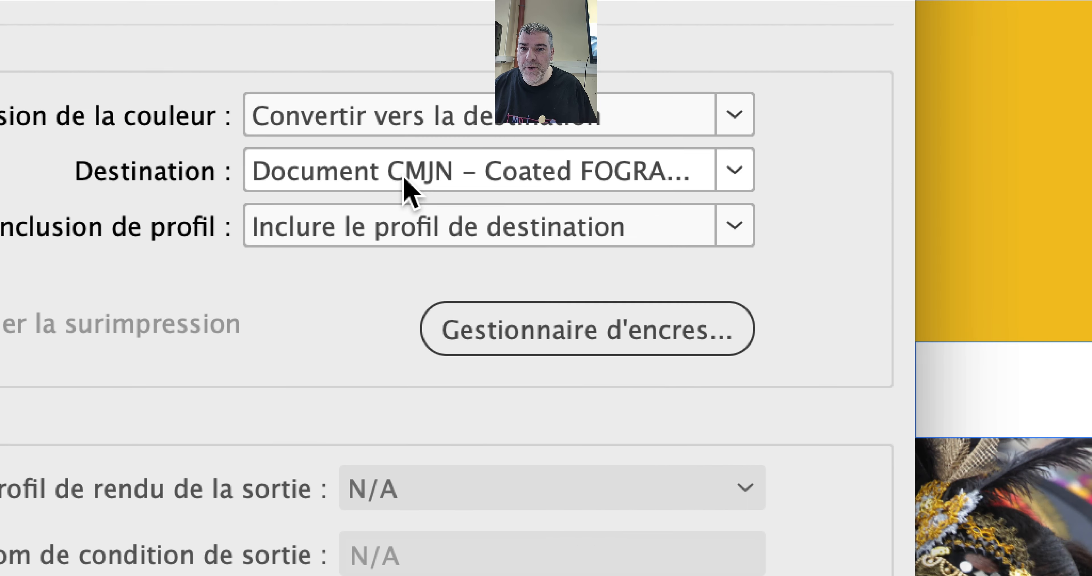
{"action": "left_click", "coordinate": [405, 180]}
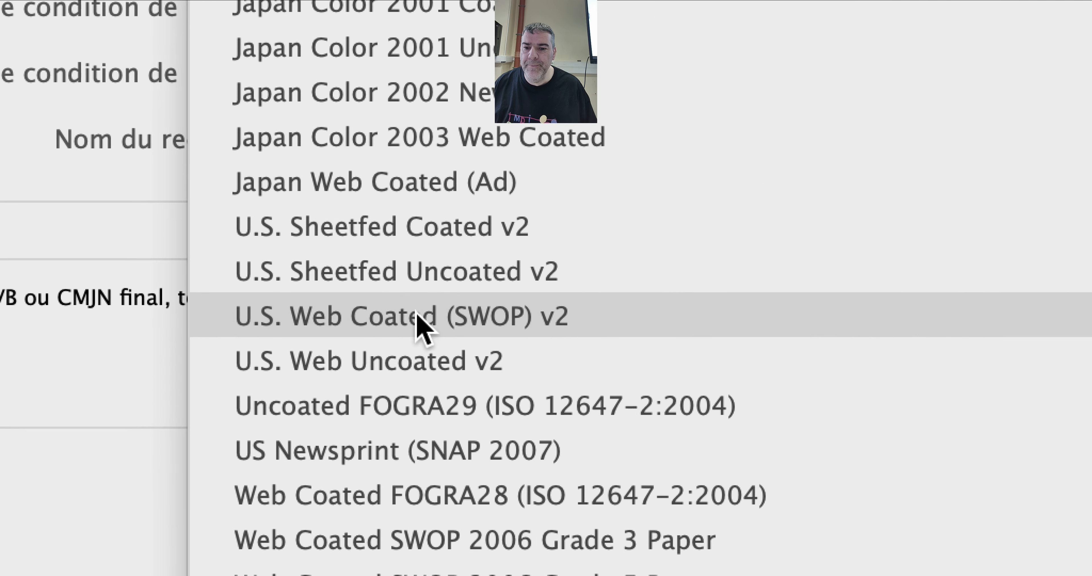
Set the PDF colour destination to Uncoated FOGRA29 (ISO 12647-2:2004) and save the export settings as the preset "nov2024 – export Fogra29".
{"action": "left_click", "coordinate": [427, 335]}
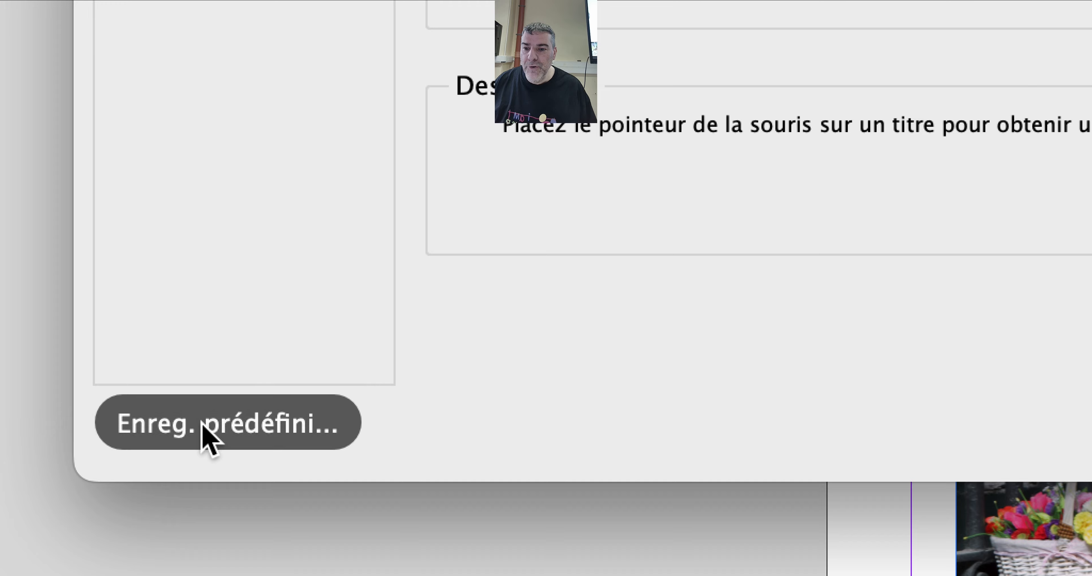
{"action": "left_click", "coordinate": [202, 424]}
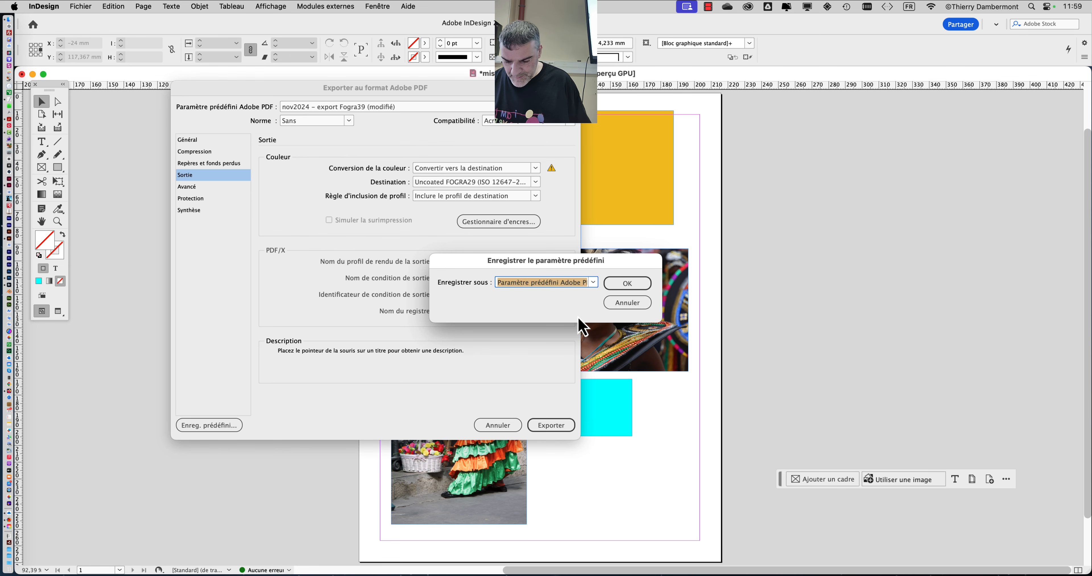
{"action": "type", "text": "nov2024 – export Fogra2"}
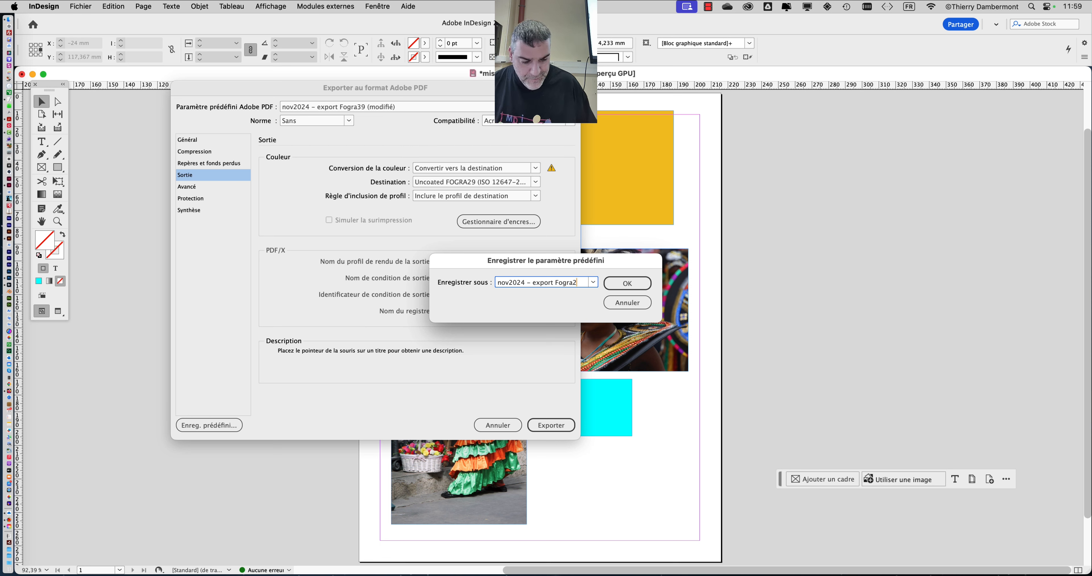
{"action": "type", "text": "7"}
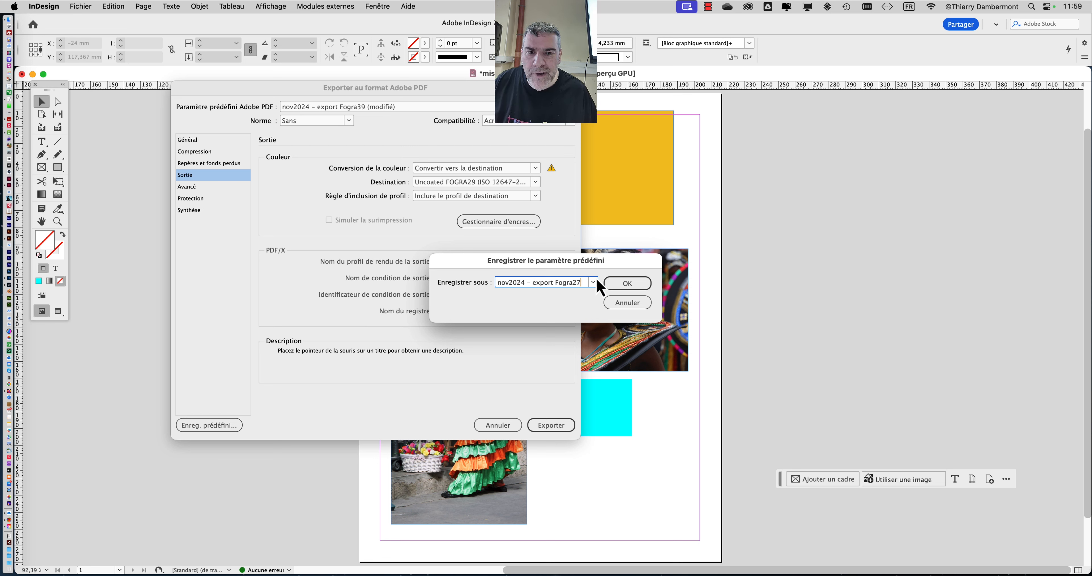
{"action": "key", "text": "BackSpace"}
{"action": "type", "text": "9"}
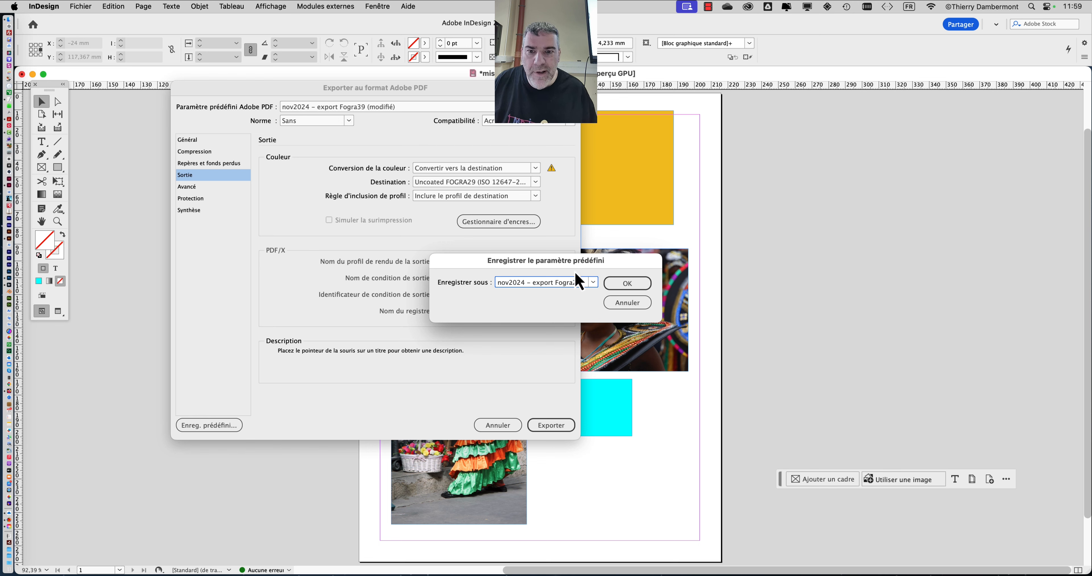
{"action": "key", "text": "alt"}
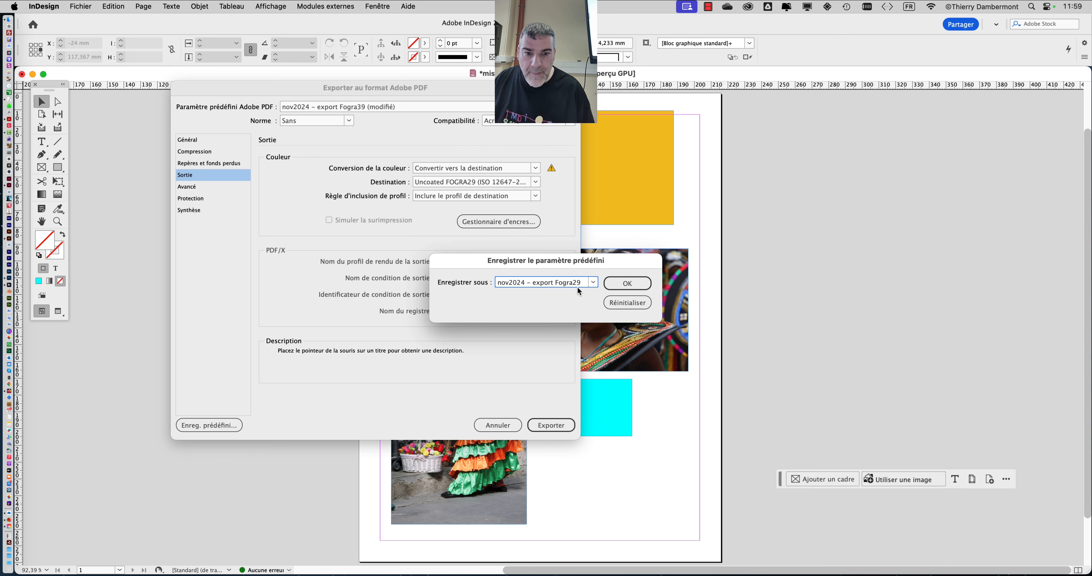
{"action": "left_click", "coordinate": [611, 288]}
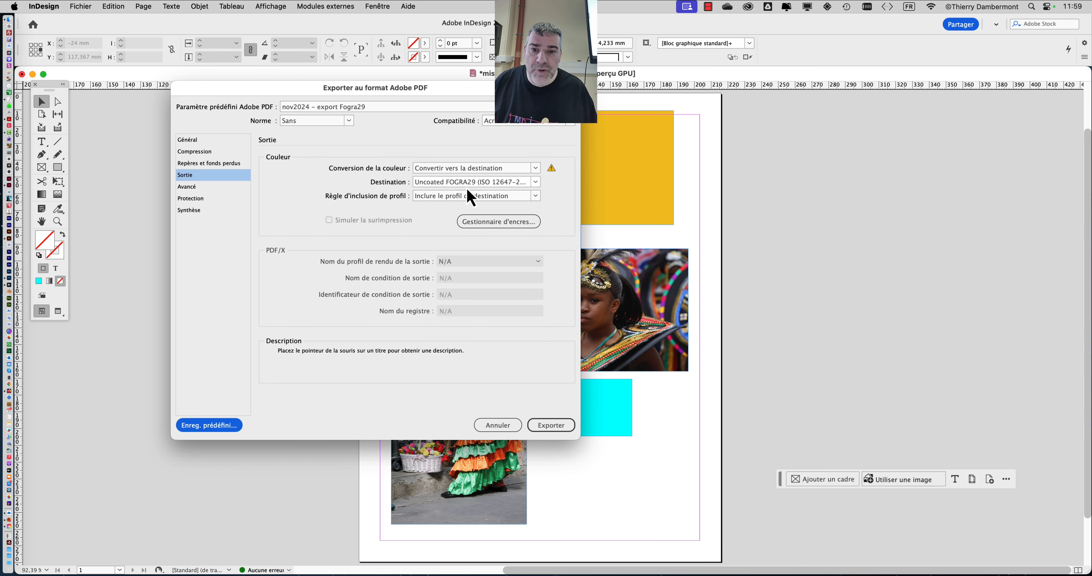
Export the layout to PDF with the "nov2024 – export Fogra29" preset.
{"action": "key", "text": "alt"}
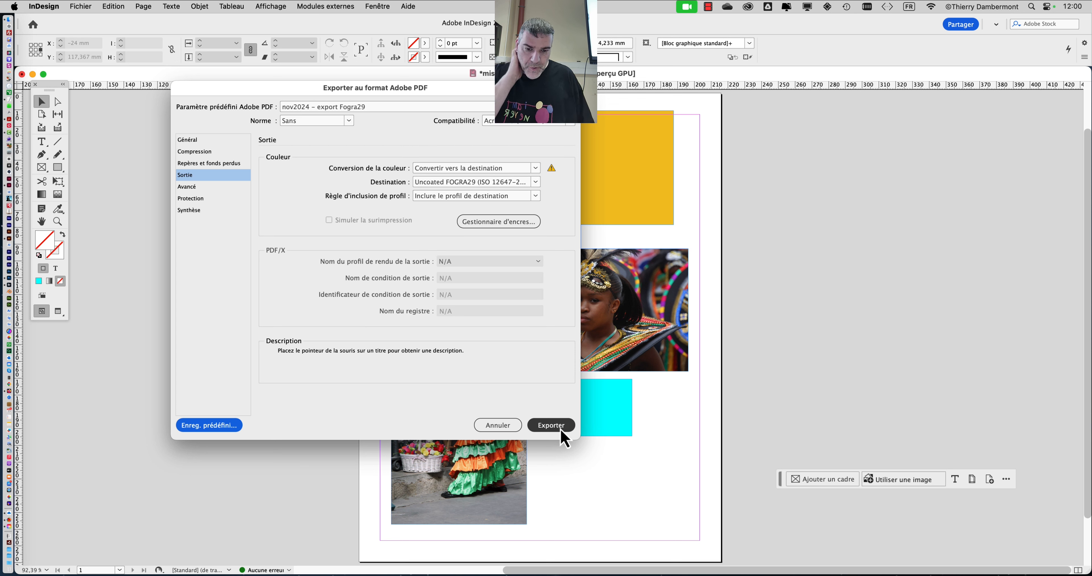
{"action": "key", "text": "alt"}
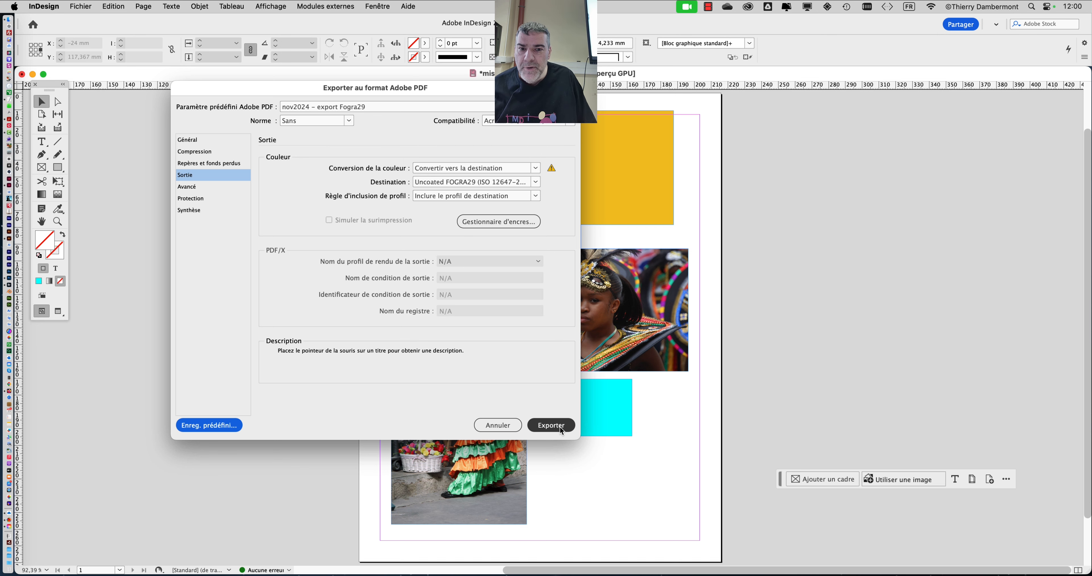
{"action": "left_click", "coordinate": [560, 427]}
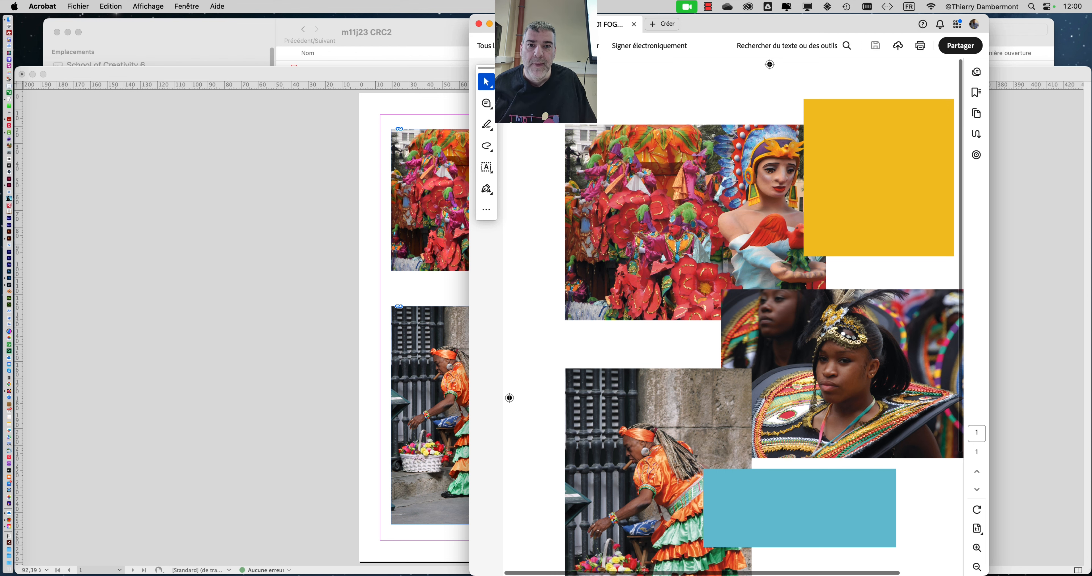
Hide the other applications and open "mise en page - 01 FOGRA39.pdf" from the m11j23 CRC2 folder in Finder.
{"action": "left_click_drag", "start_coordinate": [754, 29], "coordinate": [843, 24]}
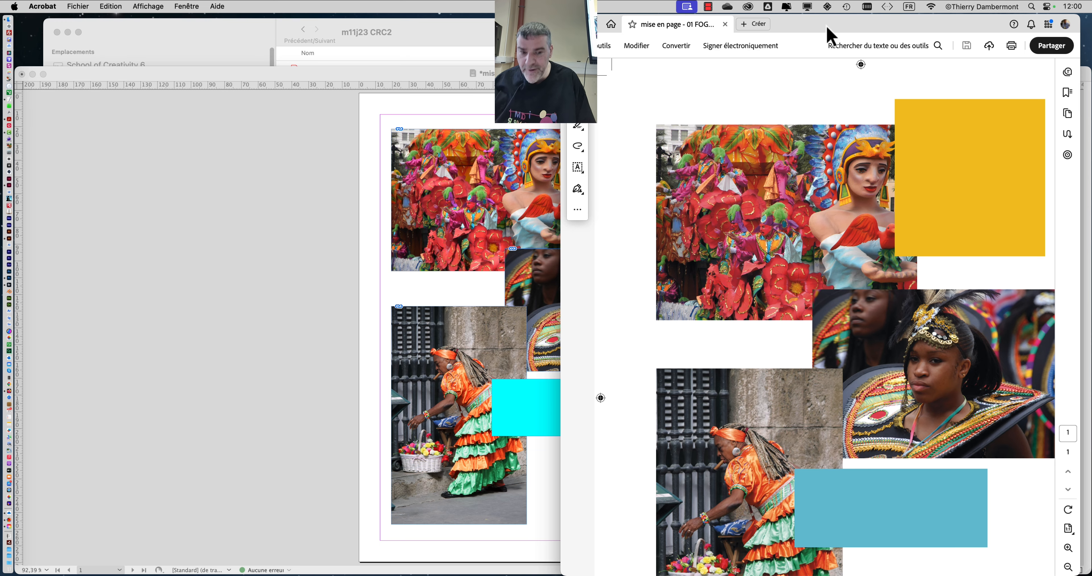
{"action": "key", "text": "alt+super+h"}
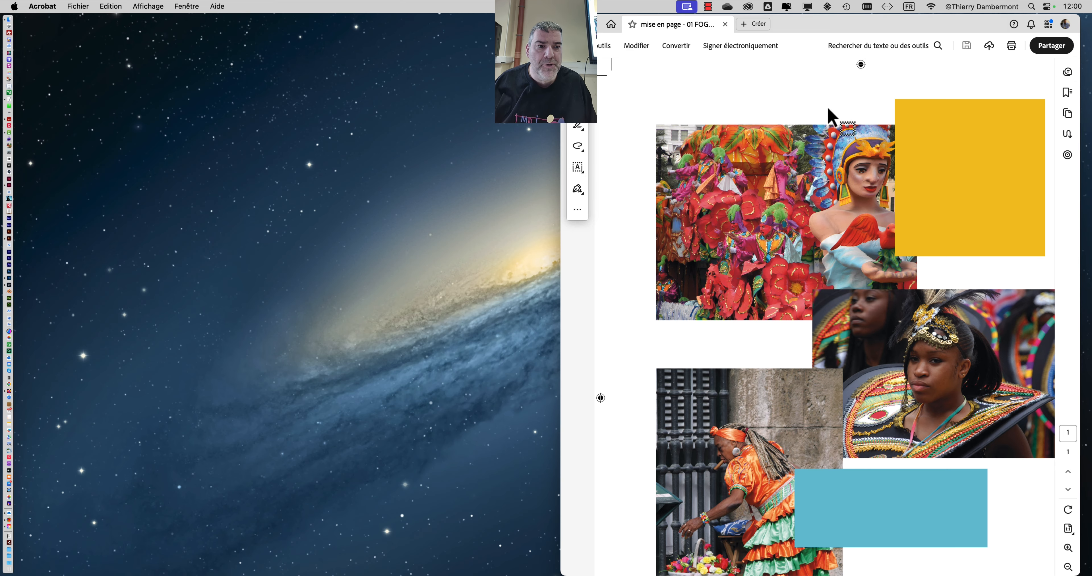
{"action": "key", "text": "super+Tab"}
{"action": "left_click", "coordinate": [307, 290]}
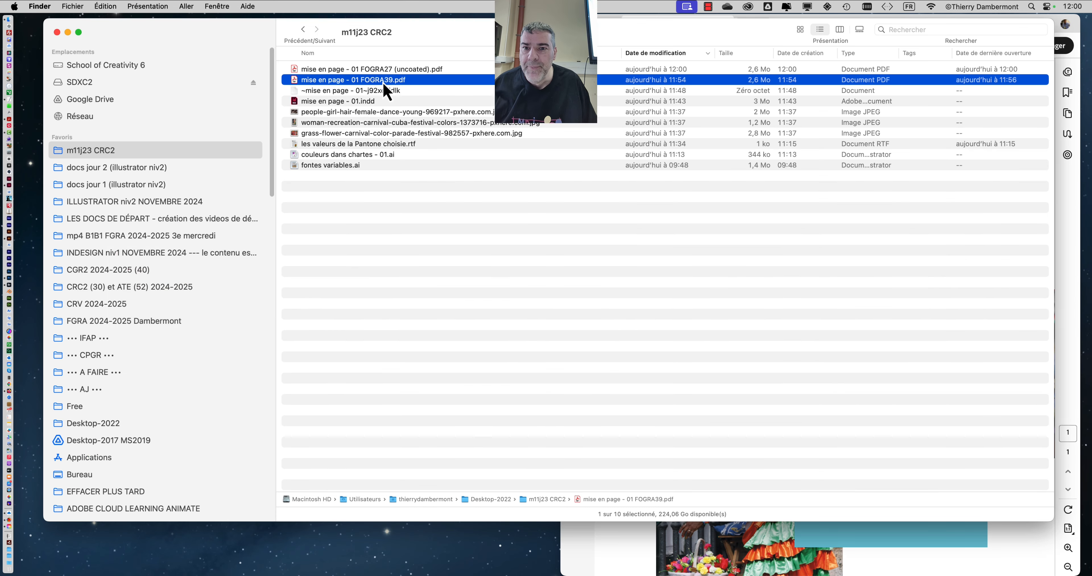
{"action": "double_click", "coordinate": [414, 79]}
Arrange the FOGRA39 PDF window and the uncoated PDF window side by side.
{"action": "left_click_drag", "start_coordinate": [810, 23], "coordinate": [616, 67]}
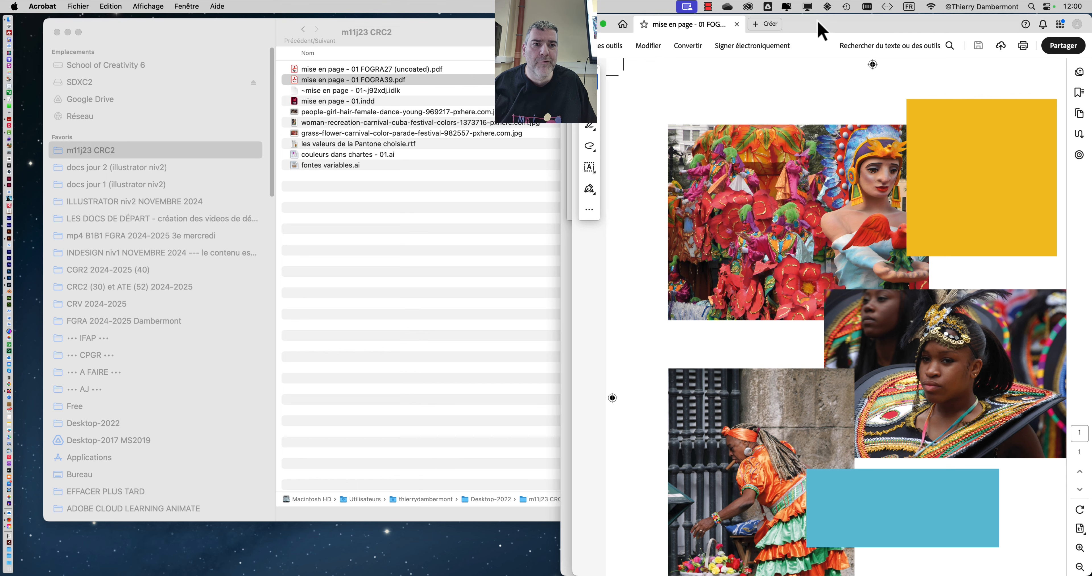
{"action": "left_click_drag", "start_coordinate": [824, 22], "coordinate": [307, 3]}
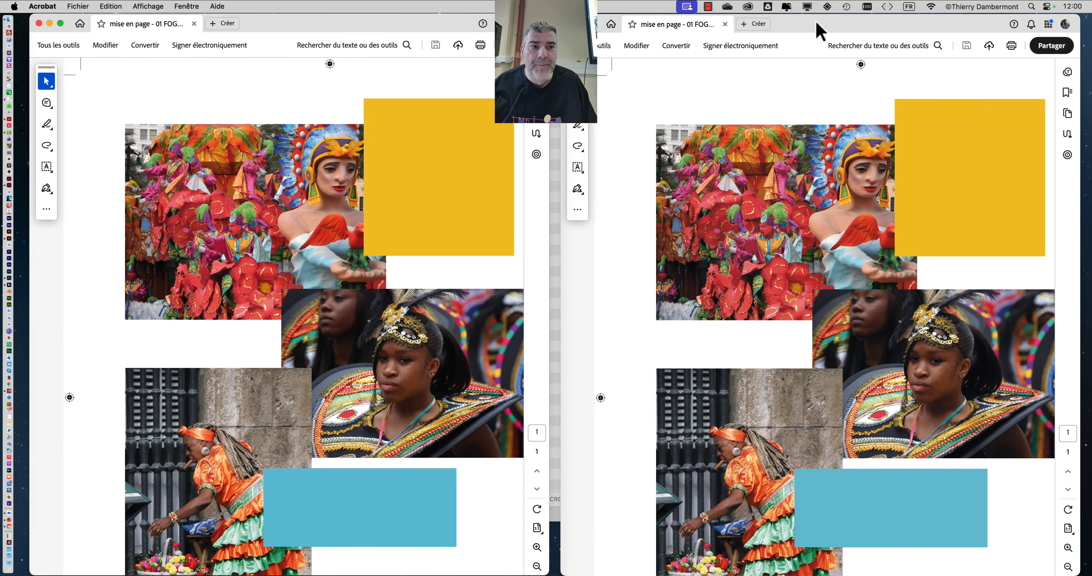
{"action": "mouse_move", "coordinate": [847, 24]}
{"action": "left_mouse_down"}
{"action": "mouse_move", "coordinate": [823, 25]}
{"action": "mouse_move", "coordinate": [833, 25]}
{"action": "left_mouse_up"}
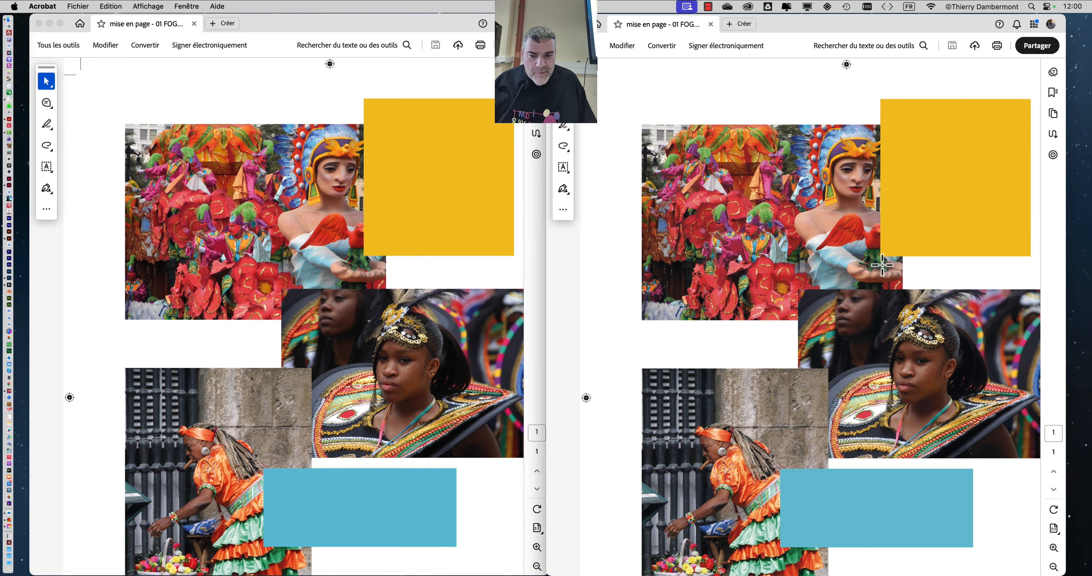
Compare the colours of the photos and the yellow and blue rectangles in the coated and uncoated PDFs.
{"action": "scroll", "coordinate": [834, 320], "scroll_direction": "down", "scroll_amount": 2}
{"action": "scroll", "coordinate": [436, 326], "scroll_direction": "down", "scroll_amount": 1}
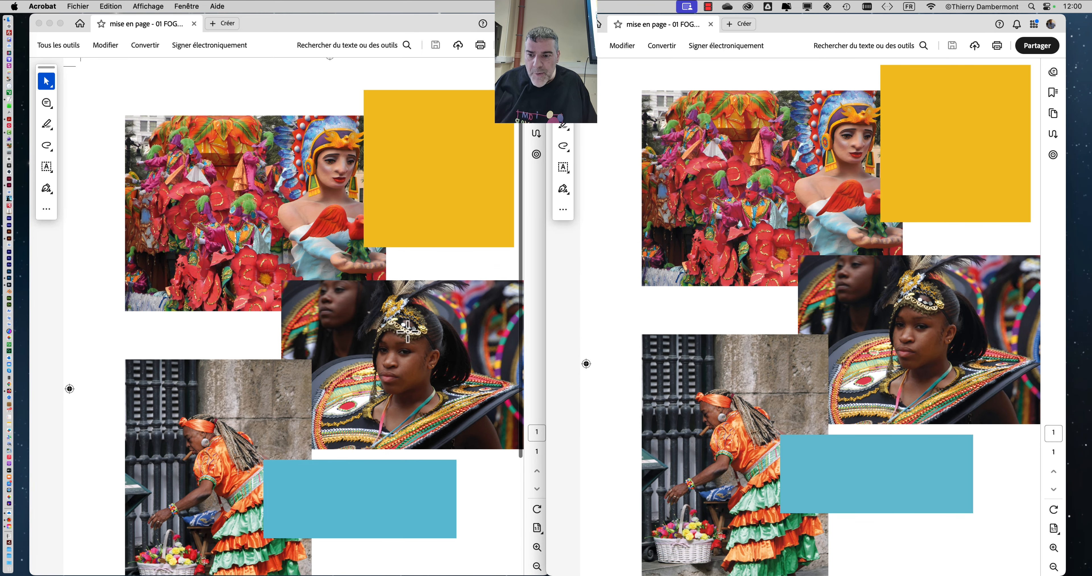
{"action": "scroll", "coordinate": [408, 331], "scroll_direction": "down", "scroll_amount": 3}
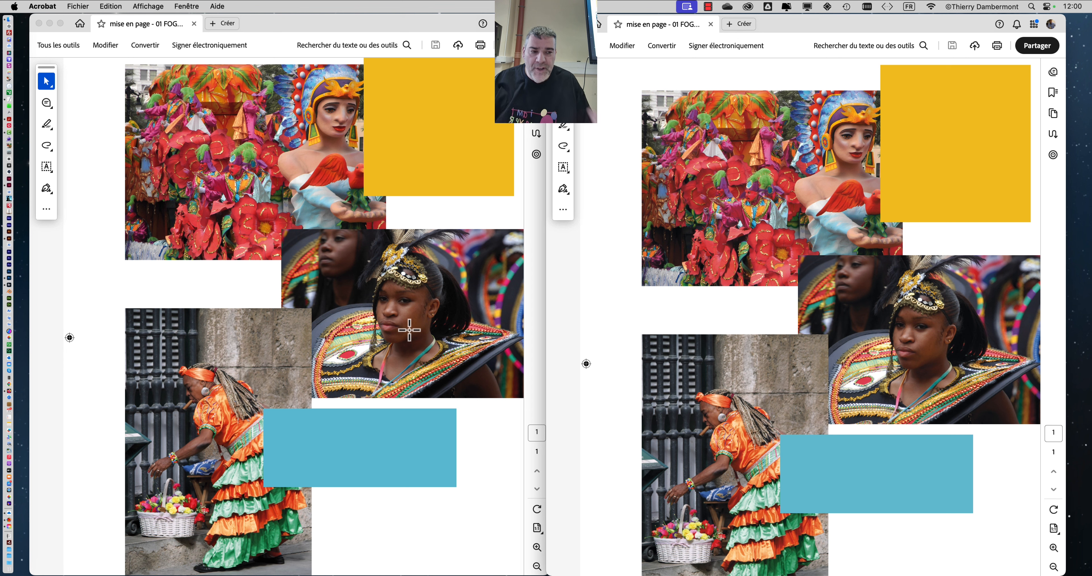
{"action": "scroll", "coordinate": [410, 330], "scroll_direction": "down", "scroll_amount": 3}
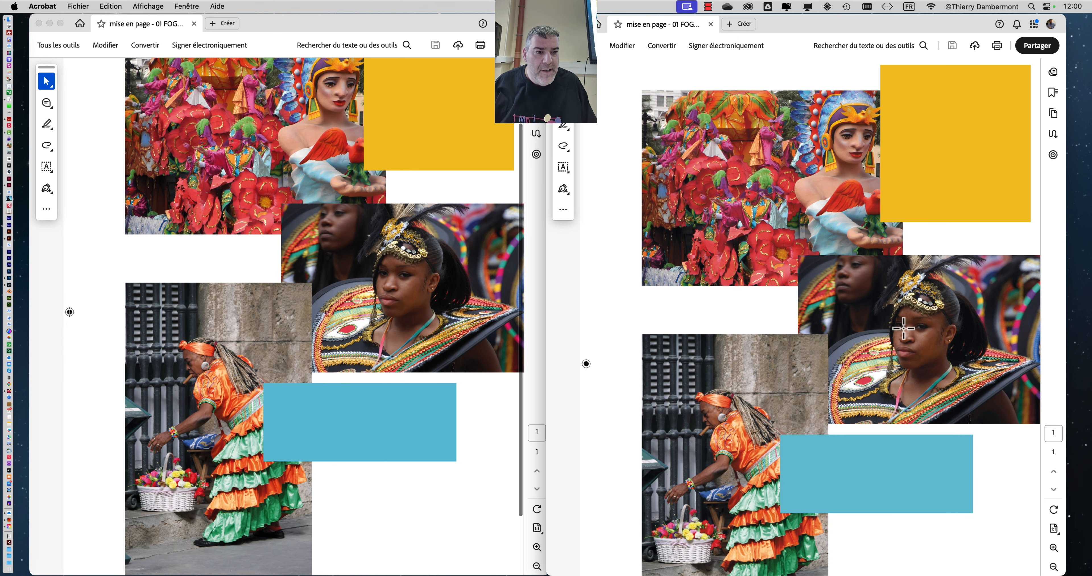
{"action": "scroll", "coordinate": [905, 327], "scroll_direction": "down", "scroll_amount": 1}
{"action": "scroll", "coordinate": [904, 328], "scroll_direction": "down", "scroll_amount": 3}
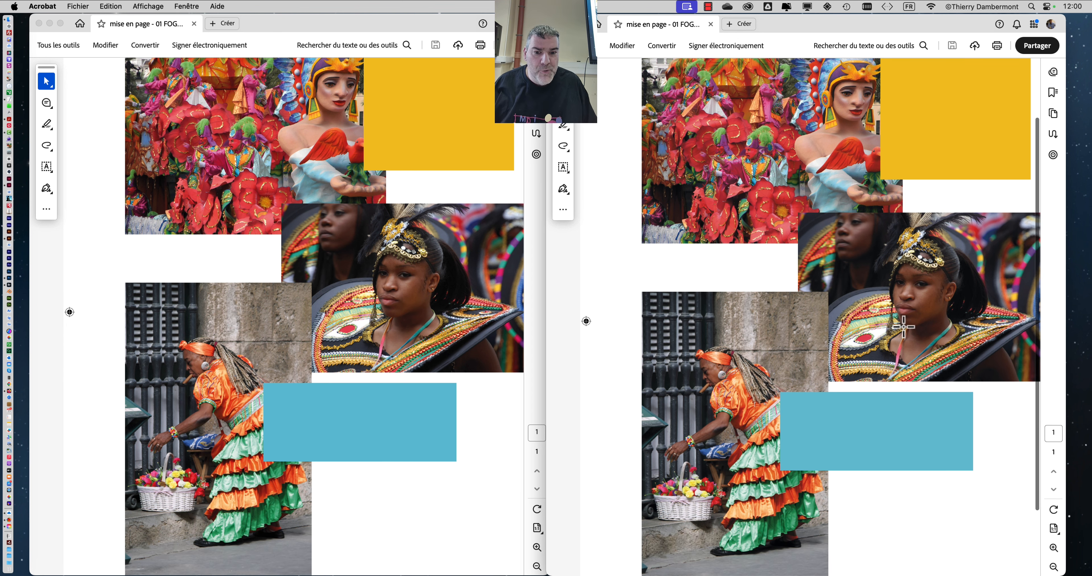
{"action": "scroll", "coordinate": [904, 327], "scroll_direction": "down", "scroll_amount": 1}
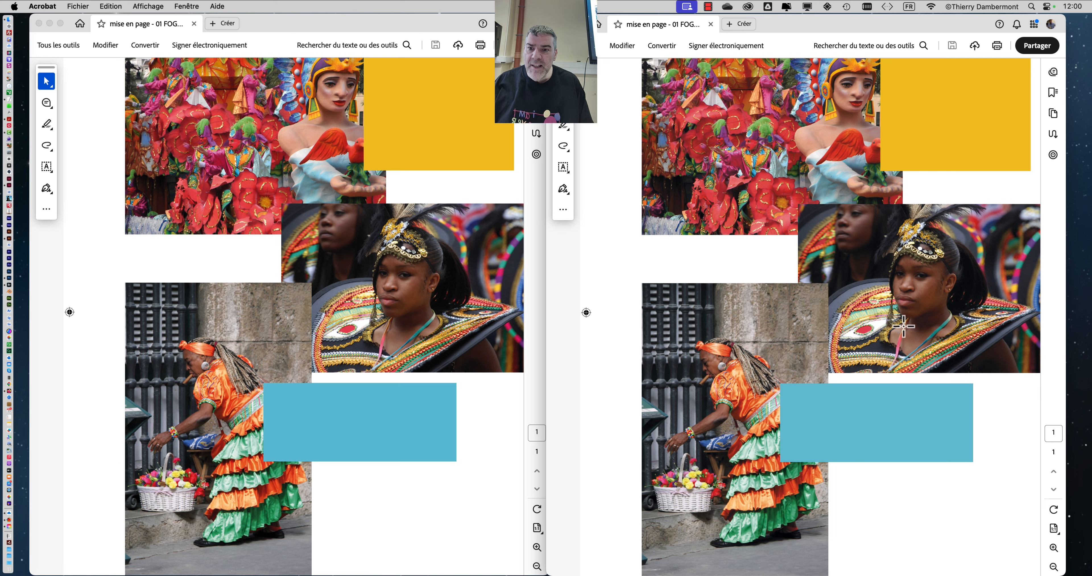
{"action": "scroll", "coordinate": [904, 327], "scroll_direction": "up", "scroll_amount": 2}
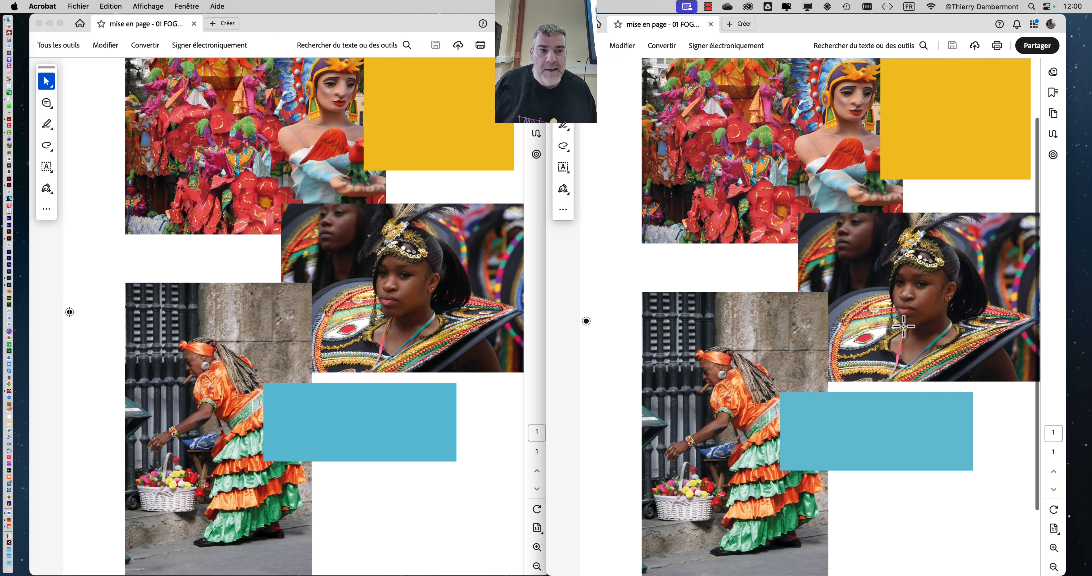
{"action": "scroll", "coordinate": [873, 445], "scroll_direction": "down", "scroll_amount": 3}
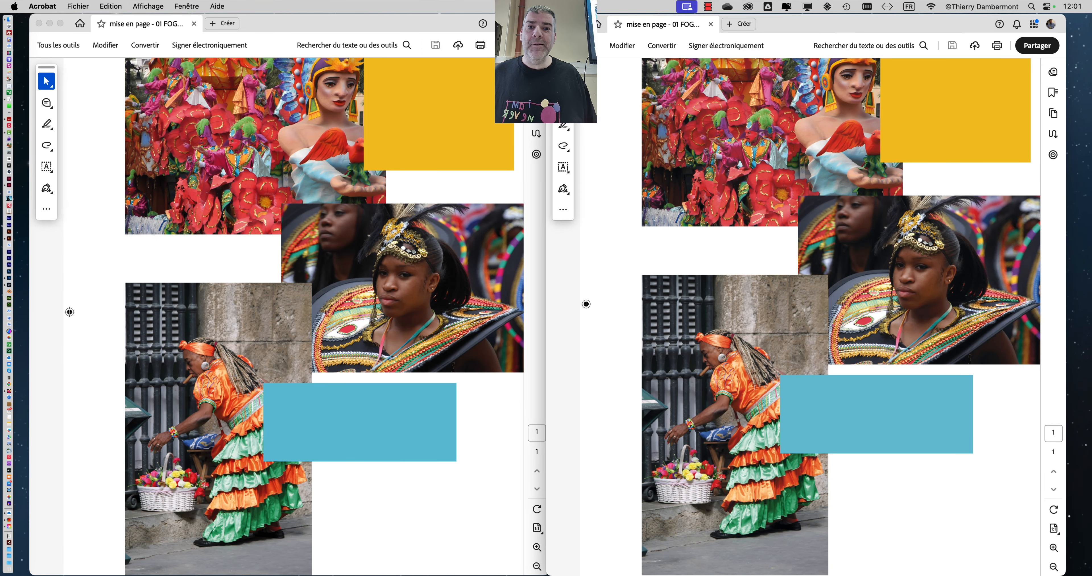
Close both PDF windows and shrink the Finder window showing the m11j23 CRC2 folder.
{"action": "left_click", "coordinate": [556, 24]}
{"action": "left_click", "coordinate": [39, 23]}
{"action": "left_click", "coordinate": [635, 291]}
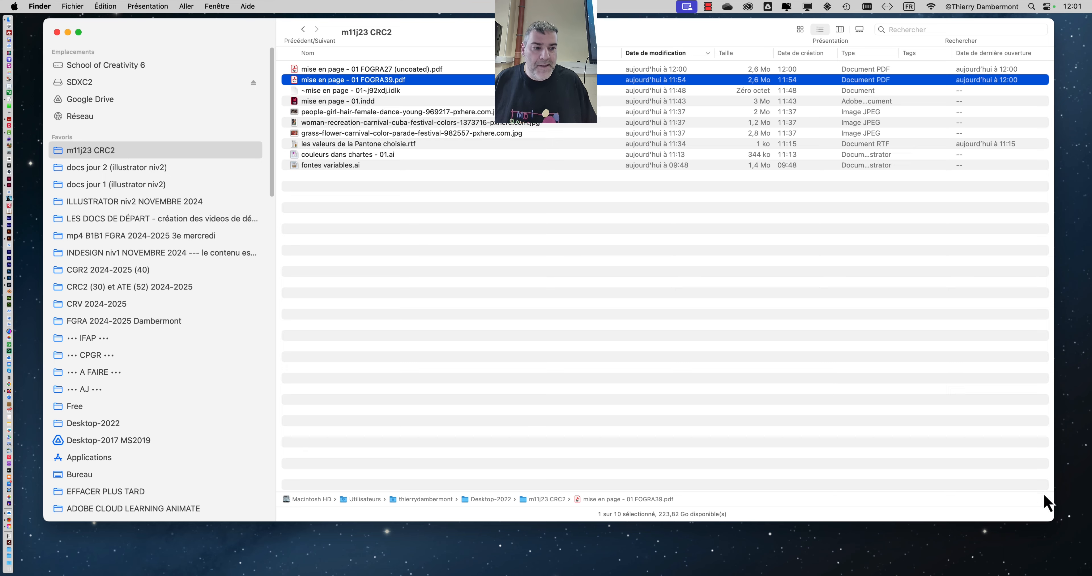
{"action": "left_click_drag", "start_coordinate": [1055, 514], "coordinate": [1010, 290]}
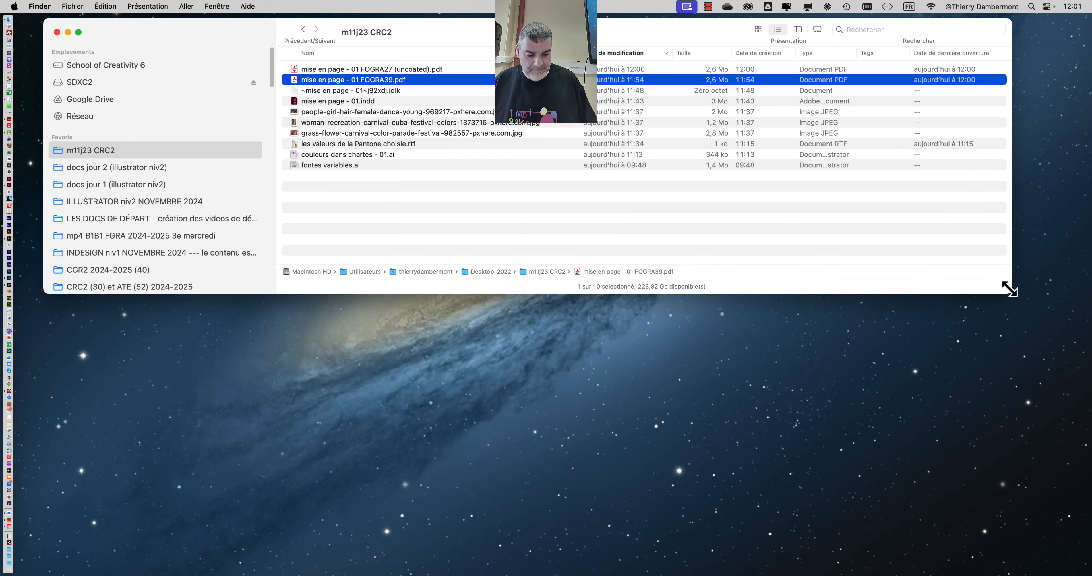
Switch to InDesign, examine the colour image compression values in the layout's Adobe PDF export settings, and cancel the export.
{"action": "key", "text": "super+Tab"}
{"action": "left_click", "coordinate": [81, 6]}
{"action": "left_click", "coordinate": [127, 238]}
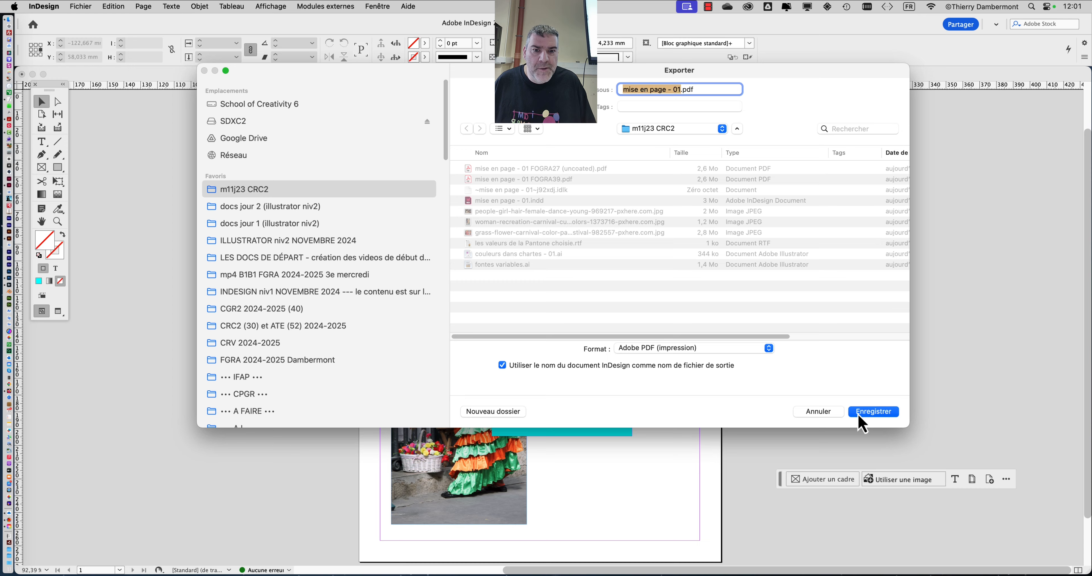
{"action": "left_click", "coordinate": [855, 413]}
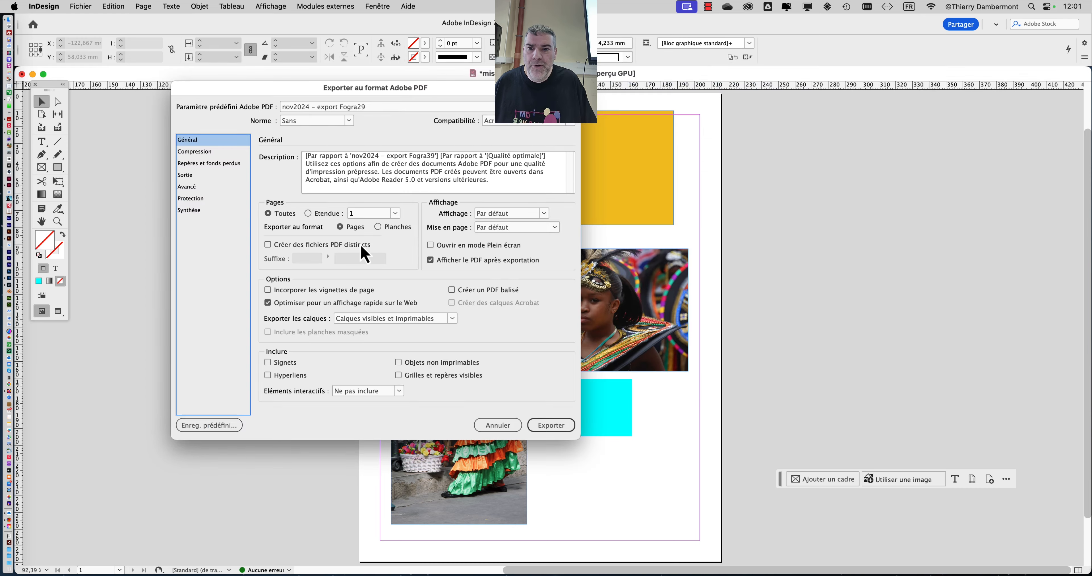
{"action": "left_click", "coordinate": [198, 154]}
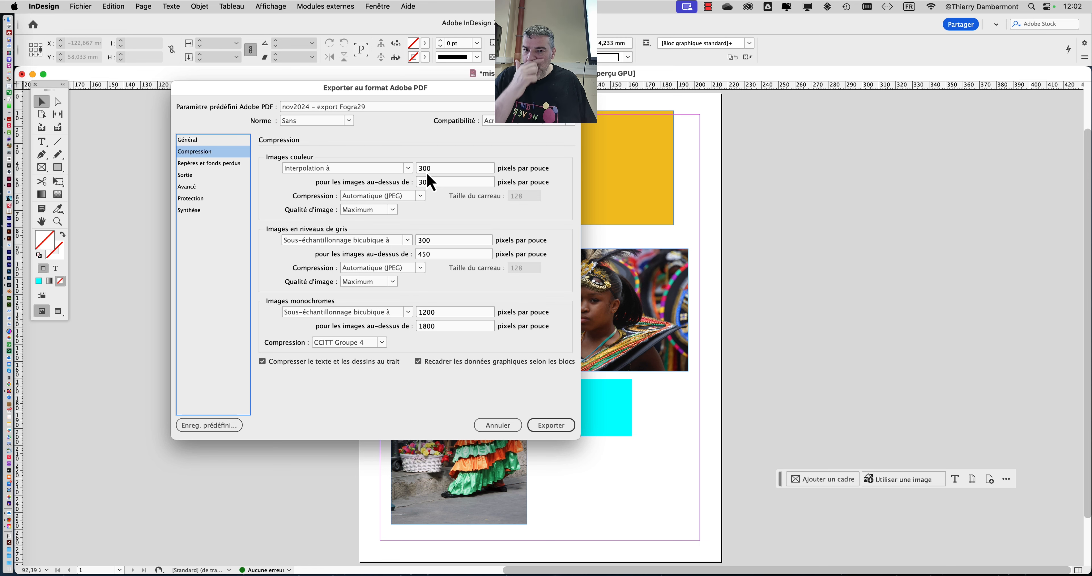
{"action": "double_click", "coordinate": [435, 185]}
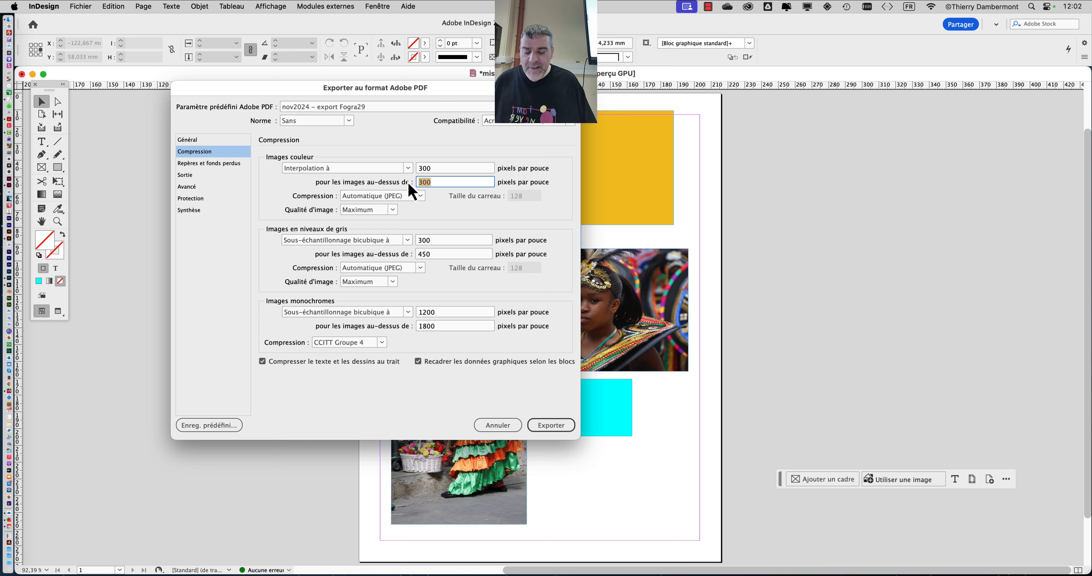
{"action": "key", "text": "alt"}
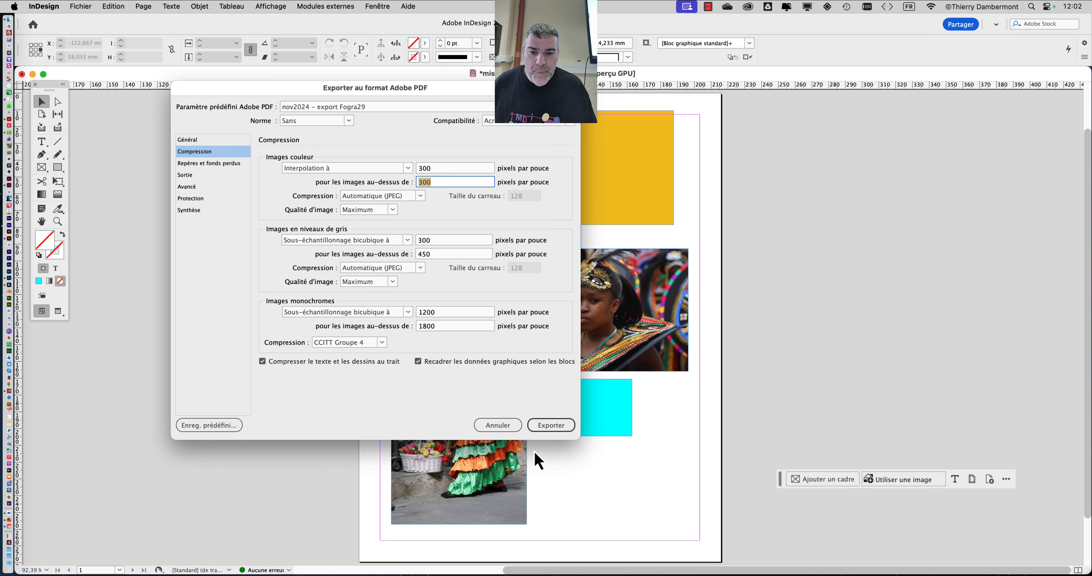
{"action": "left_click", "coordinate": [494, 425]}
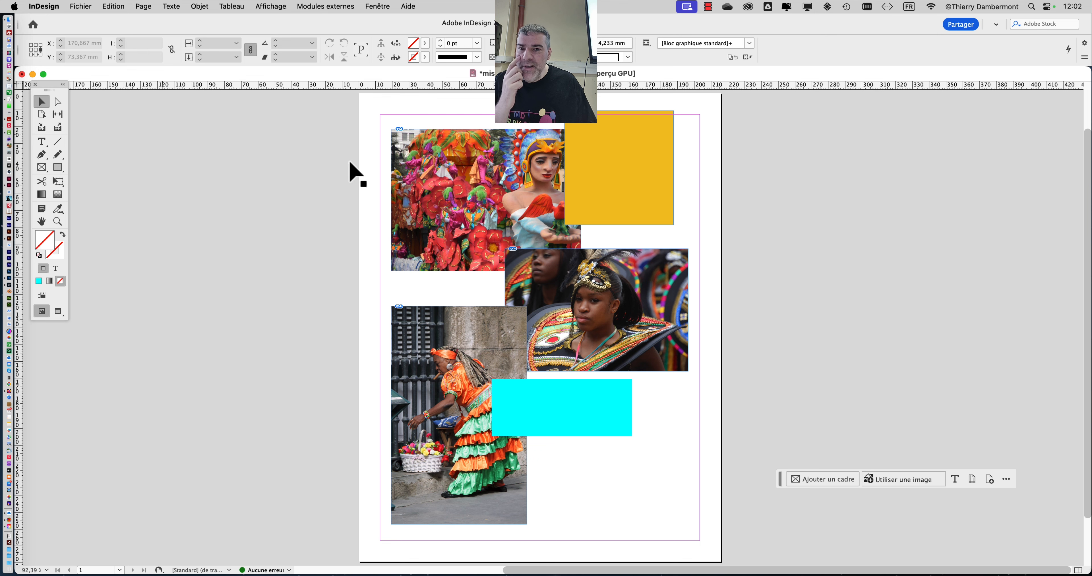
Select the flower parade photo at the top of the page and move the contextual task bar beside the page's lower left corner.
{"action": "left_click", "coordinate": [458, 172]}
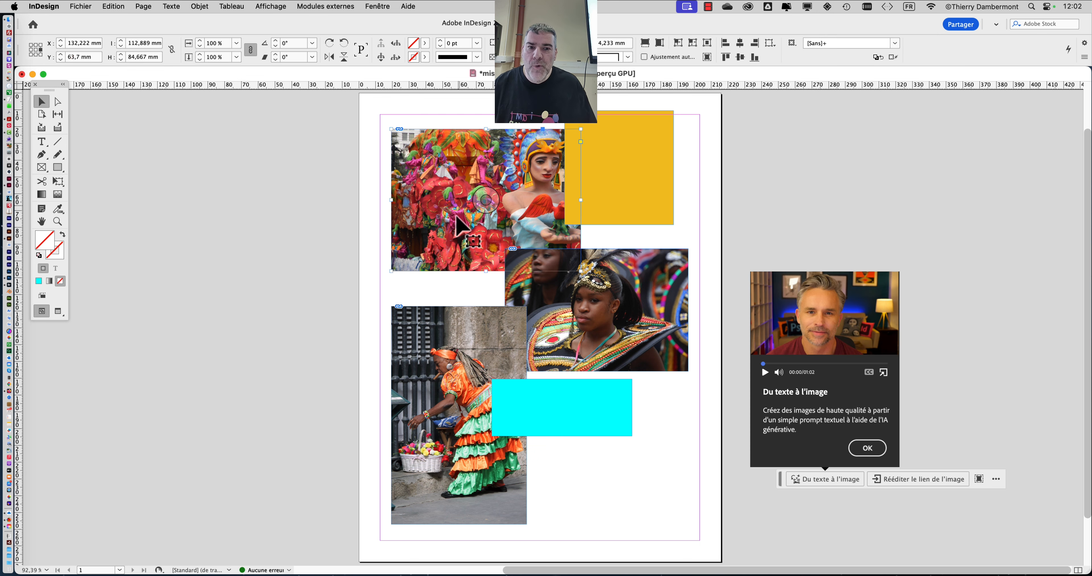
{"action": "left_click", "coordinate": [863, 449]}
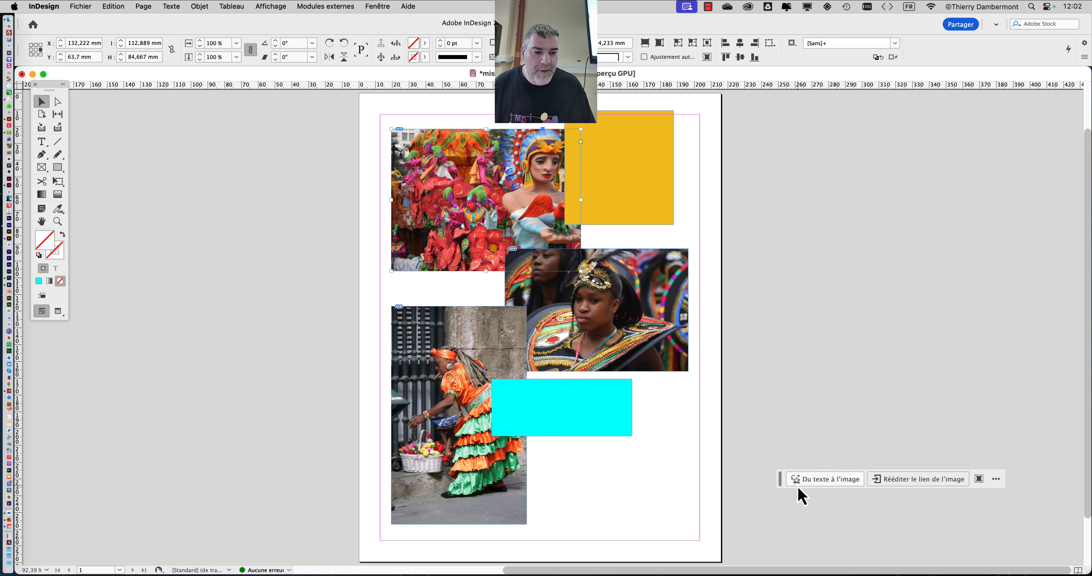
{"action": "left_click_drag", "start_coordinate": [780, 483], "coordinate": [35, 550]}
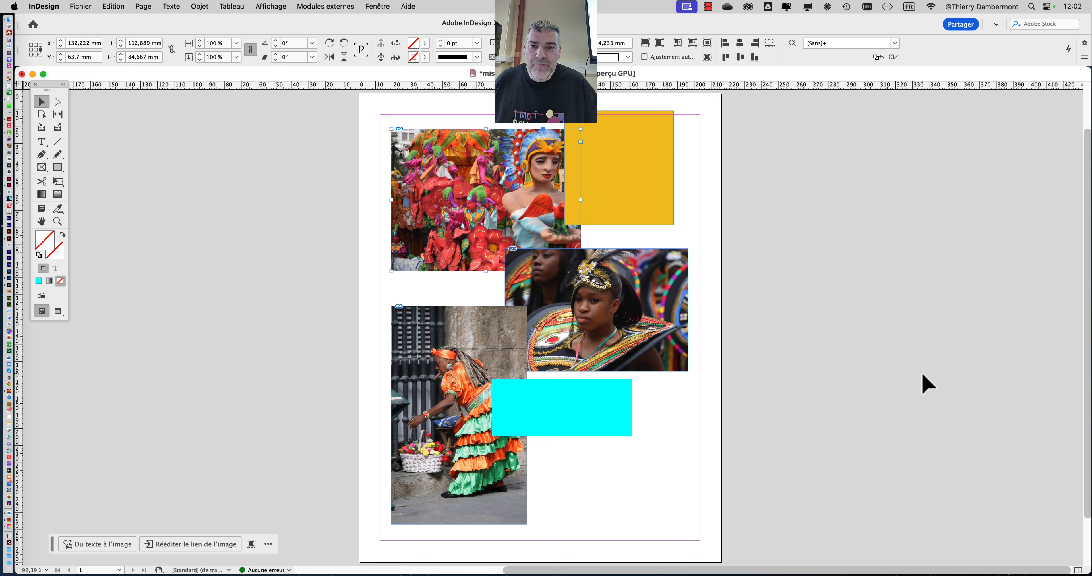
{"action": "left_click", "coordinate": [377, 6]}
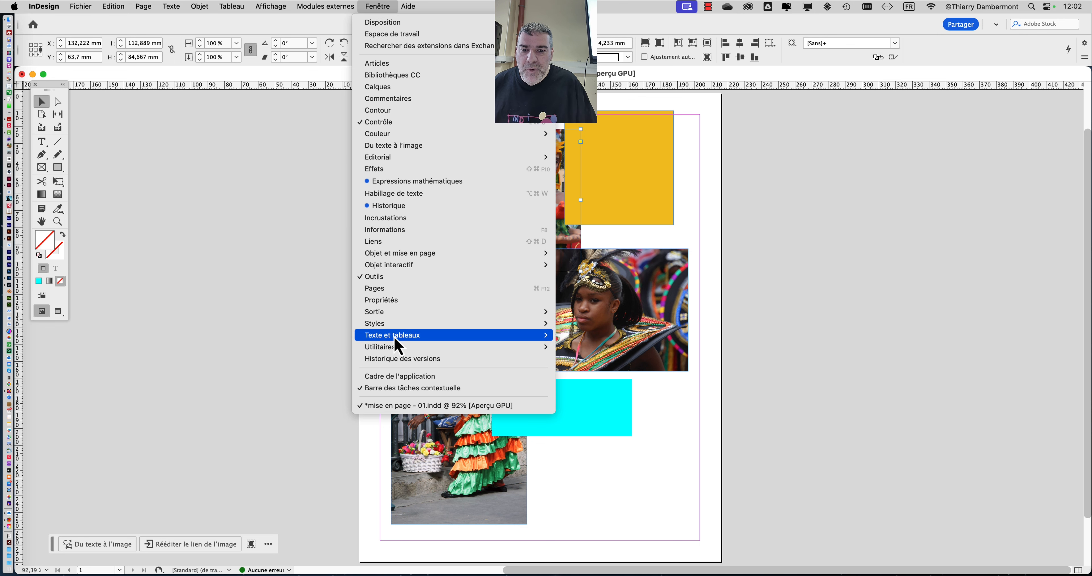
{"action": "mouse_move", "coordinate": [395, 341]}
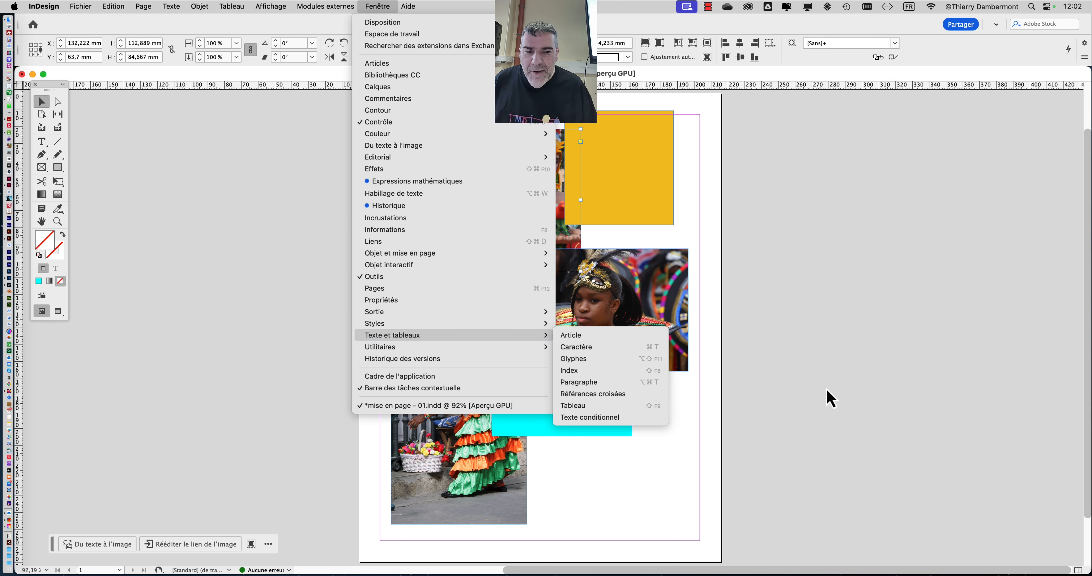
{"action": "left_click", "coordinate": [836, 379]}
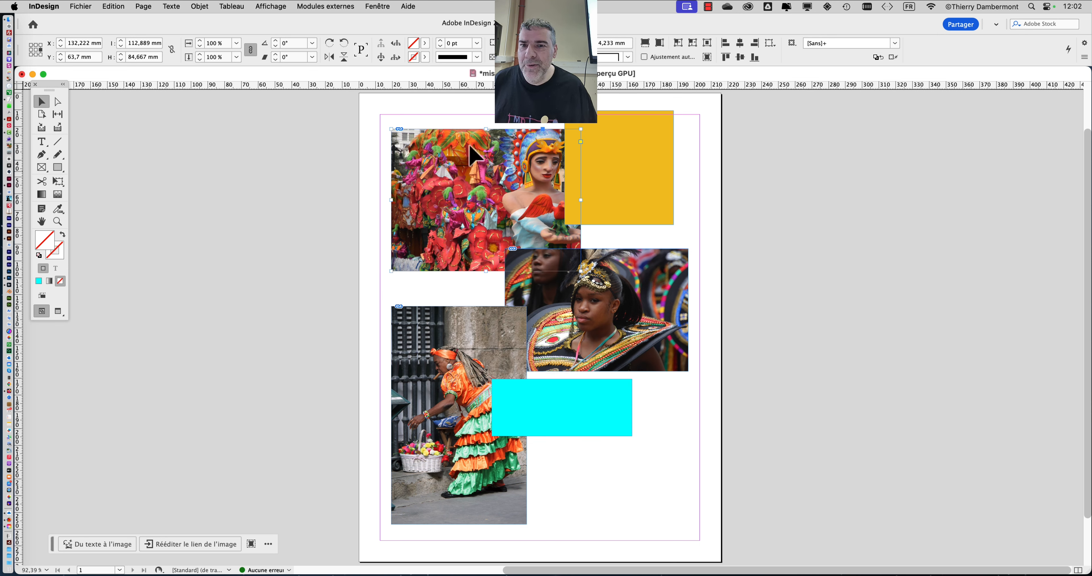
Show the Links panel, place it beside the toolbox, and enlarge its link information section to list all the photo's details.
{"action": "left_click", "coordinate": [377, 7]}
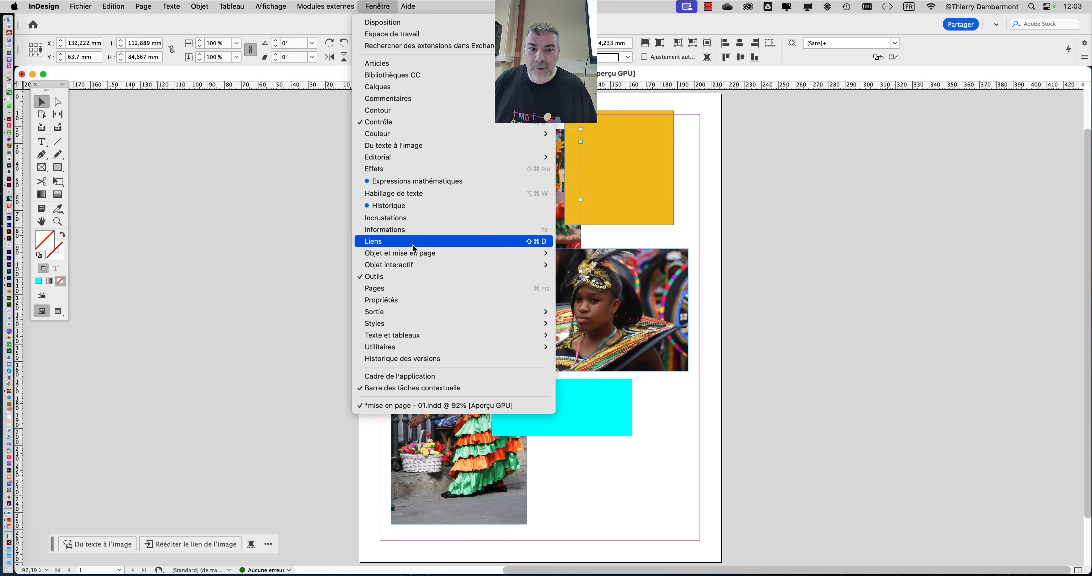
{"action": "left_click", "coordinate": [413, 243]}
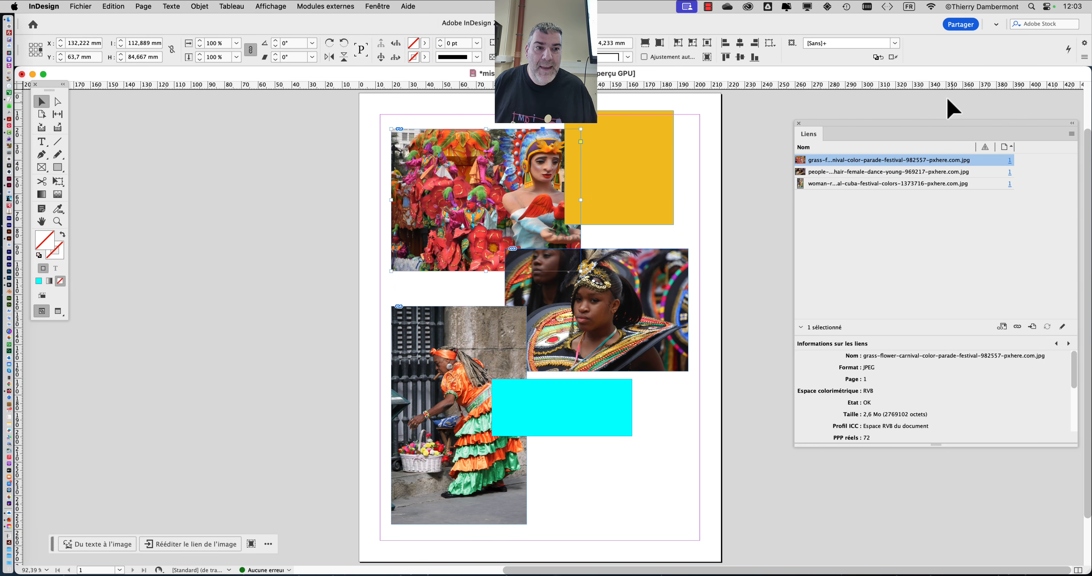
{"action": "left_click_drag", "start_coordinate": [855, 132], "coordinate": [134, 108]}
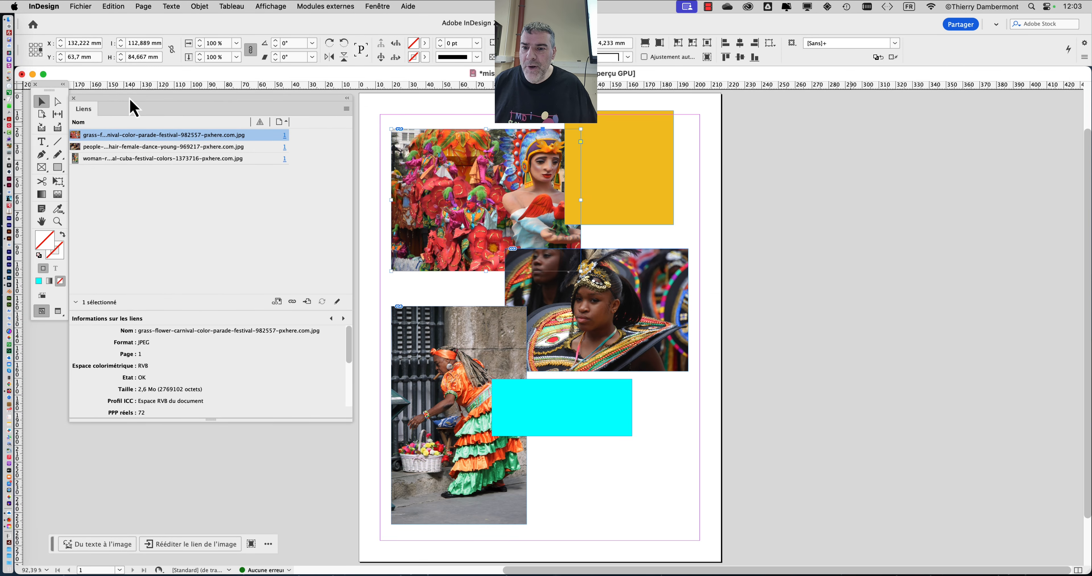
{"action": "left_click_drag", "start_coordinate": [276, 312], "coordinate": [277, 180]}
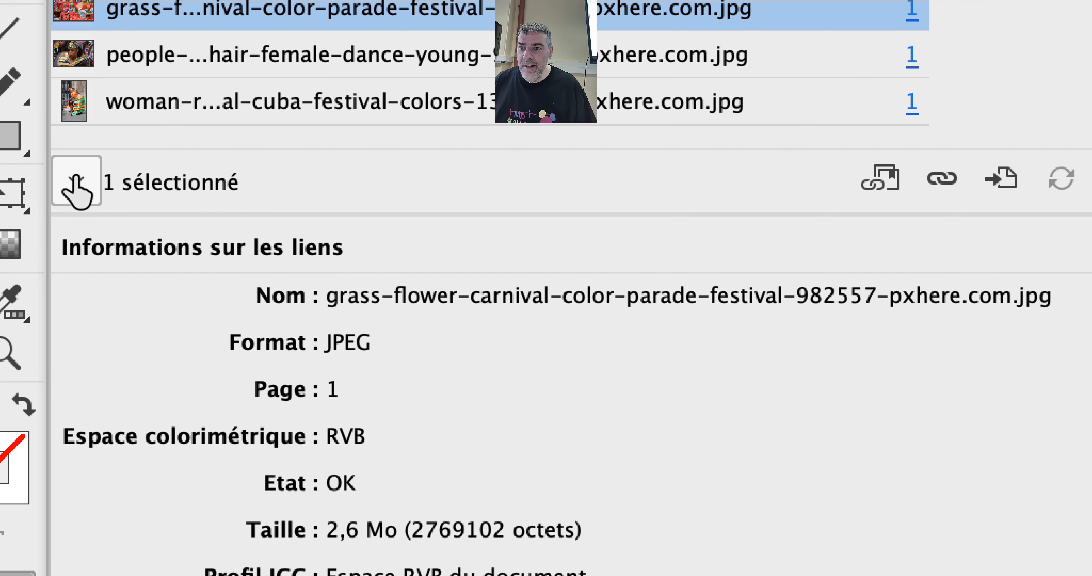
{"action": "left_click", "coordinate": [76, 179]}
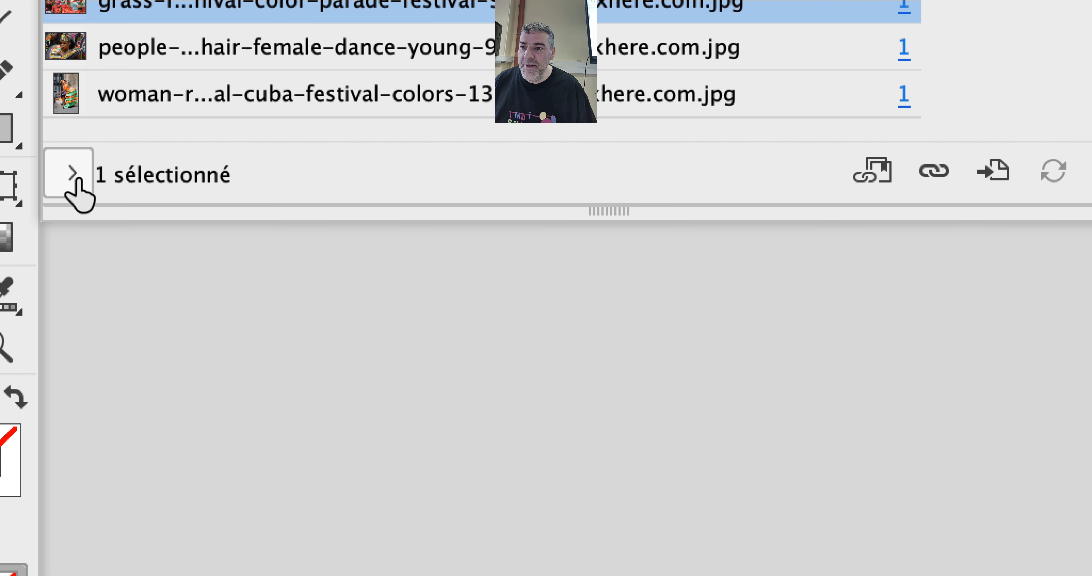
{"action": "left_click", "coordinate": [73, 175]}
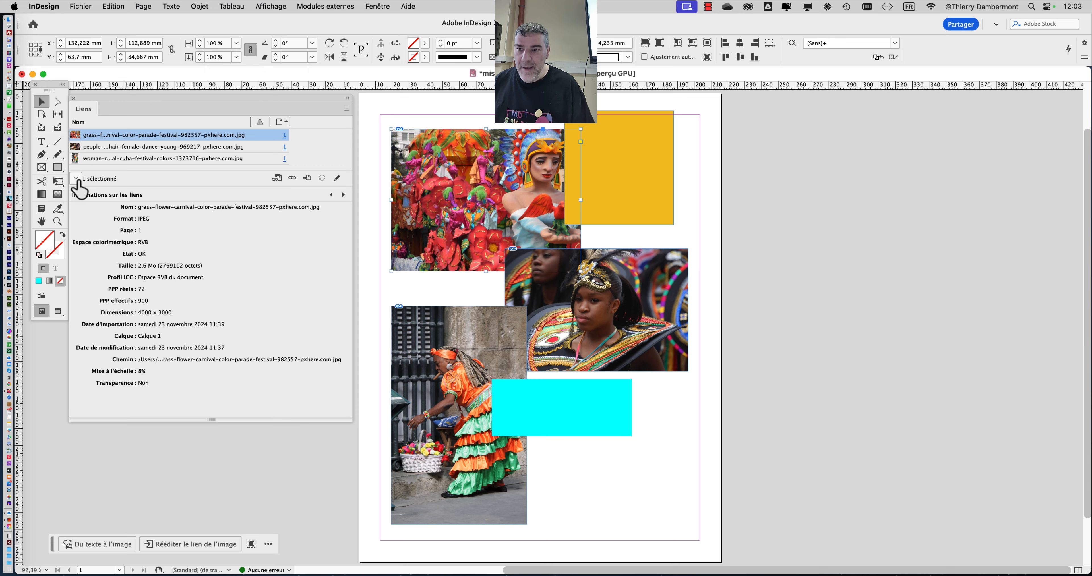
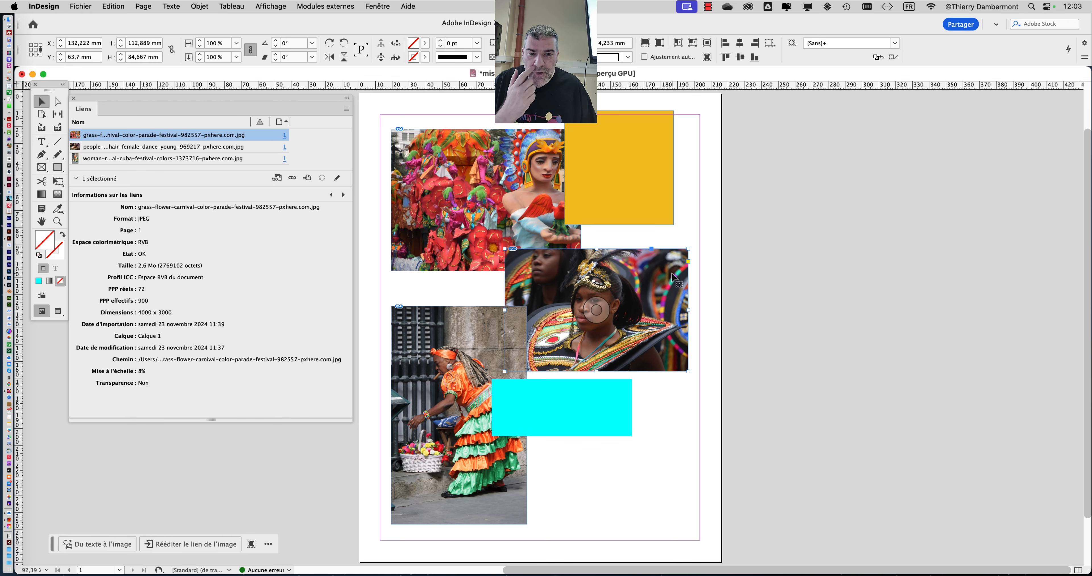
Select the three photos in turn and compare their actual and effective PPI values in the link information.
{"action": "left_click", "coordinate": [675, 280]}
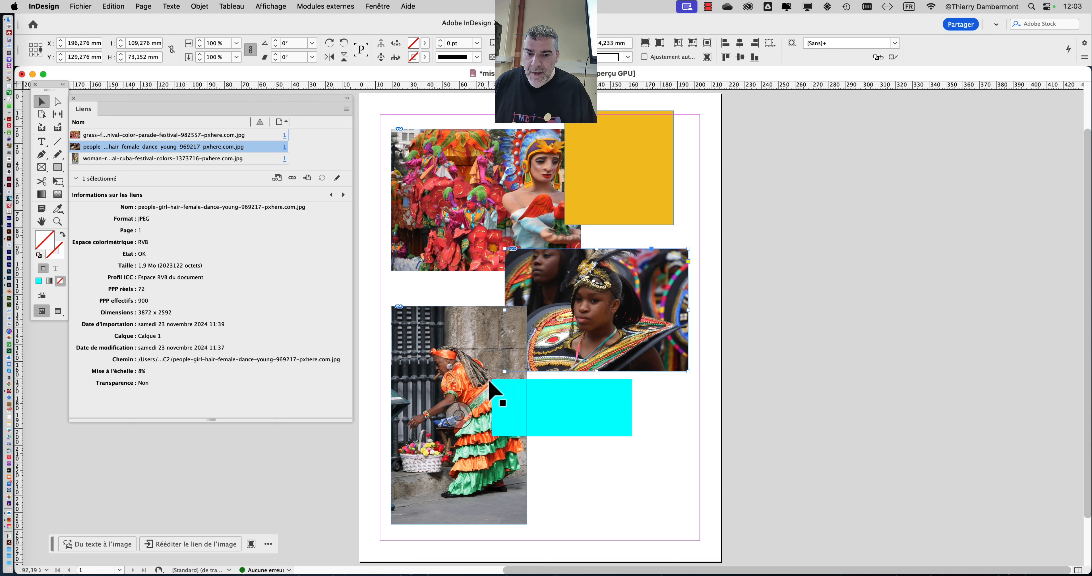
{"action": "left_click", "coordinate": [445, 390]}
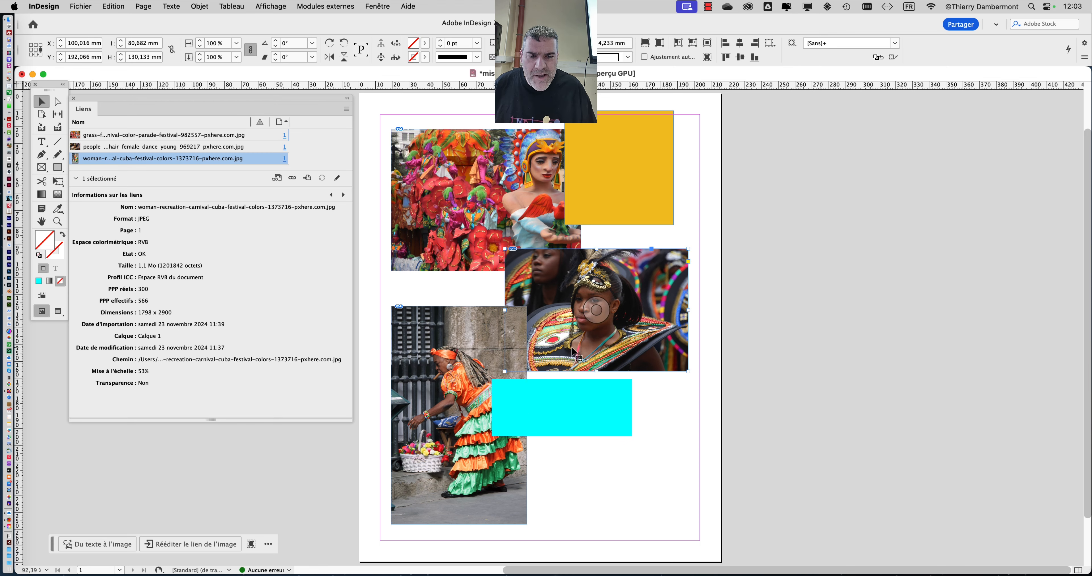
{"action": "left_click", "coordinate": [574, 358]}
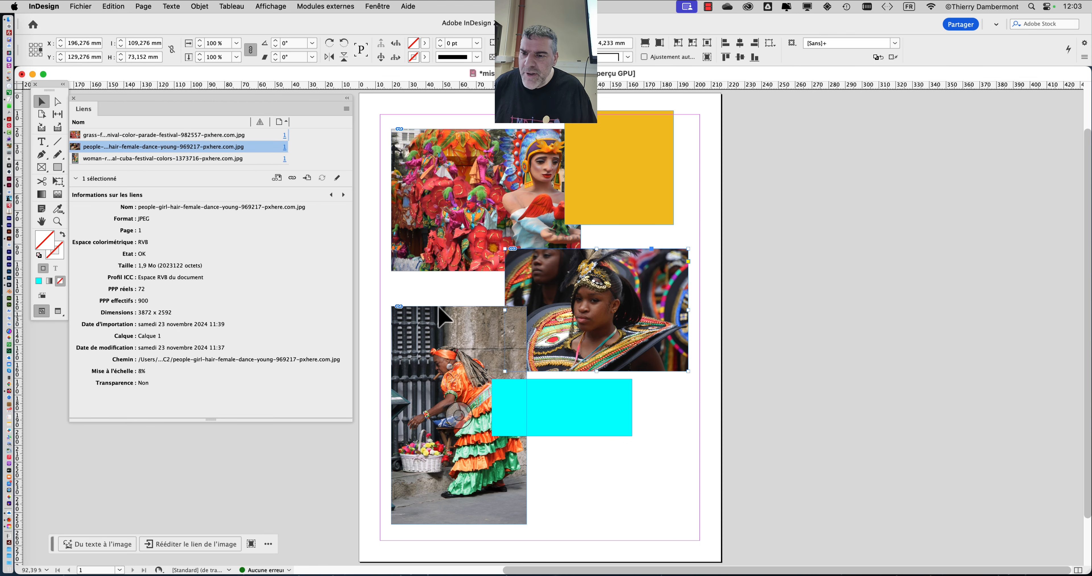
{"action": "left_click", "coordinate": [427, 239]}
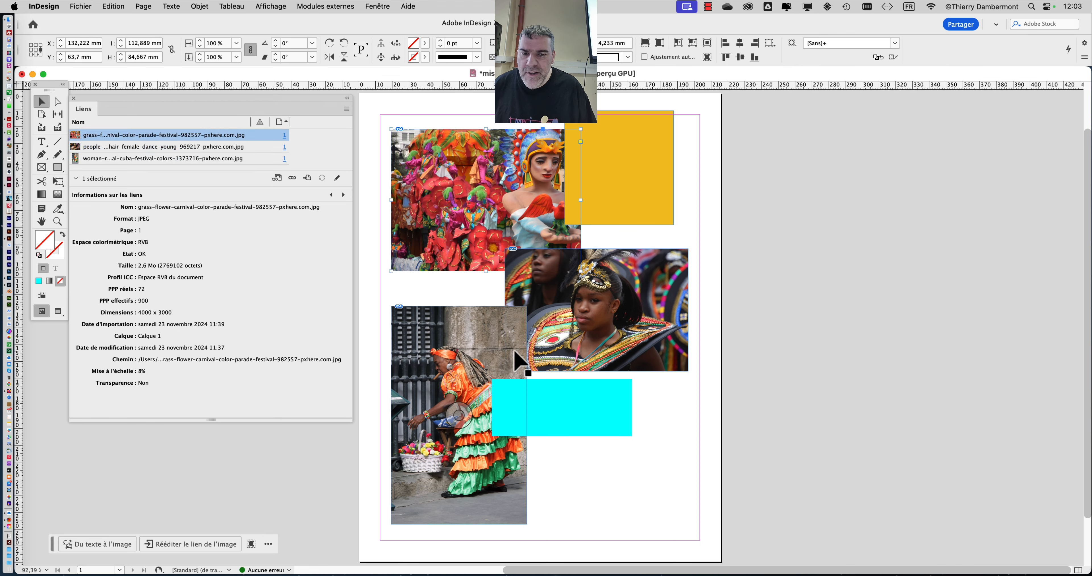
{"action": "left_click", "coordinate": [559, 347]}
{"action": "left_click", "coordinate": [392, 335]}
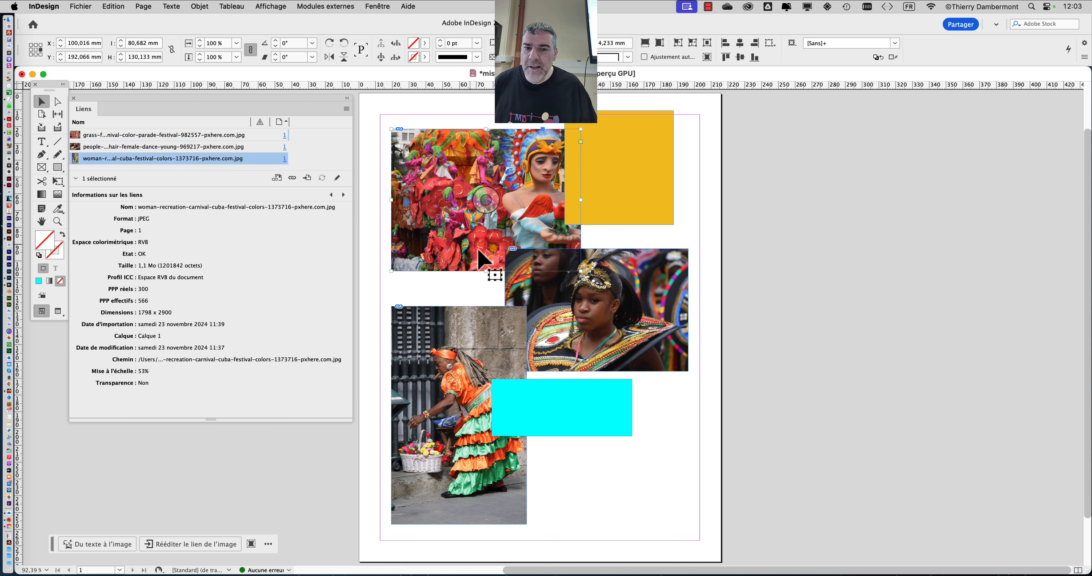
{"action": "left_click", "coordinate": [463, 244]}
{"action": "left_click", "coordinate": [584, 300]}
{"action": "left_click", "coordinate": [443, 344]}
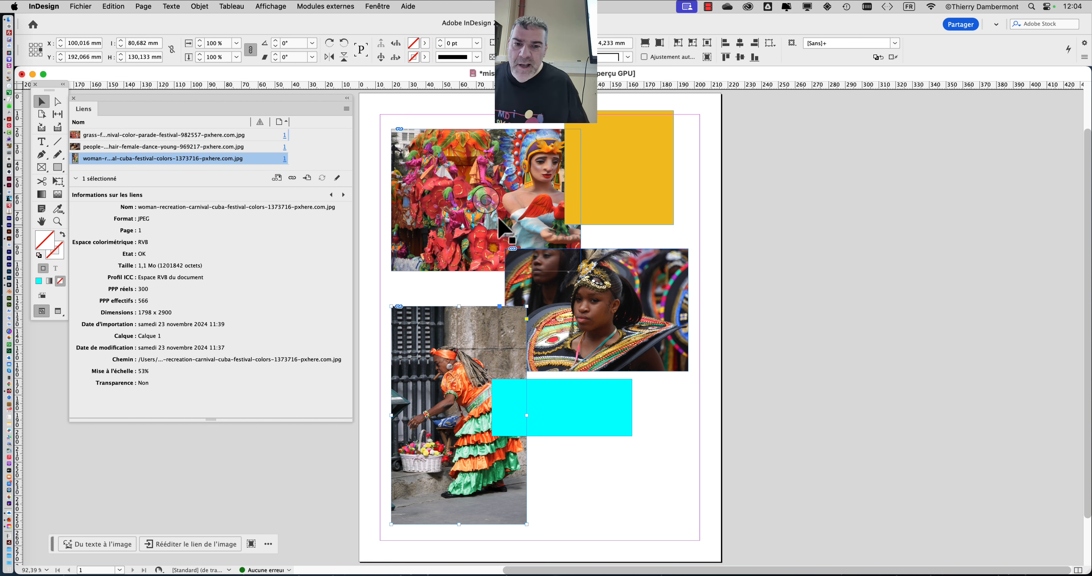
{"action": "left_click", "coordinate": [474, 210]}
{"action": "left_click", "coordinate": [586, 251]}
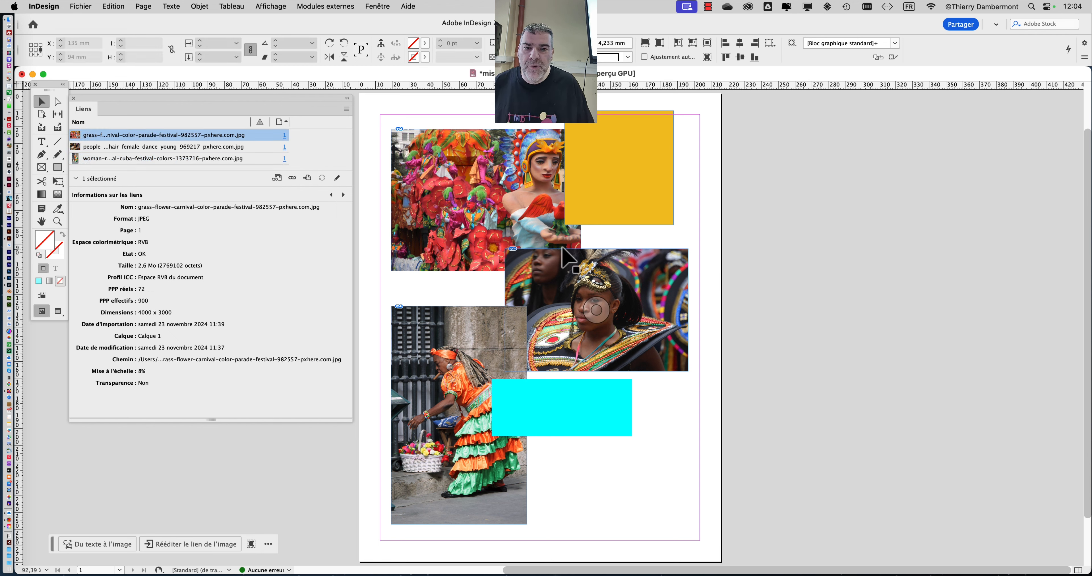
{"action": "left_click", "coordinate": [546, 242]}
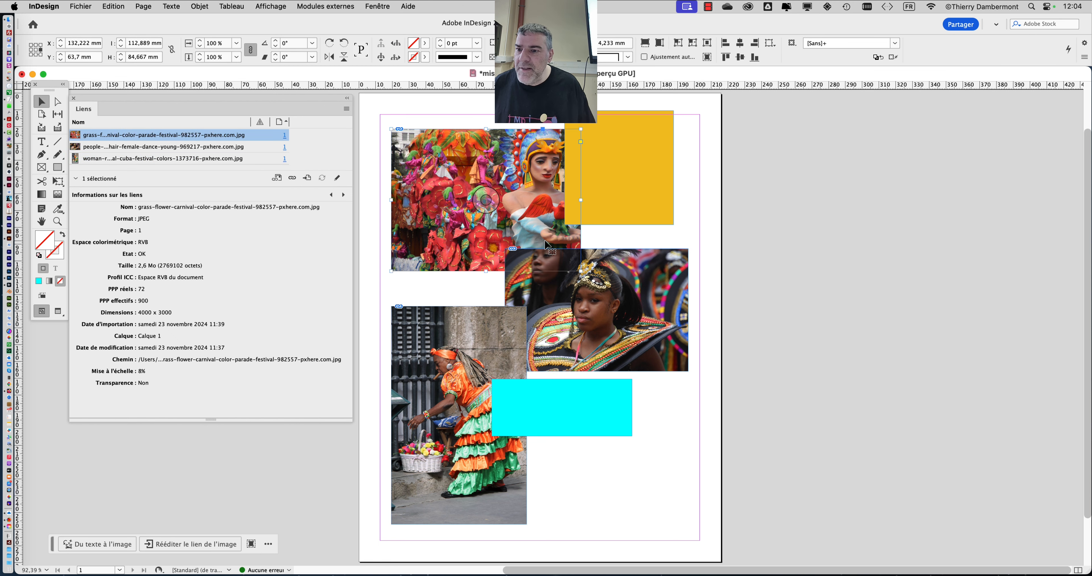
{"action": "left_click", "coordinate": [559, 324]}
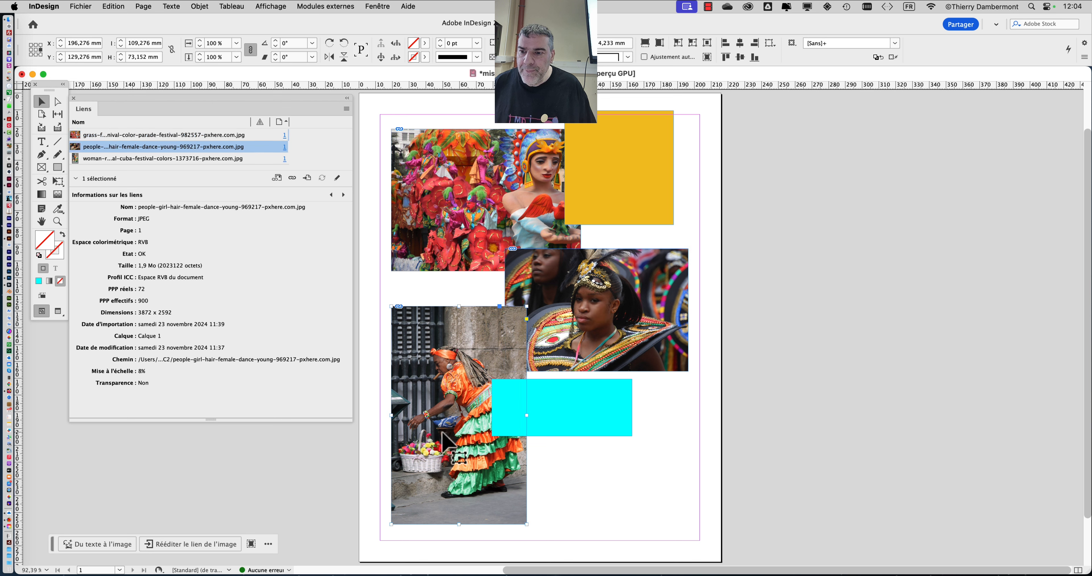
{"action": "left_click", "coordinate": [456, 452]}
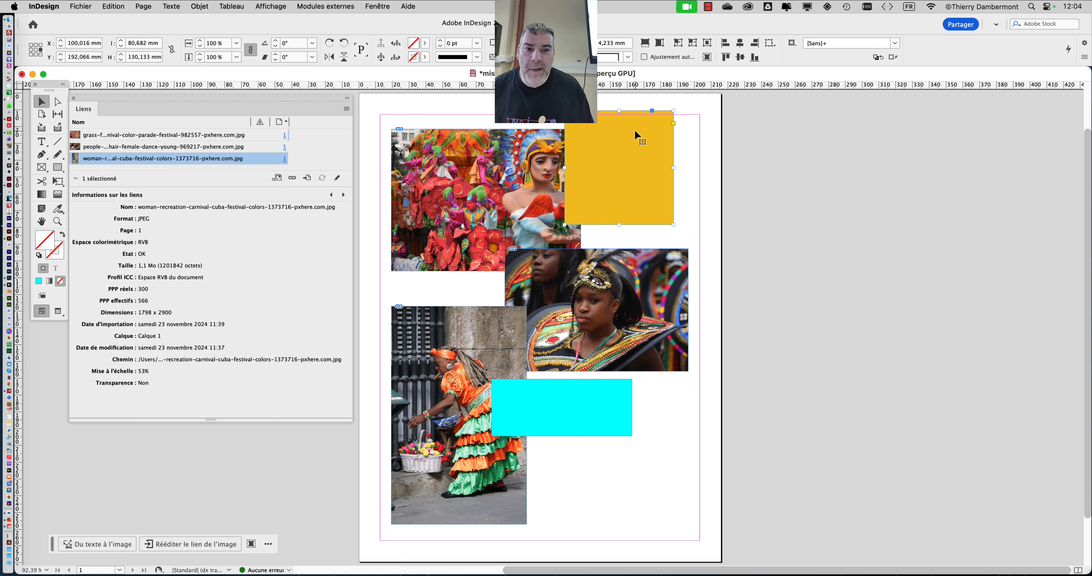
Move the yellow rectangle onto the flower parade photo's upper left area and the blue rectangle onto the lower end of the flower seller photo.
{"action": "left_click_drag", "start_coordinate": [636, 135], "coordinate": [445, 129]}
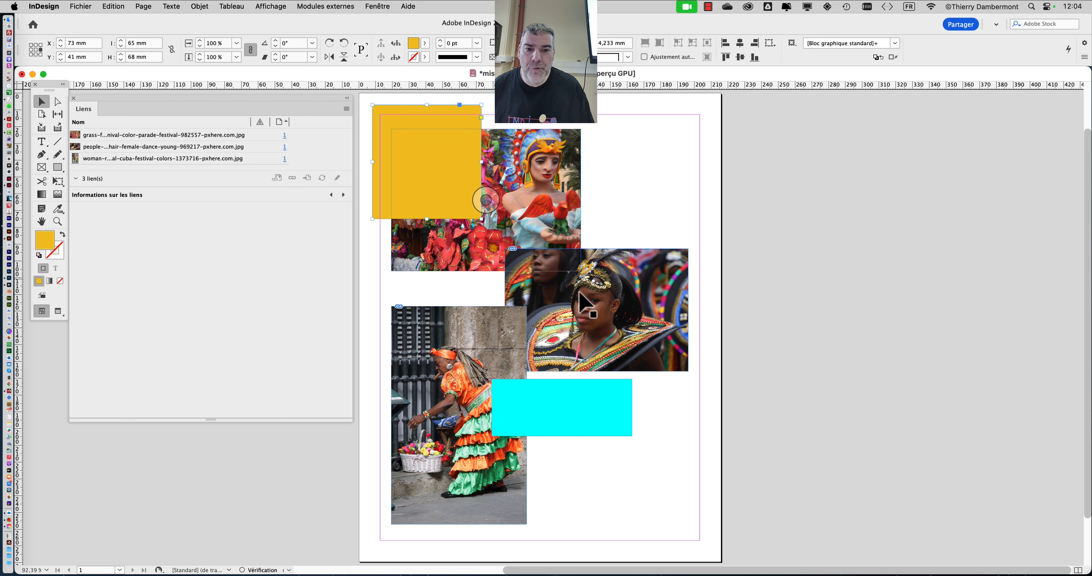
{"action": "left_click_drag", "start_coordinate": [628, 417], "coordinate": [520, 529]}
Crop the dancer portrait from both sides to about 60 mm wide and move it to the top of the page.
{"action": "left_click", "coordinate": [542, 334]}
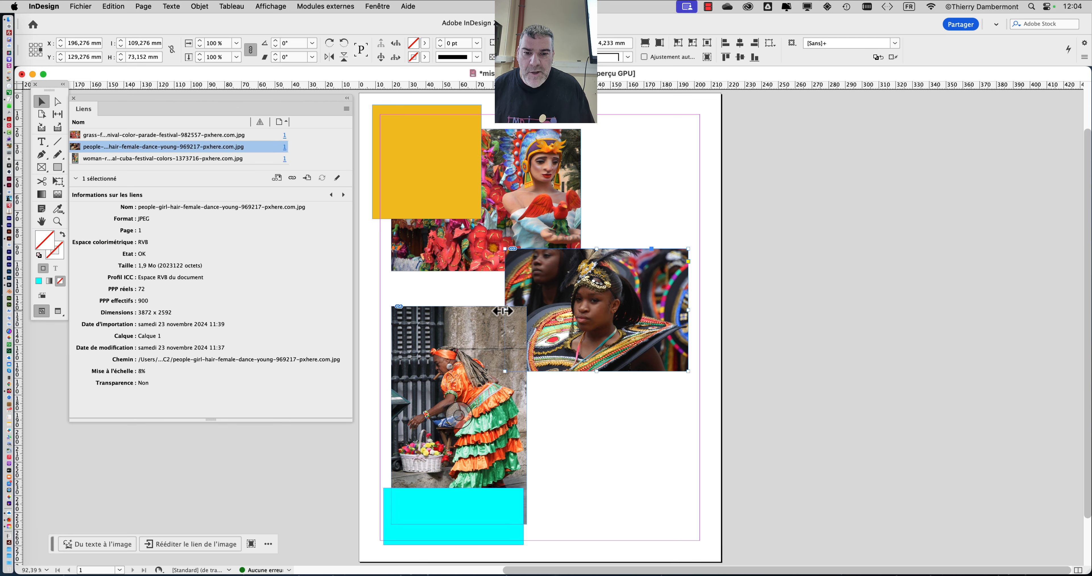
{"action": "left_click_drag", "start_coordinate": [503, 311], "coordinate": [552, 312]}
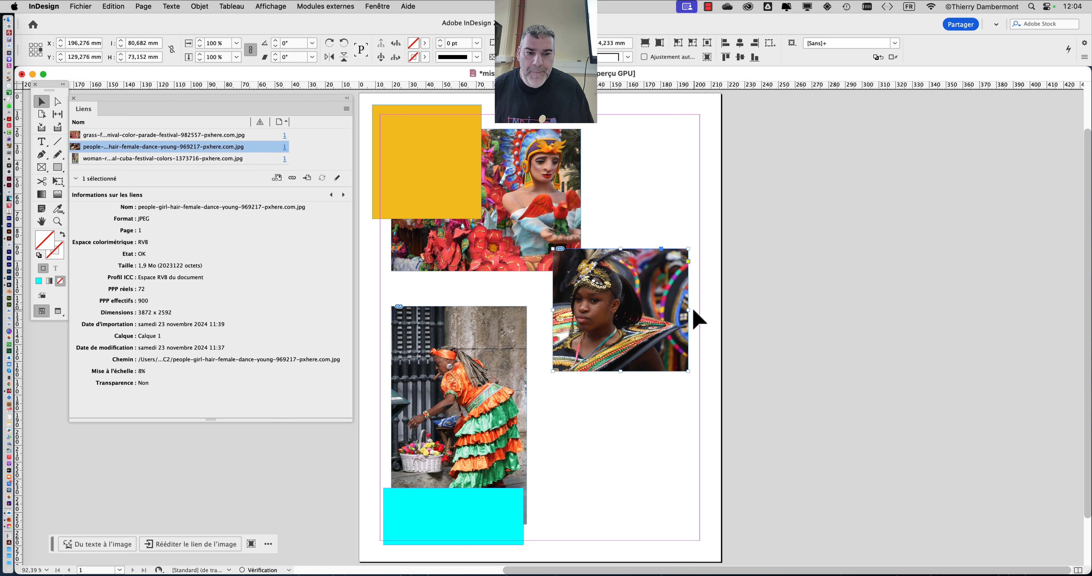
{"action": "left_click_drag", "start_coordinate": [694, 311], "coordinate": [654, 310]}
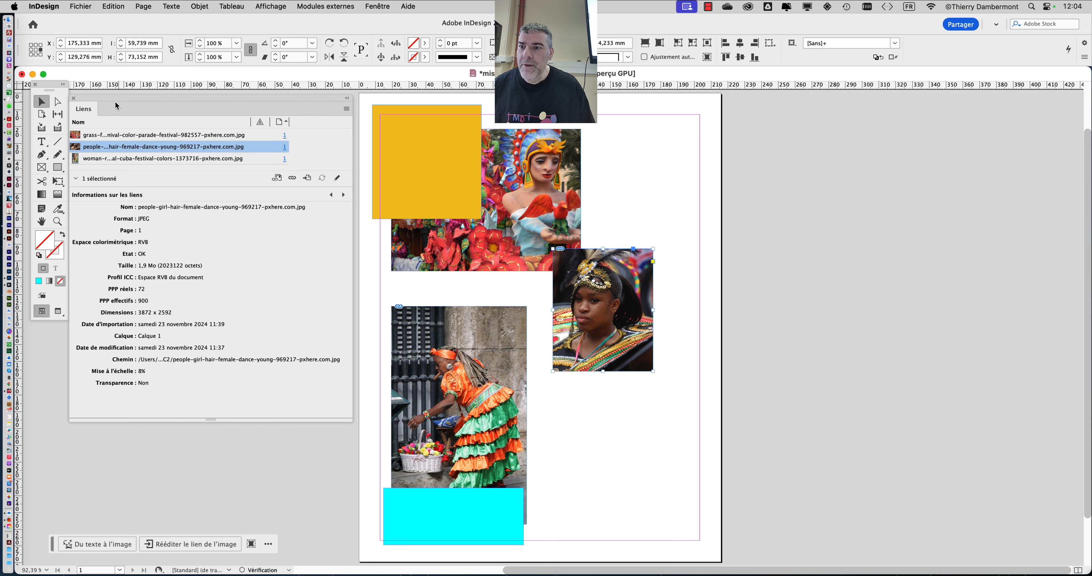
{"action": "left_click_drag", "start_coordinate": [585, 271], "coordinate": [567, 126]}
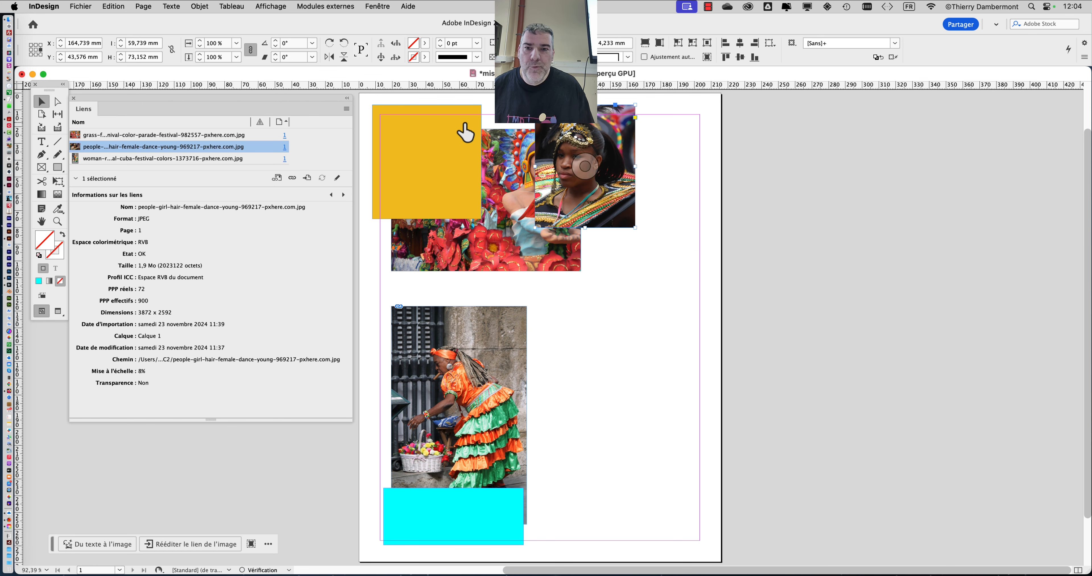
Enlarge the dancer portrait with Free Transform to about 228 by 279 mm and align its upper edge with the page top.
{"action": "left_click", "coordinate": [60, 182]}
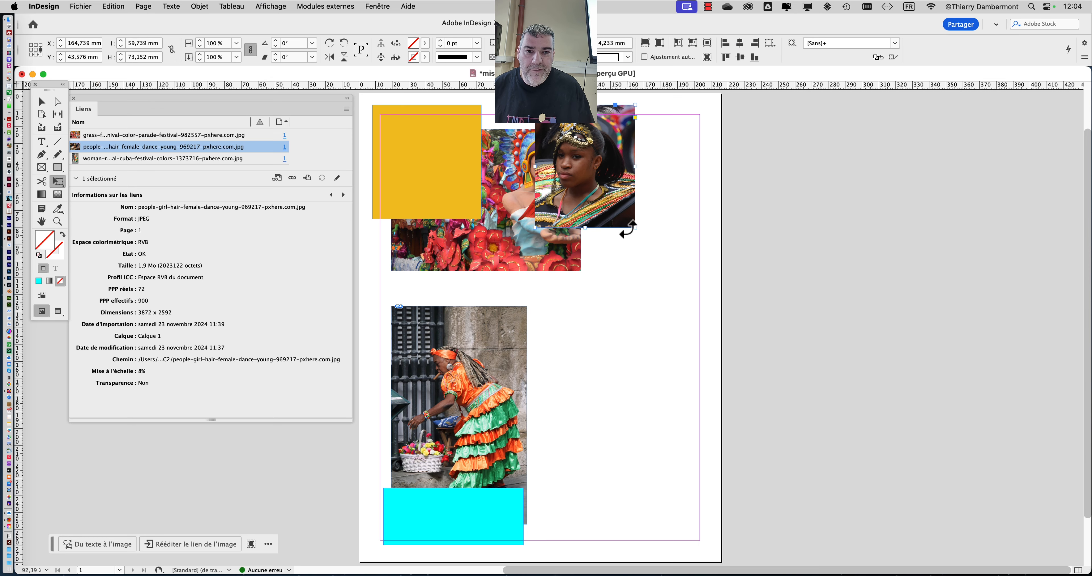
{"action": "left_click_drag", "start_coordinate": [638, 230], "coordinate": [816, 511]}
{"action": "key", "text": "super+minus"}
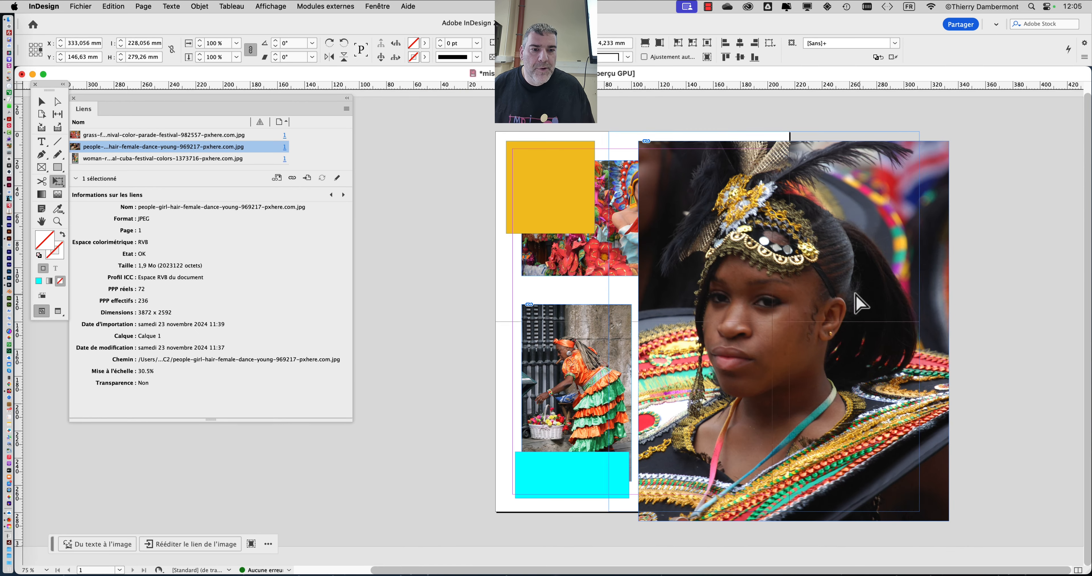
{"action": "left_click_drag", "start_coordinate": [899, 315], "coordinate": [846, 306]}
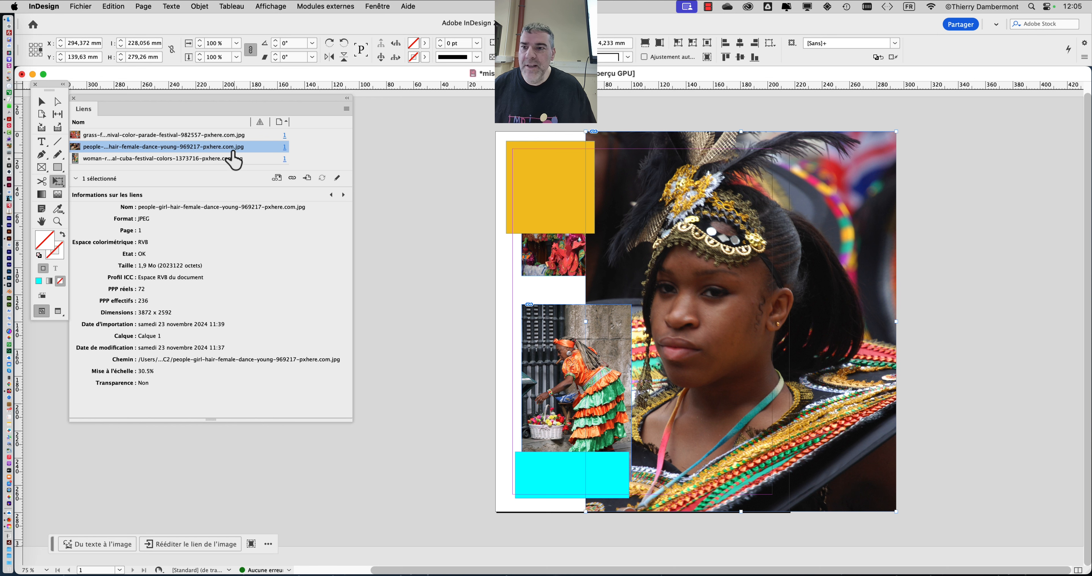
Bring the flower parade photo and the yellow rectangle together to the front of the stacking order, and deselect them.
{"action": "left_click", "coordinate": [41, 102]}
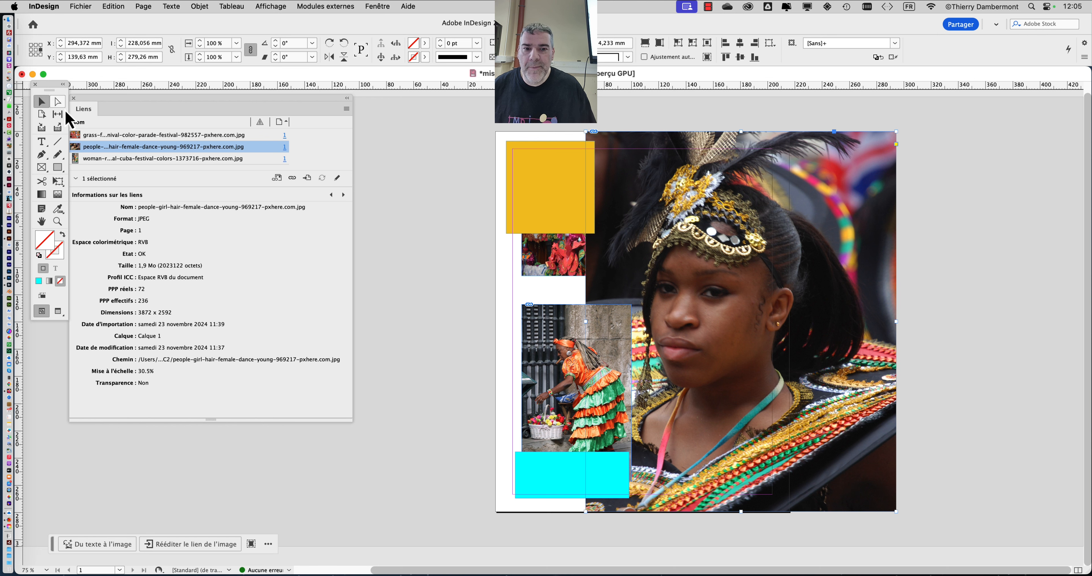
{"action": "left_click", "coordinate": [575, 267]}
{"action": "left_click", "coordinate": [520, 189], "text": "shift"}
{"action": "left_click", "coordinate": [200, 6]}
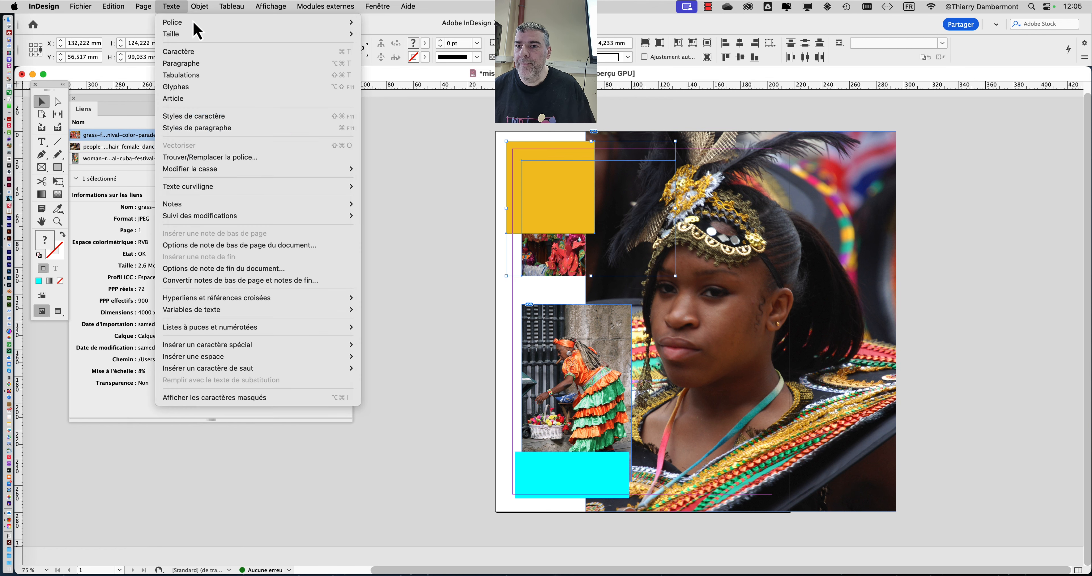
{"action": "mouse_move", "coordinate": [206, 47]}
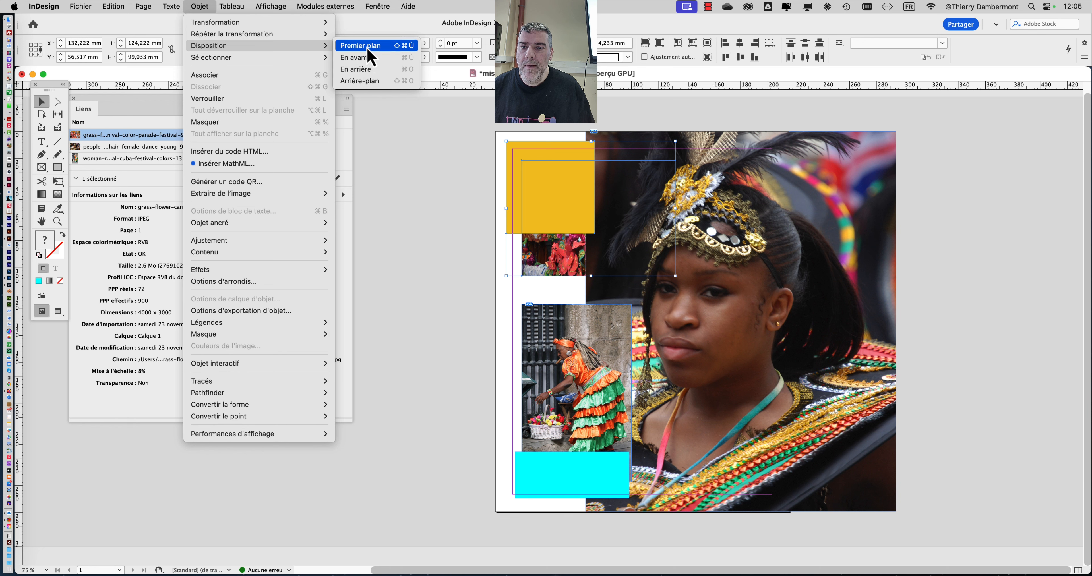
{"action": "left_click", "coordinate": [367, 45]}
{"action": "left_click", "coordinate": [433, 246]}
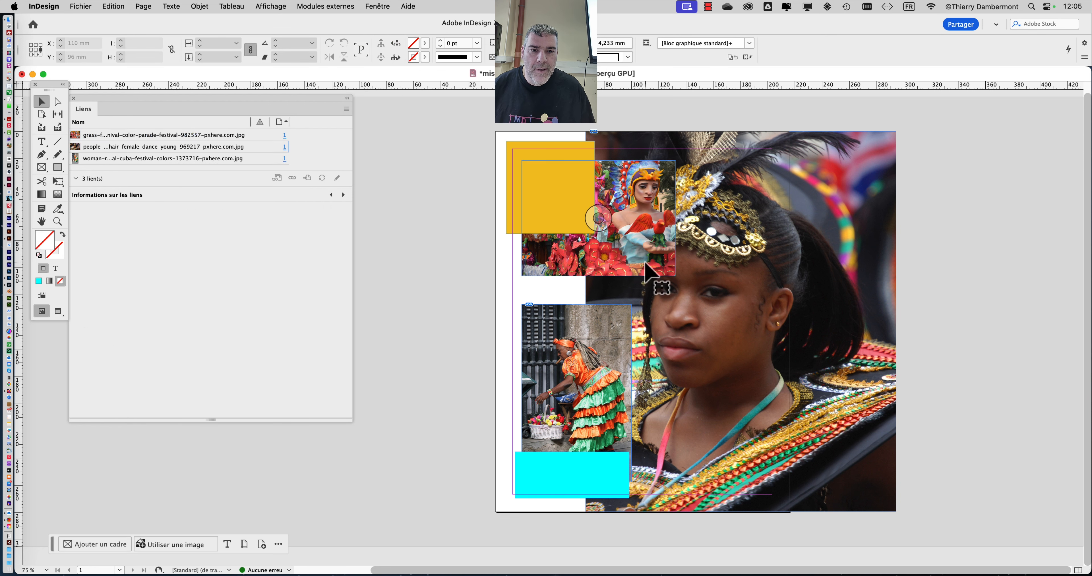
Enlarge the dancer portrait with Free Transform to about 239 by 293 mm so it extends past the page edges, and deselect it.
{"action": "left_click", "coordinate": [668, 234]}
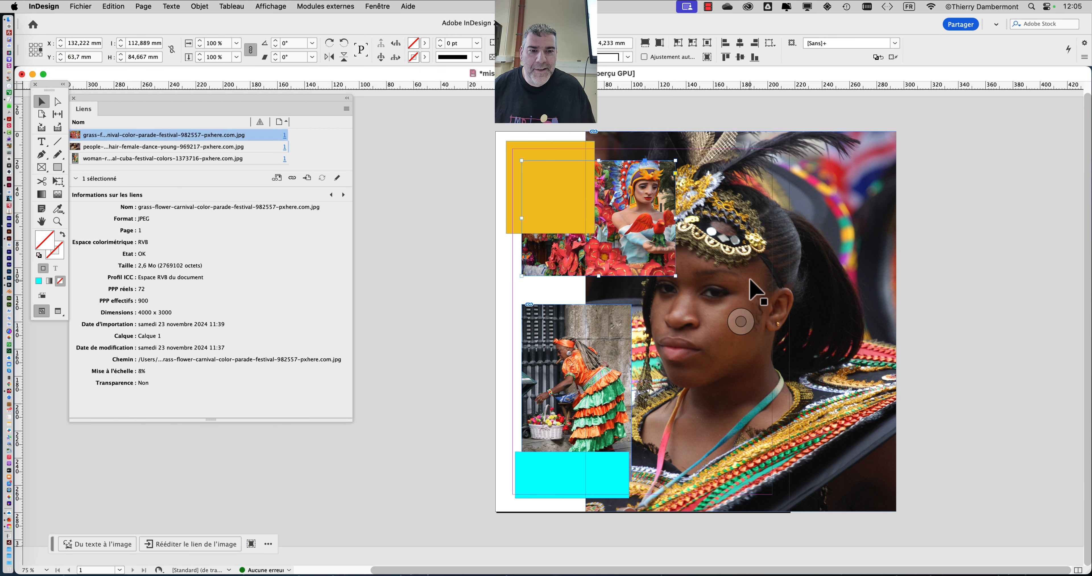
{"action": "left_click", "coordinate": [695, 396]}
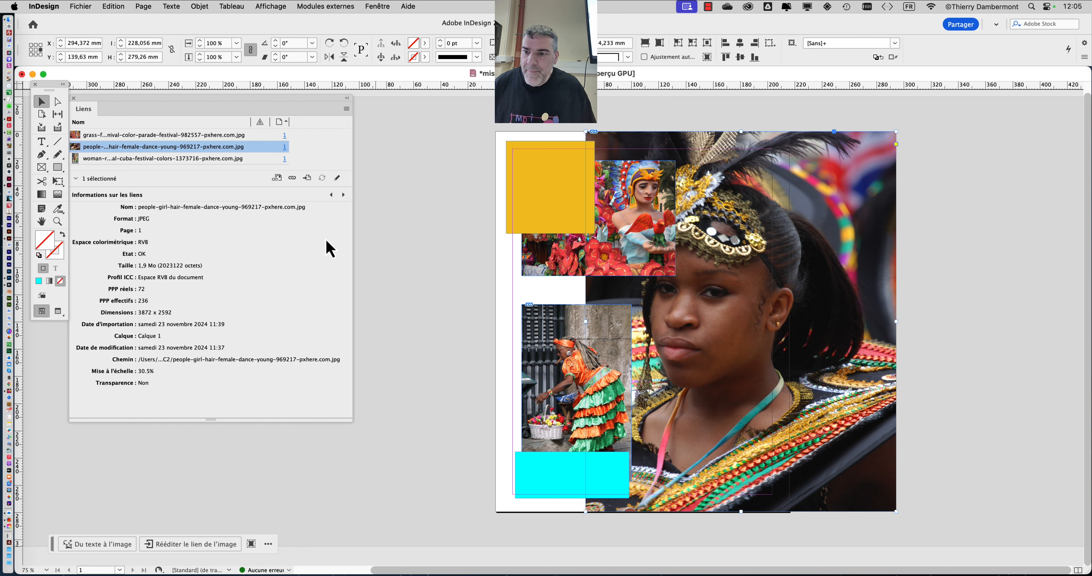
{"action": "left_click", "coordinate": [63, 185]}
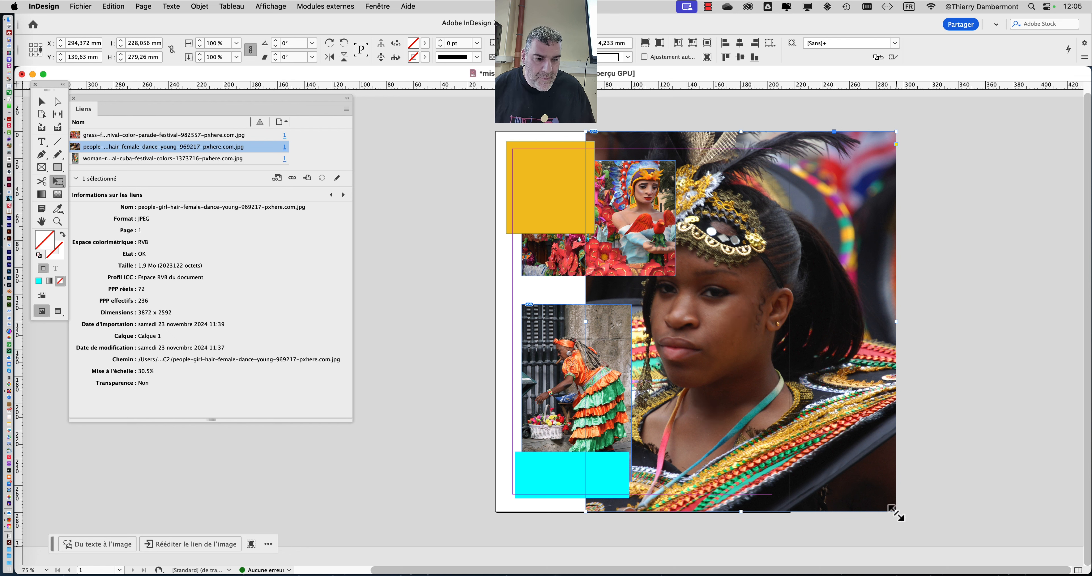
{"action": "left_click_drag", "start_coordinate": [896, 514], "coordinate": [901, 519]}
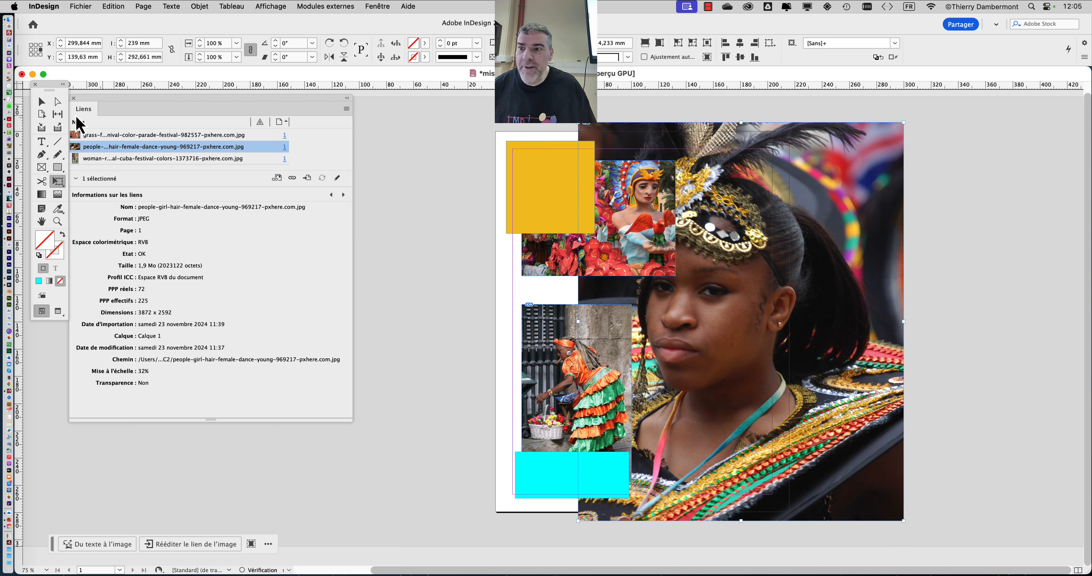
{"action": "key", "text": "v"}
{"action": "left_click", "coordinate": [482, 300]}
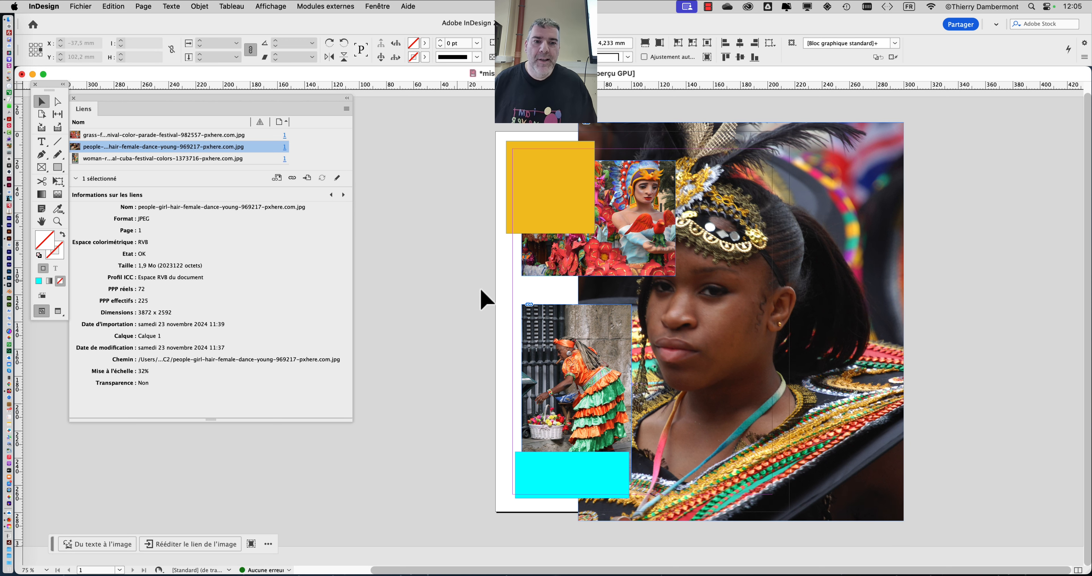
Examine the enlarged dancer portrait's link information, bringing the Liens window closer to the page.
{"action": "left_click", "coordinate": [707, 314]}
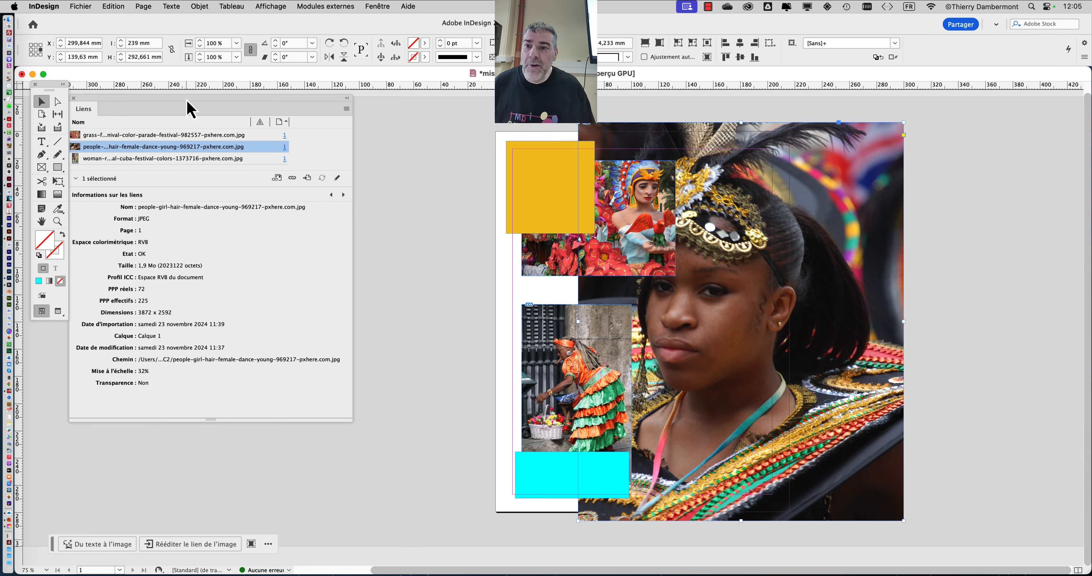
{"action": "left_click_drag", "start_coordinate": [189, 109], "coordinate": [257, 129]}
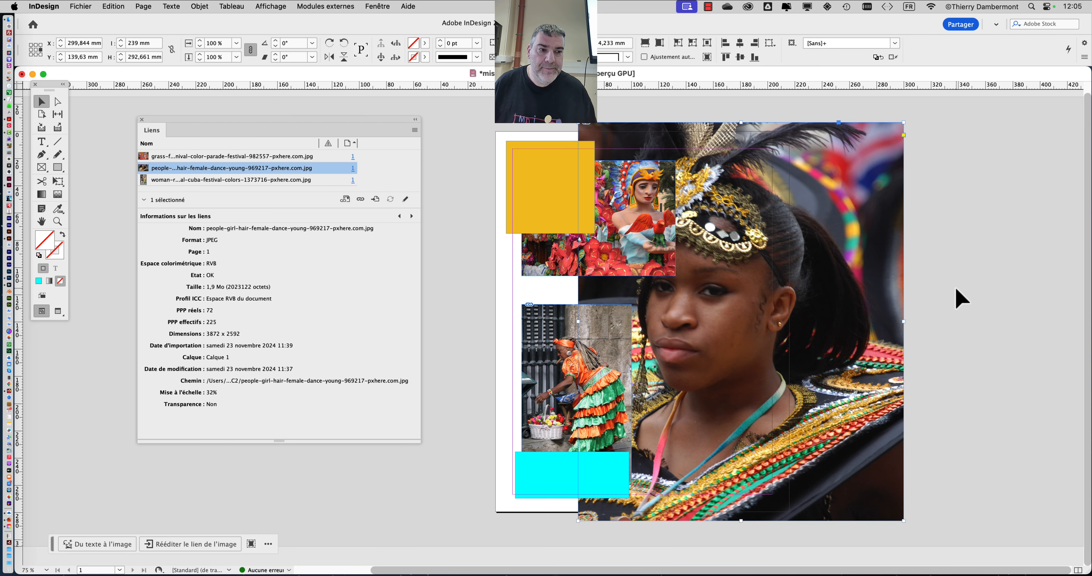
{"action": "left_click", "coordinate": [955, 289]}
Save the layout as a new version named mise en page - 02.indd in the m11j23 CRC2 folder.
{"action": "left_click", "coordinate": [111, 6]}
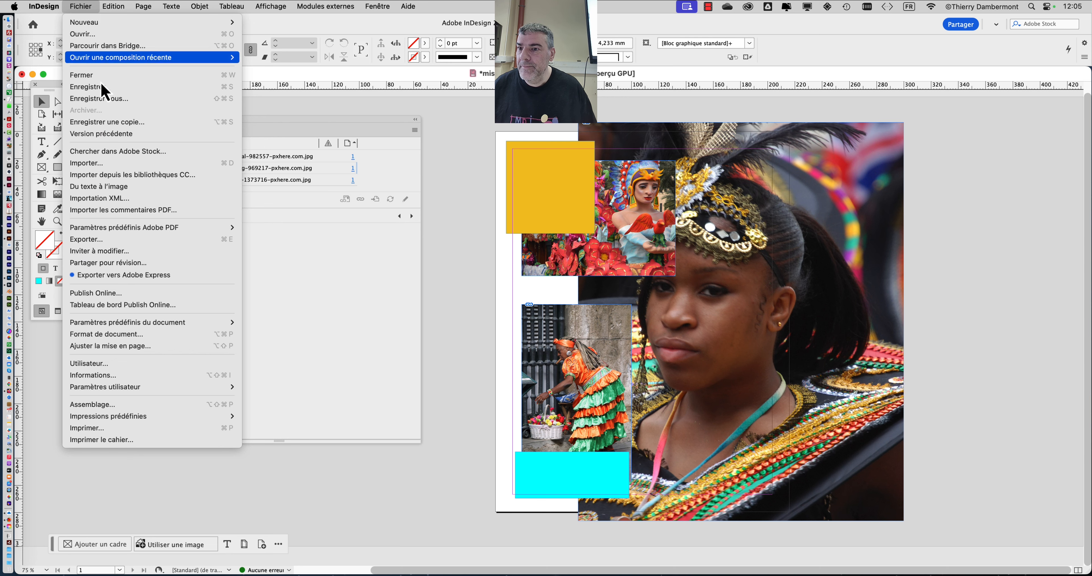
{"action": "key", "text": "super+shift+s"}
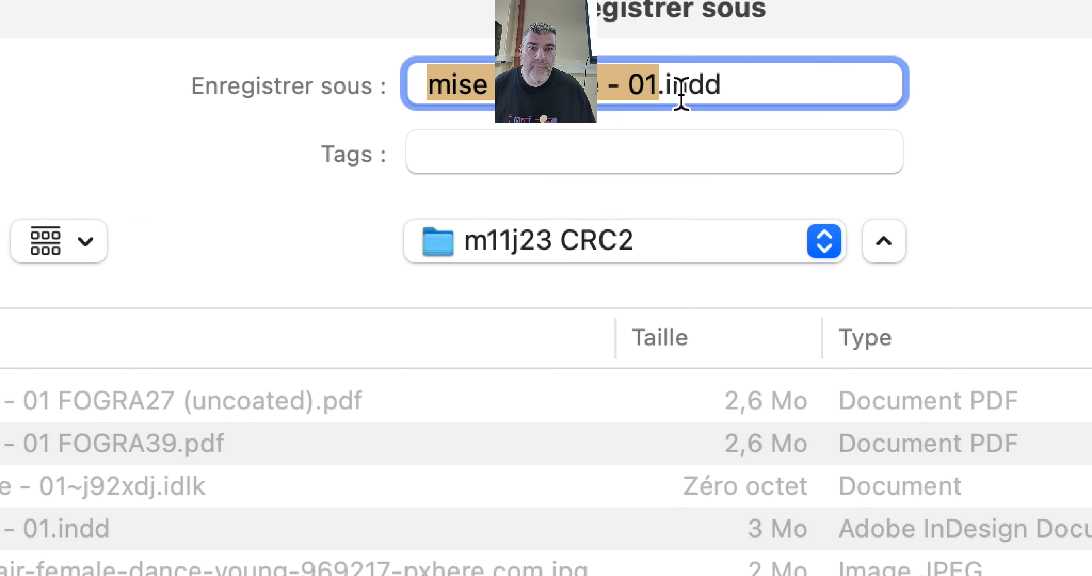
{"action": "left_click_drag", "start_coordinate": [666, 94], "coordinate": [679, 94]}
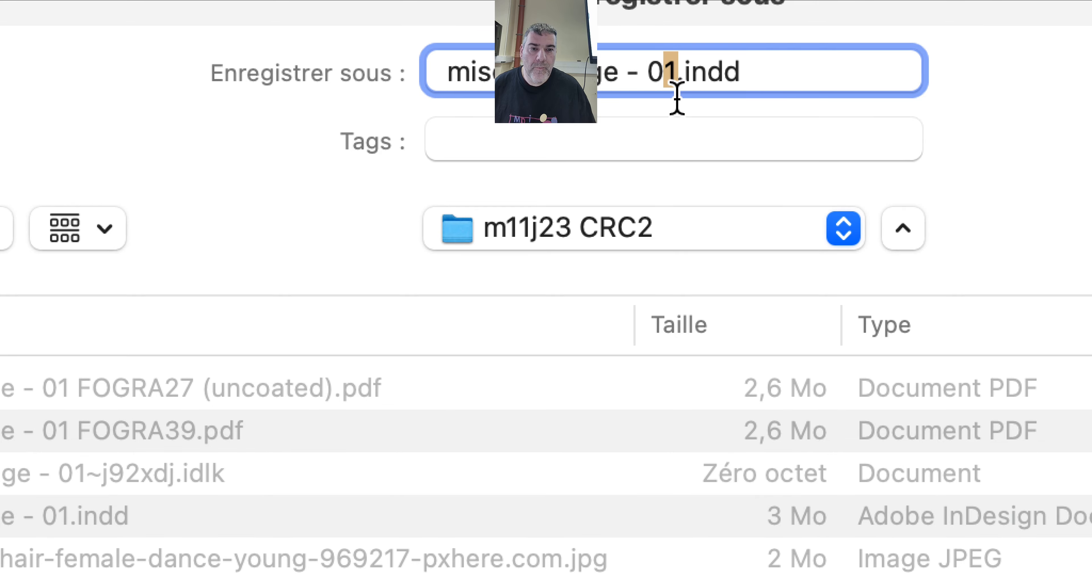
{"action": "type", "text": "2"}
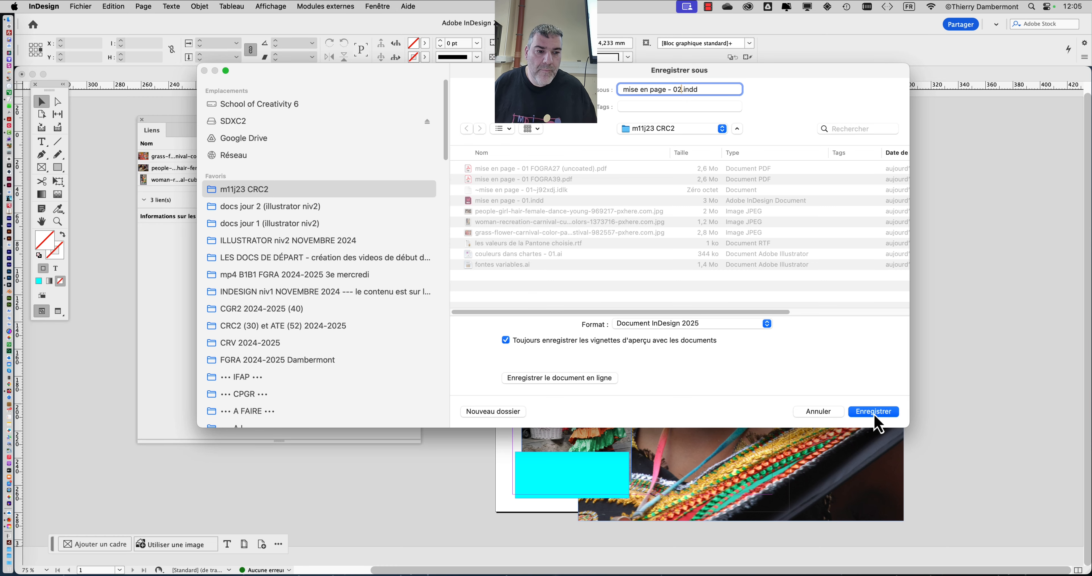
{"action": "left_click", "coordinate": [875, 414]}
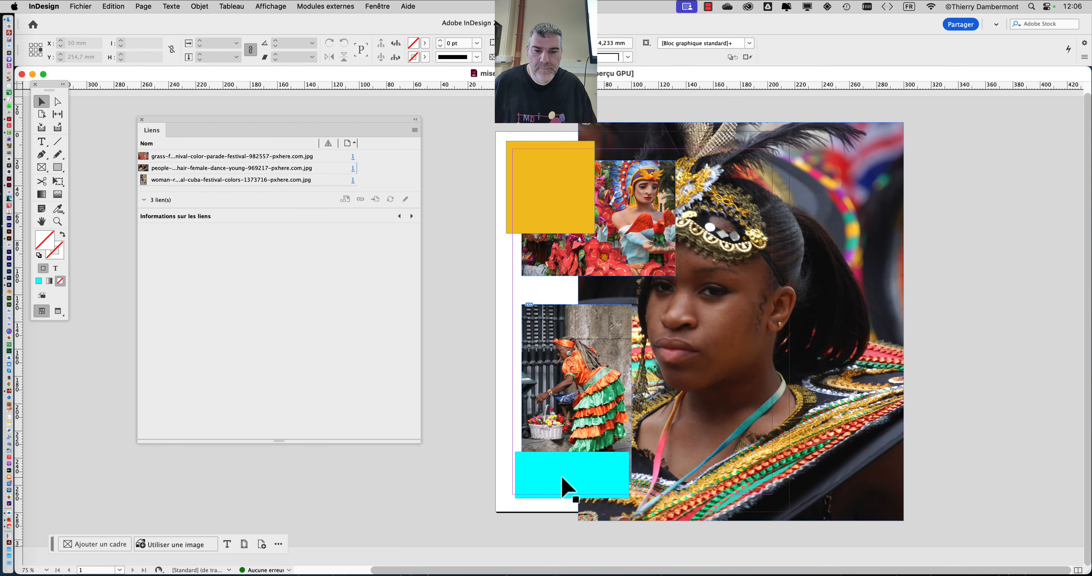
Move the blue rectangle sideways so it overlaps both the flower seller photo and the dancer portrait, and display the page in preview mode.
{"action": "left_click", "coordinate": [568, 489]}
{"action": "mouse_move", "coordinate": [568, 490]}
{"action": "left_mouse_down"}
{"action": "mouse_move", "coordinate": [594, 472]}
{"action": "mouse_move", "coordinate": [572, 492]}
{"action": "left_mouse_up"}
{"action": "left_click", "coordinate": [453, 507]}
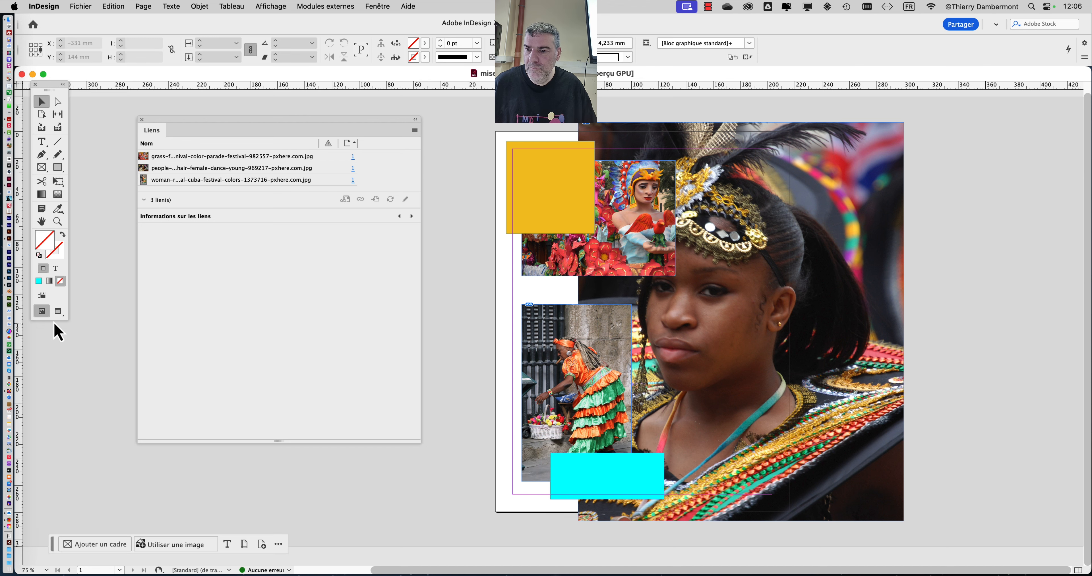
{"action": "left_click", "coordinate": [58, 314]}
Shrink the flower parade photo with Free Transform to about 75 by 56 mm, keeping its upper left corner in place.
{"action": "left_click", "coordinate": [602, 235]}
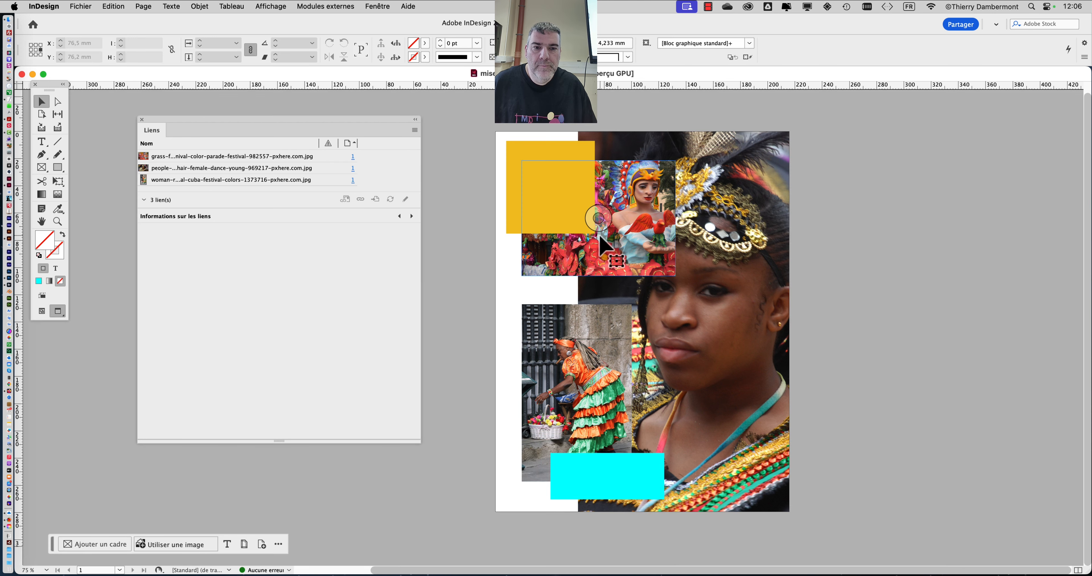
{"action": "left_click", "coordinate": [58, 181]}
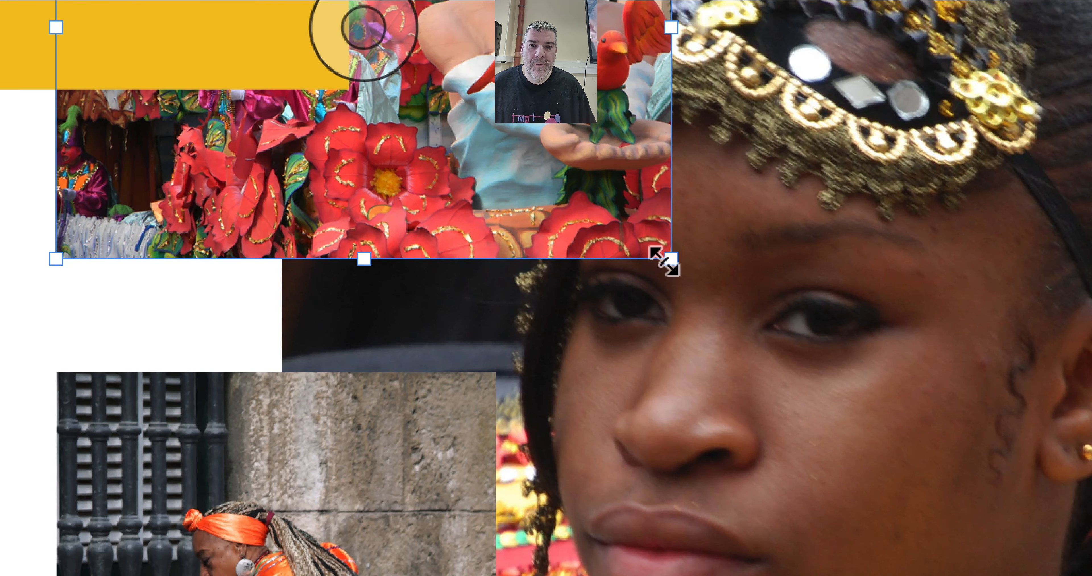
{"action": "left_click_drag", "start_coordinate": [665, 261], "coordinate": [484, 75]}
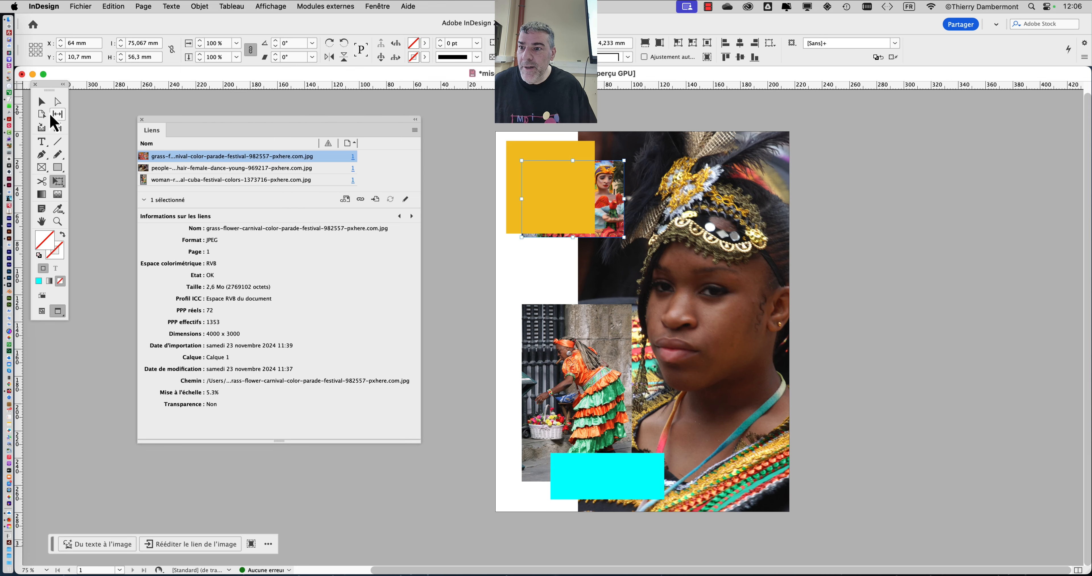
{"action": "left_click", "coordinate": [42, 101]}
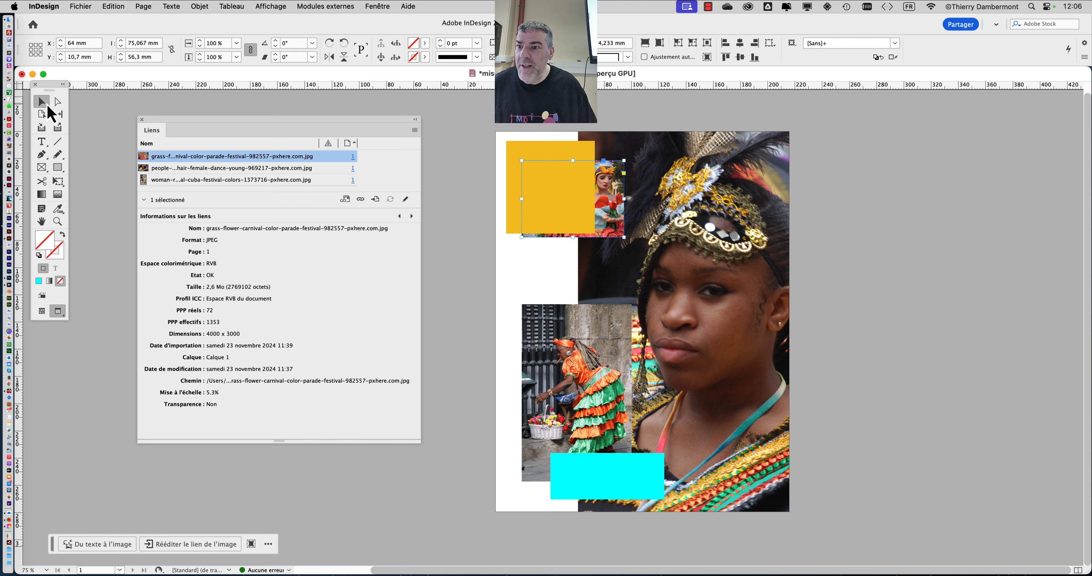
Move the yellow rectangle off the flower parade photo to the lower right edge of the page, over the dancer portrait, and deselect it.
{"action": "left_click", "coordinate": [538, 161]}
{"action": "left_click_drag", "start_coordinate": [537, 153], "coordinate": [762, 410]}
{"action": "left_click", "coordinate": [463, 304]}
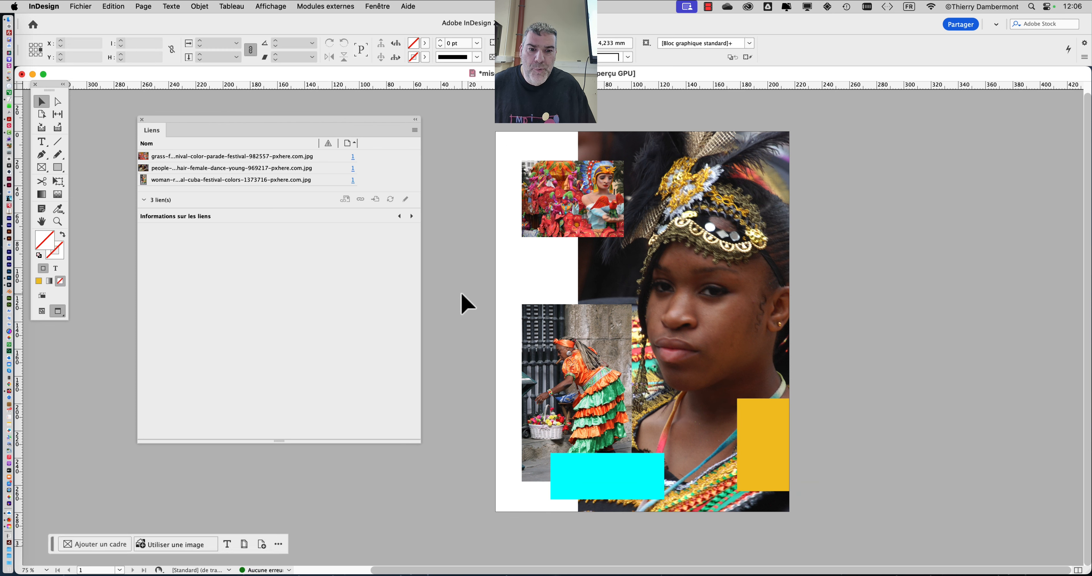
Give the flower seller and flower parade photos a 10 pt stroke.
{"action": "left_click", "coordinate": [585, 335]}
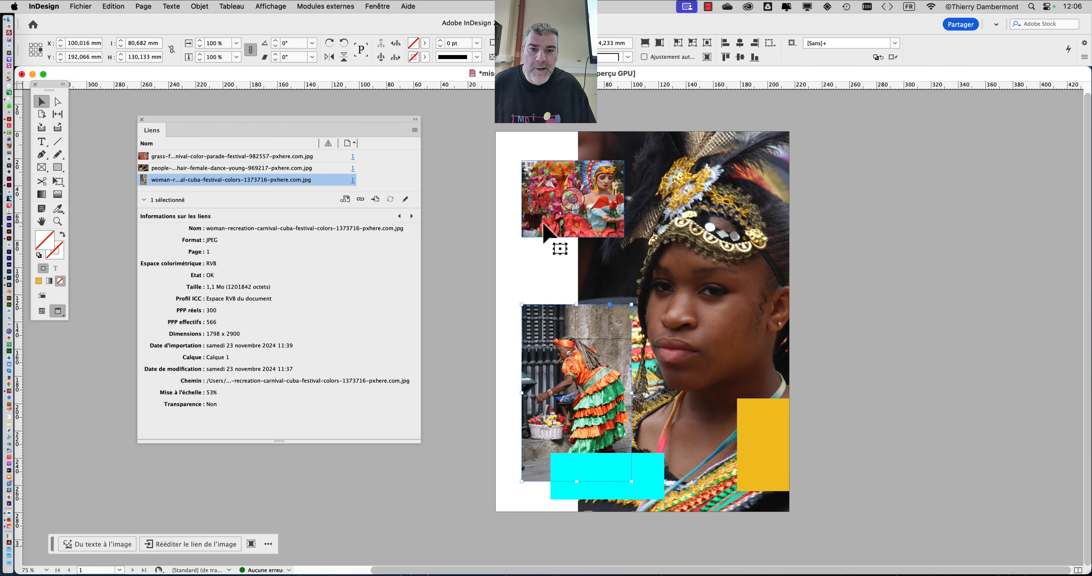
{"action": "left_click", "coordinate": [556, 231], "text": "shift"}
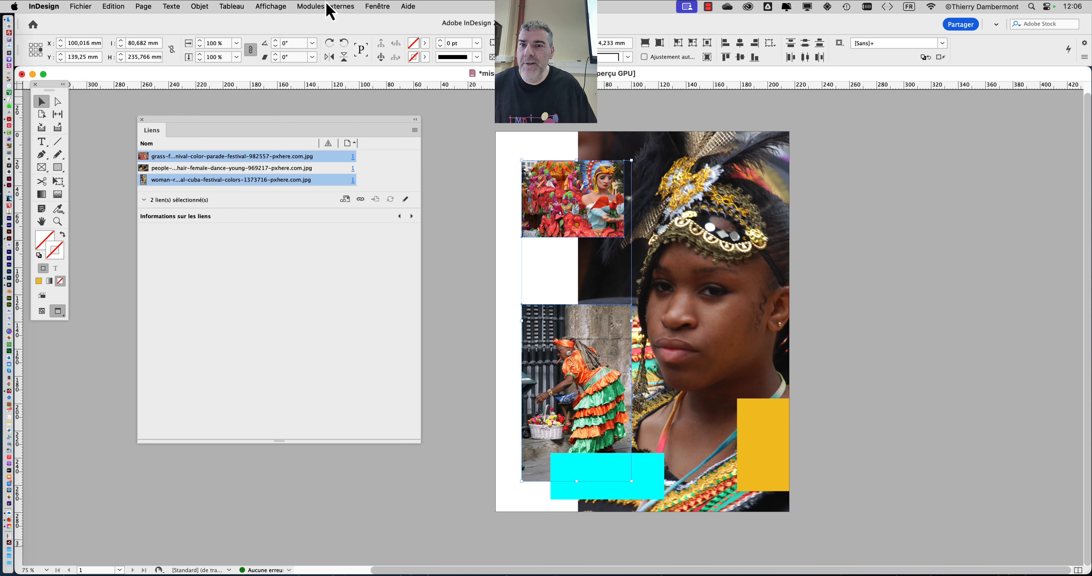
{"action": "left_click", "coordinate": [381, 6]}
{"action": "left_click", "coordinate": [426, 110]}
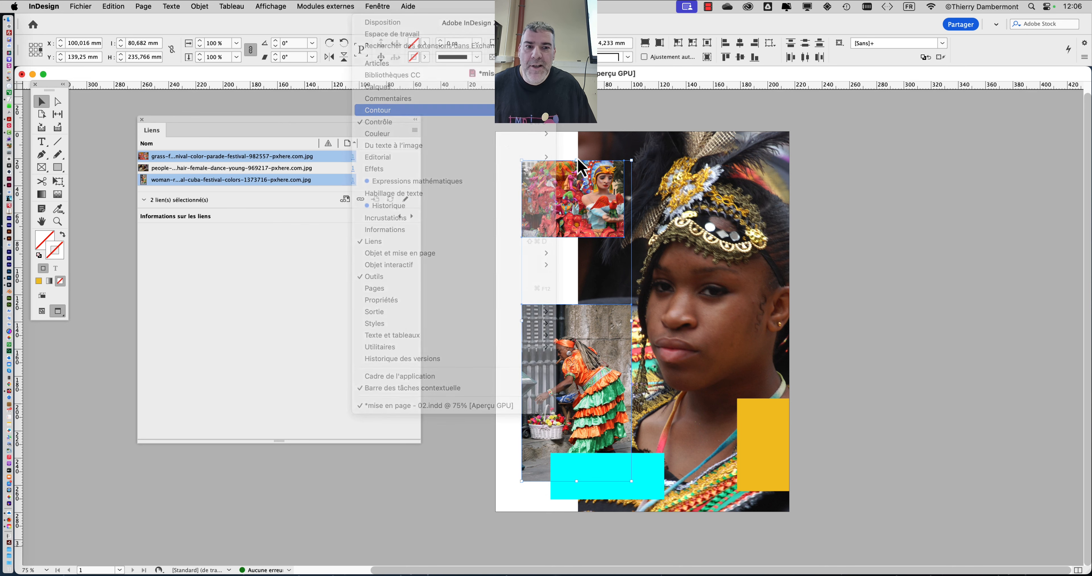
{"action": "left_click_drag", "start_coordinate": [207, 390], "coordinate": [950, 190]}
{"action": "type", "text": "6"}
{"action": "key", "text": "Return"}
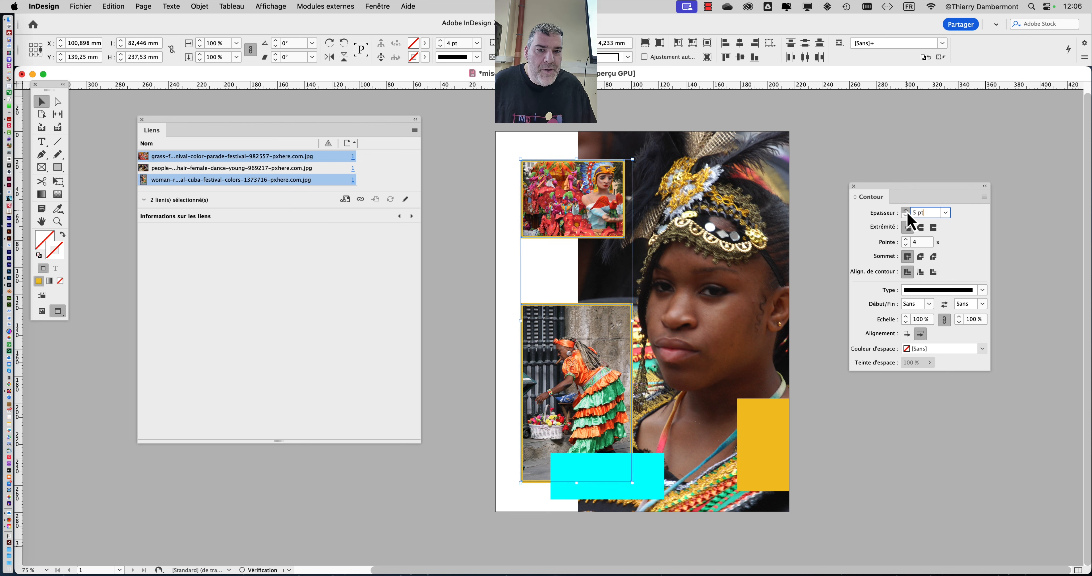
{"action": "left_click", "coordinate": [907, 211]}
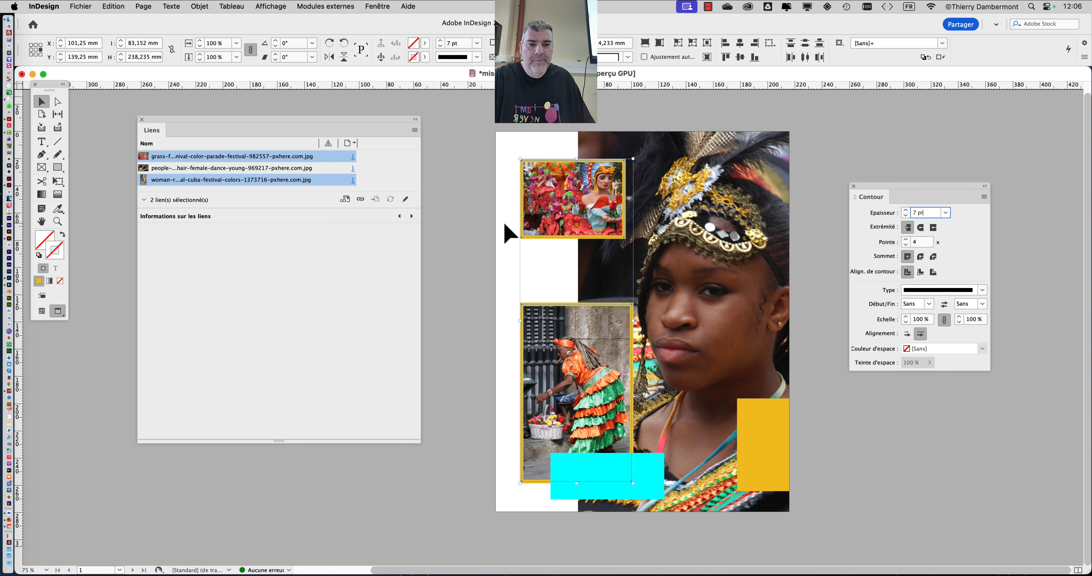
{"action": "left_click", "coordinate": [907, 210]}
{"action": "left_click", "coordinate": [907, 210]}
{"action": "left_click", "coordinate": [906, 210]}
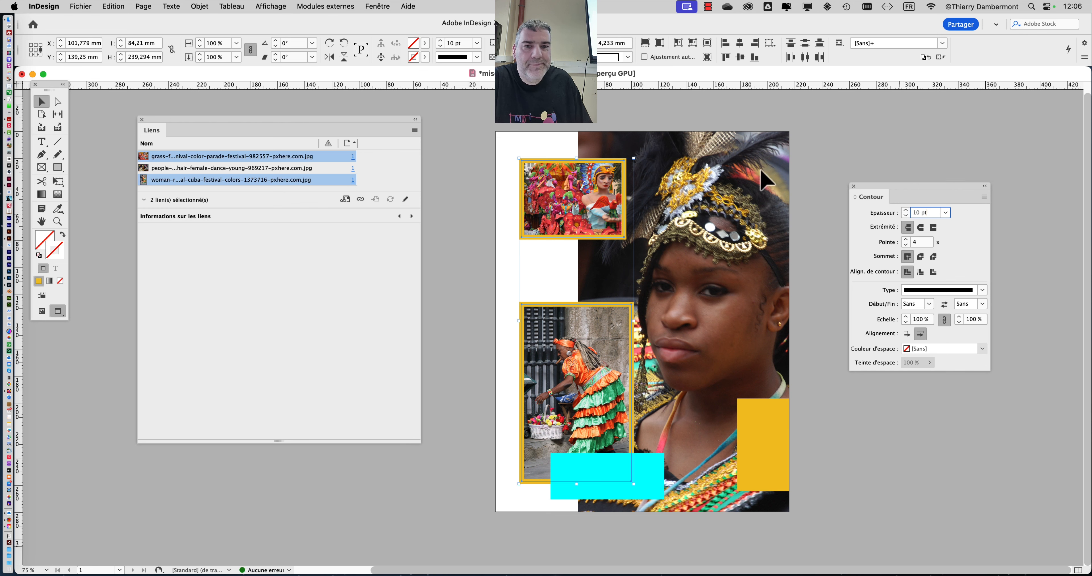
Colour the stroke of both framed photos with the [Papier] swatch and move the Nuancier window aside.
{"action": "left_click", "coordinate": [377, 6]}
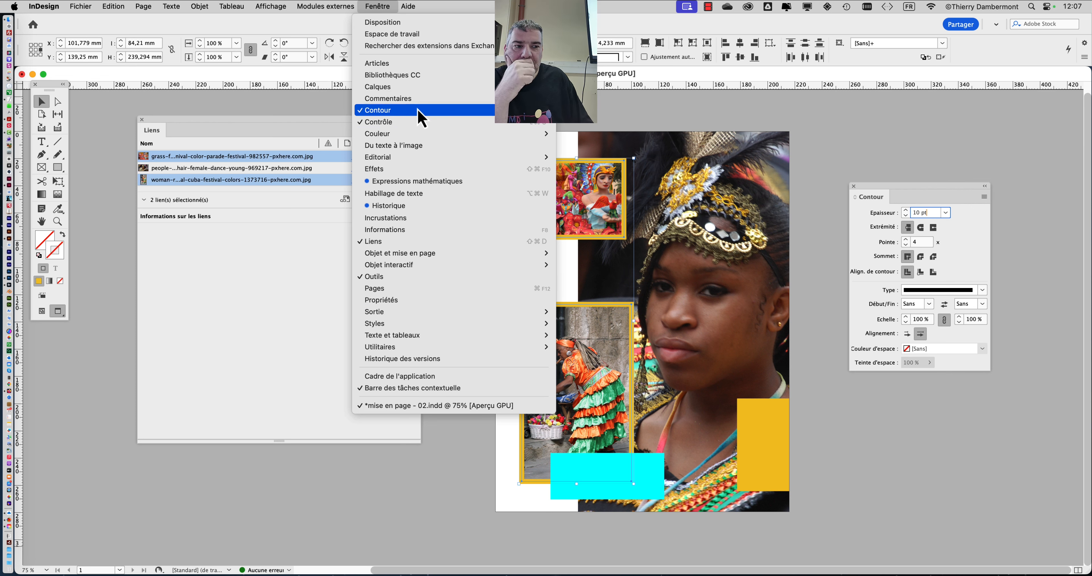
{"action": "mouse_move", "coordinate": [420, 136]}
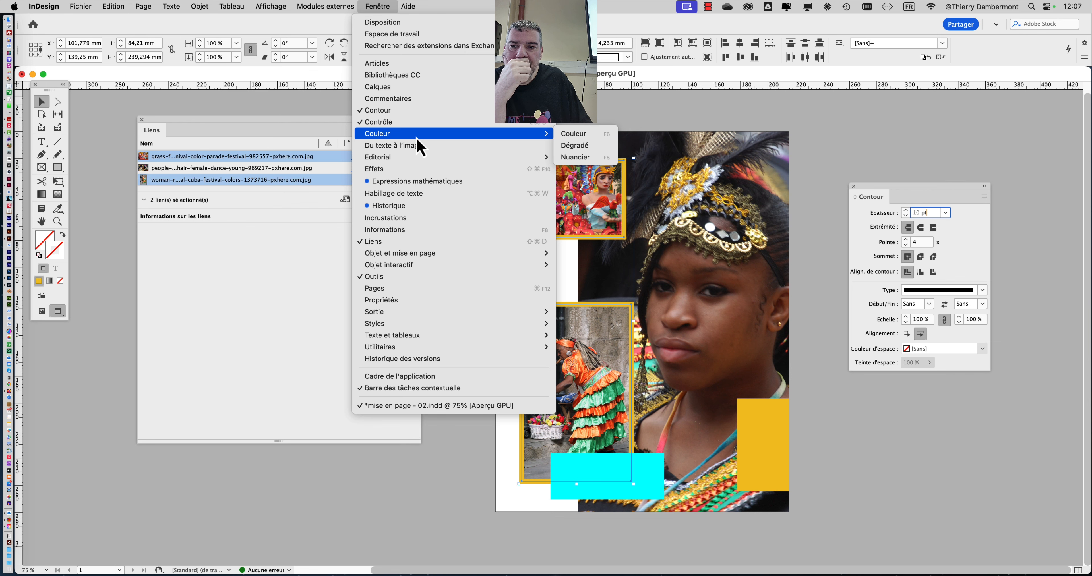
{"action": "left_click", "coordinate": [586, 159]}
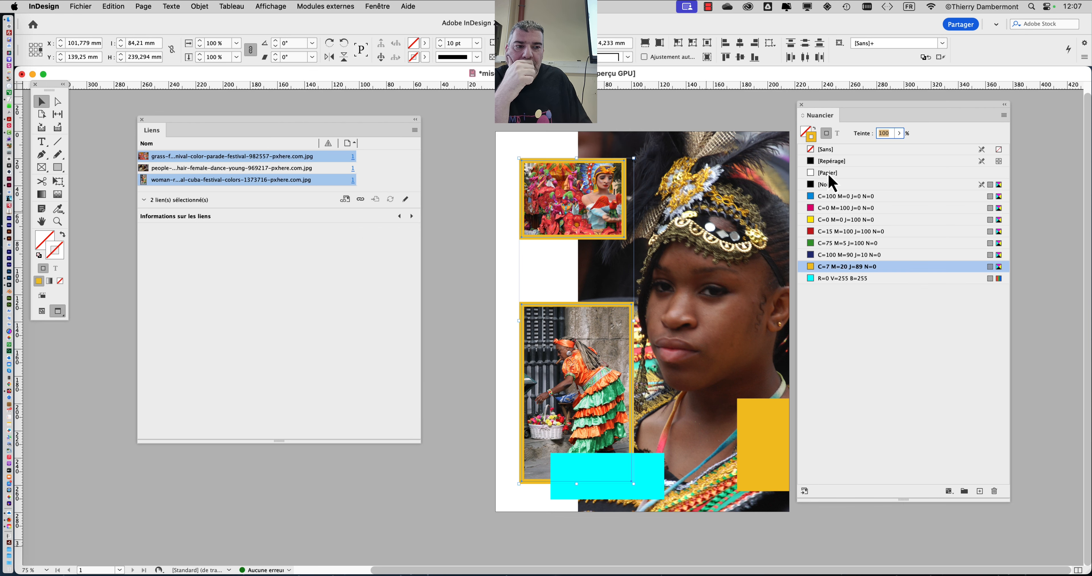
{"action": "left_click", "coordinate": [842, 175]}
{"action": "left_click_drag", "start_coordinate": [818, 108], "coordinate": [938, 118]}
{"action": "left_click", "coordinate": [812, 397]}
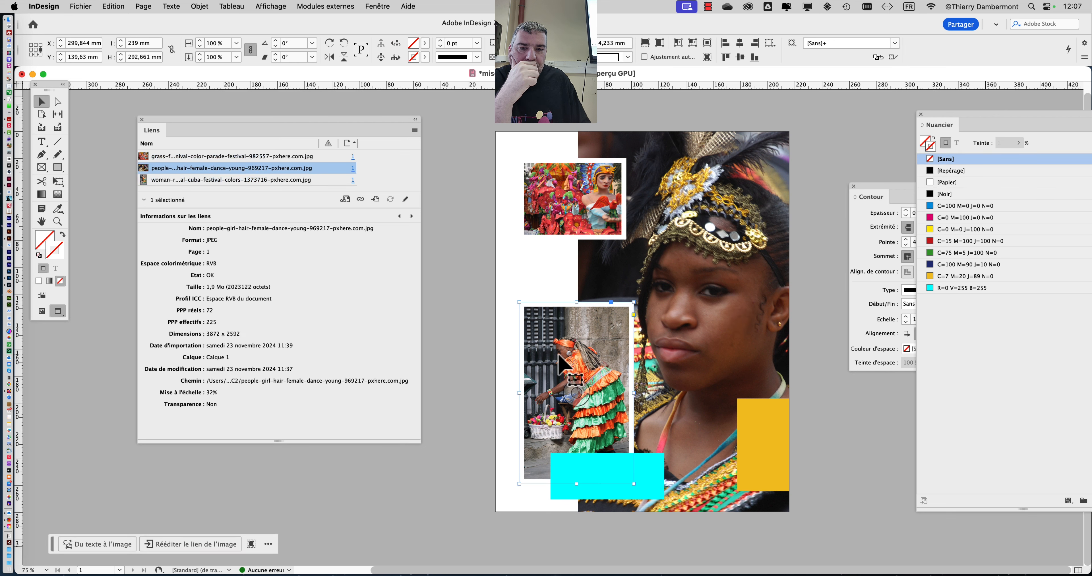
Move the flower seller and flower parade photos to the page's left edge, both centred at about X 70 mm, and deselect.
{"action": "left_click_drag", "start_coordinate": [557, 344], "coordinate": [518, 350]}
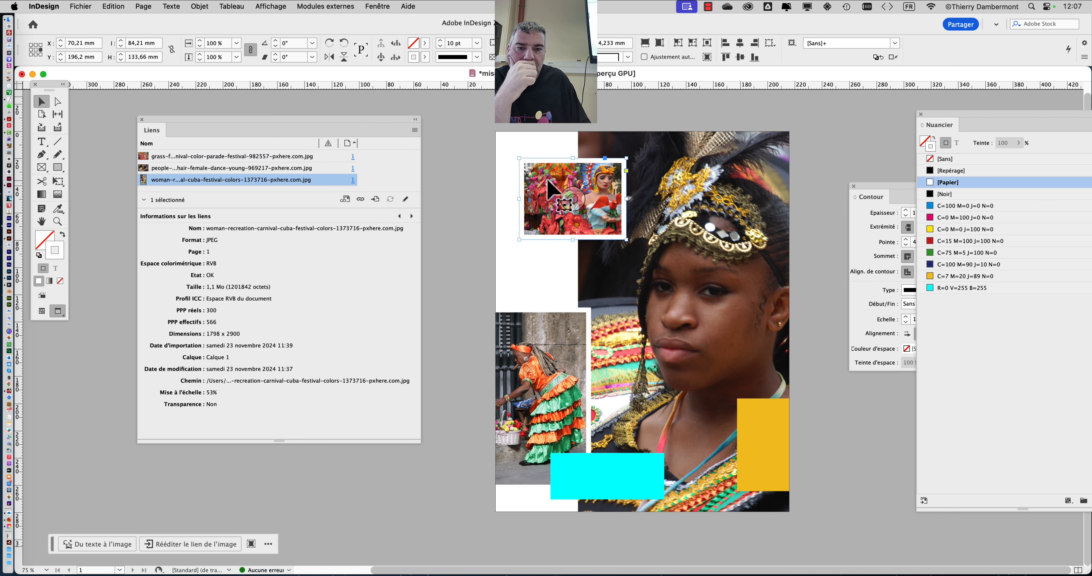
{"action": "left_click_drag", "start_coordinate": [547, 182], "coordinate": [510, 182]}
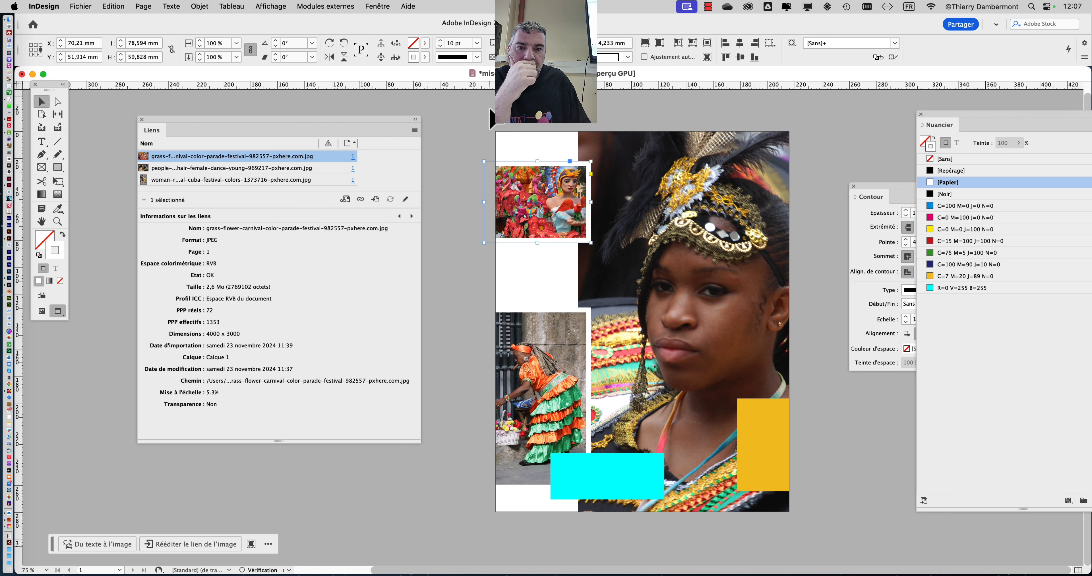
{"action": "left_click", "coordinate": [489, 109]}
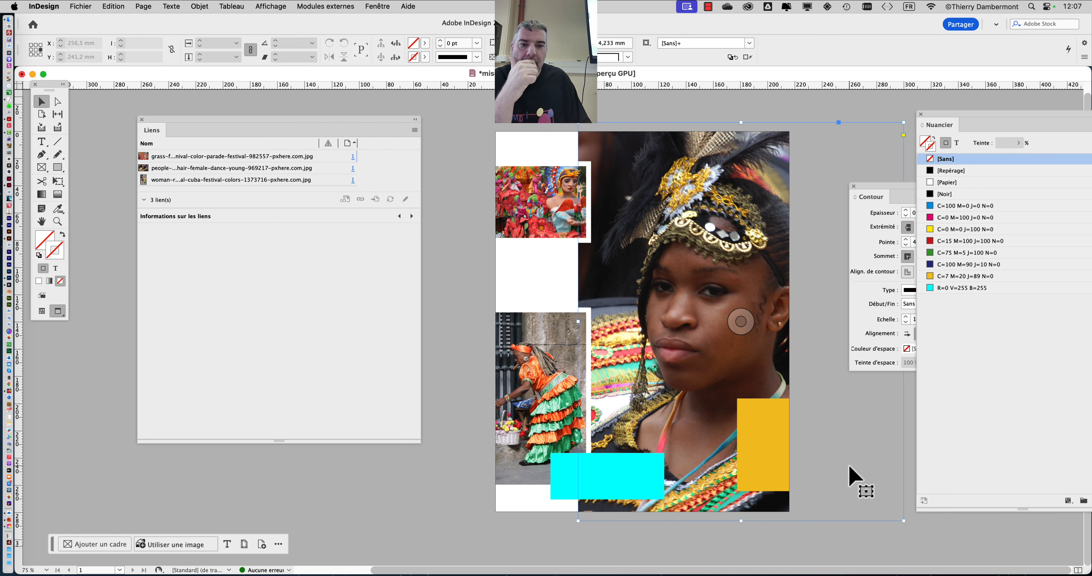
Save the changes to the mise en page - 02 layout.
{"action": "left_click", "coordinate": [864, 444]}
{"action": "left_click", "coordinate": [89, 6]}
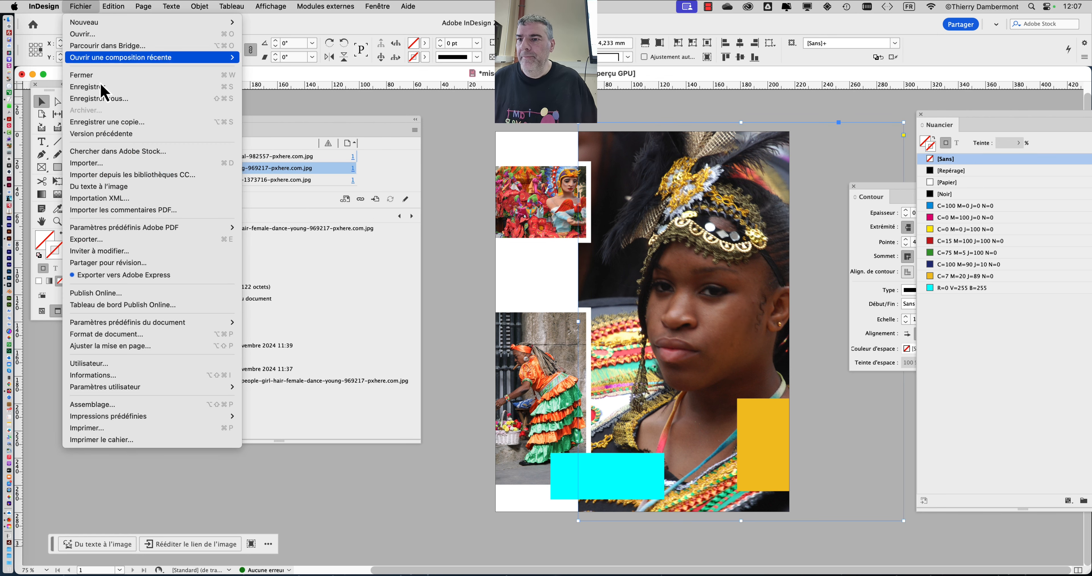
{"action": "left_click", "coordinate": [121, 86]}
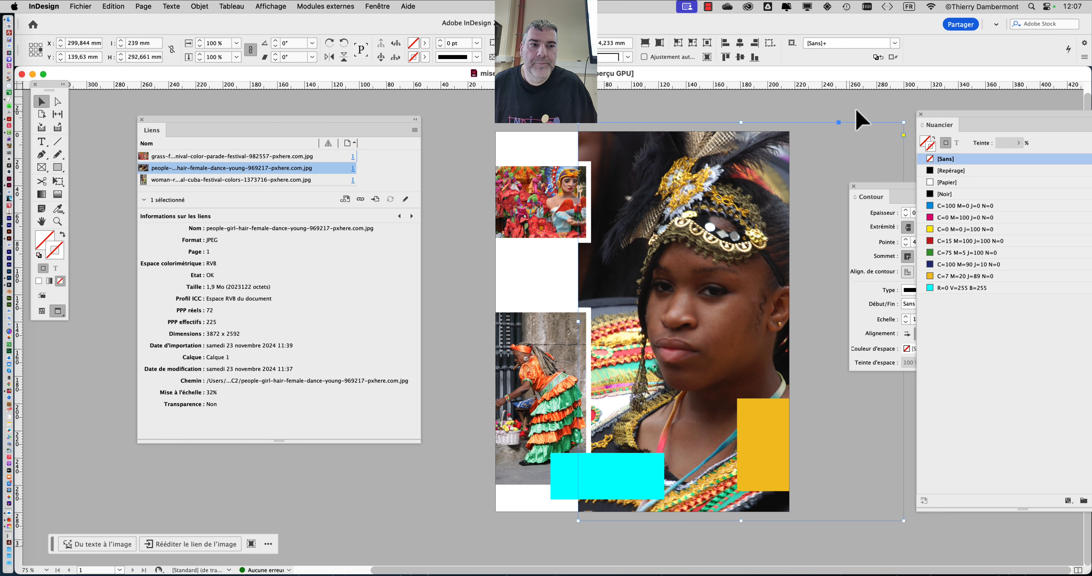
Select the dancer portrait and shift the Nuancier window away so it covers less of the Contour window.
{"action": "left_click", "coordinate": [873, 109]}
{"action": "left_click", "coordinate": [740, 322]}
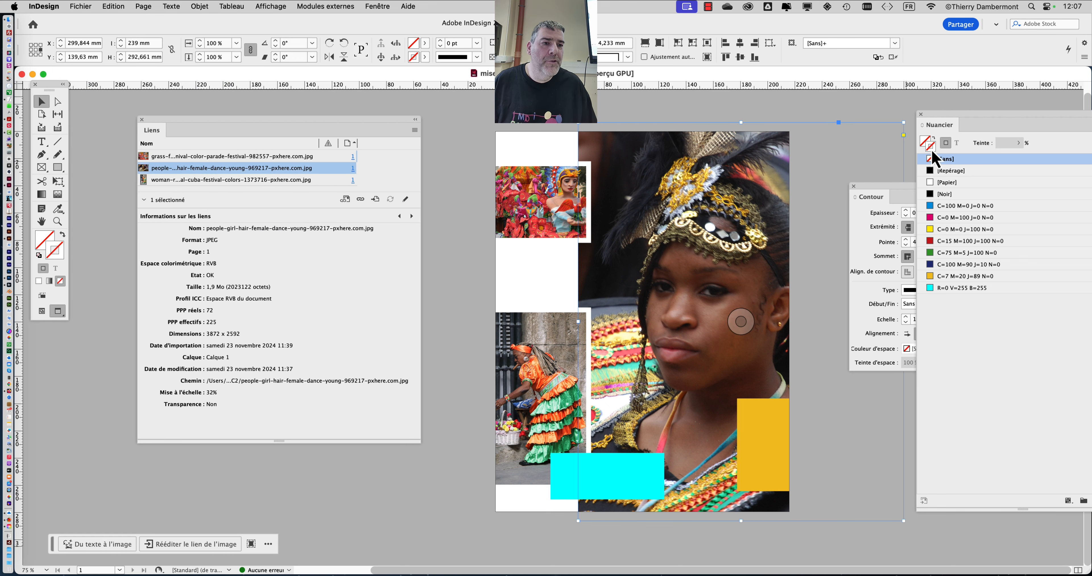
{"action": "left_click_drag", "start_coordinate": [932, 124], "coordinate": [964, 122]}
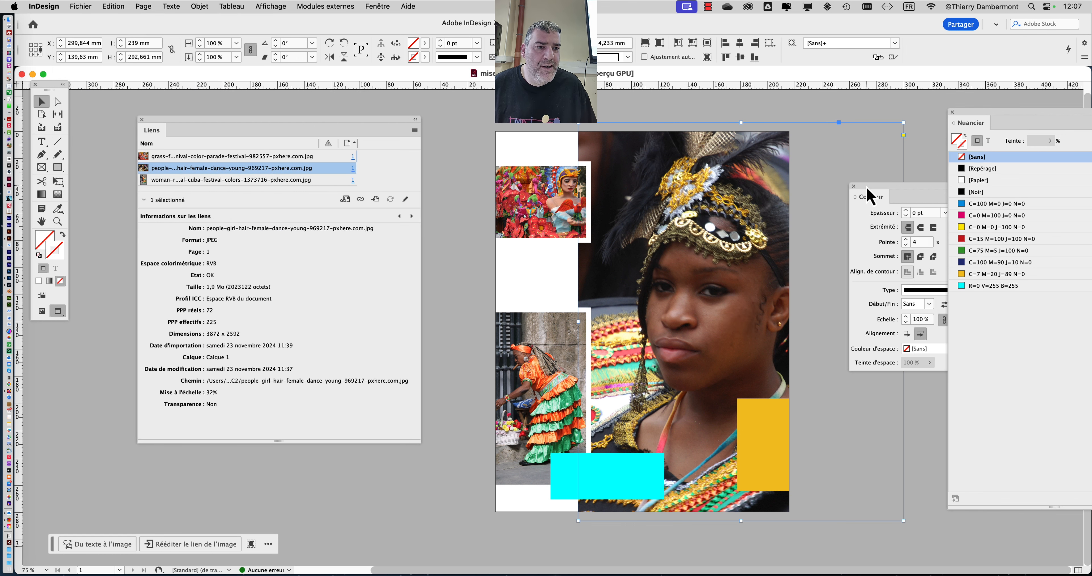
Close the Contour and Nuancier windows and deselect the dancer portrait.
{"action": "left_click", "coordinate": [854, 186]}
{"action": "left_click", "coordinate": [953, 112]}
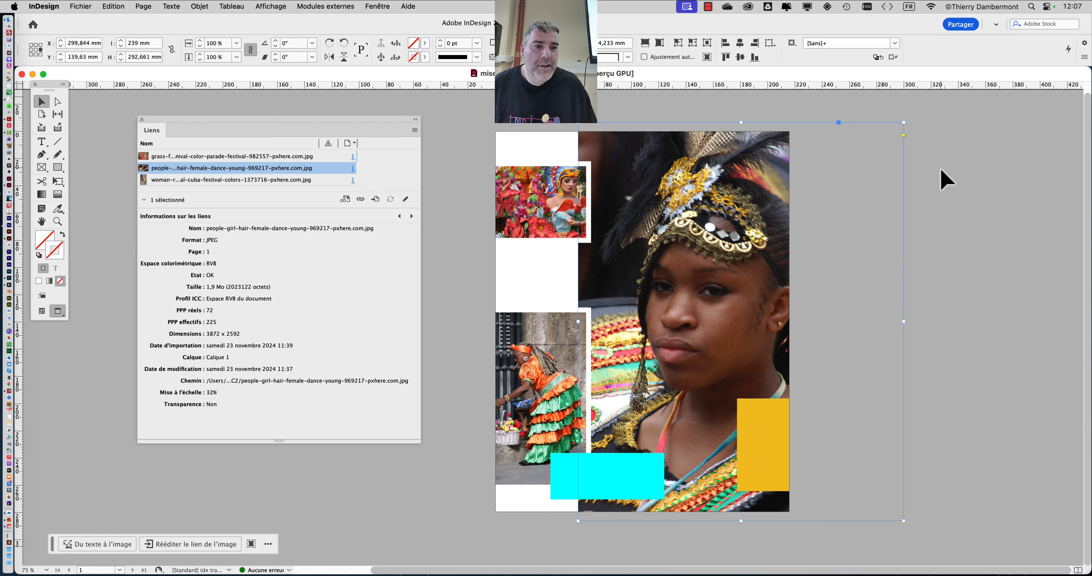
{"action": "left_click", "coordinate": [875, 178]}
{"action": "left_click", "coordinate": [699, 157]}
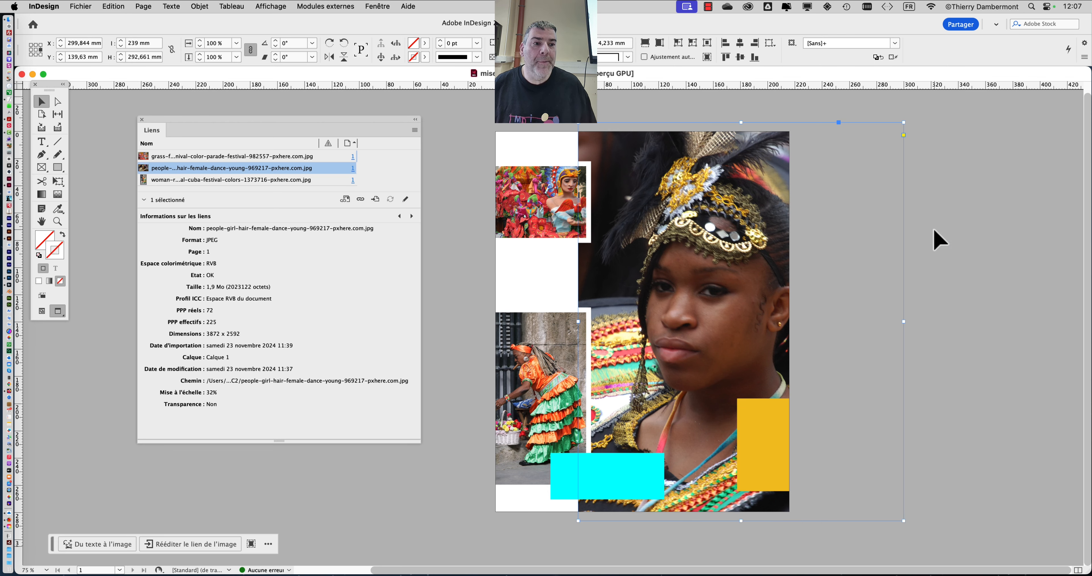
{"action": "left_click", "coordinate": [934, 230]}
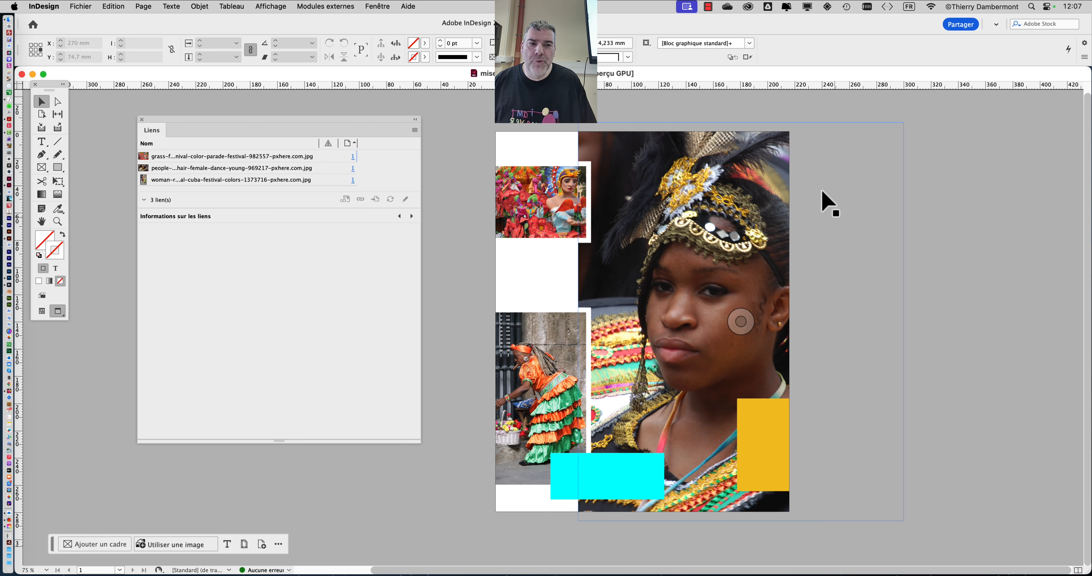
Examine the effective PPI of the dancer portrait, flower parade and flower seller photos in their link information.
{"action": "left_click", "coordinate": [824, 203]}
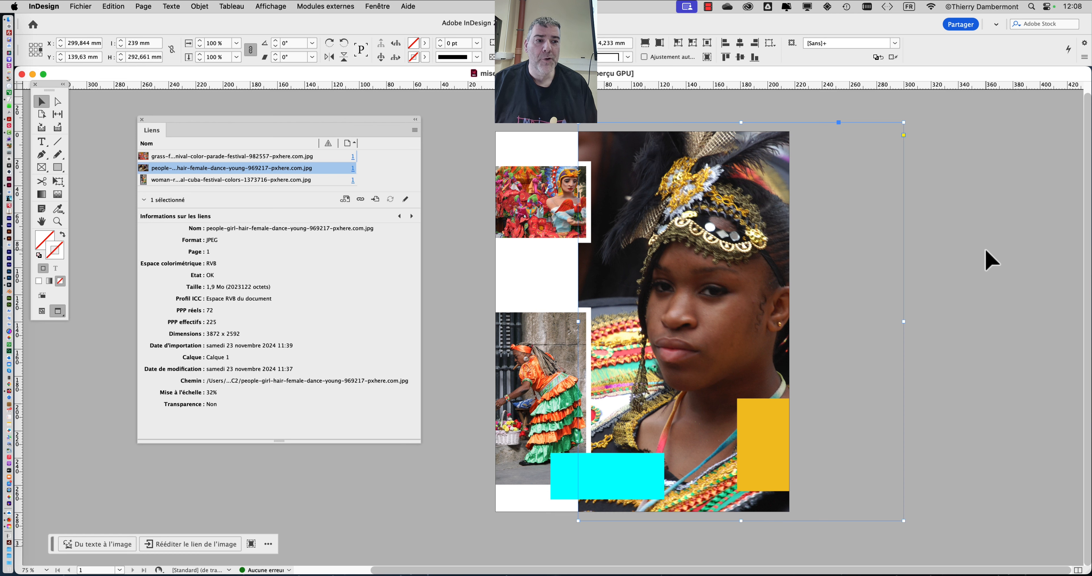
{"action": "left_click", "coordinate": [985, 251]}
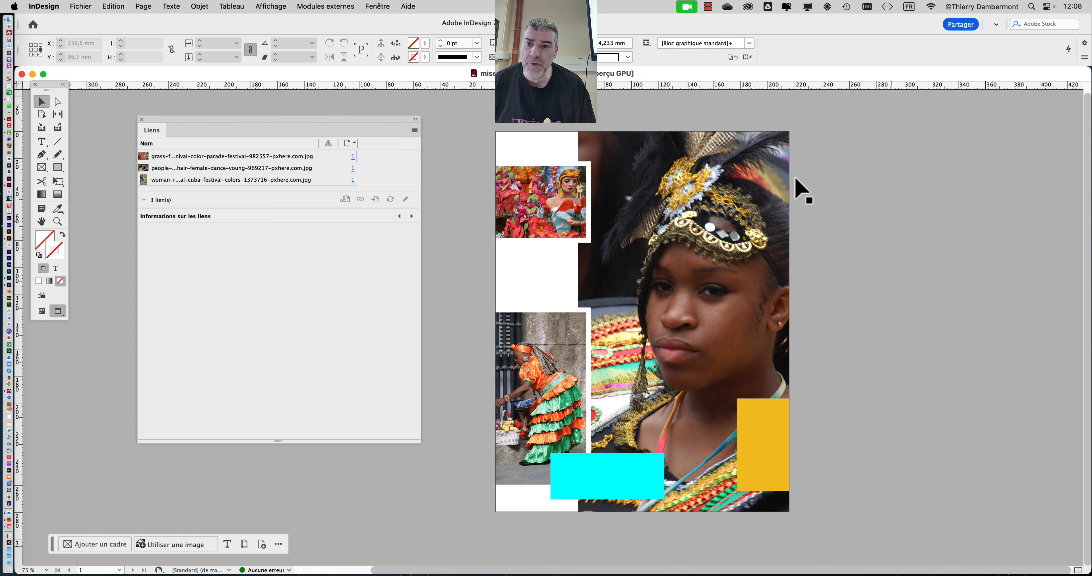
{"action": "left_click_drag", "start_coordinate": [371, 120], "coordinate": [416, 116]}
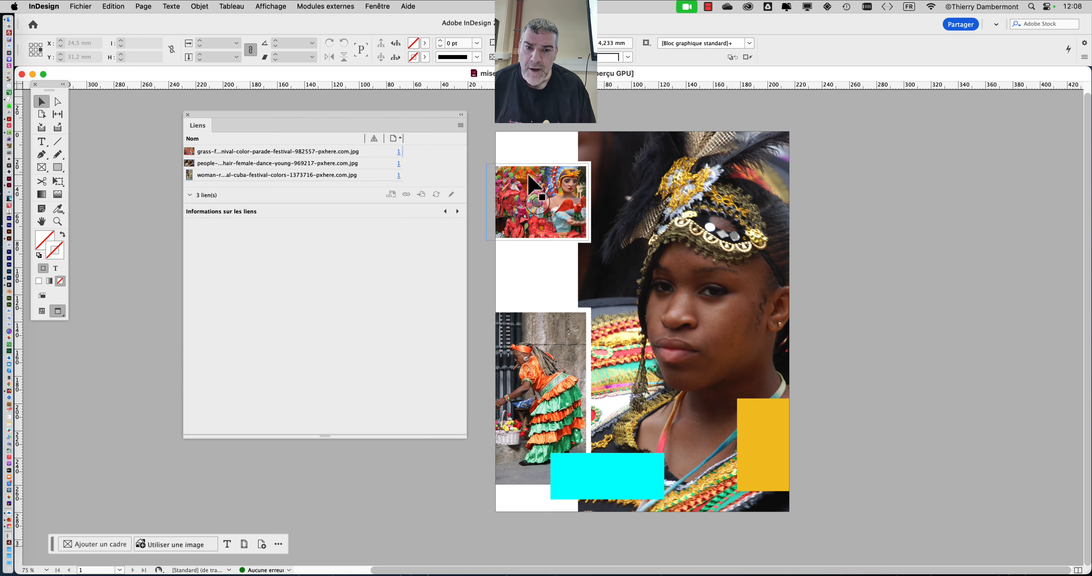
{"action": "left_click", "coordinate": [537, 202]}
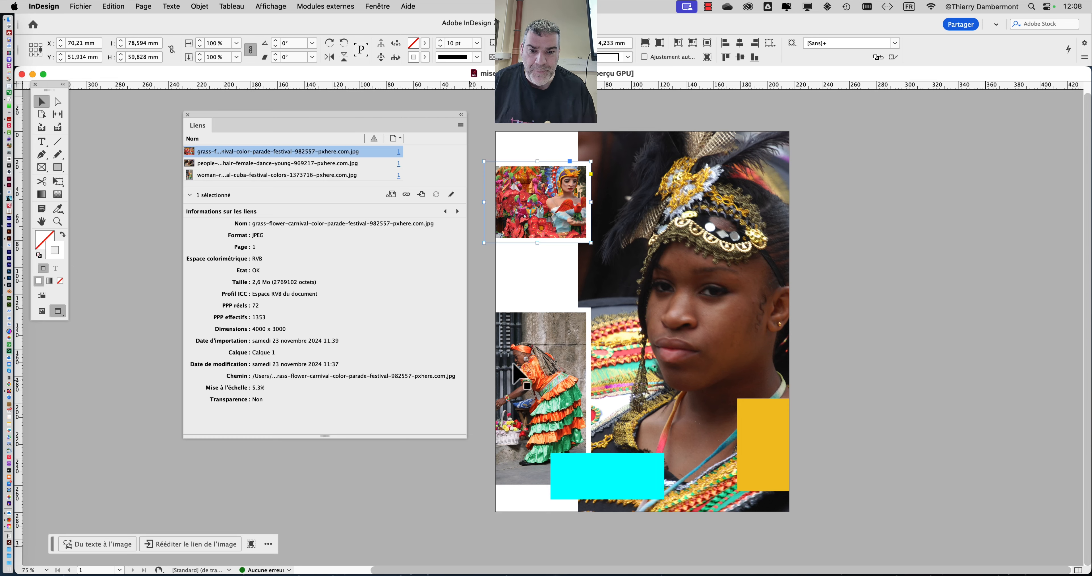
{"action": "left_click", "coordinate": [514, 331]}
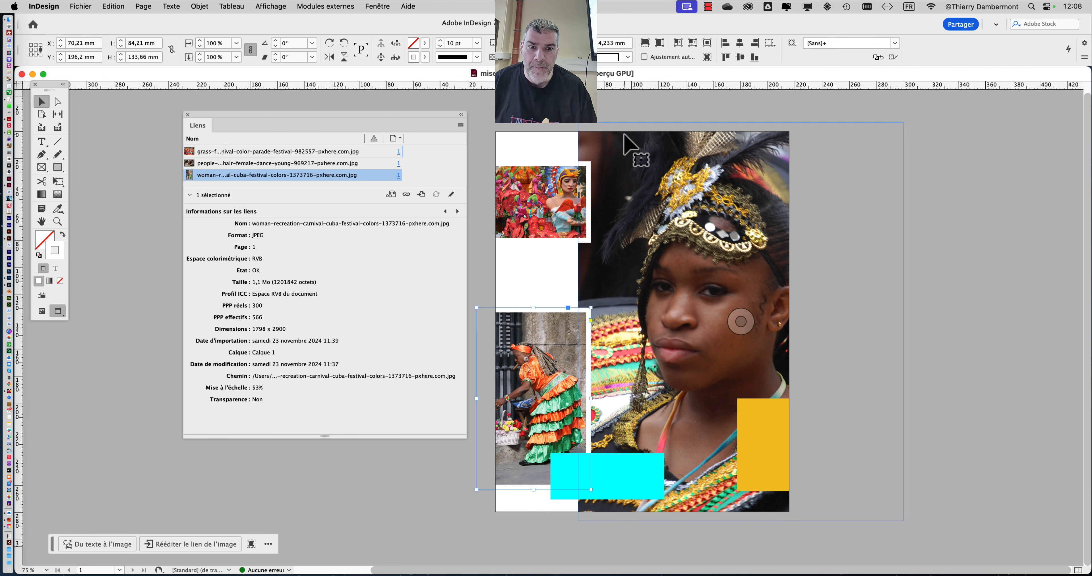
{"action": "left_click", "coordinate": [580, 176]}
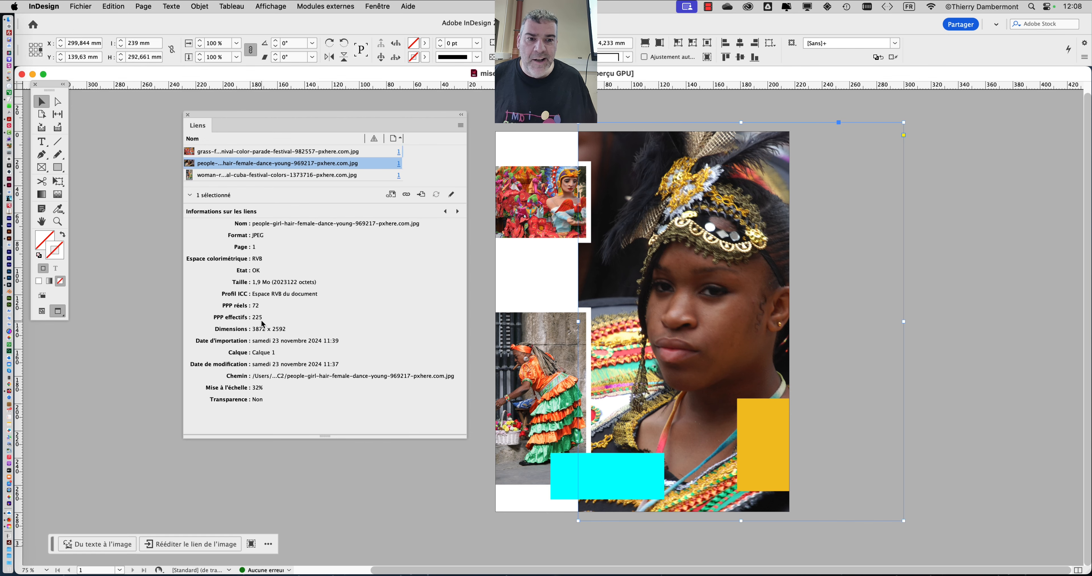
{"action": "left_click", "coordinate": [530, 102]}
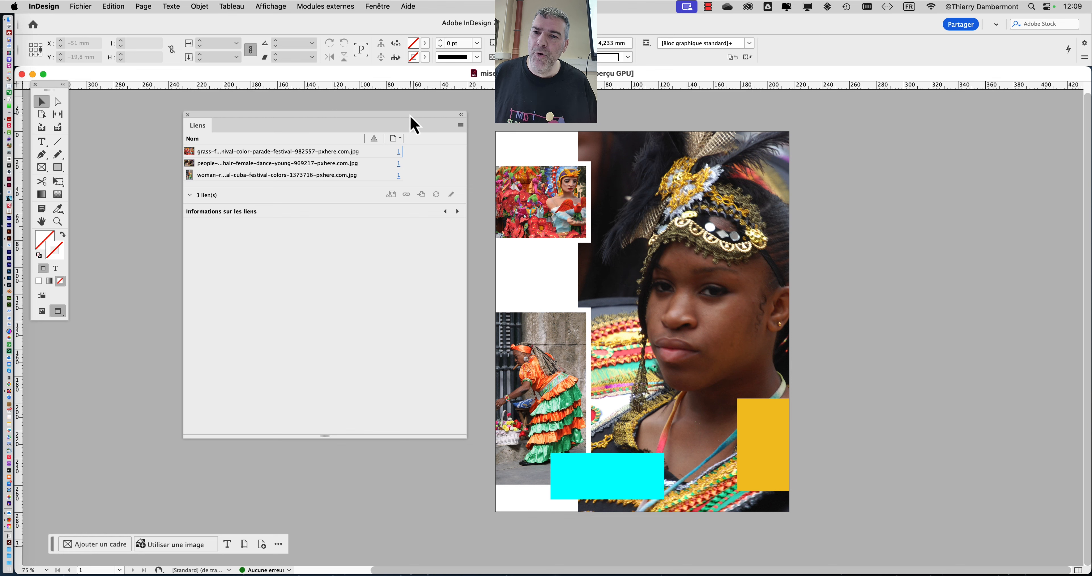
Move the Liens window away from the page, give its link list more height and reduce the window's overall size.
{"action": "left_click_drag", "start_coordinate": [410, 123], "coordinate": [314, 125]}
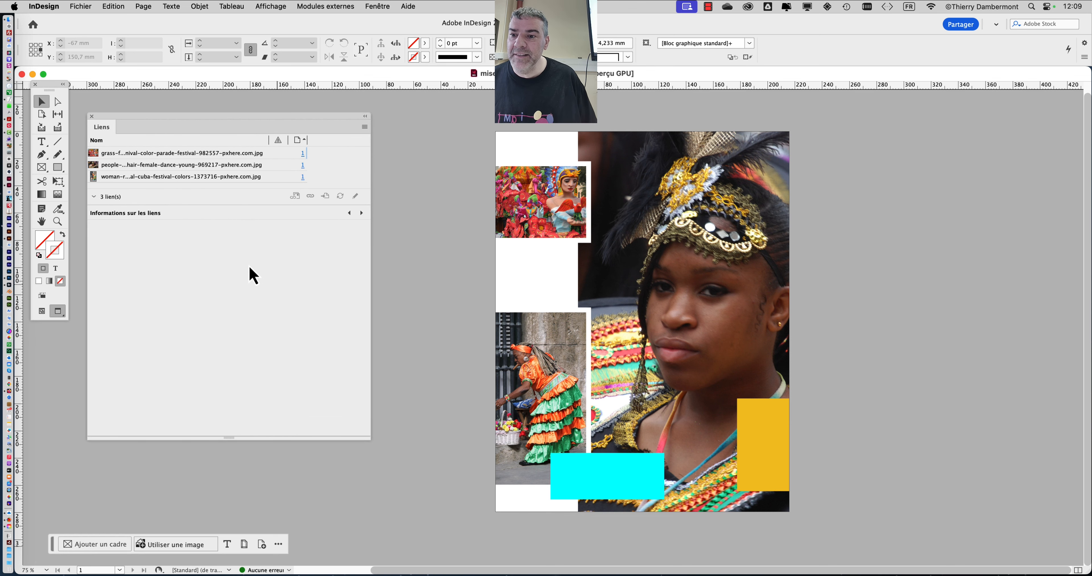
{"action": "left_click_drag", "start_coordinate": [212, 205], "coordinate": [217, 233]}
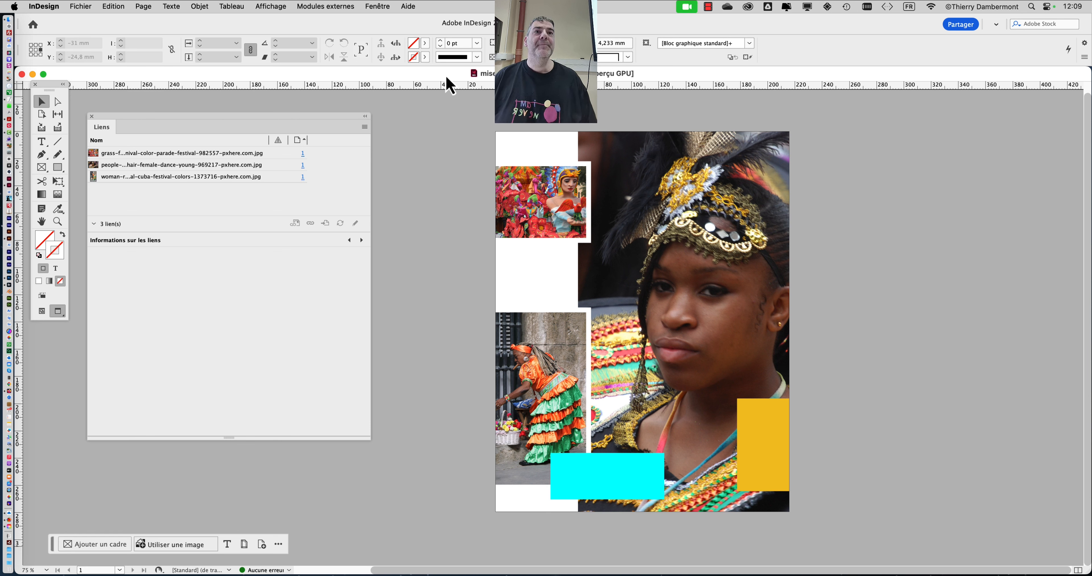
{"action": "left_click", "coordinate": [378, 6]}
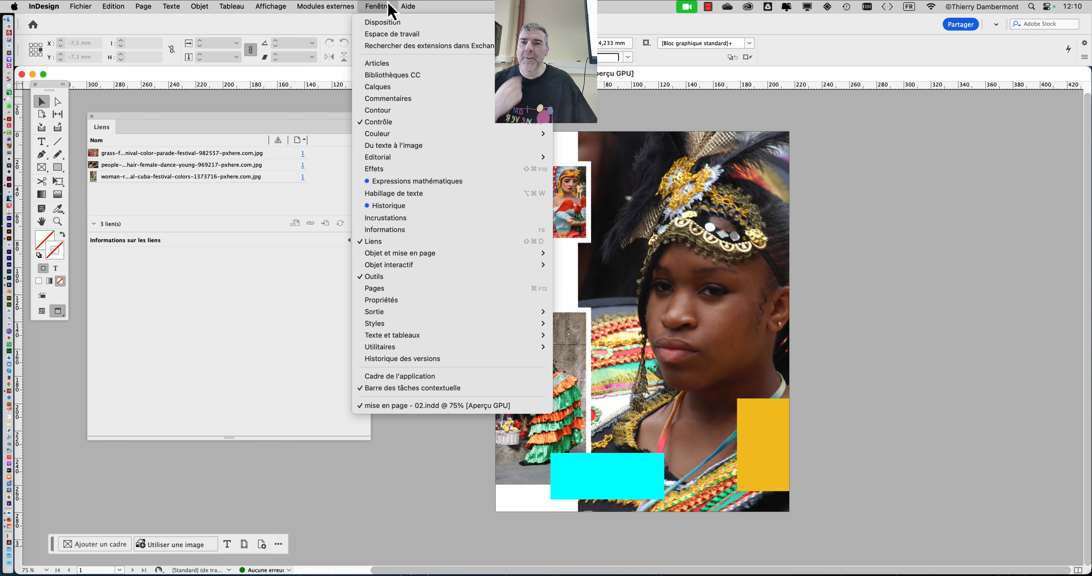
{"action": "left_click", "coordinate": [283, 314]}
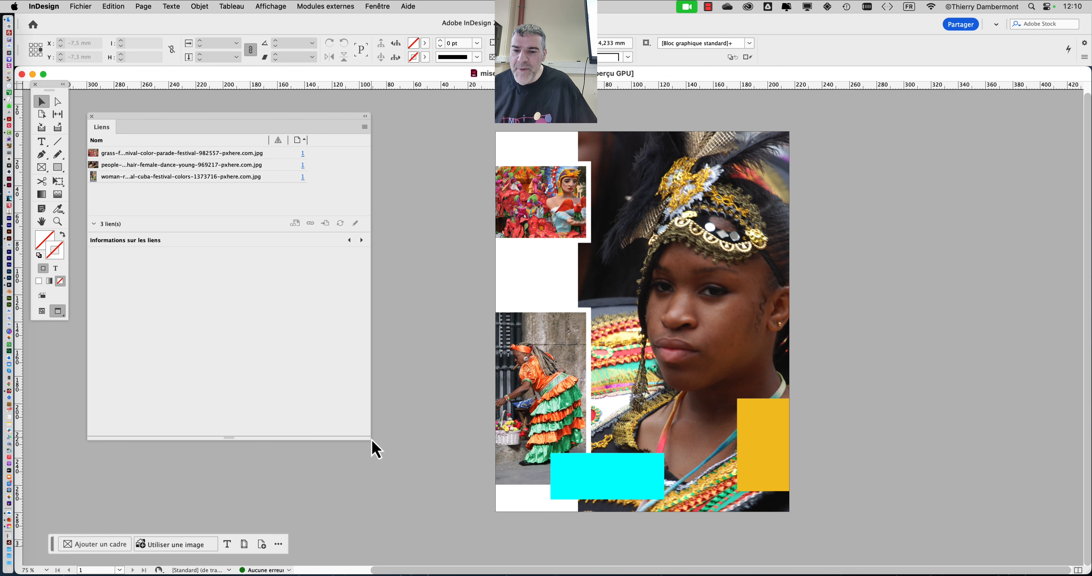
{"action": "left_click_drag", "start_coordinate": [371, 441], "coordinate": [358, 379]}
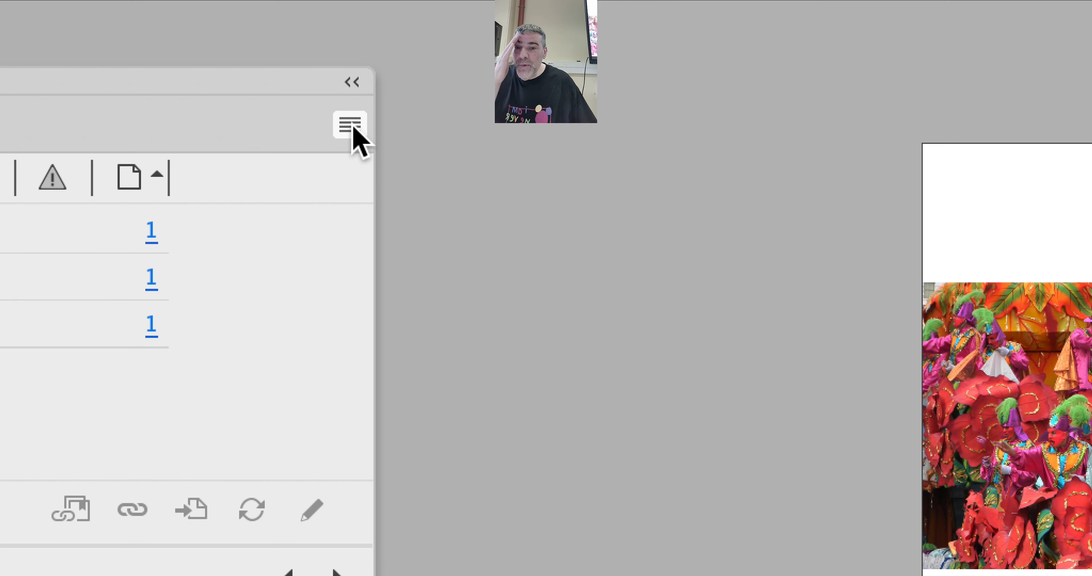
Show PPP effectifs as a column in the Liens list and widen the window and columns so the values fit.
{"action": "left_click", "coordinate": [351, 126]}
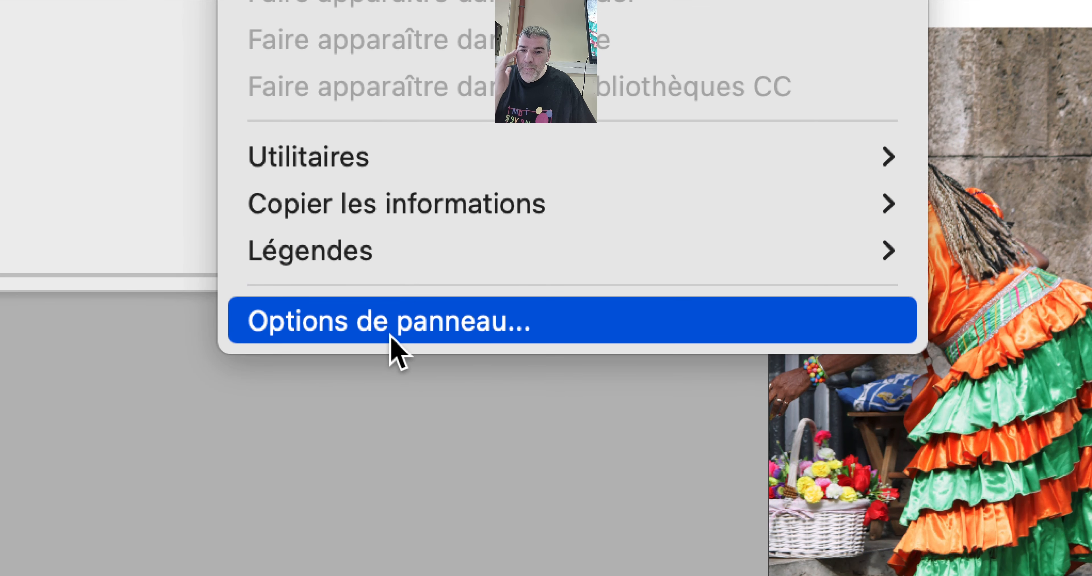
{"action": "left_click", "coordinate": [390, 335]}
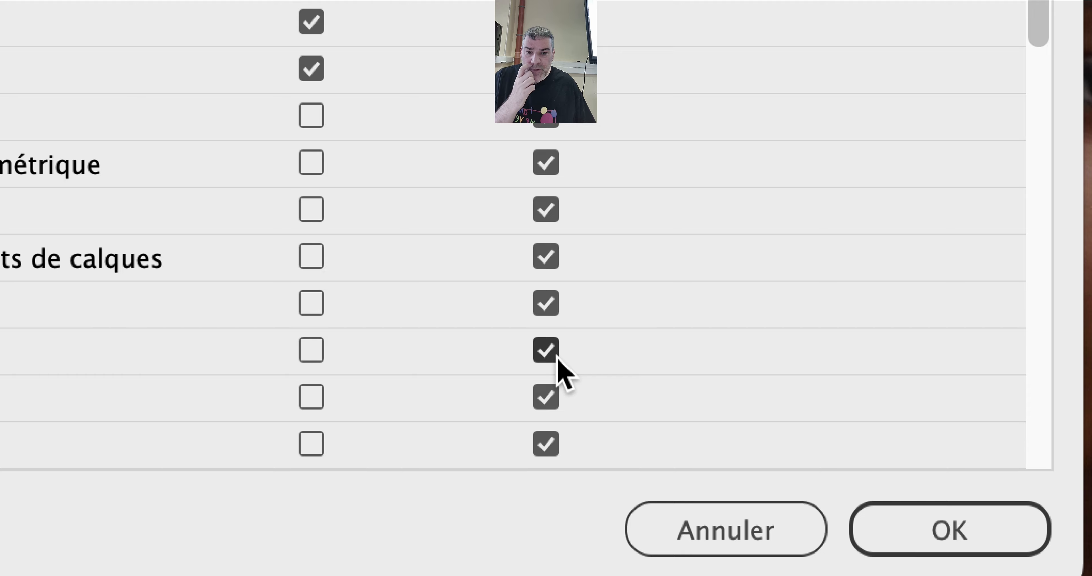
{"action": "left_click", "coordinate": [311, 350]}
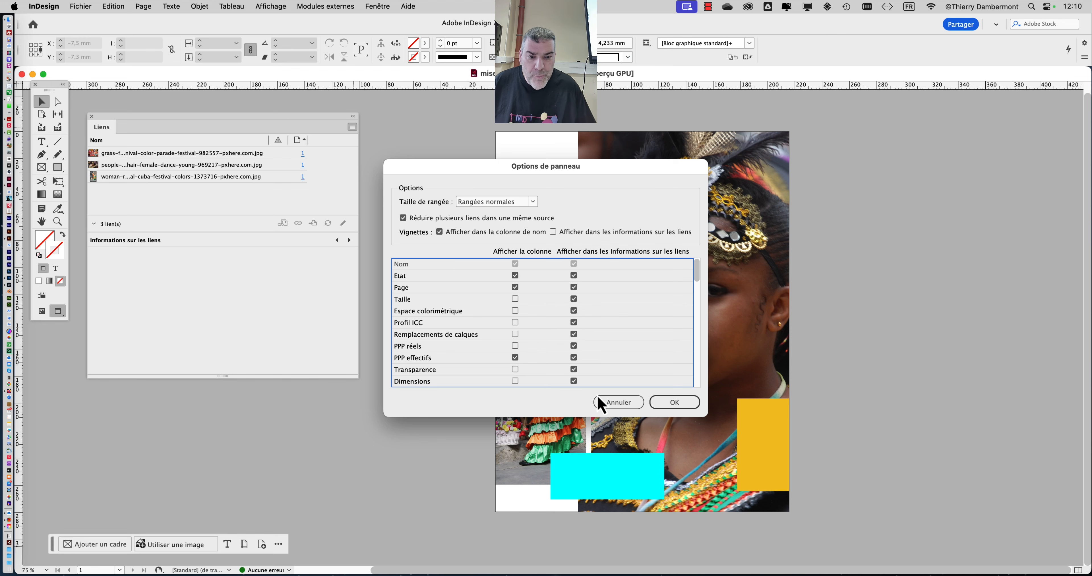
{"action": "left_click", "coordinate": [673, 412]}
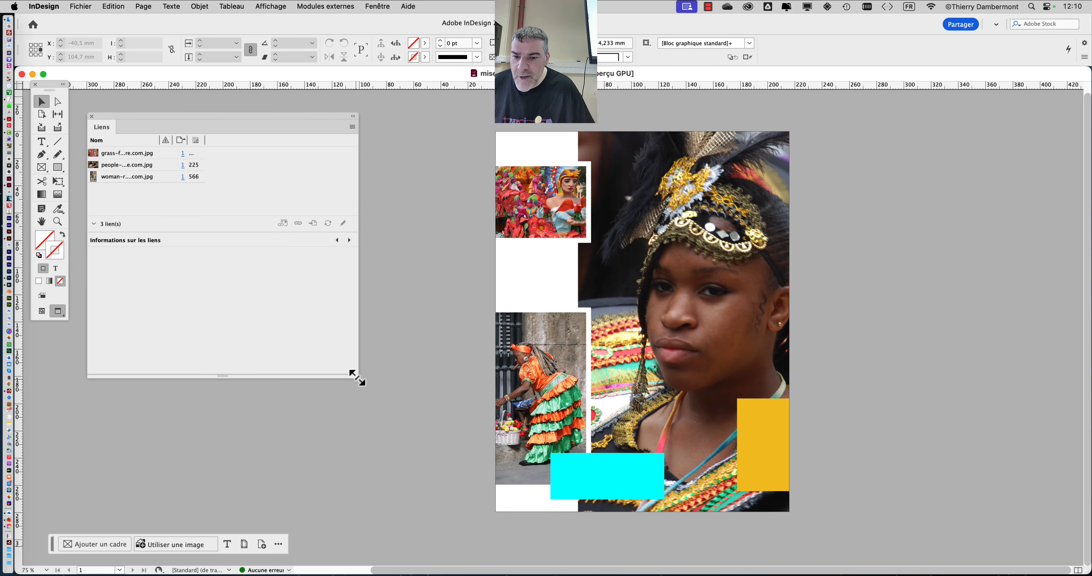
{"action": "left_click_drag", "start_coordinate": [358, 377], "coordinate": [491, 360]}
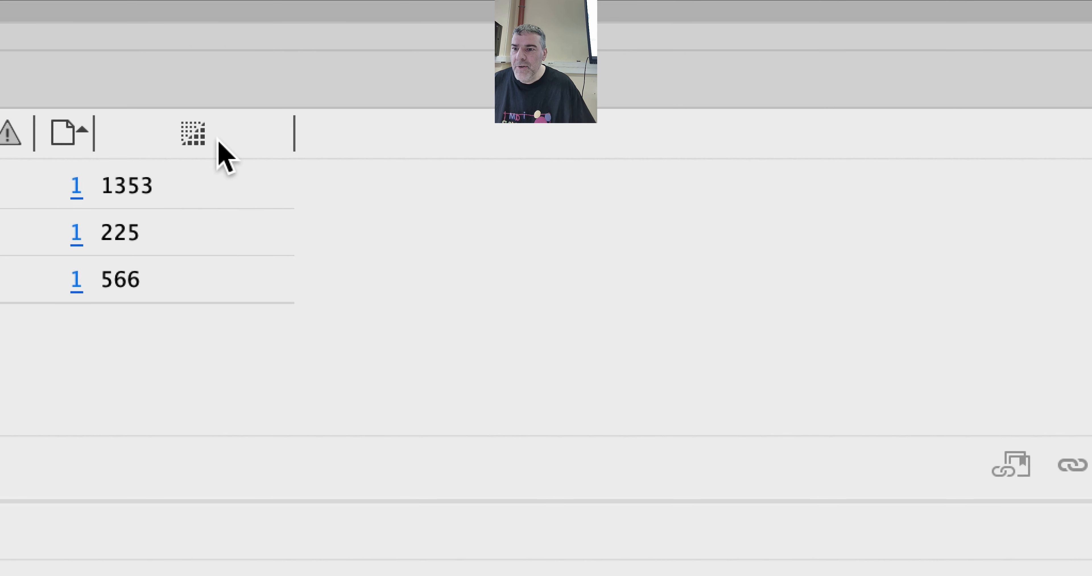
{"action": "left_click_drag", "start_coordinate": [295, 135], "coordinate": [382, 144]}
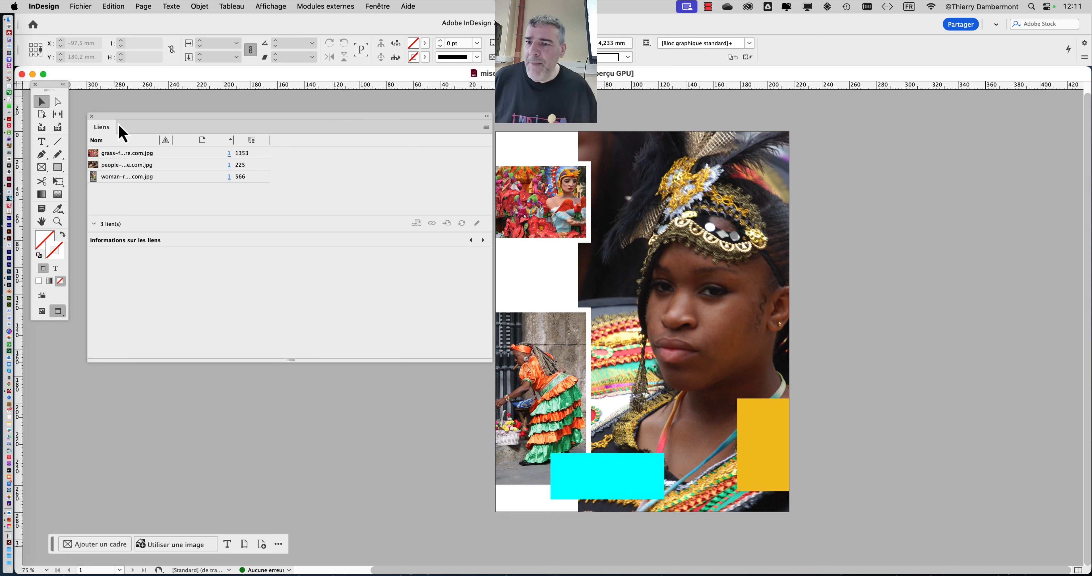
Shrink the Liens window, park it beyond the page's right edge, and reduce the document window to uncover the desktop below.
{"action": "left_click_drag", "start_coordinate": [491, 363], "coordinate": [324, 302]}
{"action": "left_click_drag", "start_coordinate": [117, 120], "coordinate": [885, 123]}
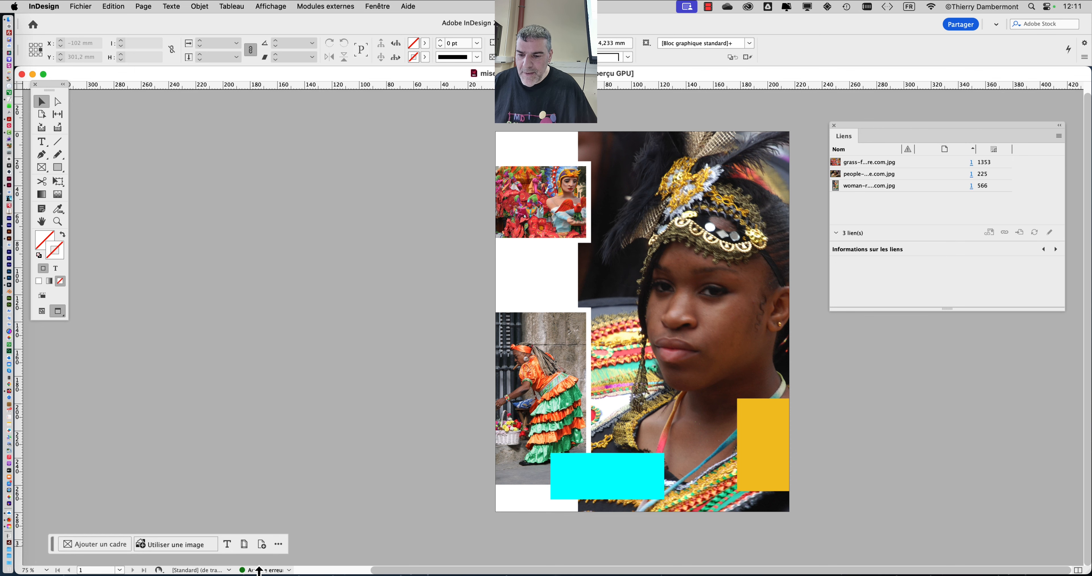
{"action": "left_click_drag", "start_coordinate": [1088, 573], "coordinate": [1074, 513]}
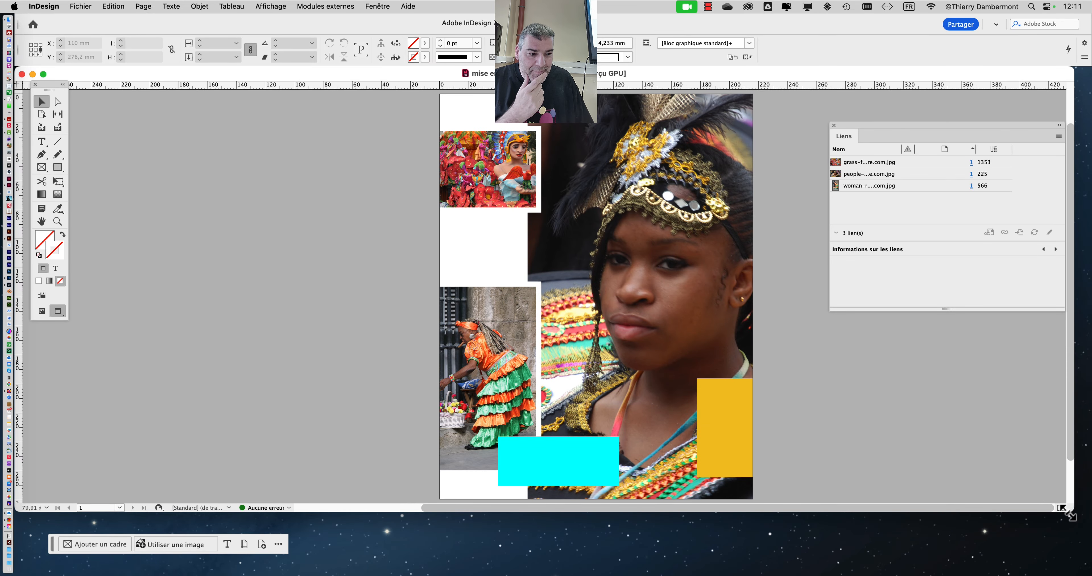
{"action": "mouse_move", "coordinate": [1065, 508]}
{"action": "left_mouse_down"}
{"action": "mouse_move", "coordinate": [1083, 545]}
{"action": "mouse_move", "coordinate": [1083, 520]}
{"action": "left_mouse_up"}
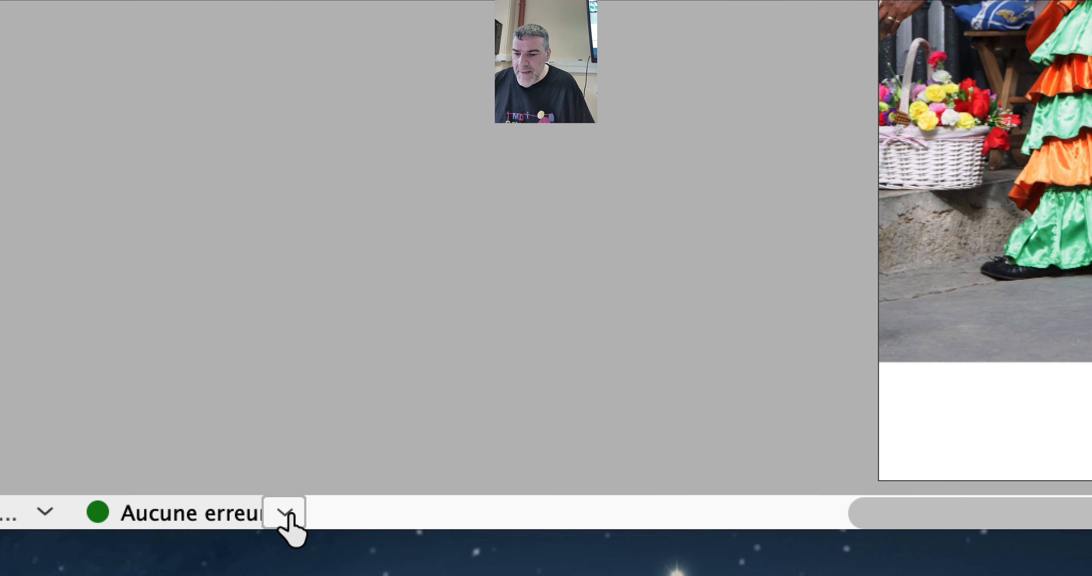
Open the Contrôle en amont window, shrink it and place it on the empty pasteboard beside the page.
{"action": "left_click", "coordinate": [285, 514]}
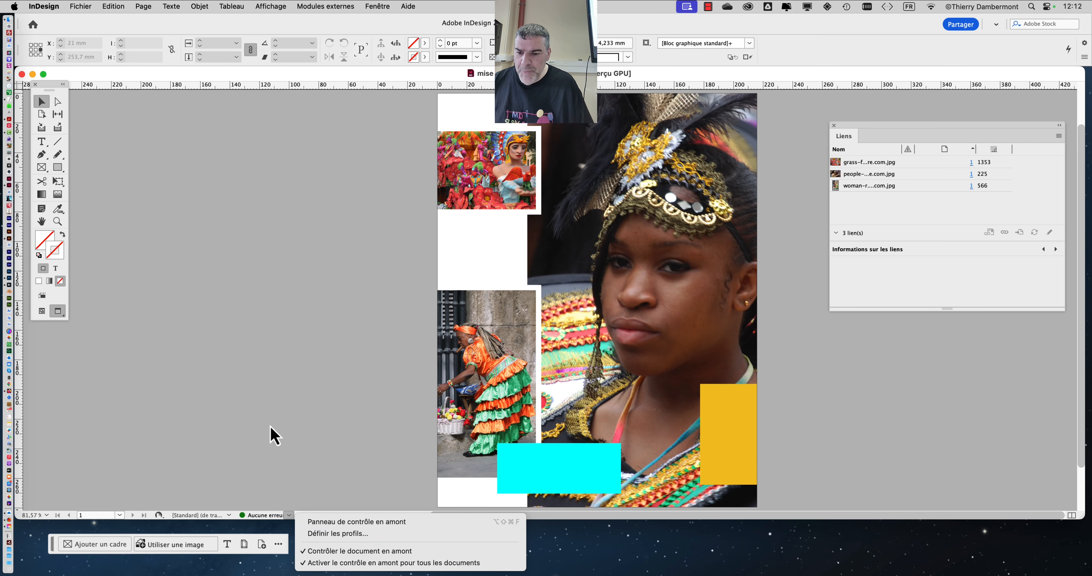
{"action": "left_click", "coordinate": [45, 166]}
{"action": "left_click", "coordinate": [392, 6]}
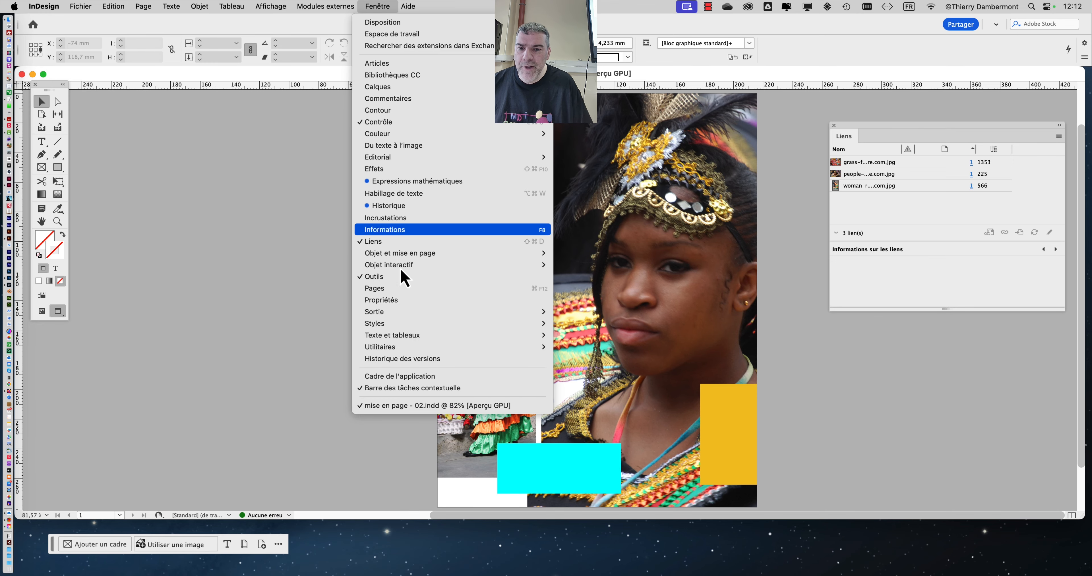
{"action": "mouse_move", "coordinate": [401, 312]}
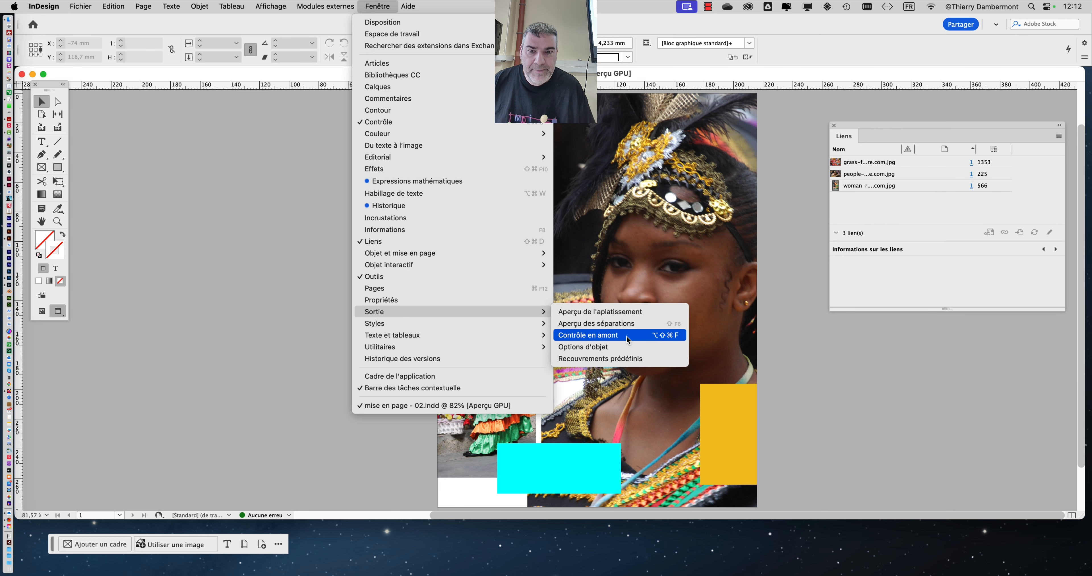
{"action": "left_click", "coordinate": [628, 339]}
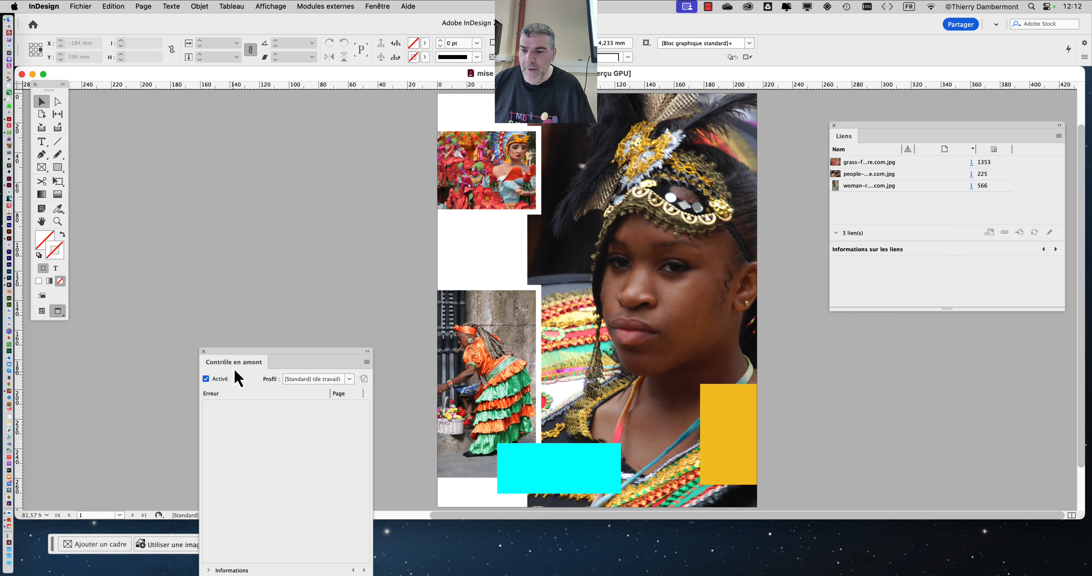
{"action": "left_click_drag", "start_coordinate": [231, 362], "coordinate": [225, 140]}
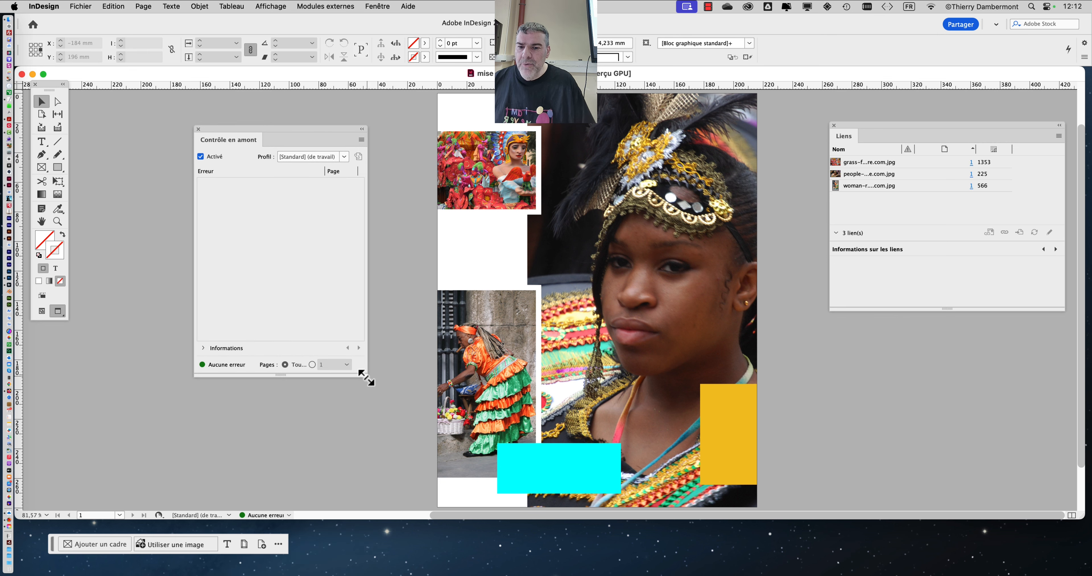
{"action": "left_click_drag", "start_coordinate": [364, 377], "coordinate": [383, 270]}
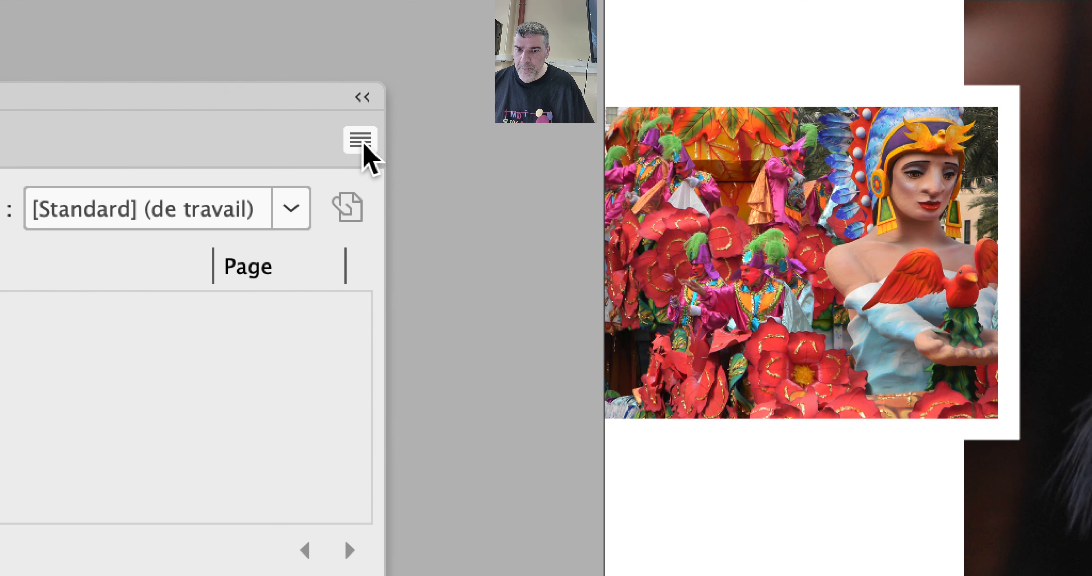
{"action": "left_click", "coordinate": [763, 79]}
{"action": "left_click", "coordinate": [342, 144]}
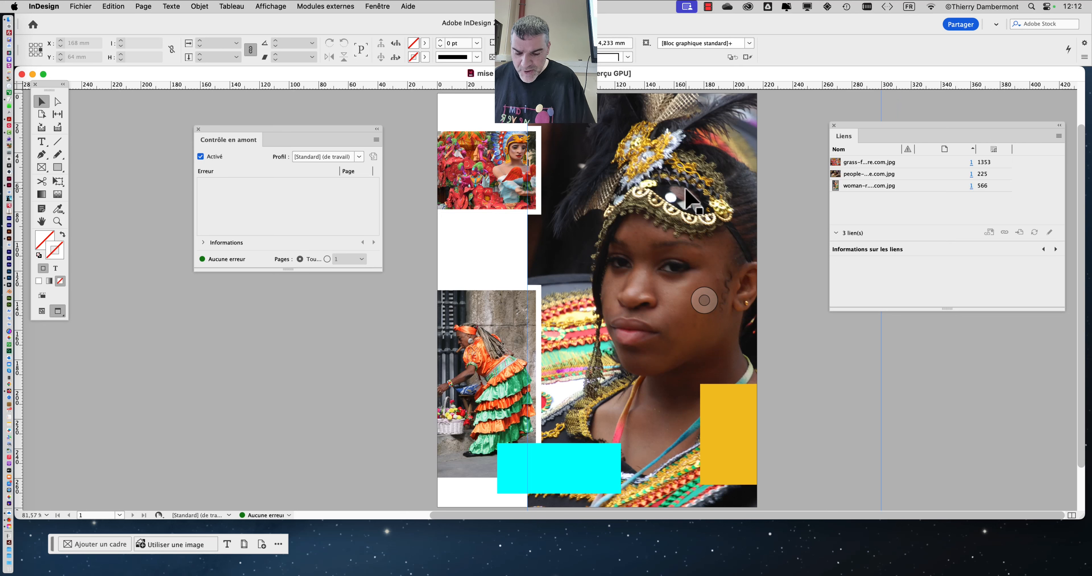
{"action": "left_click_drag", "start_coordinate": [214, 141], "coordinate": [129, 130]}
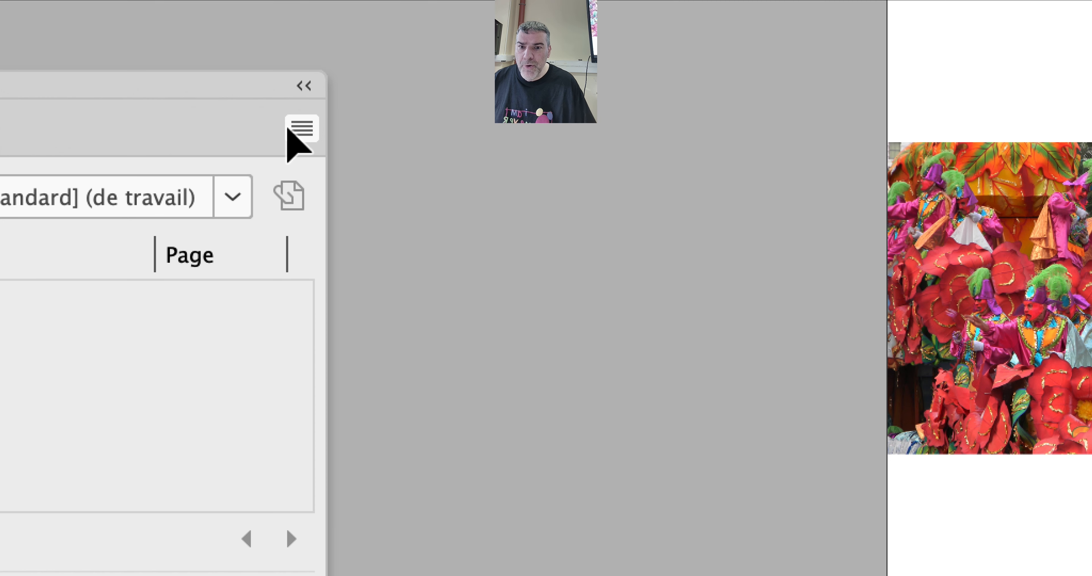
Create a preflight profile named "montrer images sous 300dpi" in the preflight profile definitions.
{"action": "left_click", "coordinate": [297, 134]}
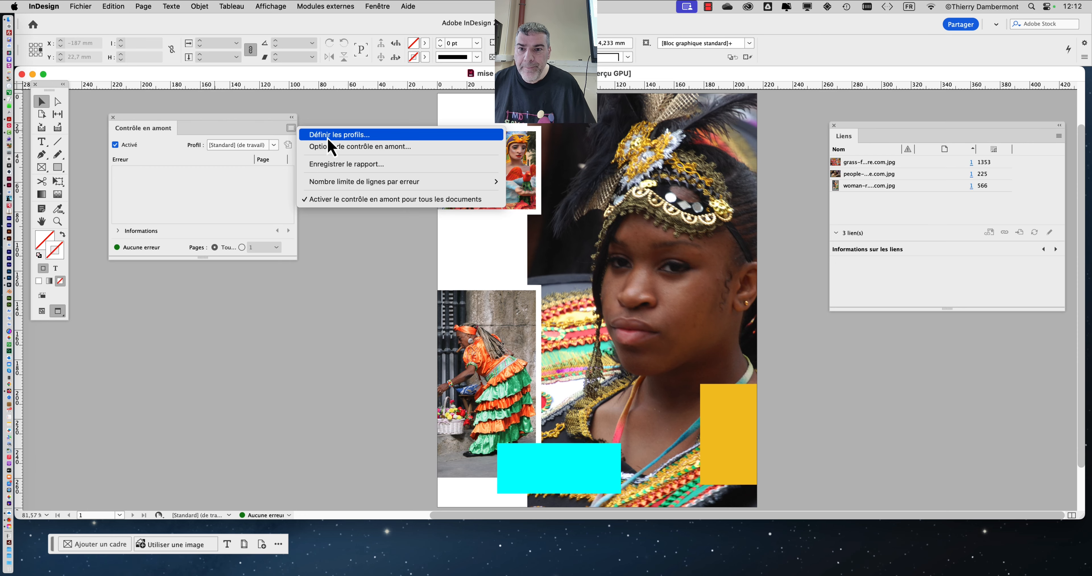
{"action": "left_click", "coordinate": [330, 147]}
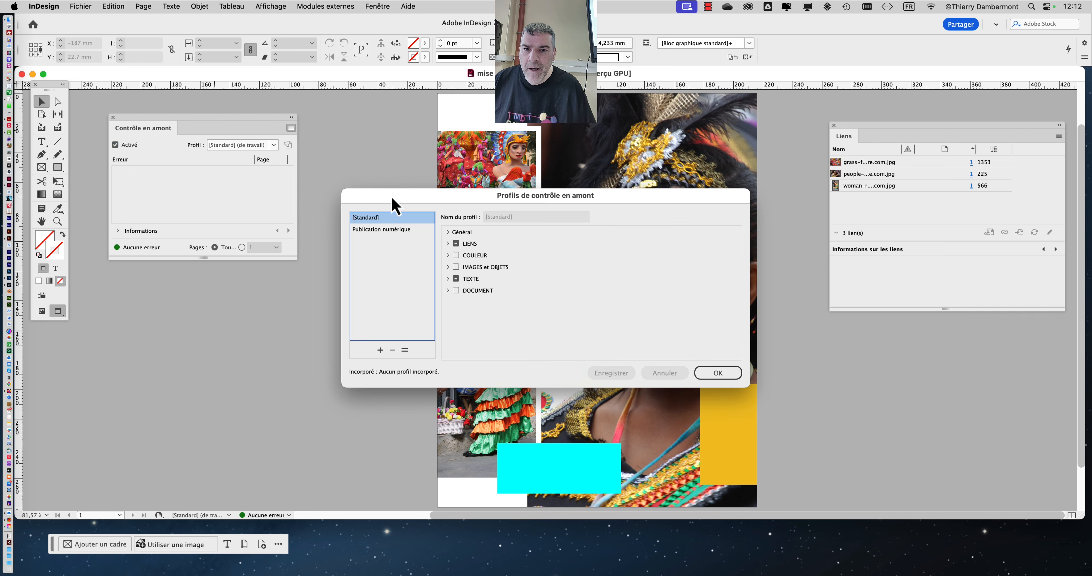
{"action": "left_click_drag", "start_coordinate": [391, 199], "coordinate": [373, 156]}
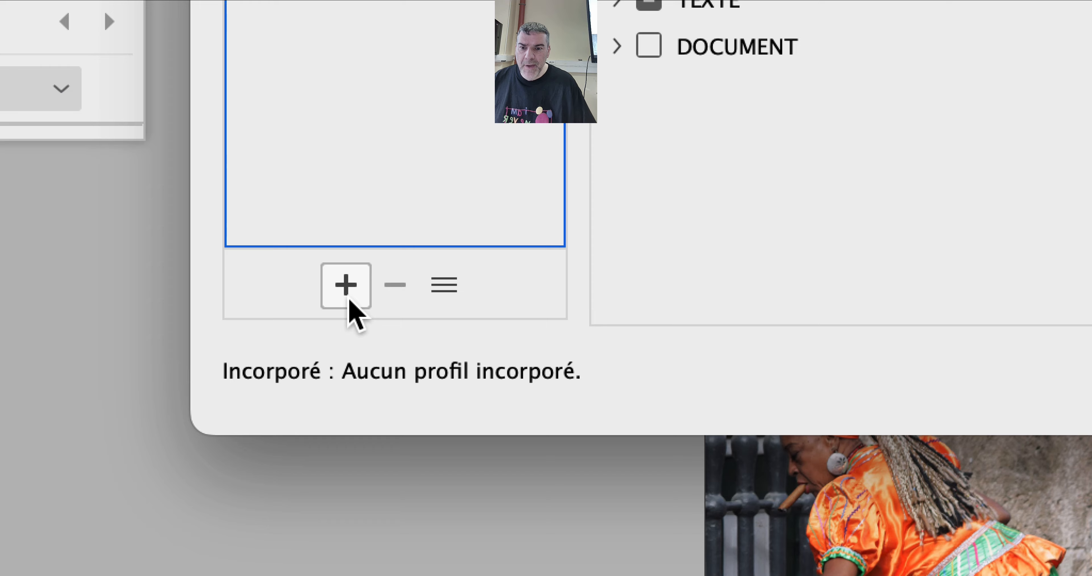
{"action": "left_click", "coordinate": [348, 299]}
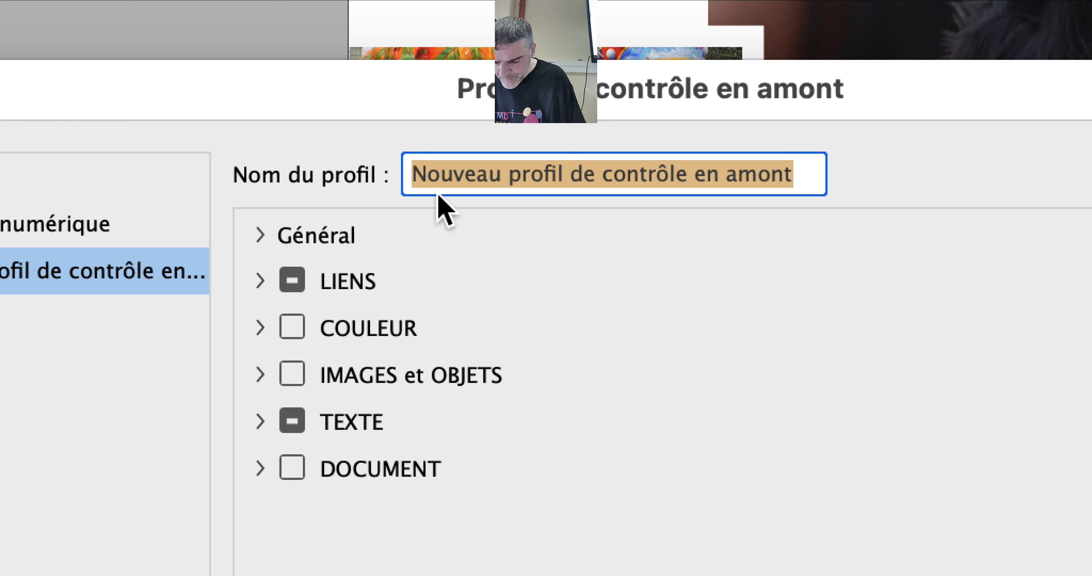
{"action": "type", "text": "montrer image"}
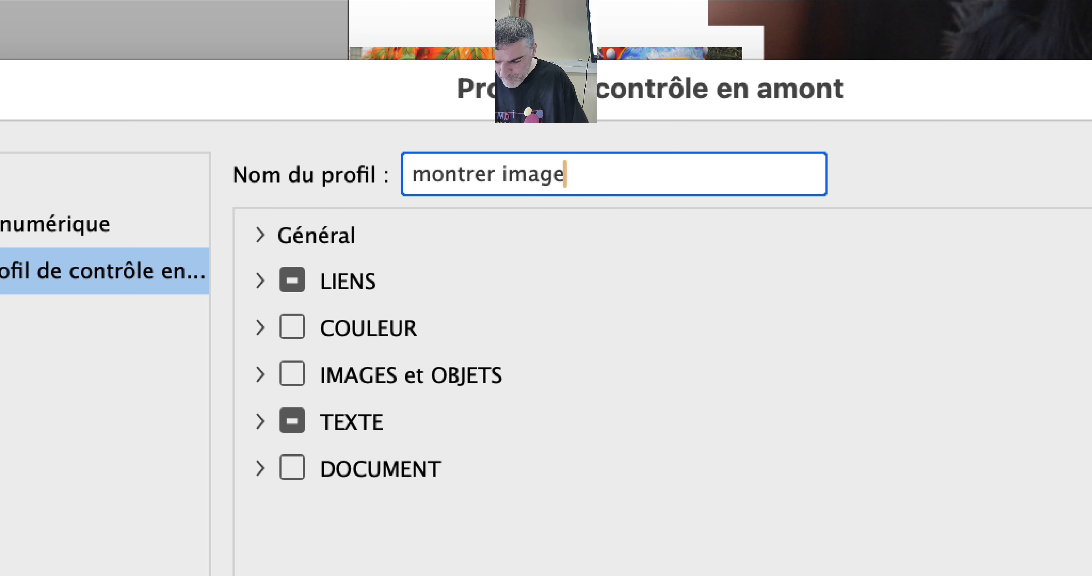
{"action": "type", "text": "s sous 300dpiu"}
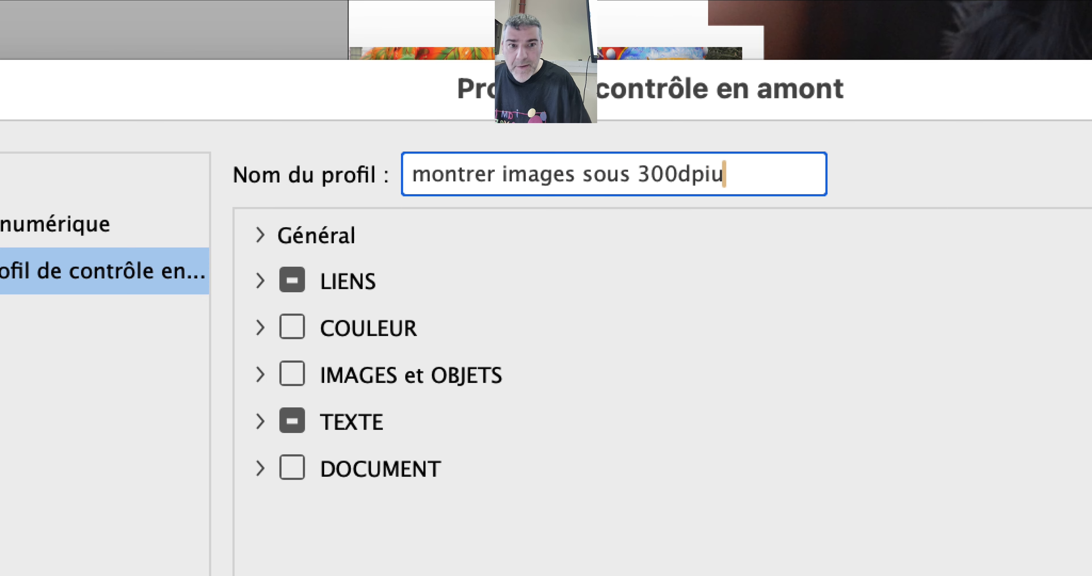
{"action": "key", "text": "BackSpace"}
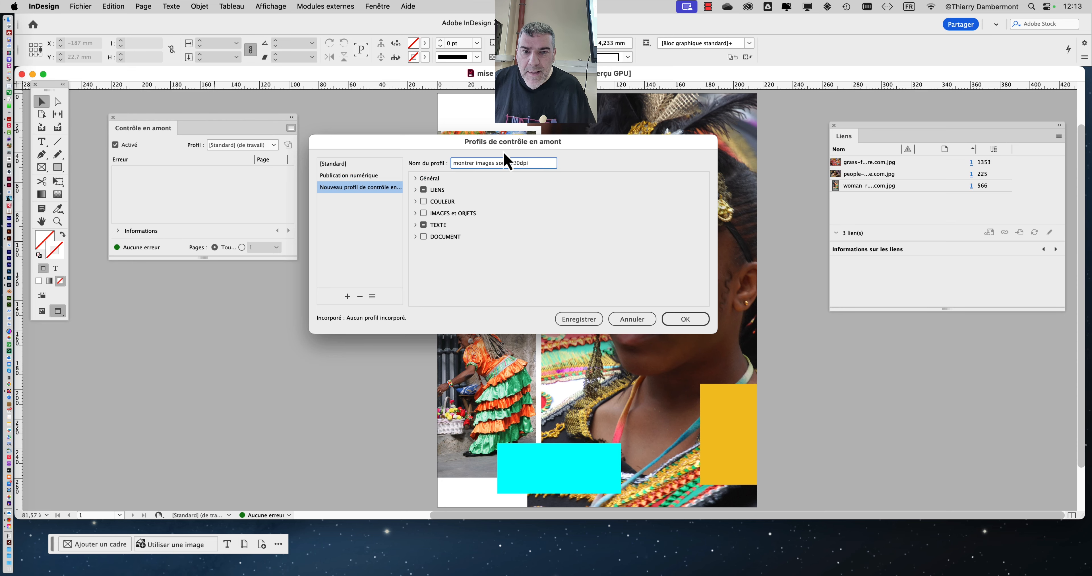
{"action": "left_click_drag", "start_coordinate": [503, 128], "coordinate": [502, 117]}
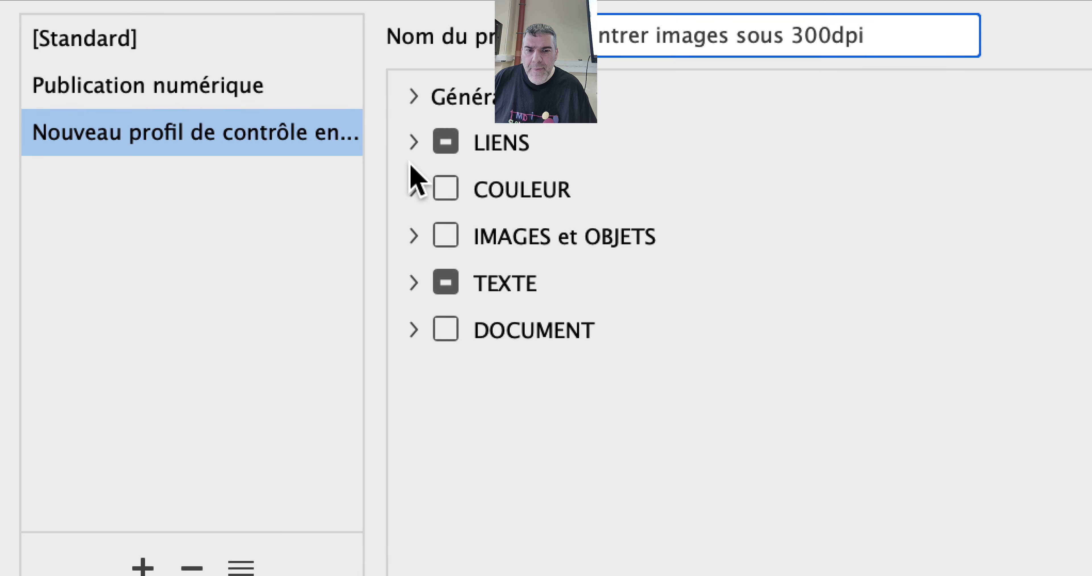
Enable the Résolution d'image check under IMAGES et OBJETS, set the minimum colour image resolution to 300, and save the profile.
{"action": "left_click", "coordinate": [395, 260]}
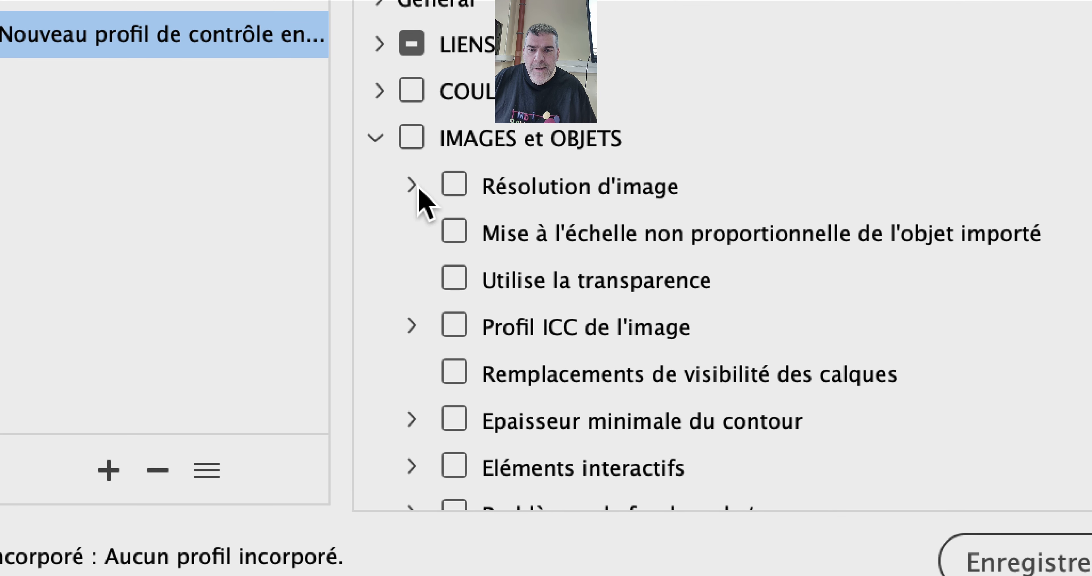
{"action": "left_click", "coordinate": [418, 189]}
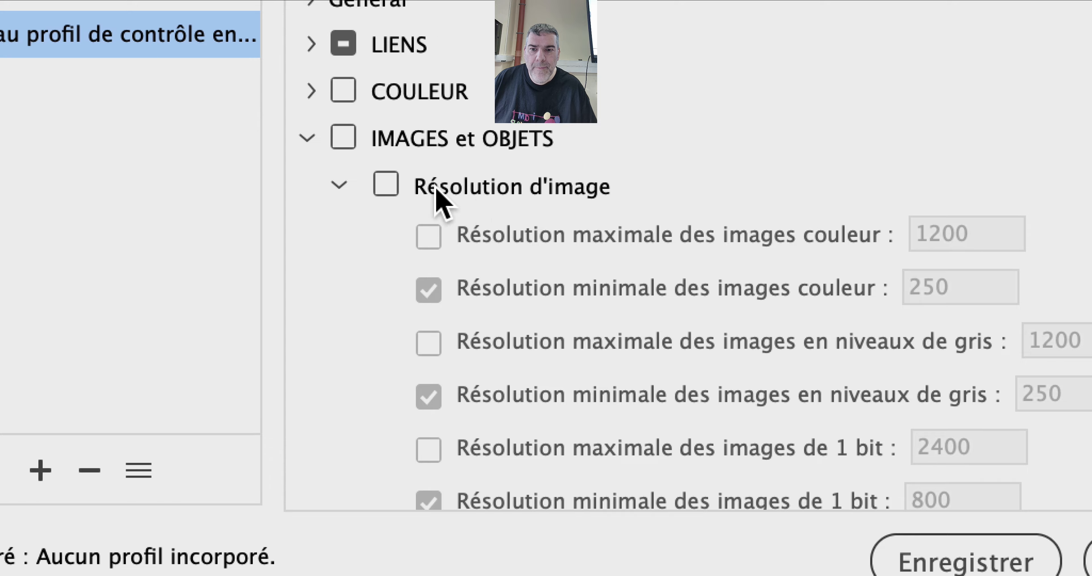
{"action": "left_click", "coordinate": [341, 189]}
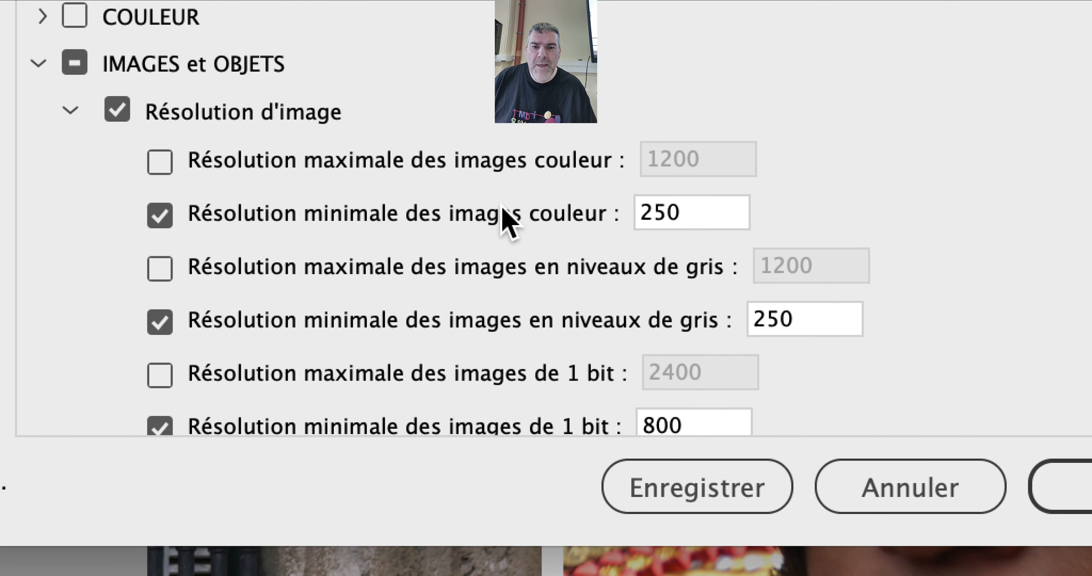
{"action": "double_click", "coordinate": [649, 213]}
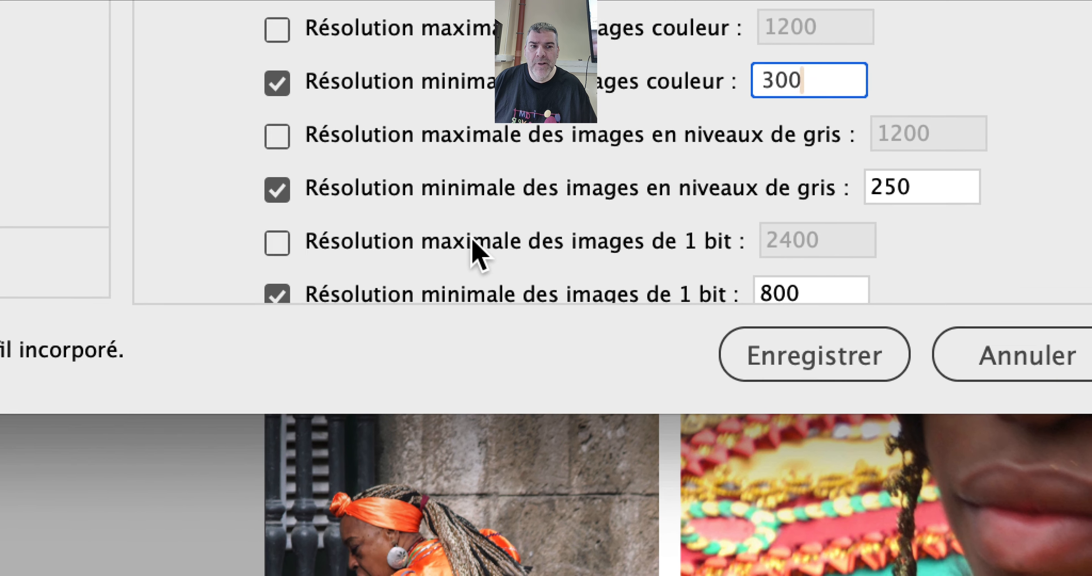
{"action": "scroll", "coordinate": [478, 249], "scroll_direction": "down", "scroll_amount": 2}
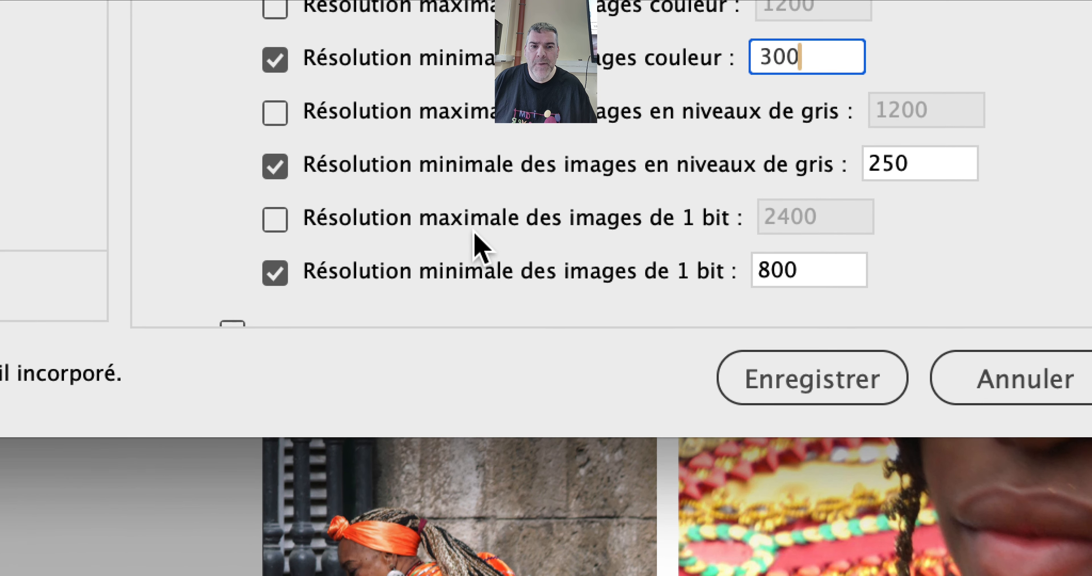
{"action": "scroll", "coordinate": [475, 233], "scroll_direction": "up", "scroll_amount": 2}
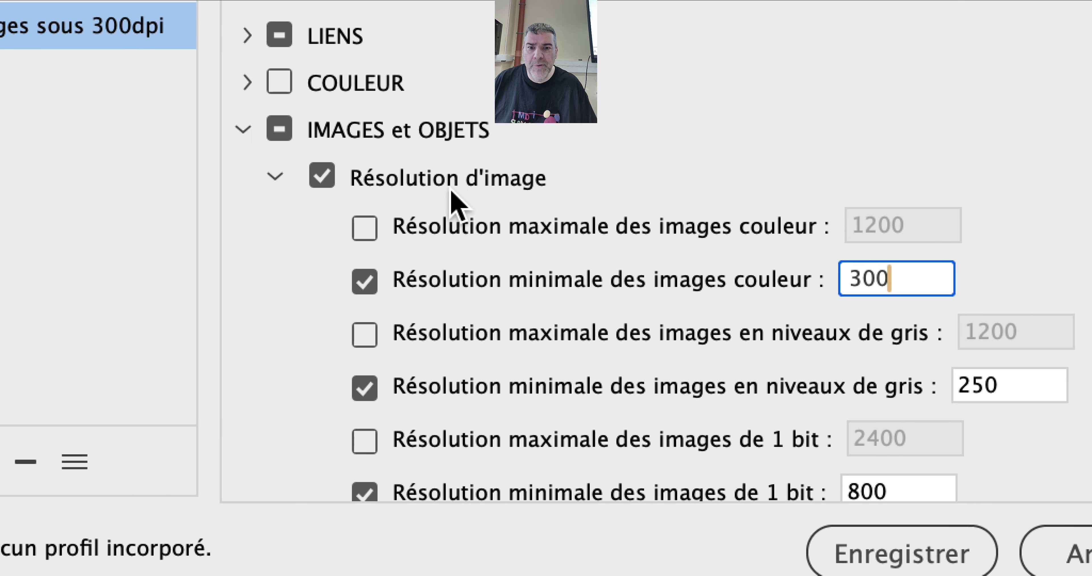
{"action": "double_click", "coordinate": [538, 208]}
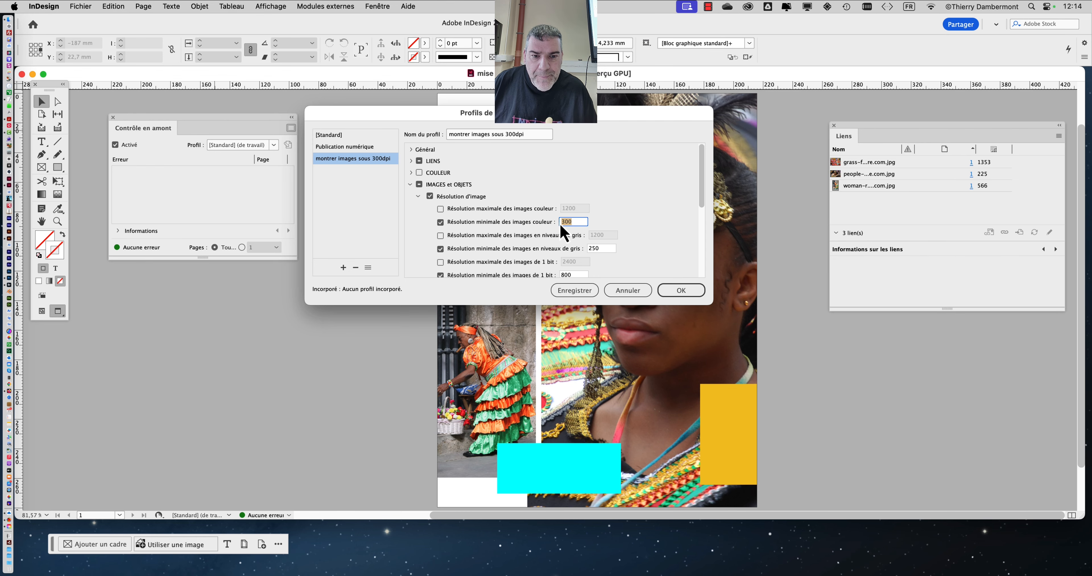
{"action": "left_click", "coordinate": [584, 296]}
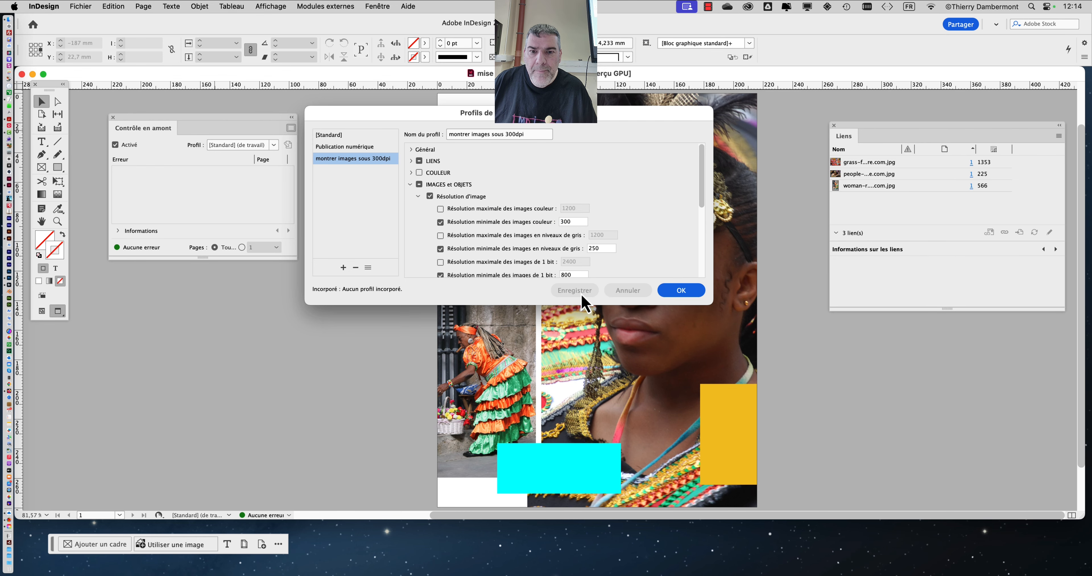
{"action": "left_click", "coordinate": [690, 292]}
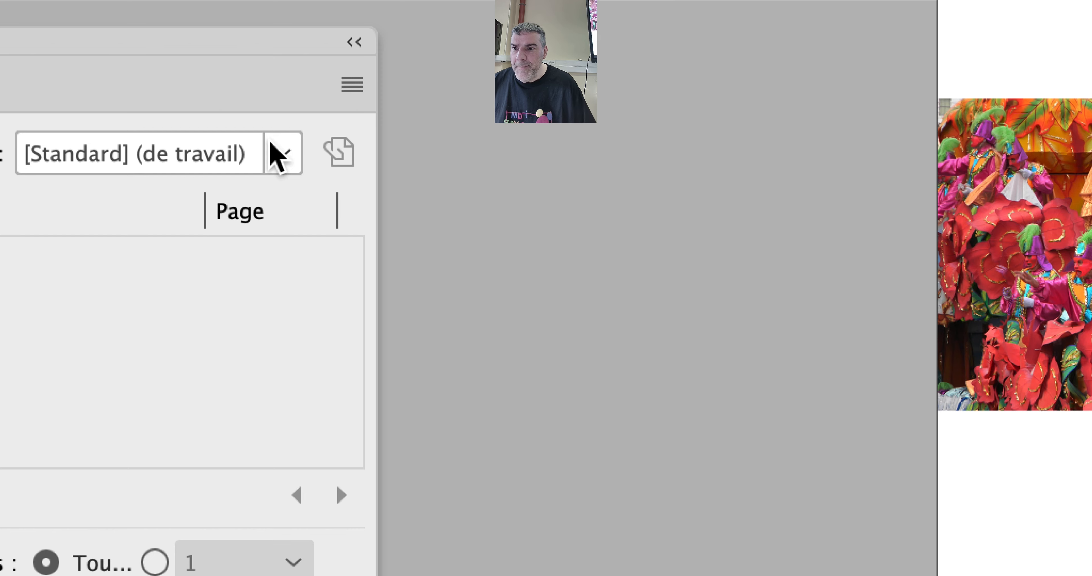
Apply the "montrer images sous 300dpi" profile, enlarge the Contrôle en amont window and expand its image resolution errors.
{"action": "left_click", "coordinate": [276, 155]}
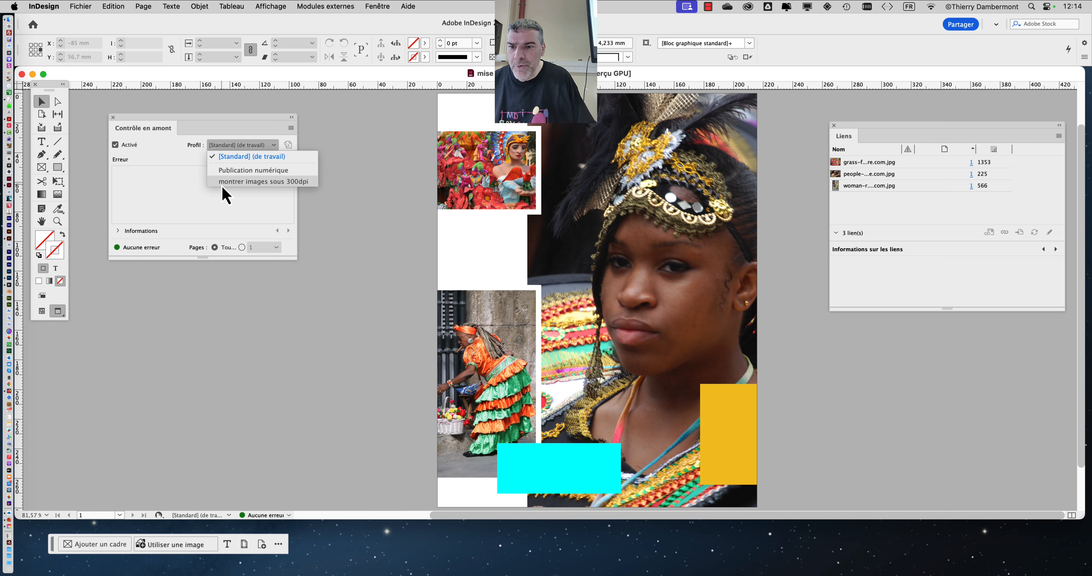
{"action": "left_click", "coordinate": [225, 182]}
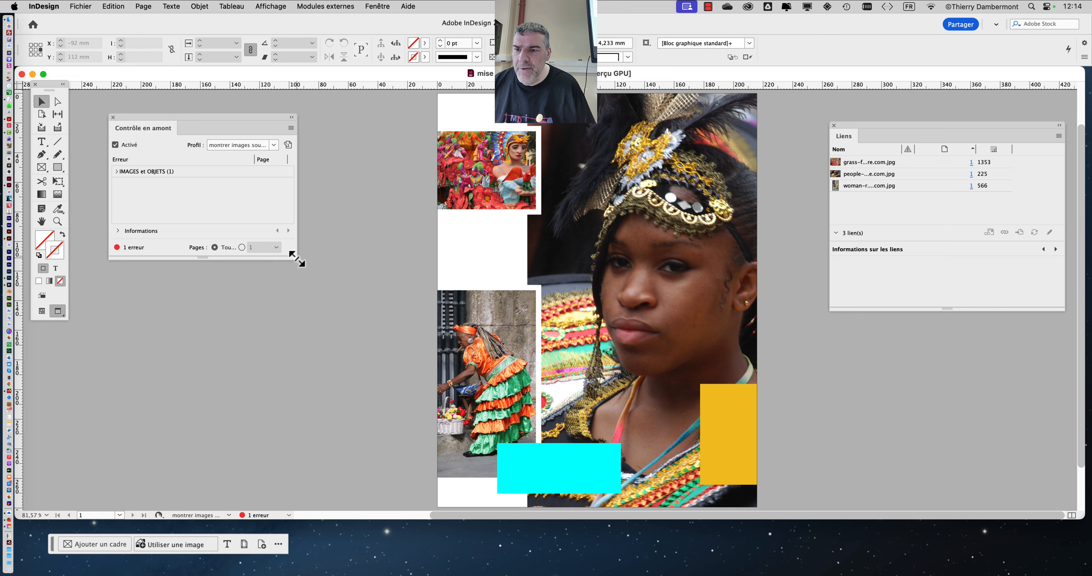
{"action": "left_click_drag", "start_coordinate": [297, 258], "coordinate": [278, 324]}
{"action": "left_click_drag", "start_coordinate": [183, 123], "coordinate": [248, 151]}
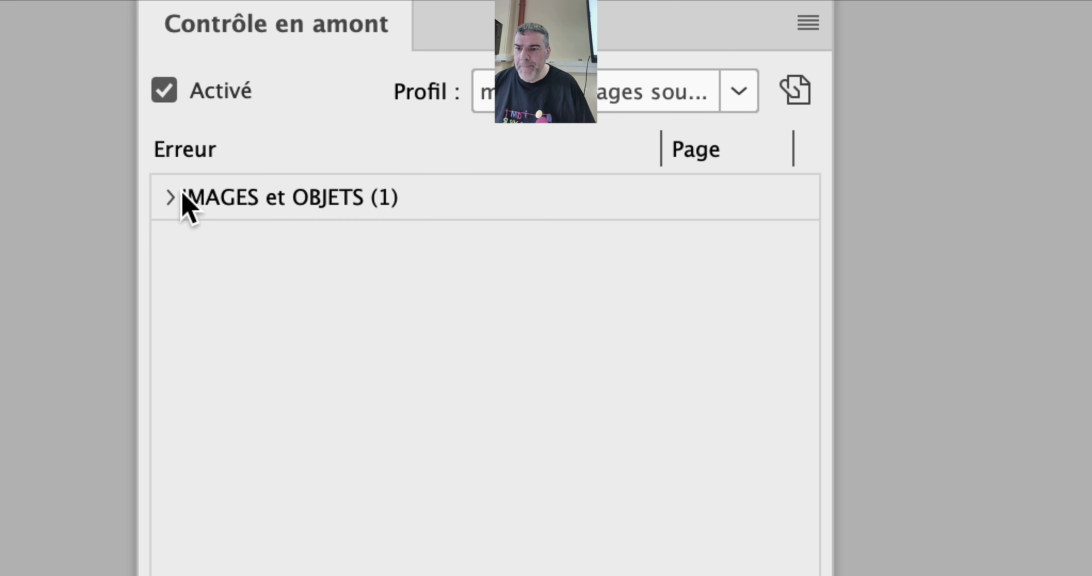
{"action": "left_click", "coordinate": [146, 229]}
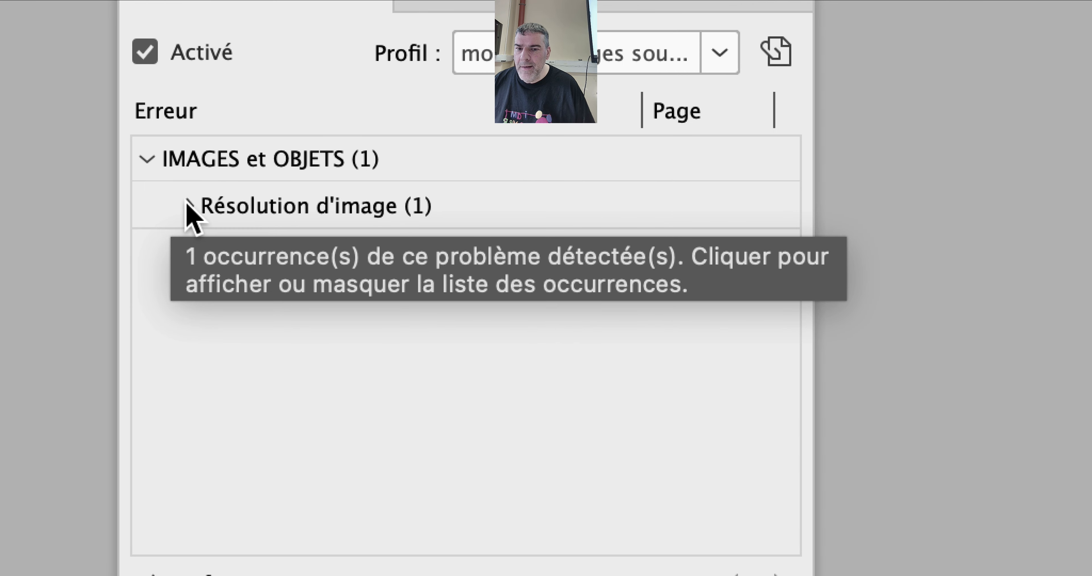
{"action": "left_click", "coordinate": [188, 206]}
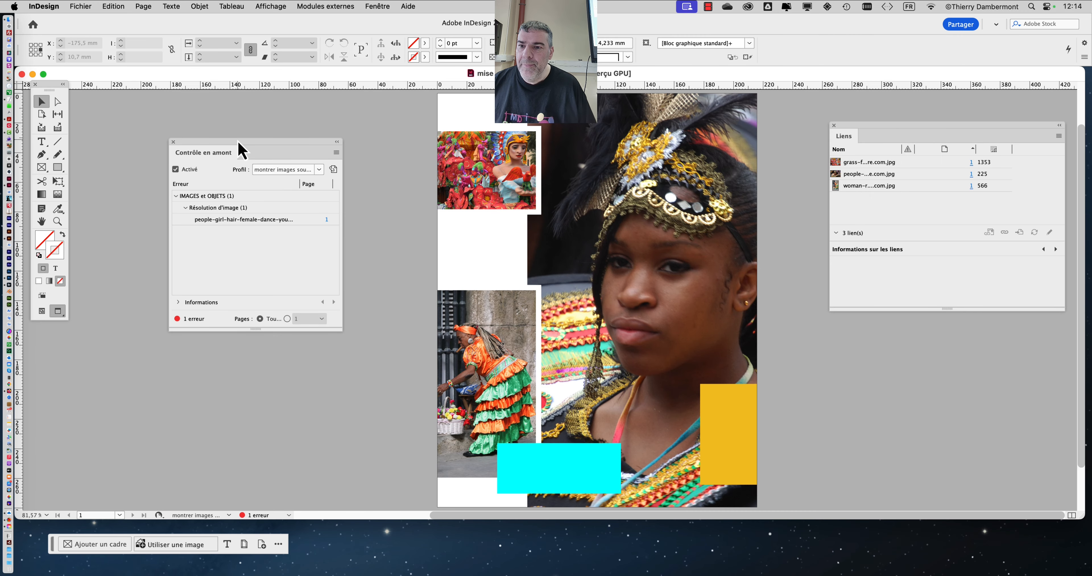
Select the large portrait photo and rearrange the floating windows, lengthening Liens so the photo's full link information shows.
{"action": "left_click_drag", "start_coordinate": [239, 141], "coordinate": [203, 140]}
{"action": "left_click_drag", "start_coordinate": [860, 125], "coordinate": [893, 133]}
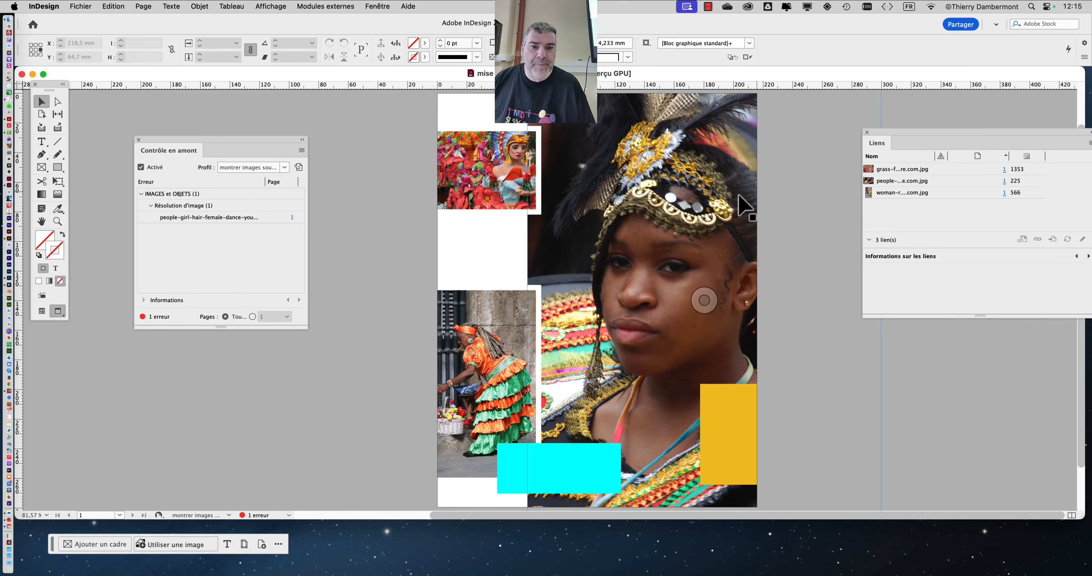
{"action": "key", "text": "super+minus"}
{"action": "left_click", "coordinate": [667, 189]}
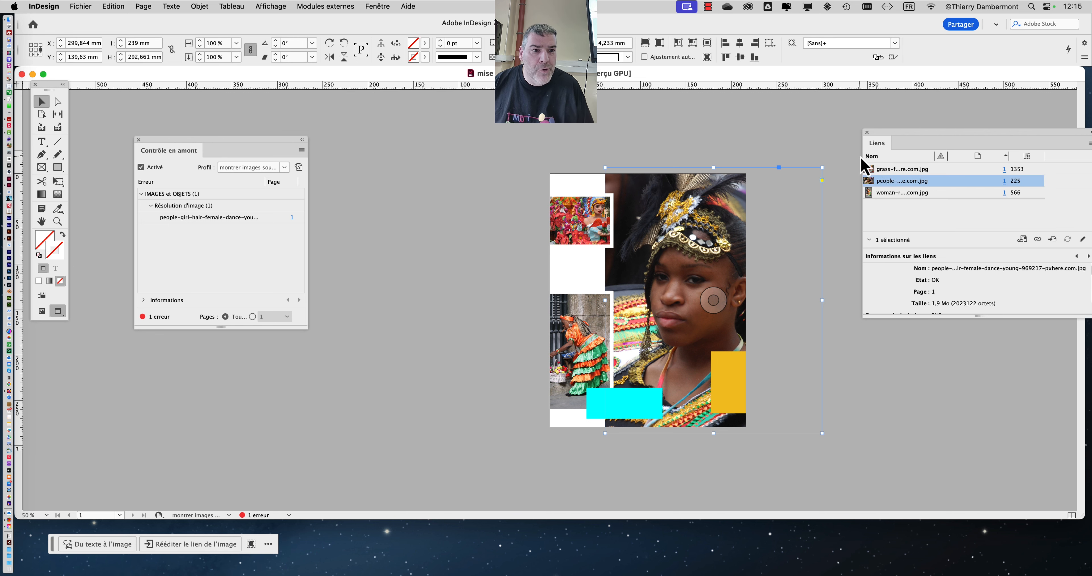
{"action": "left_click_drag", "start_coordinate": [899, 139], "coordinate": [861, 114]}
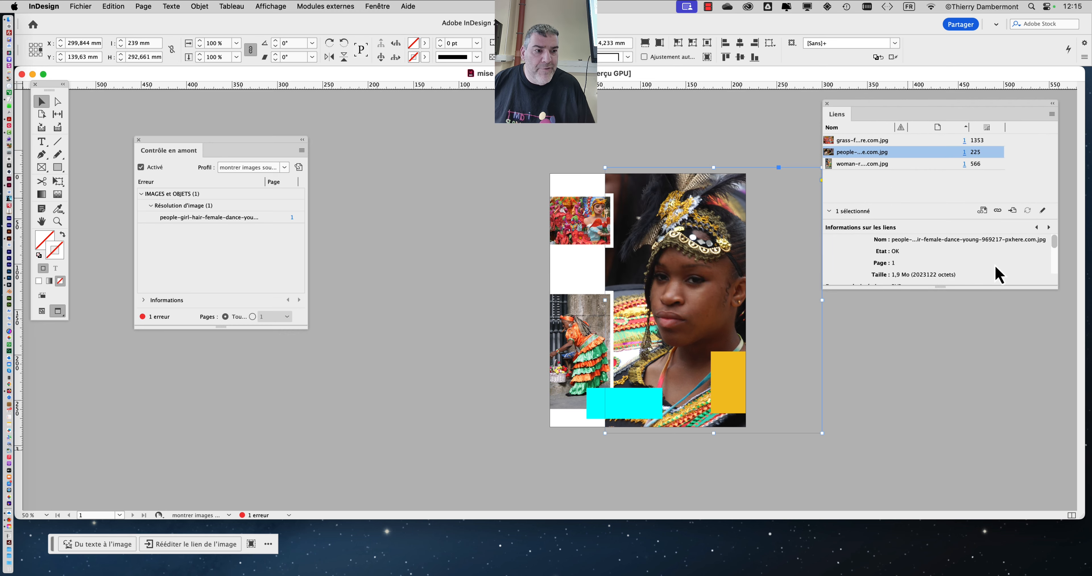
{"action": "left_click_drag", "start_coordinate": [1052, 291], "coordinate": [1051, 467]}
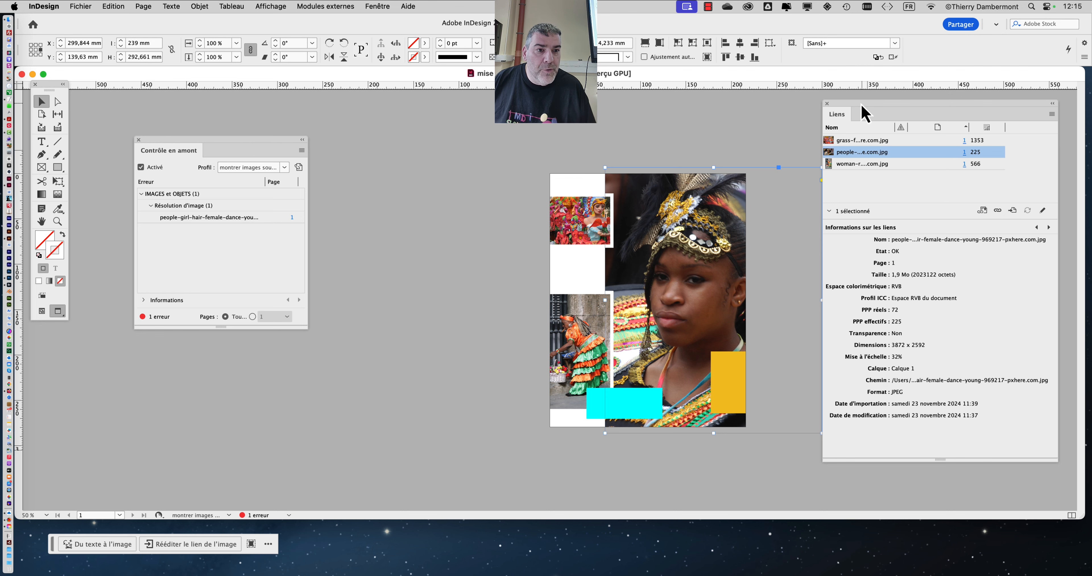
{"action": "left_click_drag", "start_coordinate": [860, 108], "coordinate": [894, 111]}
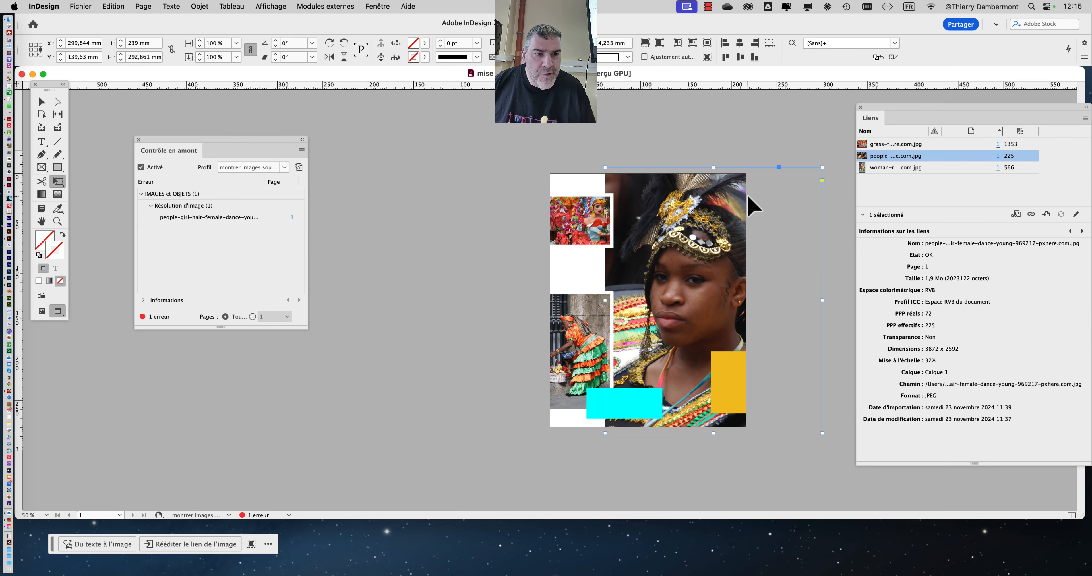
Scale the large portrait photo down in stages to about 178 × 218 mm, reaching 302 PPP effectifs.
{"action": "left_click_drag", "start_coordinate": [823, 169], "coordinate": [787, 199]}
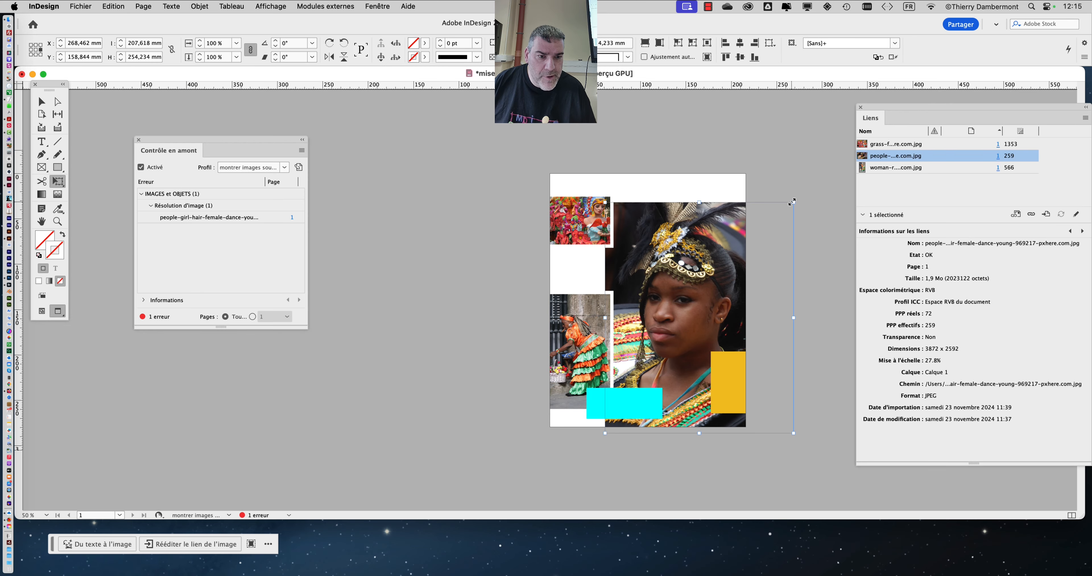
{"action": "left_click_drag", "start_coordinate": [792, 202], "coordinate": [781, 218]}
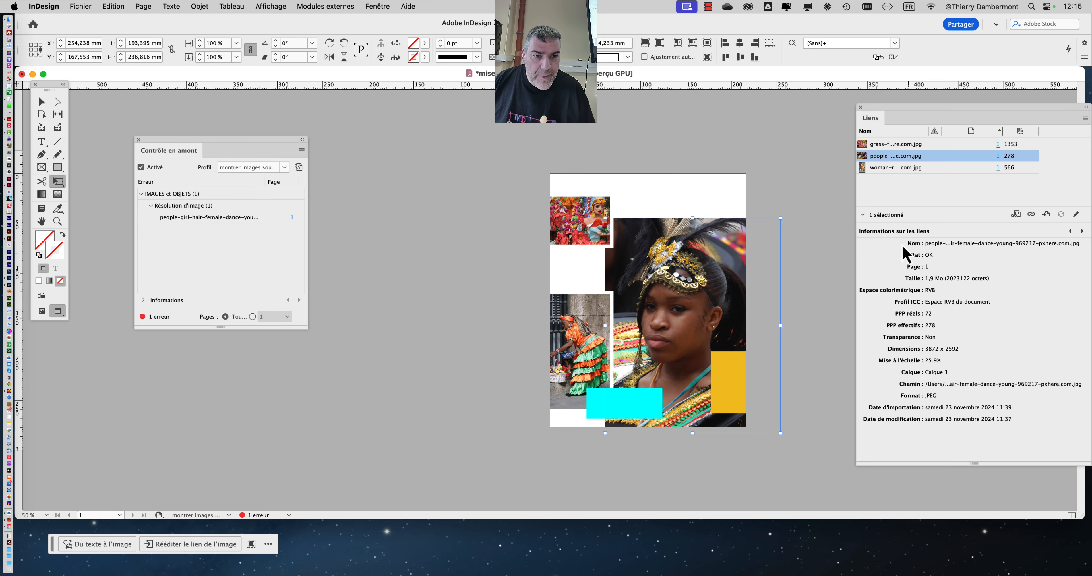
{"action": "left_click_drag", "start_coordinate": [784, 218], "coordinate": [767, 236]}
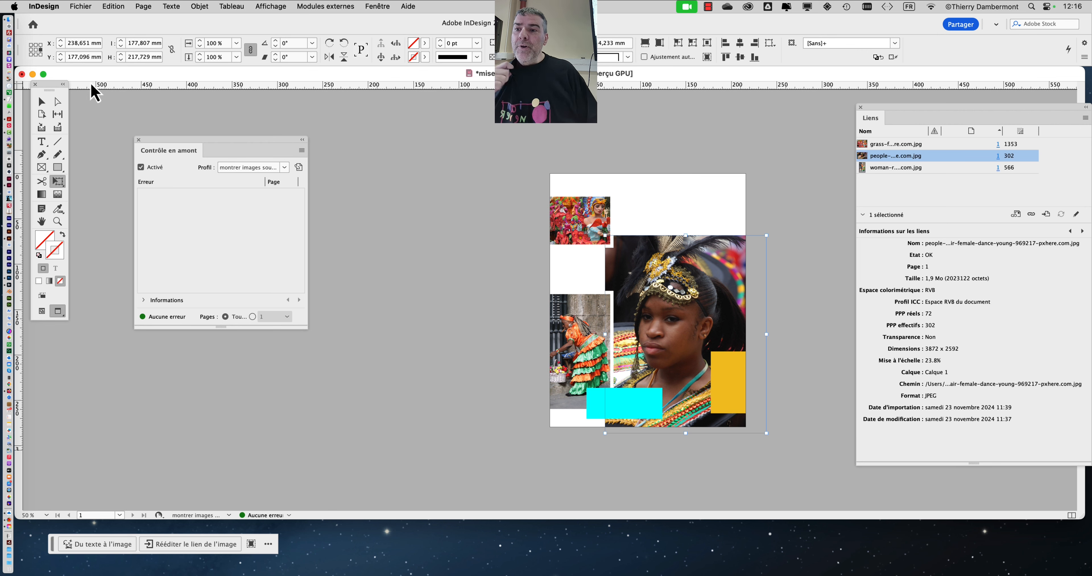
Move the toolbox down, move the reduced portrait photo higher on the page and deselect it.
{"action": "left_click_drag", "start_coordinate": [58, 91], "coordinate": [63, 137]}
{"action": "left_click", "coordinate": [46, 148]}
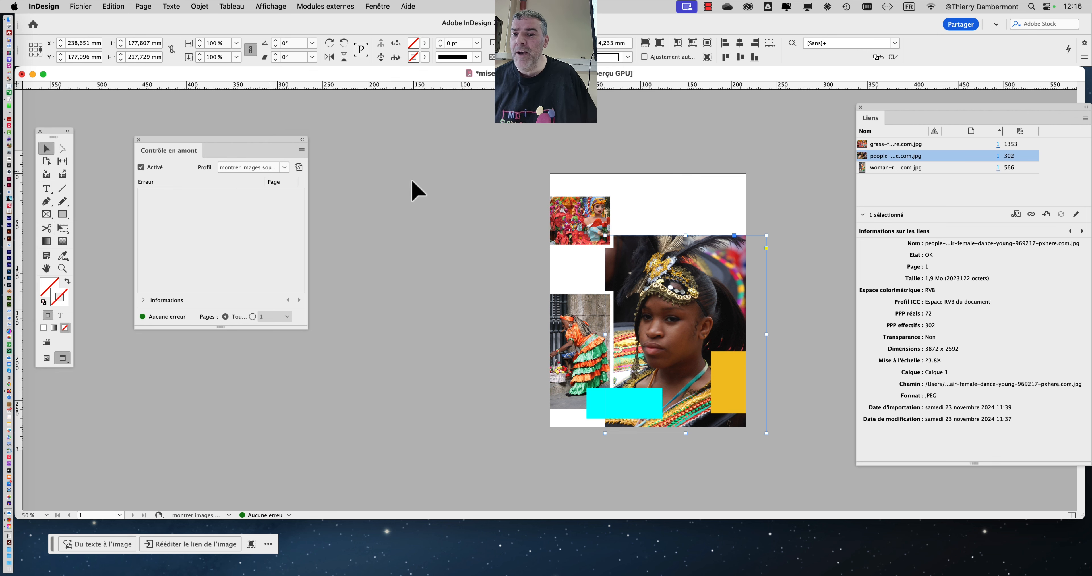
{"action": "left_click", "coordinate": [437, 182]}
{"action": "left_click_drag", "start_coordinate": [693, 252], "coordinate": [692, 227]}
{"action": "left_click", "coordinate": [382, 297]}
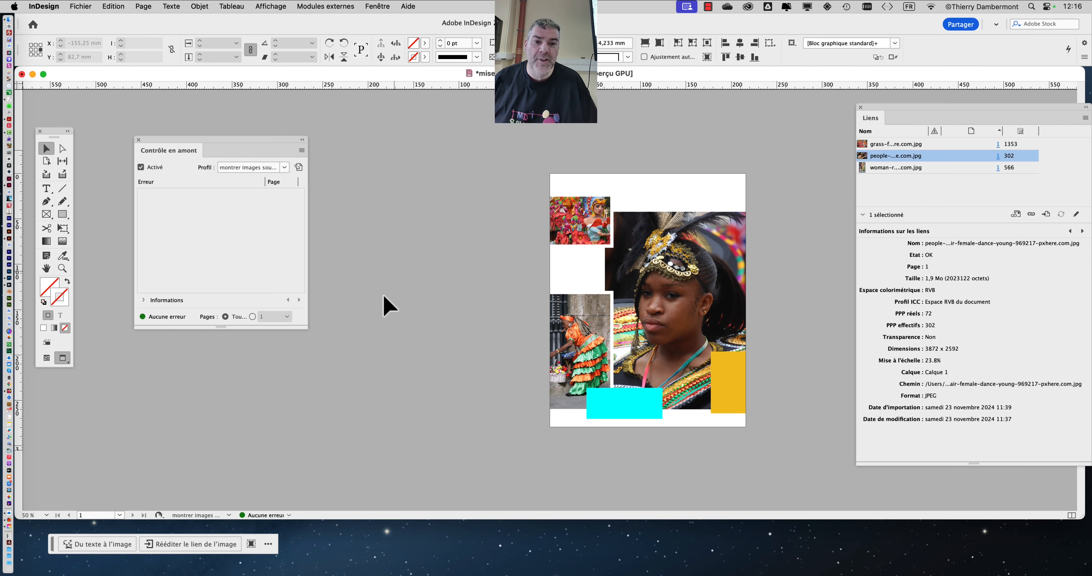
Start a print PDF export of mise en page - 02 and review its Repères et fonds perdus and Sortie settings.
{"action": "left_click", "coordinate": [76, 7]}
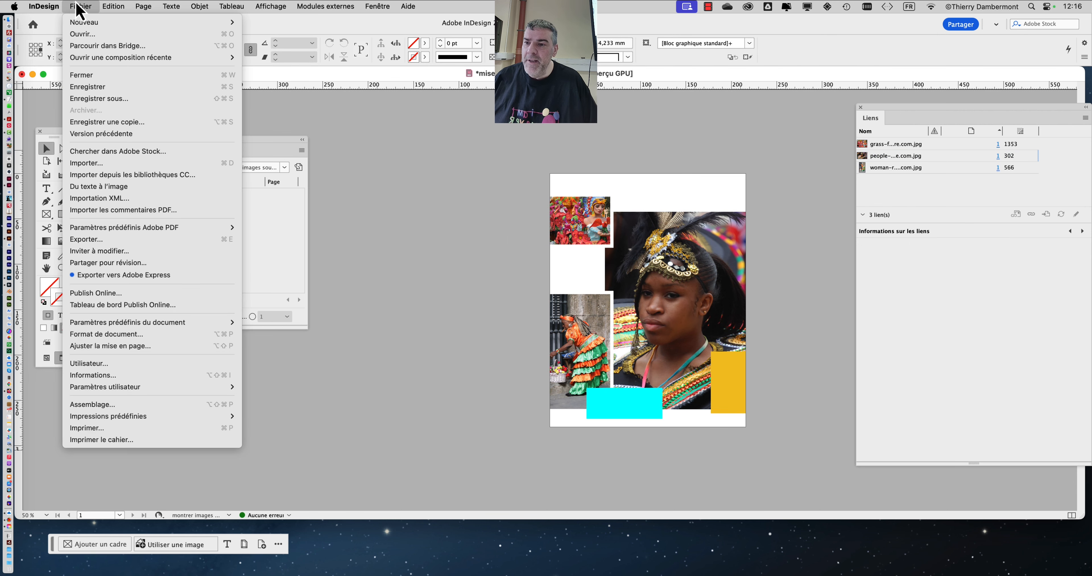
{"action": "left_click", "coordinate": [105, 241]}
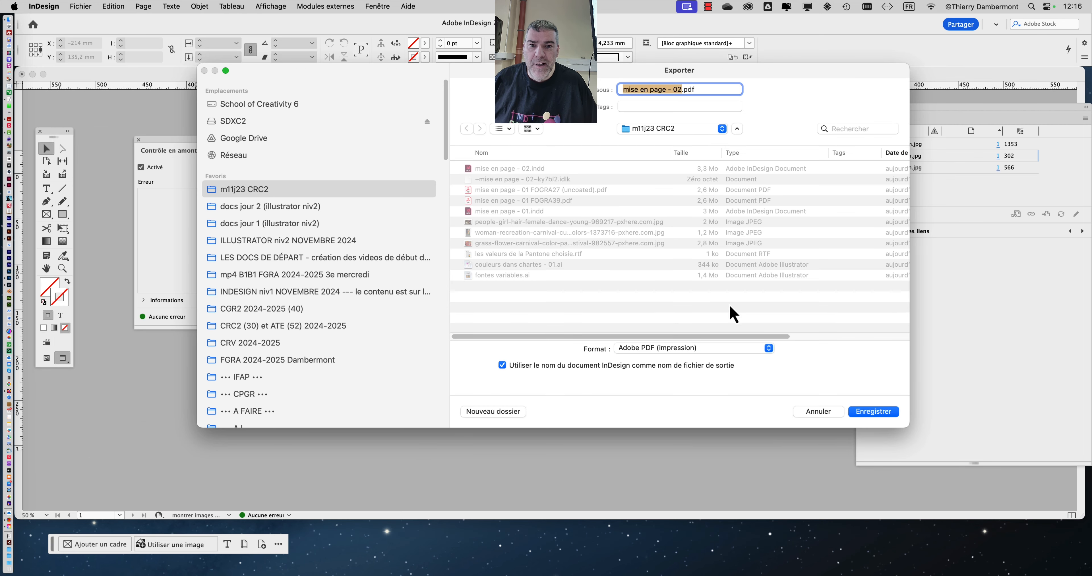
{"action": "left_click", "coordinate": [895, 416]}
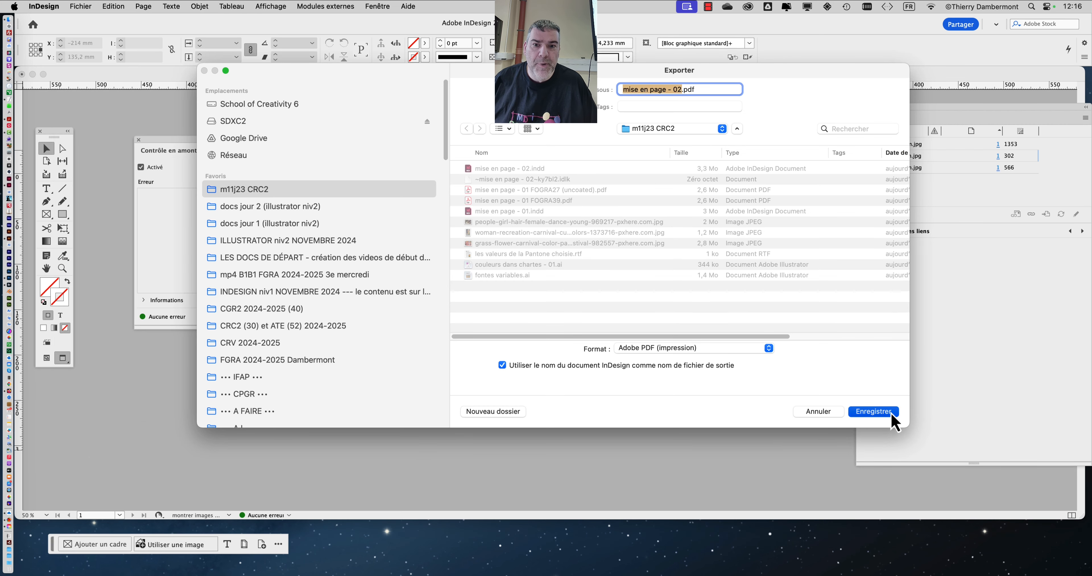
{"action": "left_click", "coordinate": [212, 164]}
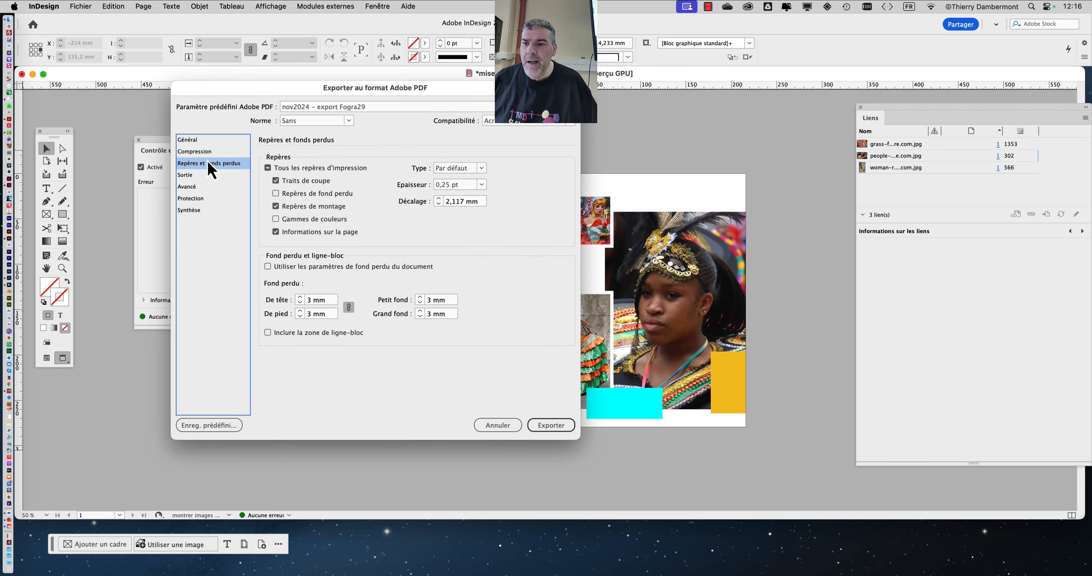
{"action": "left_click", "coordinate": [208, 175]}
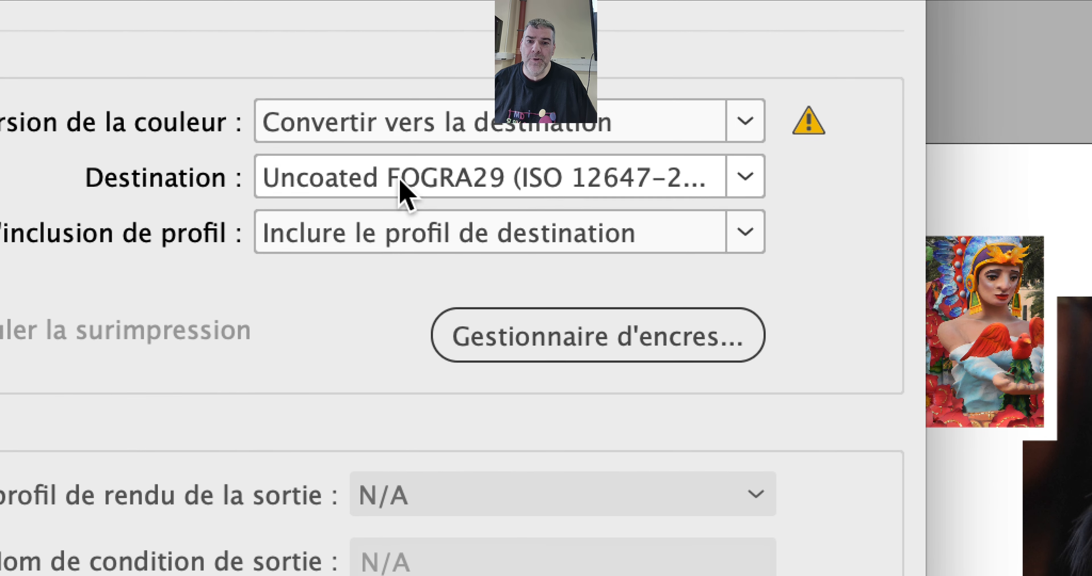
Try Coated FOGRA27 (ISO 12647-2:2004) as the PDF output destination and cancel the export.
{"action": "left_click", "coordinate": [427, 217]}
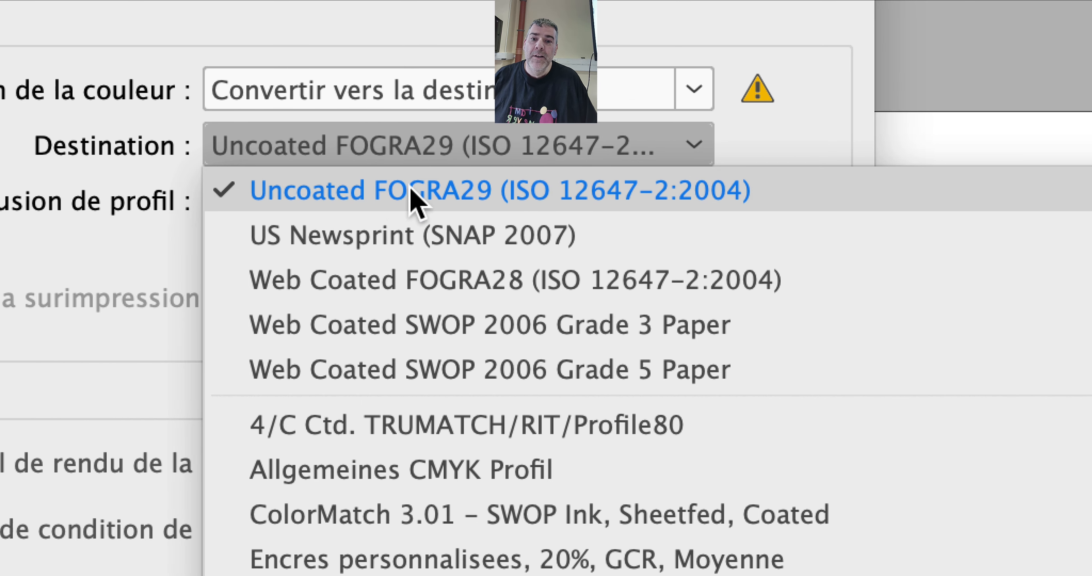
{"action": "left_click", "coordinate": [414, 193]}
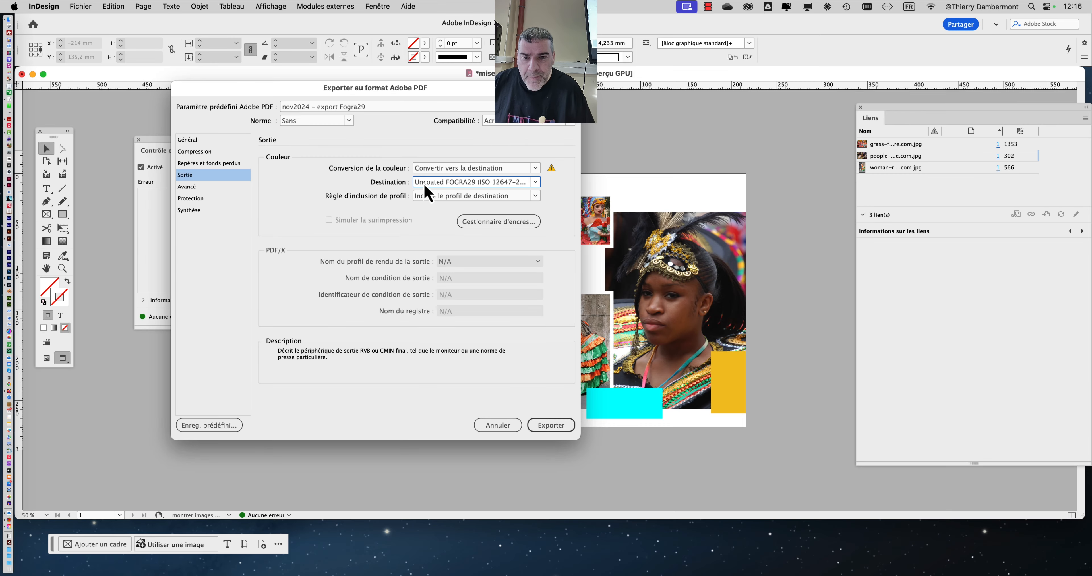
{"action": "left_click", "coordinate": [382, 187]}
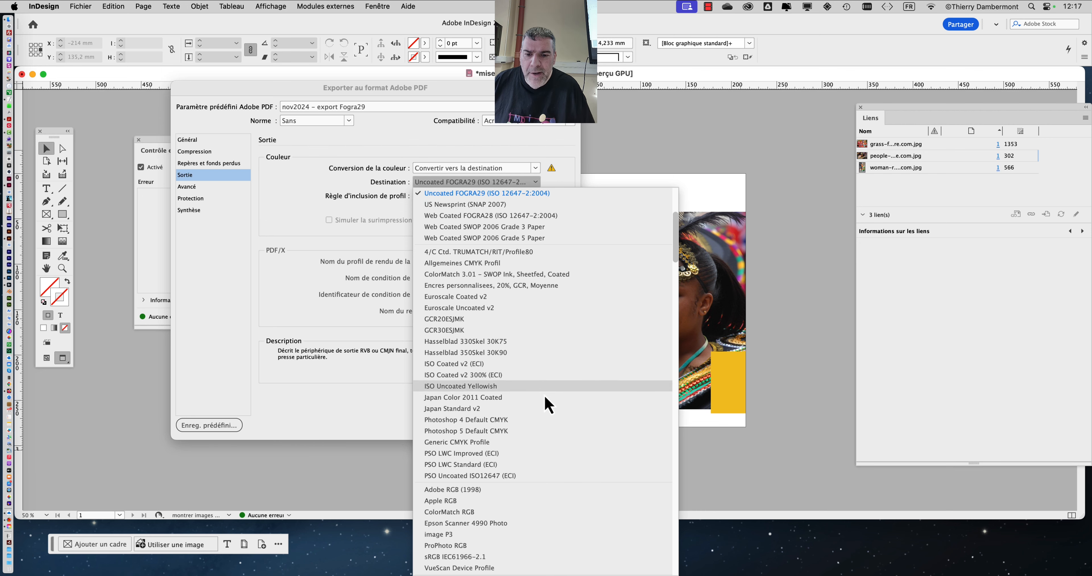
{"action": "scroll", "coordinate": [546, 382], "scroll_direction": "up", "scroll_amount": 5}
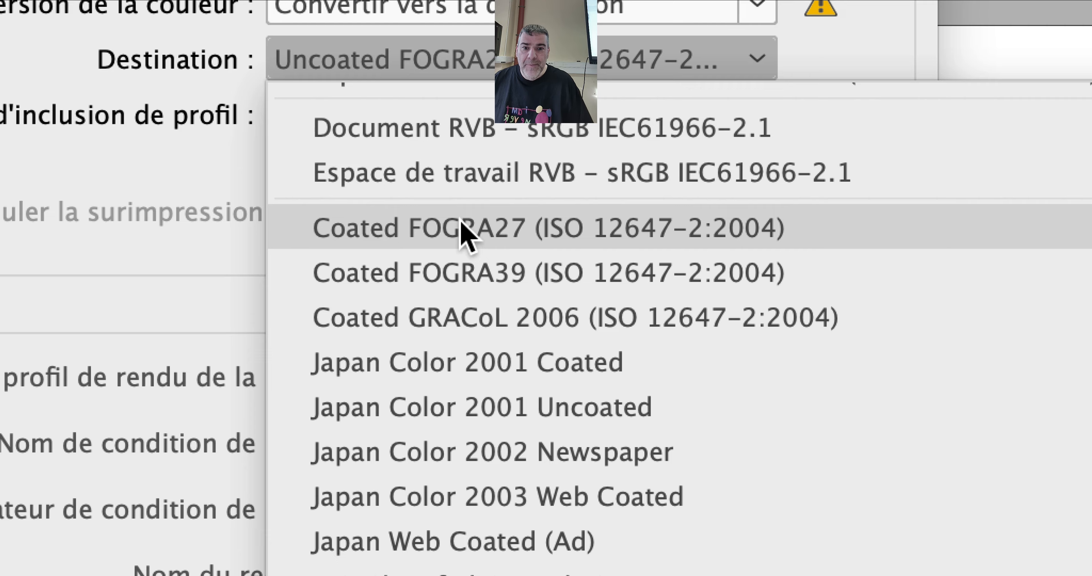
{"action": "left_click", "coordinate": [463, 226]}
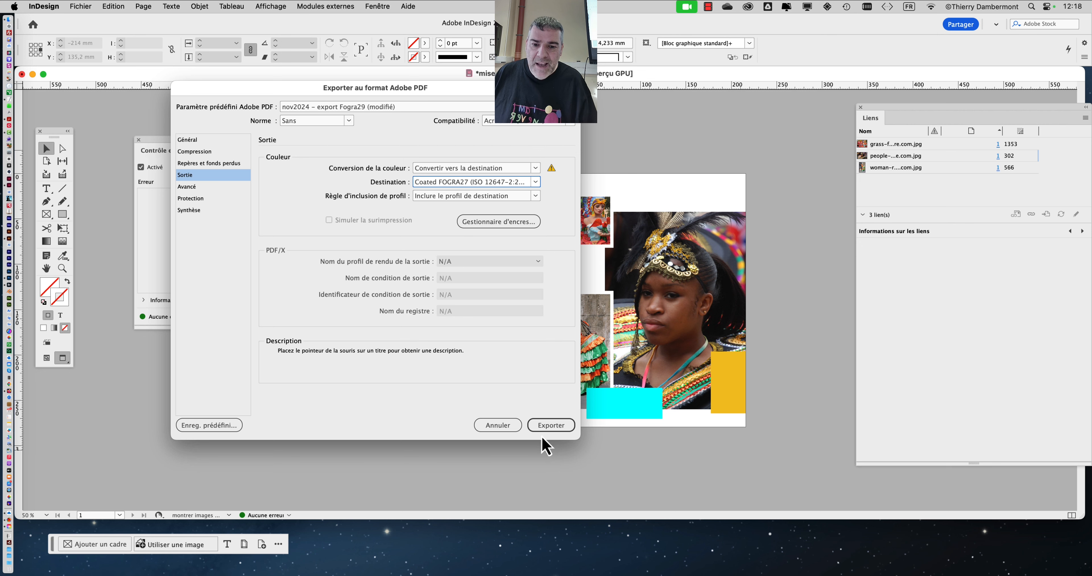
{"action": "left_click", "coordinate": [505, 427]}
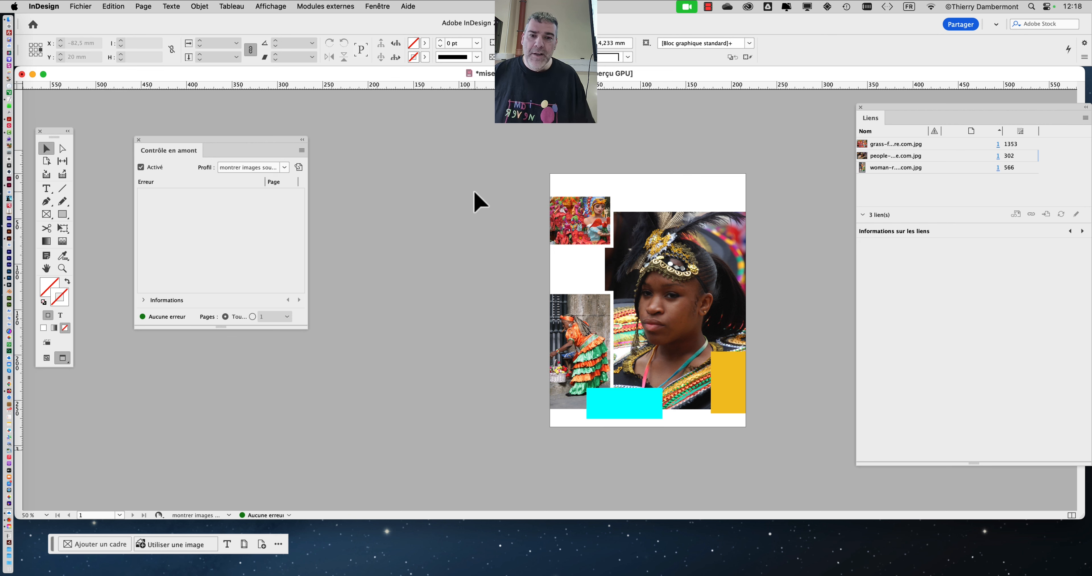
Lengthen the document window vertically and place the floating Liens window beside the page so it no longer covers the layout.
{"action": "left_click_drag", "start_coordinate": [890, 115], "coordinate": [897, 156]}
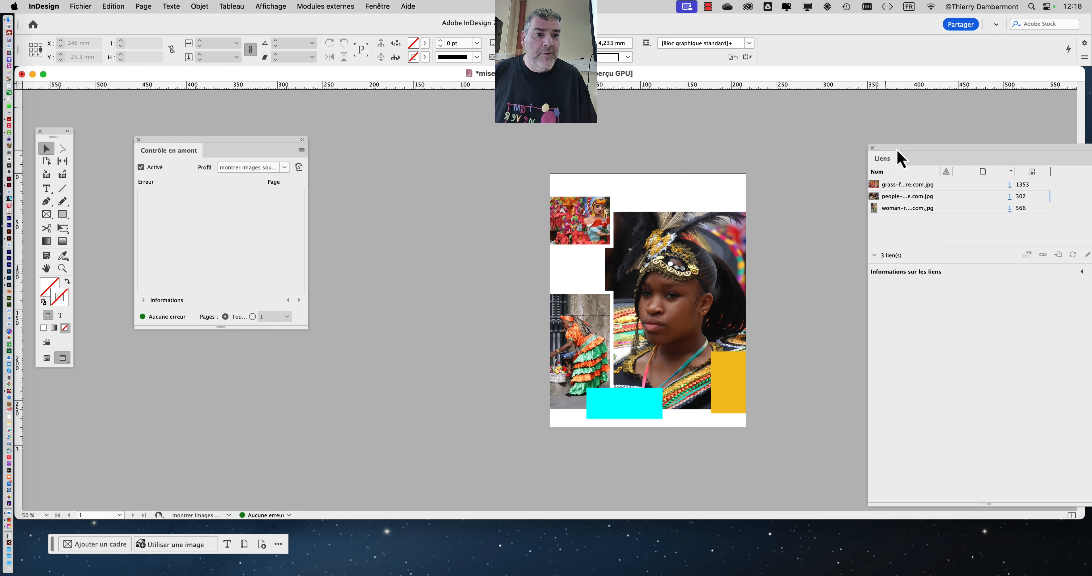
{"action": "key", "text": "super+1"}
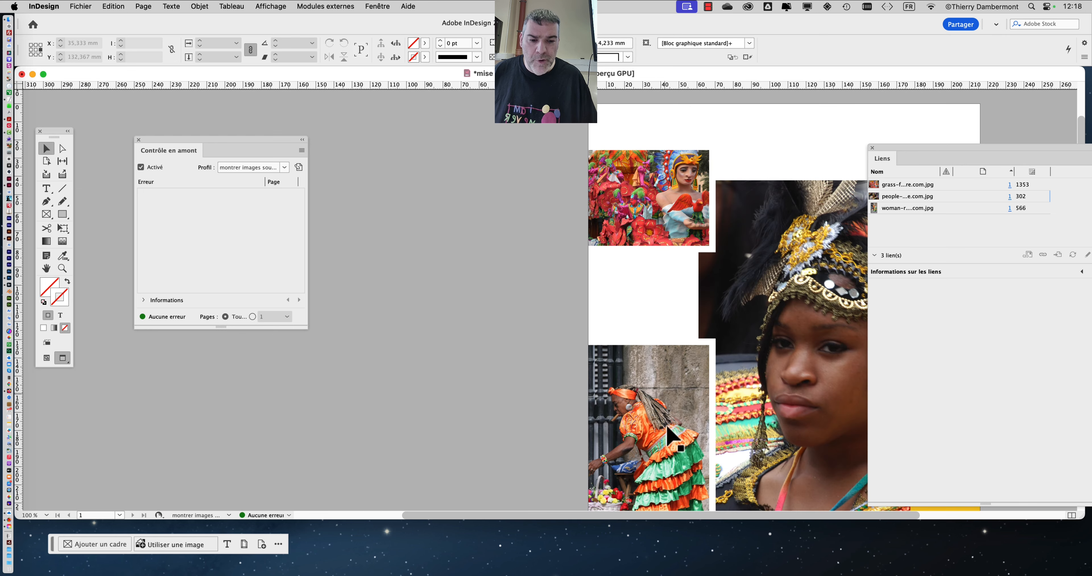
{"action": "left_click_drag", "start_coordinate": [684, 520], "coordinate": [684, 570]}
{"action": "key", "text": "super+minus"}
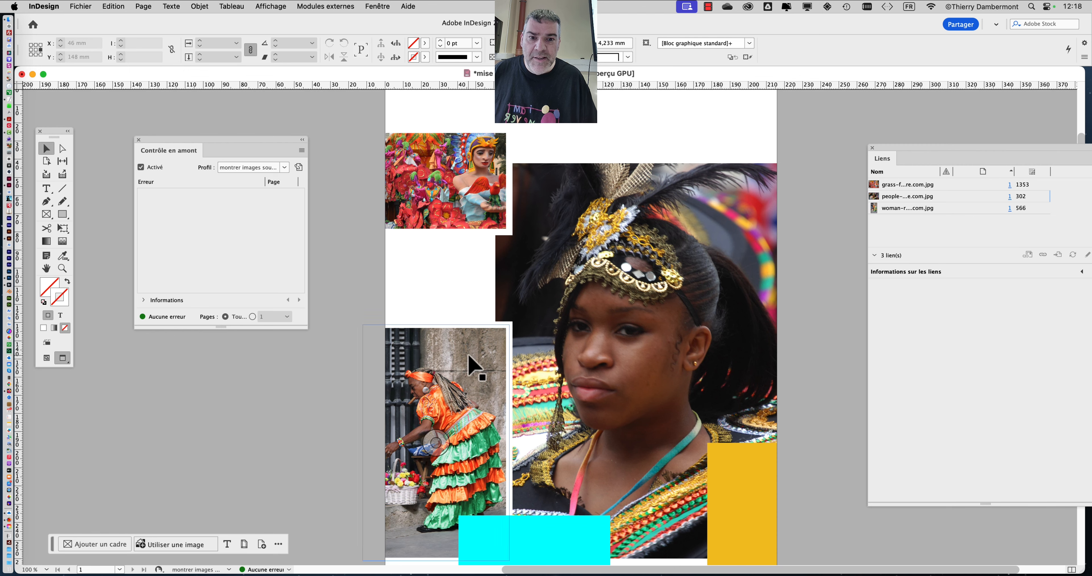
{"action": "scroll", "coordinate": [481, 345], "scroll_direction": "up", "scroll_amount": 1}
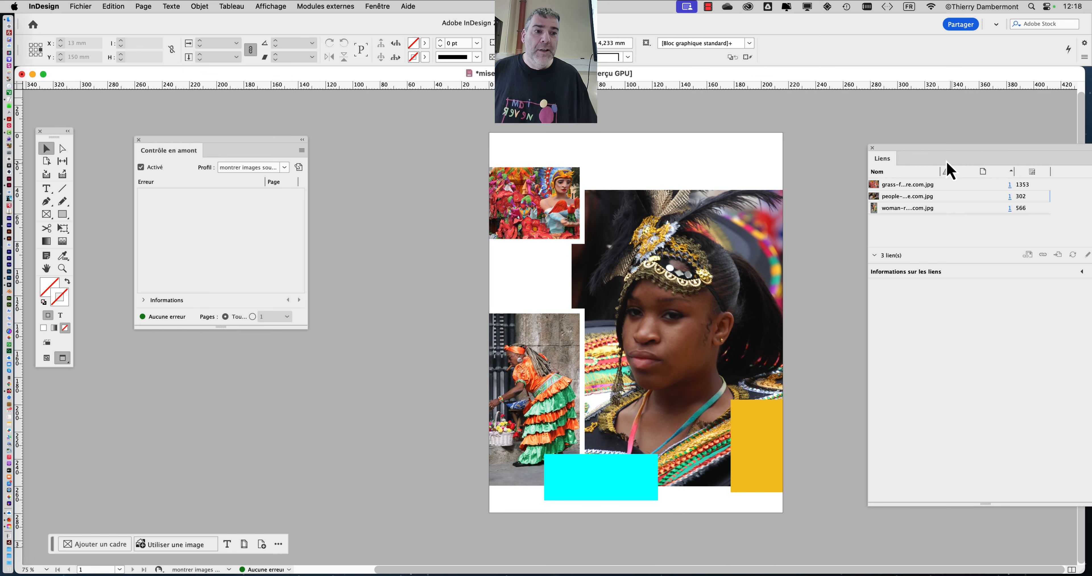
{"action": "left_click_drag", "start_coordinate": [884, 159], "coordinate": [817, 136]}
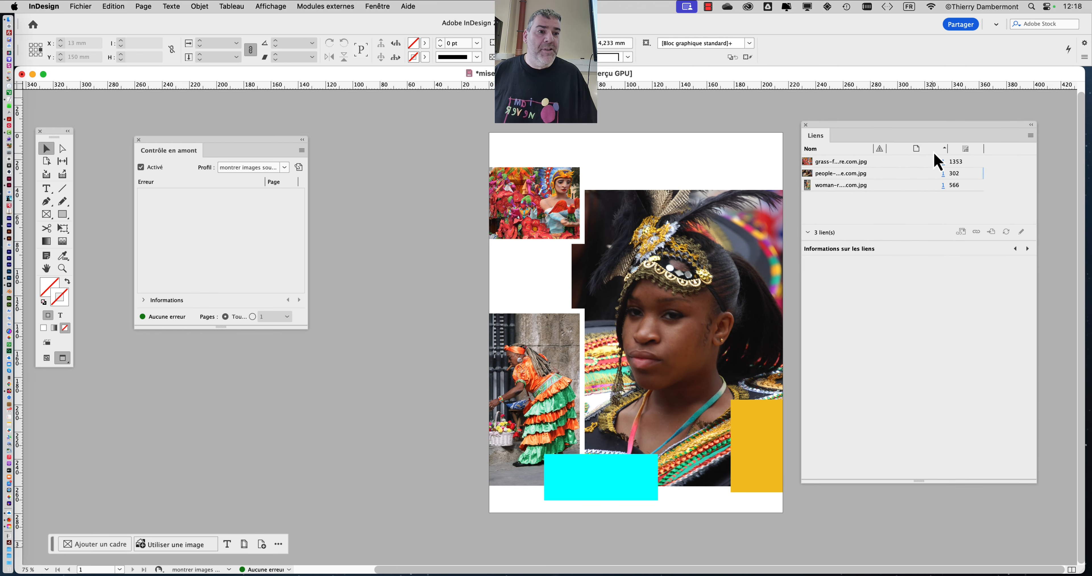
{"action": "left_click_drag", "start_coordinate": [903, 127], "coordinate": [915, 127]}
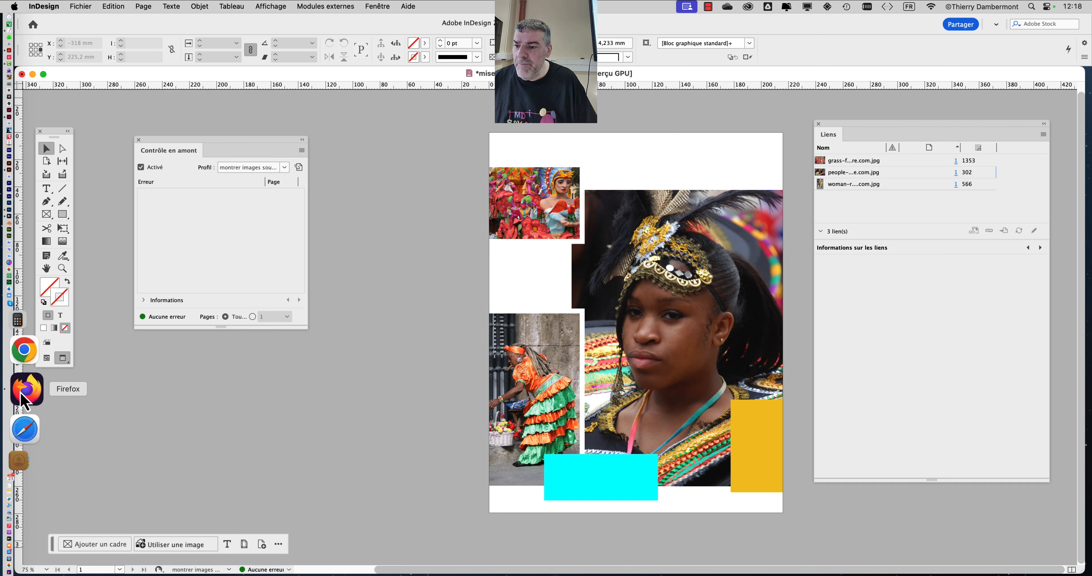
Switch to Firefox and search the web in a new tab for "InDesign should use rgb".
{"action": "left_click", "coordinate": [25, 400]}
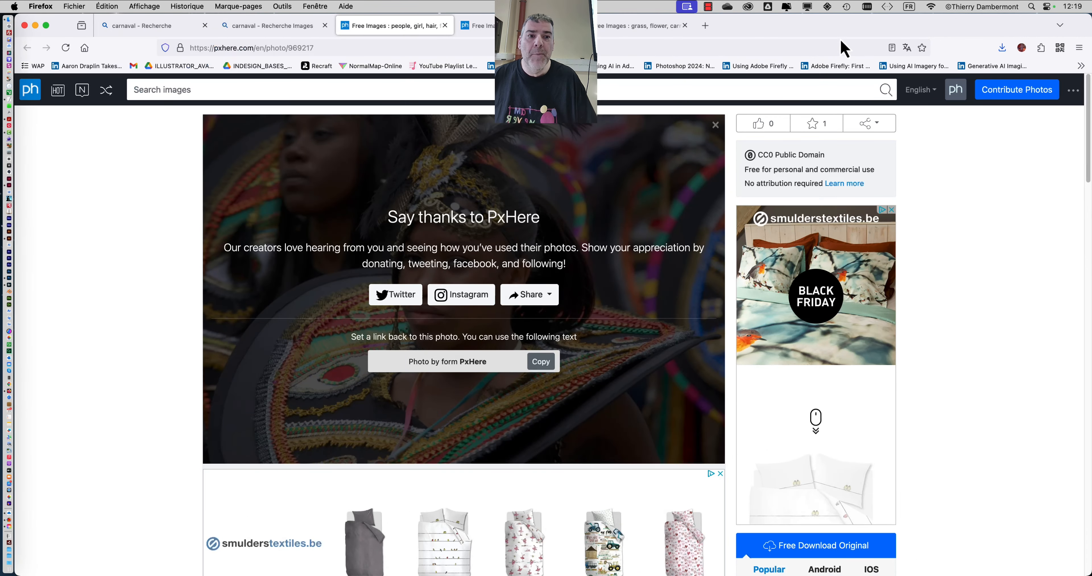
{"action": "left_click", "coordinate": [705, 26]}
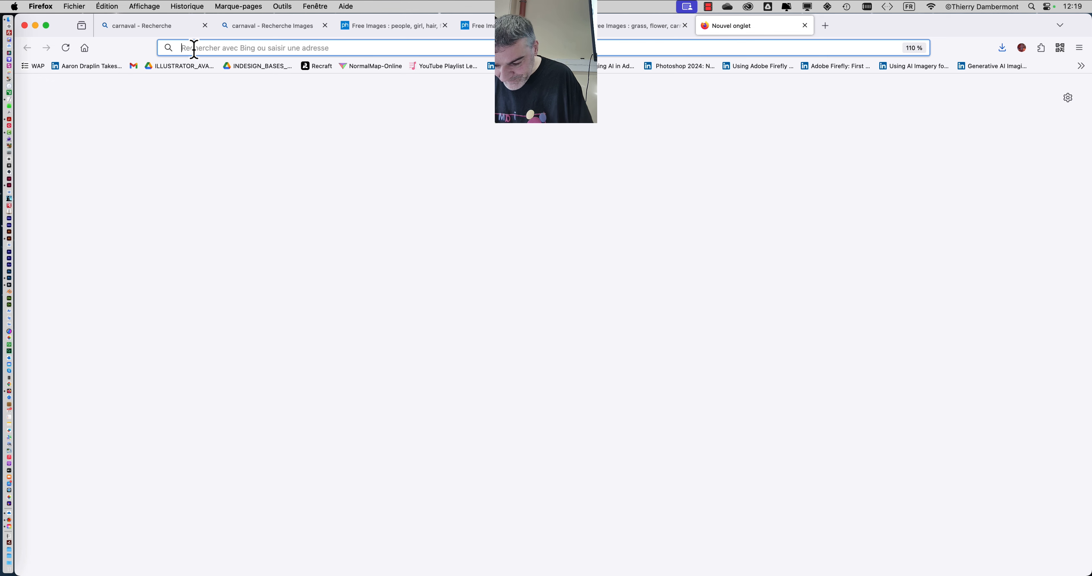
{"action": "type", "text": "indesign sho"}
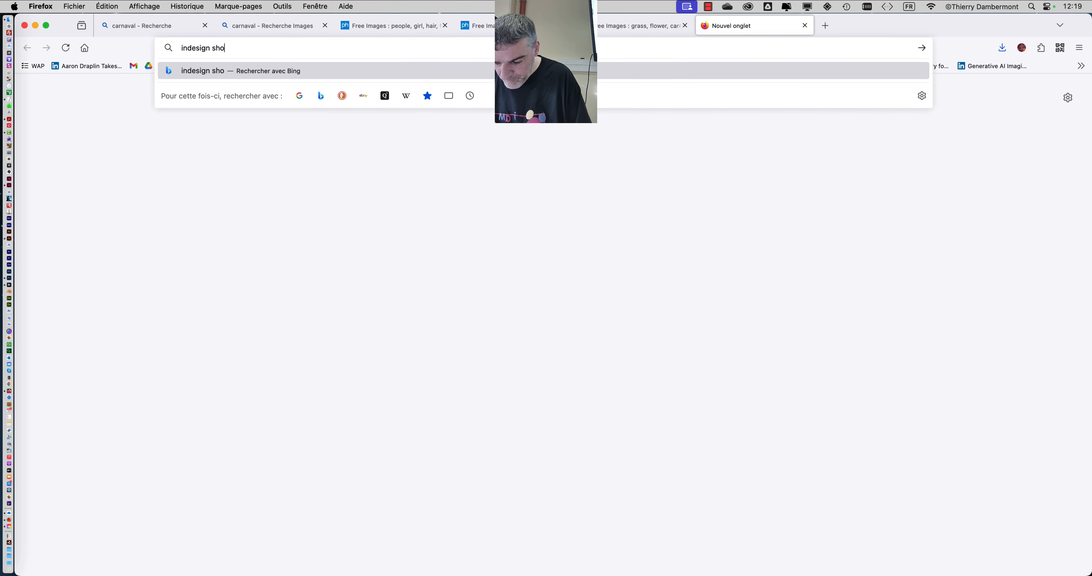
{"action": "type", "text": "udl sue rgb"}
{"action": "key", "text": "Return"}
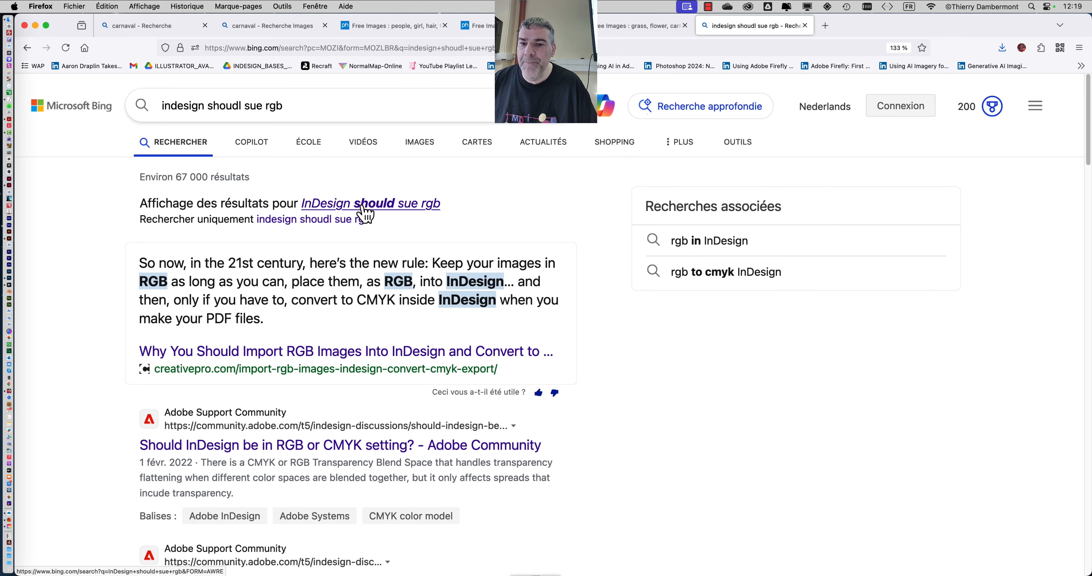
{"action": "left_click", "coordinate": [364, 205]}
{"action": "left_click", "coordinate": [260, 105]}
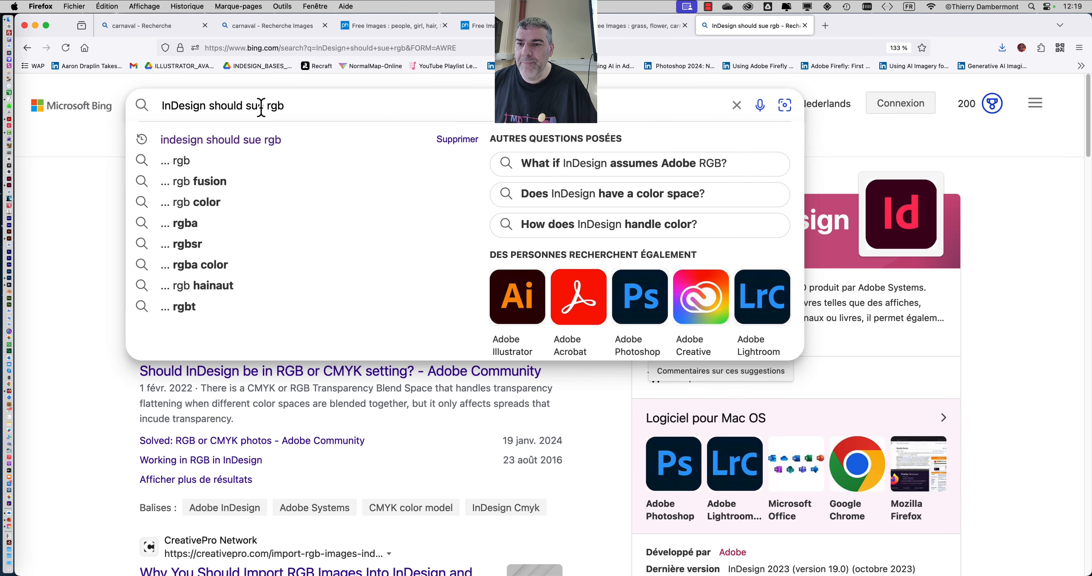
{"action": "double_click", "coordinate": [250, 106]}
{"action": "type", "text": "use"}
{"action": "key", "text": "Return"}
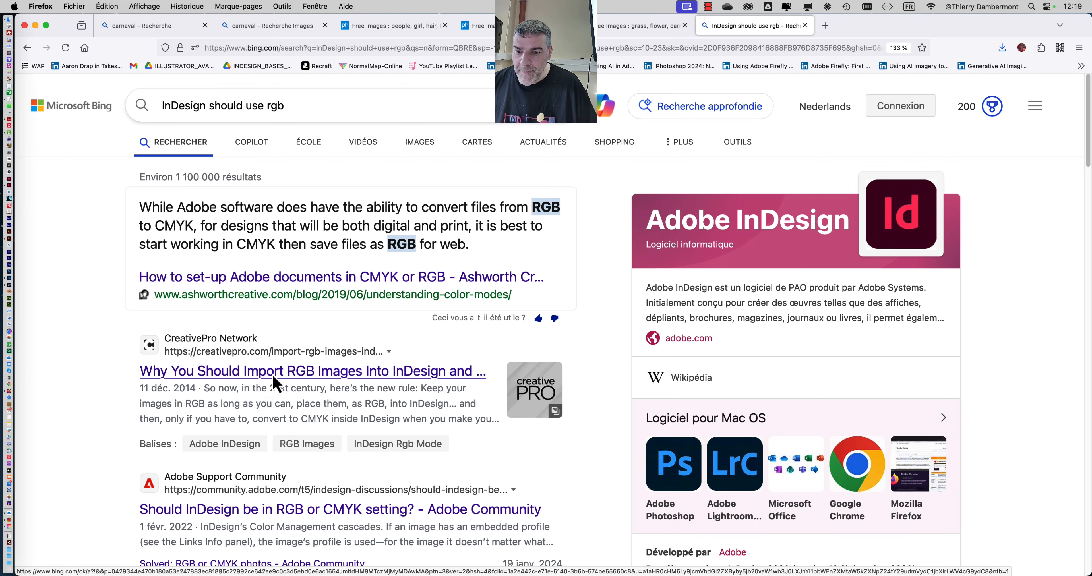
Open the CreativePro article "Why You Should Import RGB Images Into InDesign and Convert to CMYK On Export" at its introduction.
{"action": "left_click", "coordinate": [410, 418]}
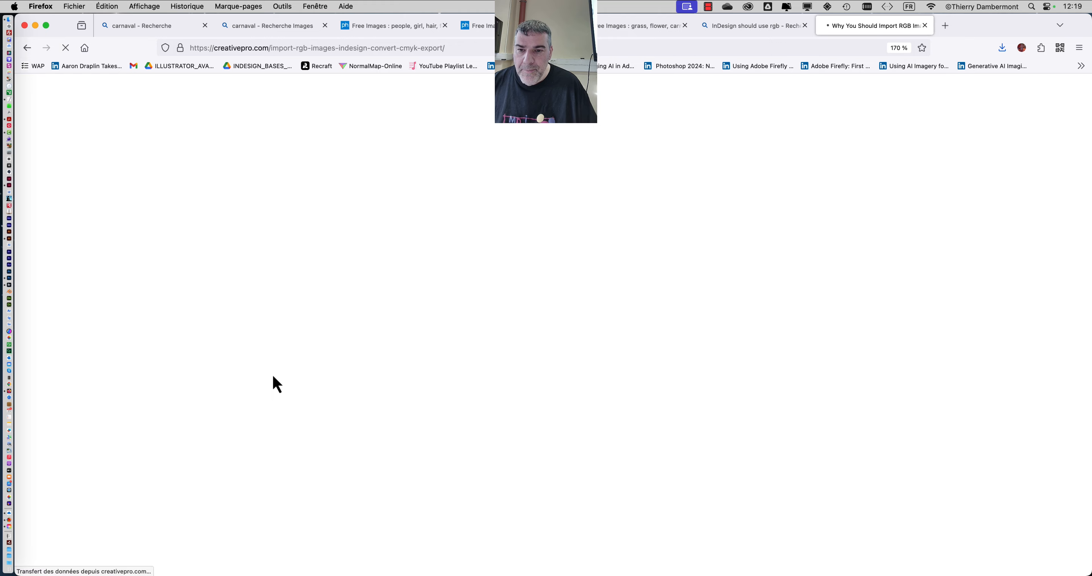
{"action": "scroll", "coordinate": [533, 360], "scroll_direction": "down", "scroll_amount": 2}
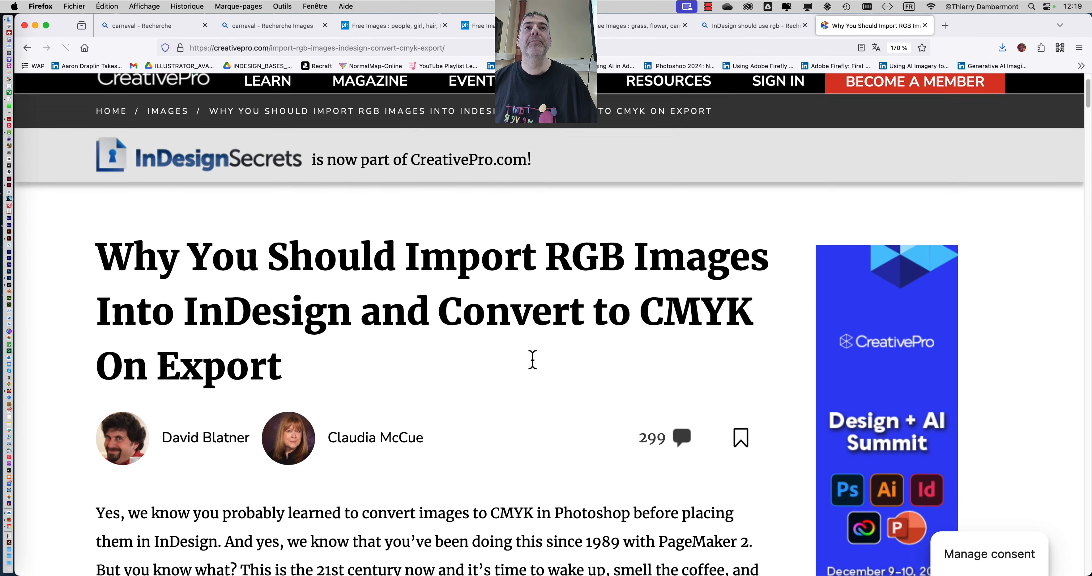
{"action": "scroll", "coordinate": [533, 360], "scroll_direction": "down", "scroll_amount": 3}
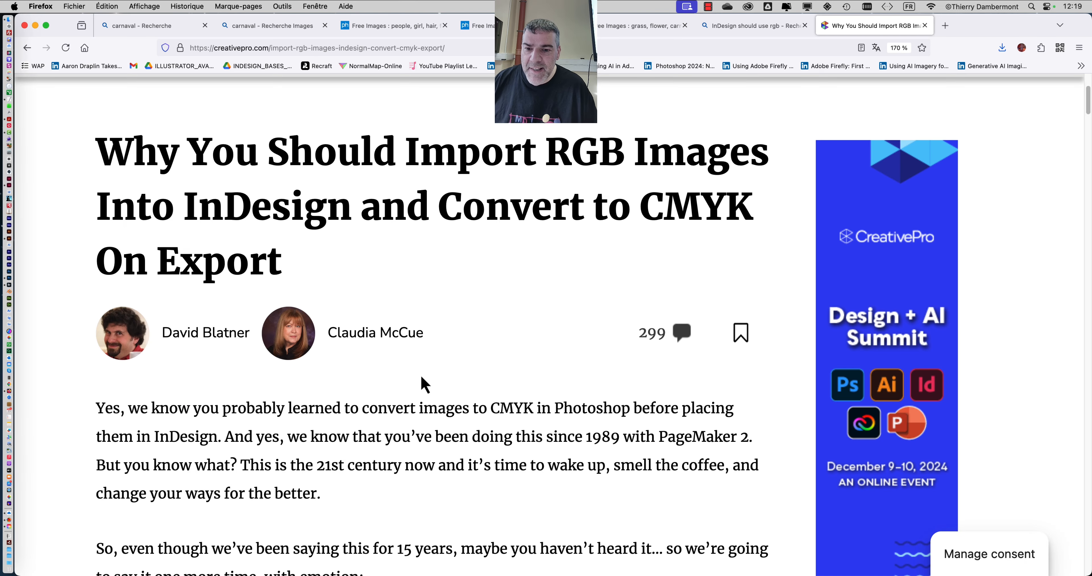
{"action": "scroll", "coordinate": [431, 375], "scroll_direction": "down", "scroll_amount": 3}
{"action": "scroll", "coordinate": [432, 374], "scroll_direction": "down", "scroll_amount": 3}
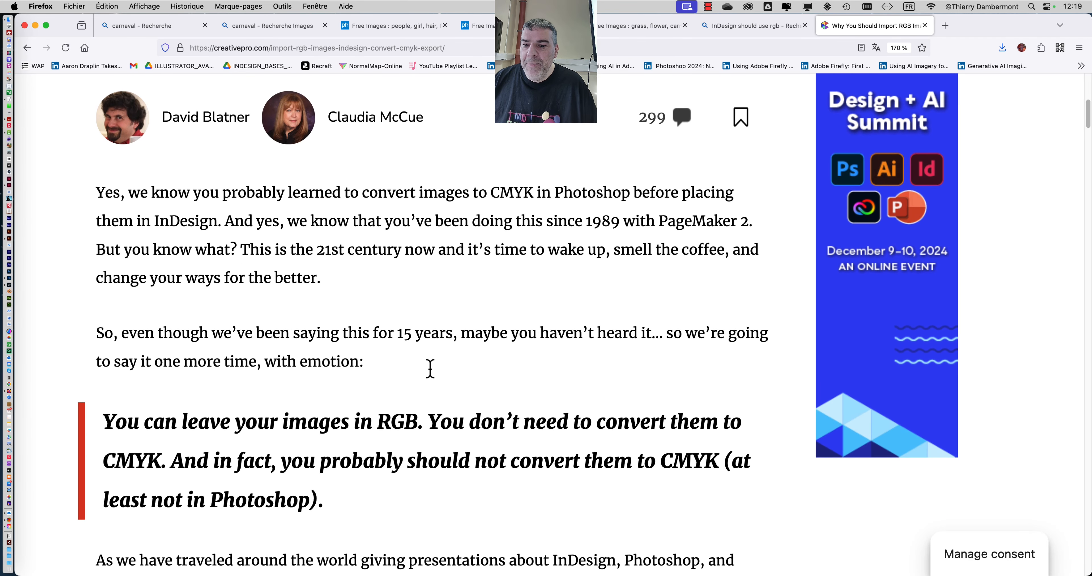
{"action": "scroll", "coordinate": [432, 374], "scroll_direction": "down", "scroll_amount": 1}
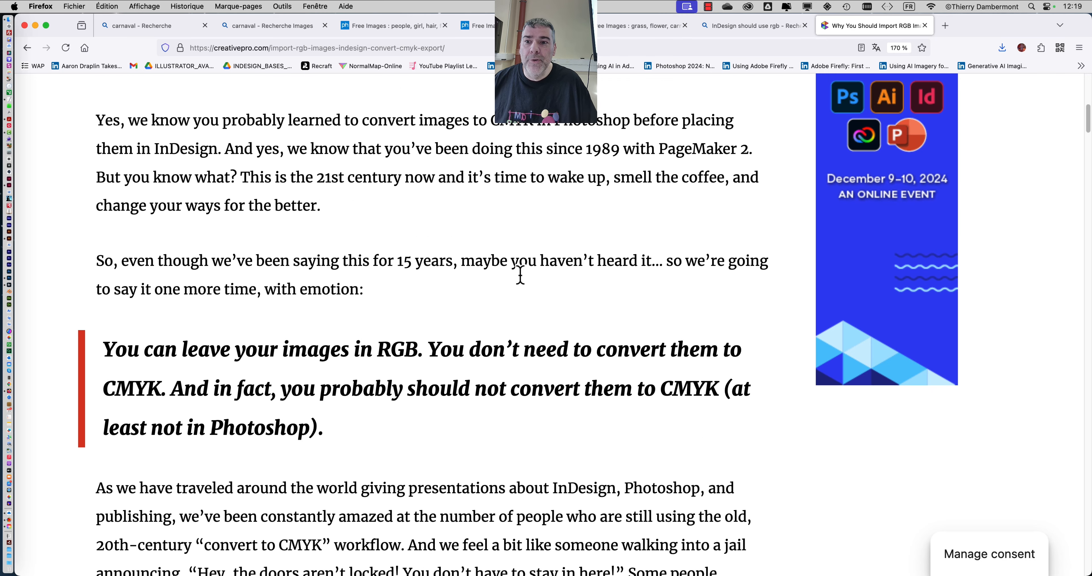
Read the article's opening paragraph phrase by phrase, highlighting the passages on CMYK conversion, PageMaker 2 and changing one's ways.
{"action": "left_click_drag", "start_coordinate": [140, 122], "coordinate": [497, 127]}
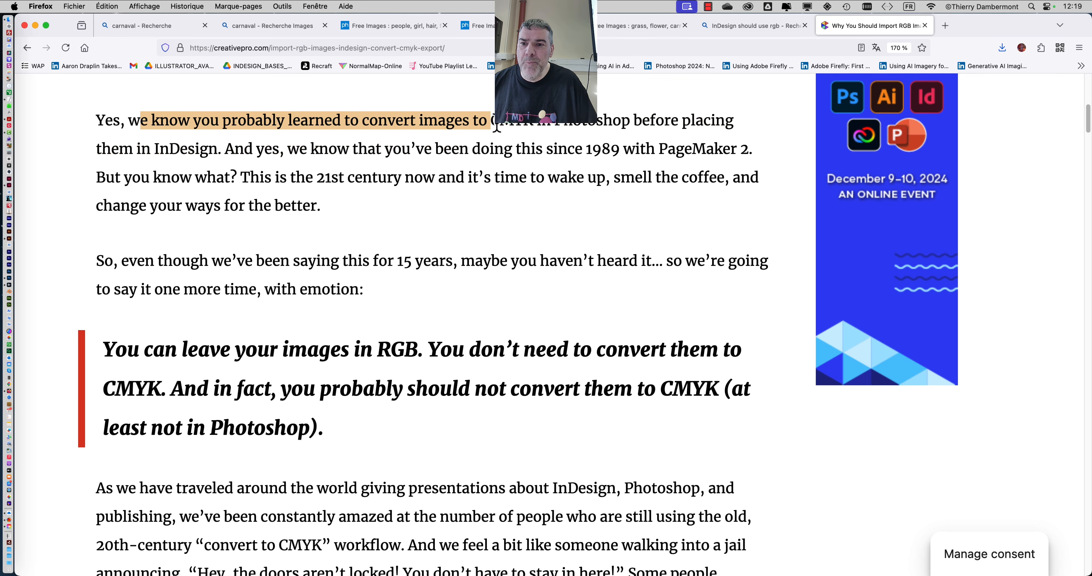
{"action": "left_click_drag", "start_coordinate": [396, 122], "coordinate": [700, 126]}
{"action": "left_click_drag", "start_coordinate": [112, 147], "coordinate": [523, 144]}
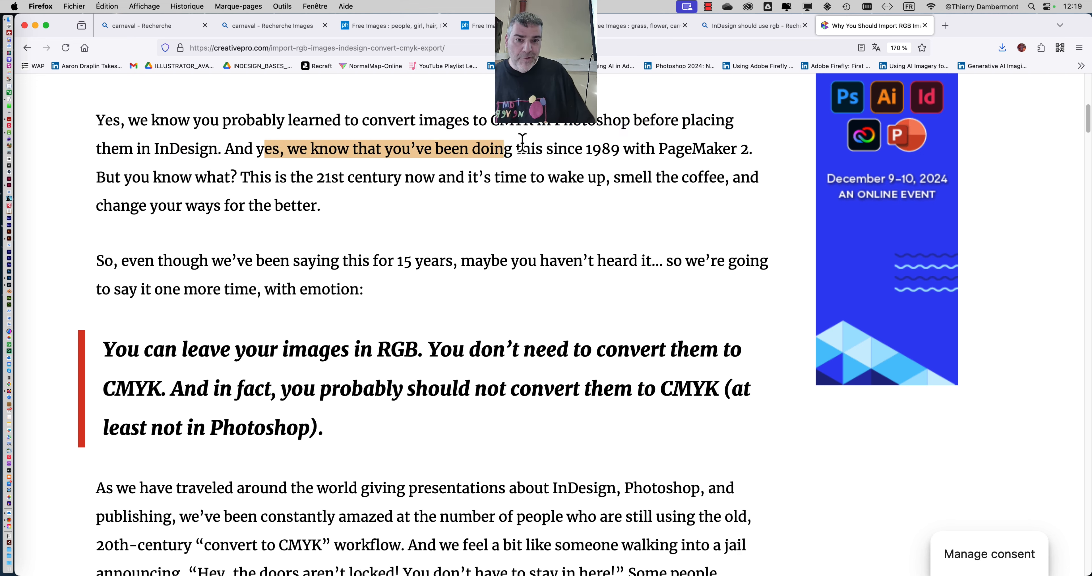
{"action": "left_click_drag", "start_coordinate": [613, 139], "coordinate": [750, 148]}
{"action": "left_click_drag", "start_coordinate": [751, 147], "coordinate": [659, 149]}
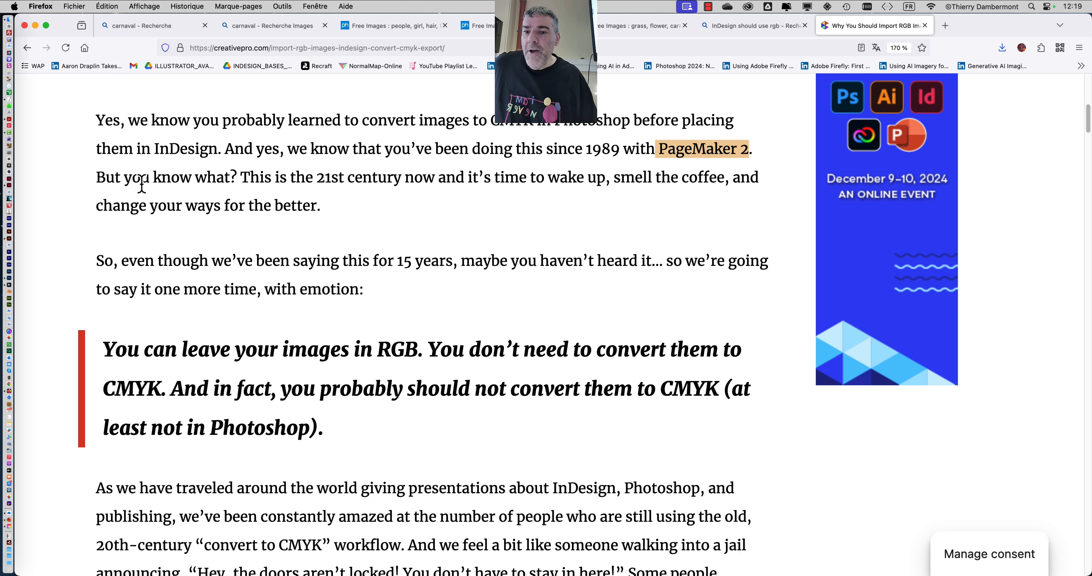
{"action": "left_click_drag", "start_coordinate": [141, 178], "coordinate": [535, 178]}
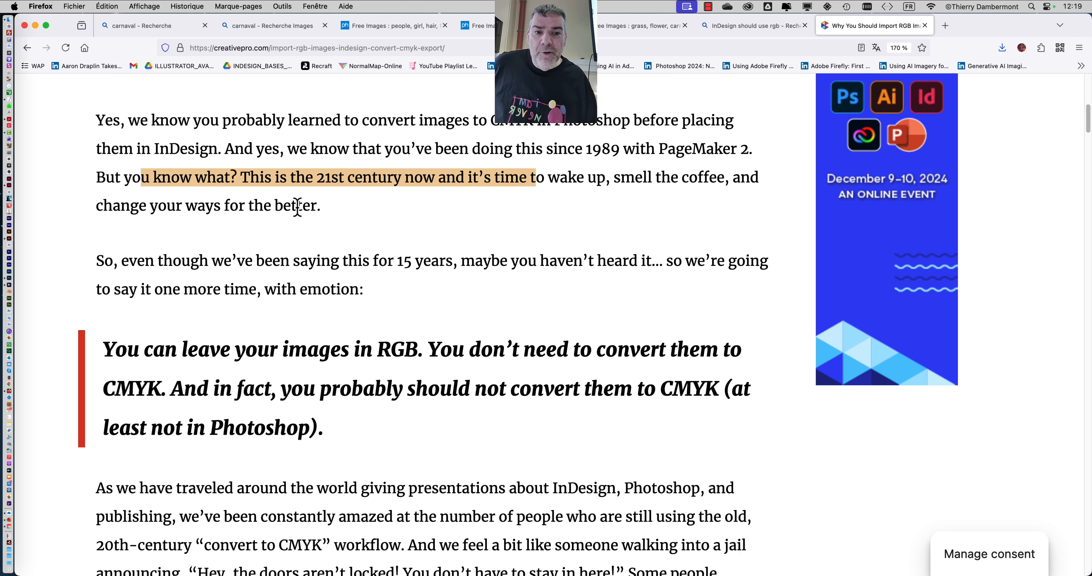
{"action": "left_click_drag", "start_coordinate": [146, 207], "coordinate": [284, 208]}
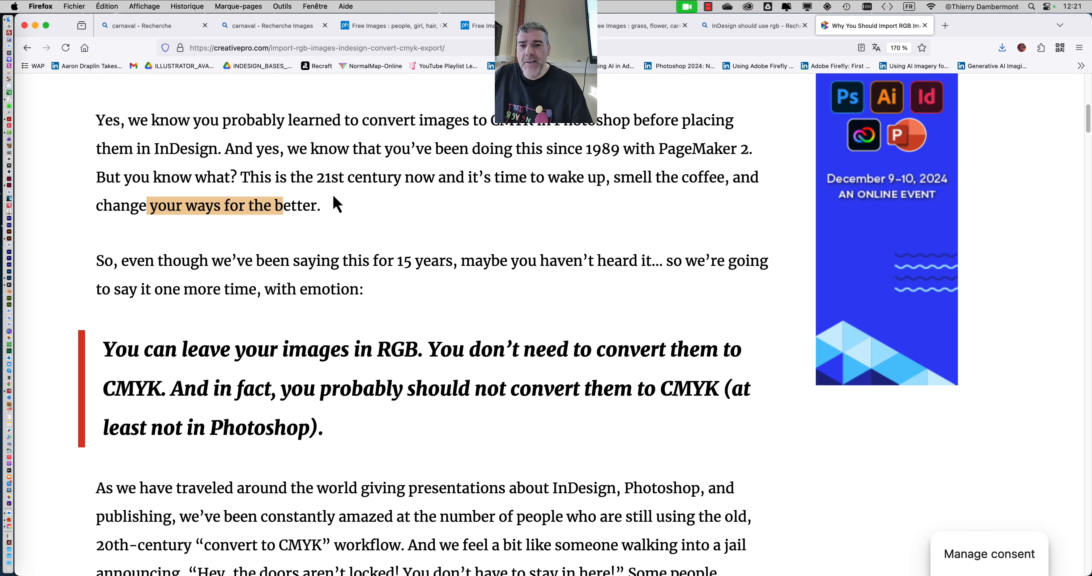
Read and highlight the pull quote about leaving images in RGB and the following paragraph on the old "convert to CMYK" workflow.
{"action": "scroll", "coordinate": [381, 249], "scroll_direction": "up", "scroll_amount": 3}
{"action": "scroll", "coordinate": [381, 249], "scroll_direction": "down", "scroll_amount": 3}
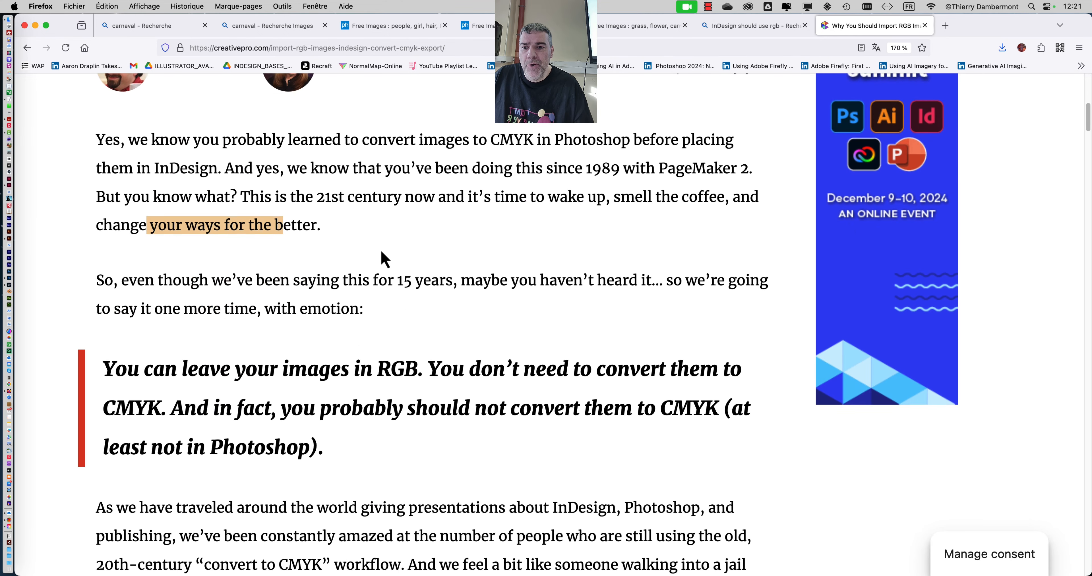
{"action": "scroll", "coordinate": [381, 247], "scroll_direction": "down", "scroll_amount": 4}
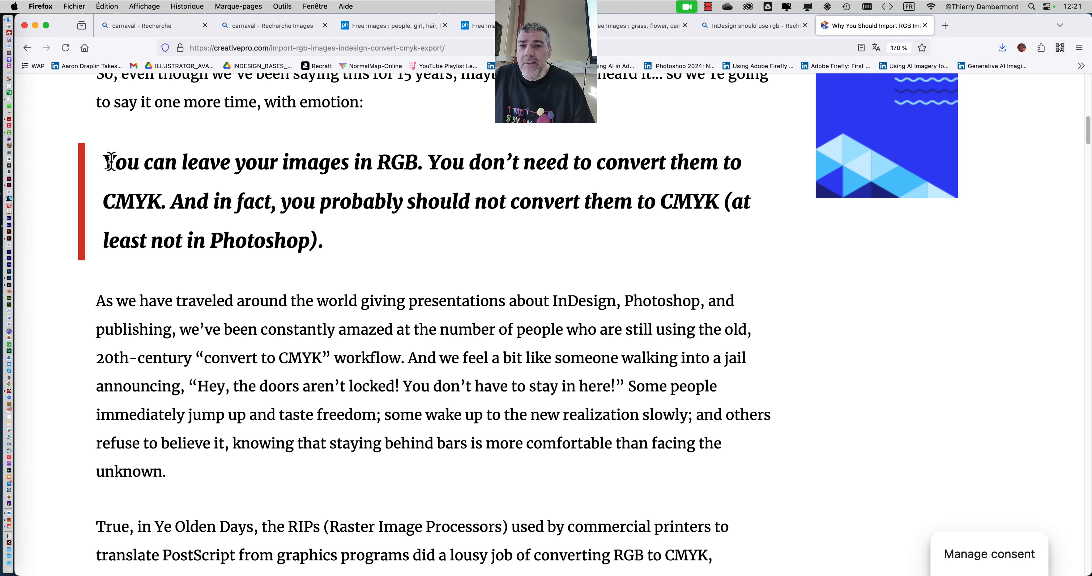
{"action": "left_click_drag", "start_coordinate": [114, 161], "coordinate": [394, 282]}
{"action": "left_click", "coordinate": [599, 168]}
{"action": "scroll", "coordinate": [394, 282], "scroll_direction": "down", "scroll_amount": 6}
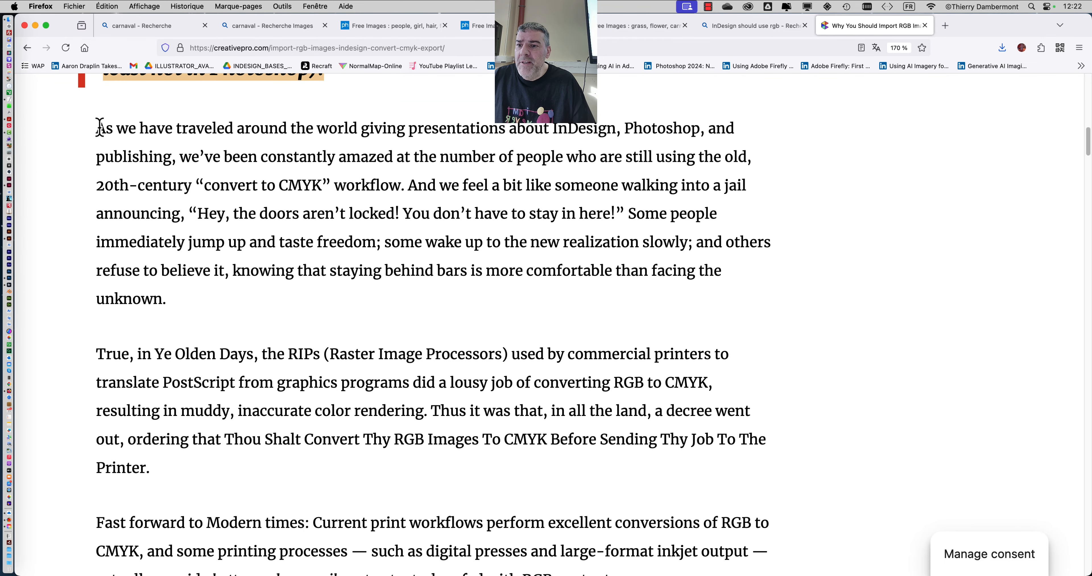
{"action": "left_click_drag", "start_coordinate": [97, 129], "coordinate": [304, 307]}
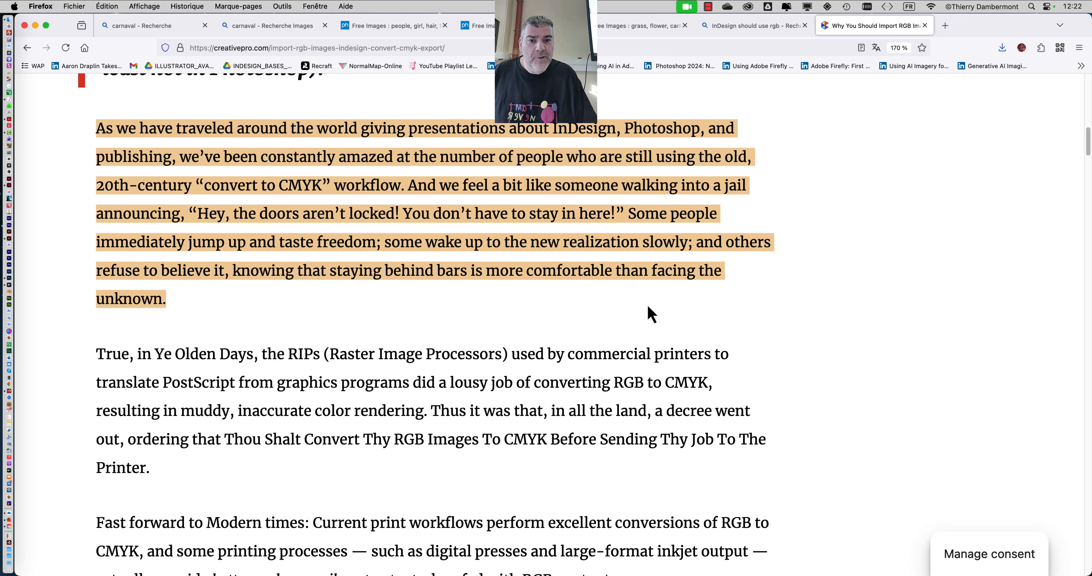
Skim the article down to the section "When It Makes Sense To Convert to CMYK Before Placing an Image" and highlight its heading.
{"action": "scroll", "coordinate": [646, 306], "scroll_direction": "down", "scroll_amount": 3}
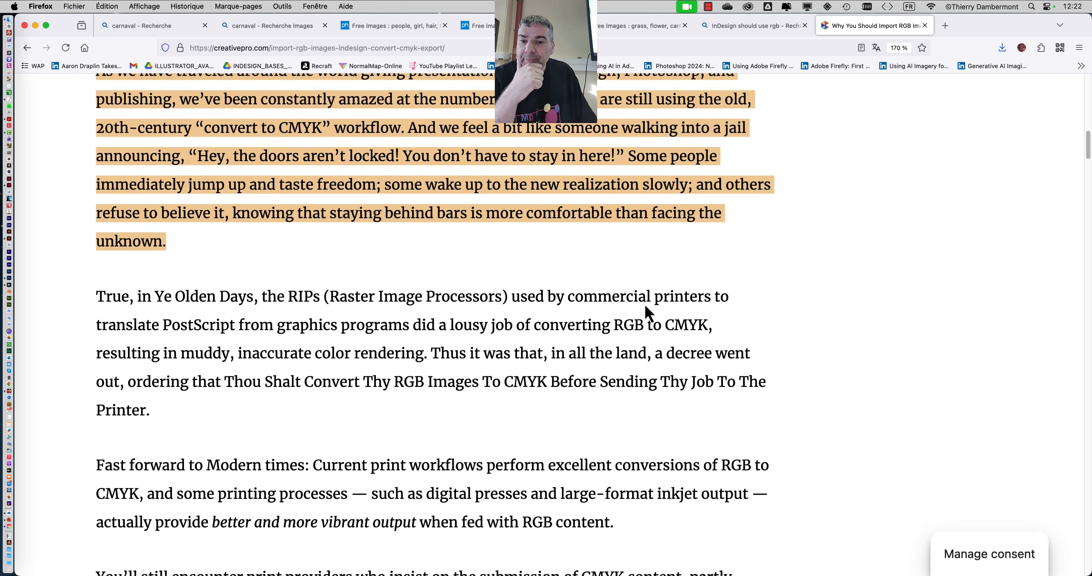
{"action": "scroll", "coordinate": [645, 306], "scroll_direction": "down", "scroll_amount": 20}
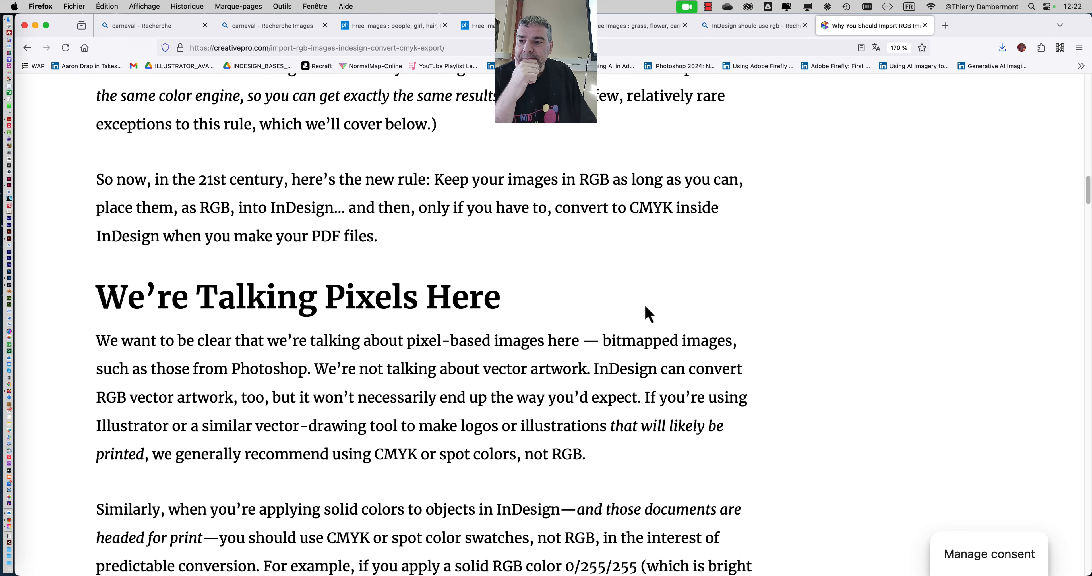
{"action": "scroll", "coordinate": [649, 314], "scroll_direction": "down", "scroll_amount": 20}
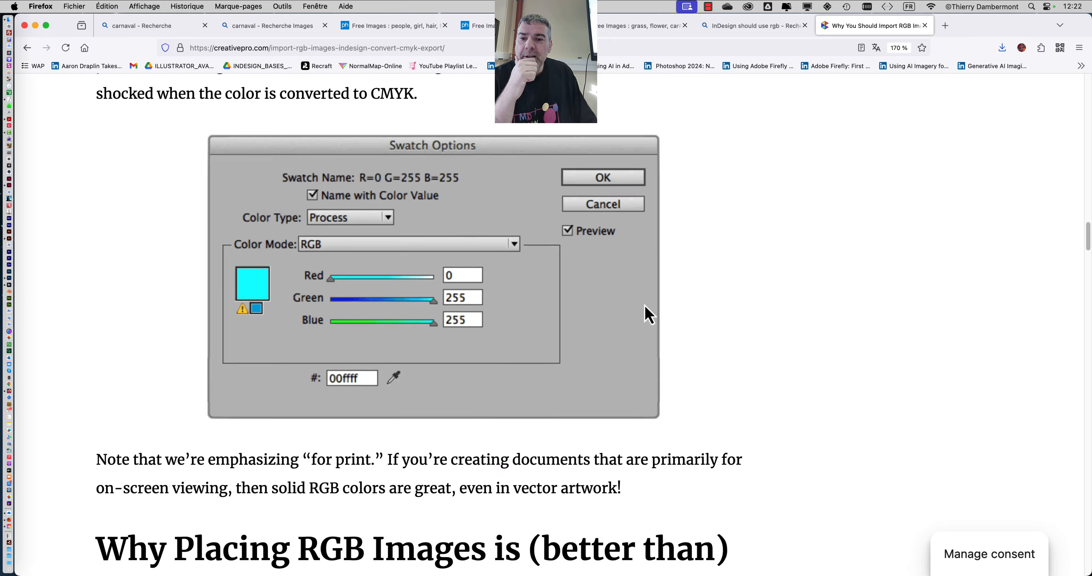
{"action": "scroll", "coordinate": [647, 314], "scroll_direction": "down", "scroll_amount": 20}
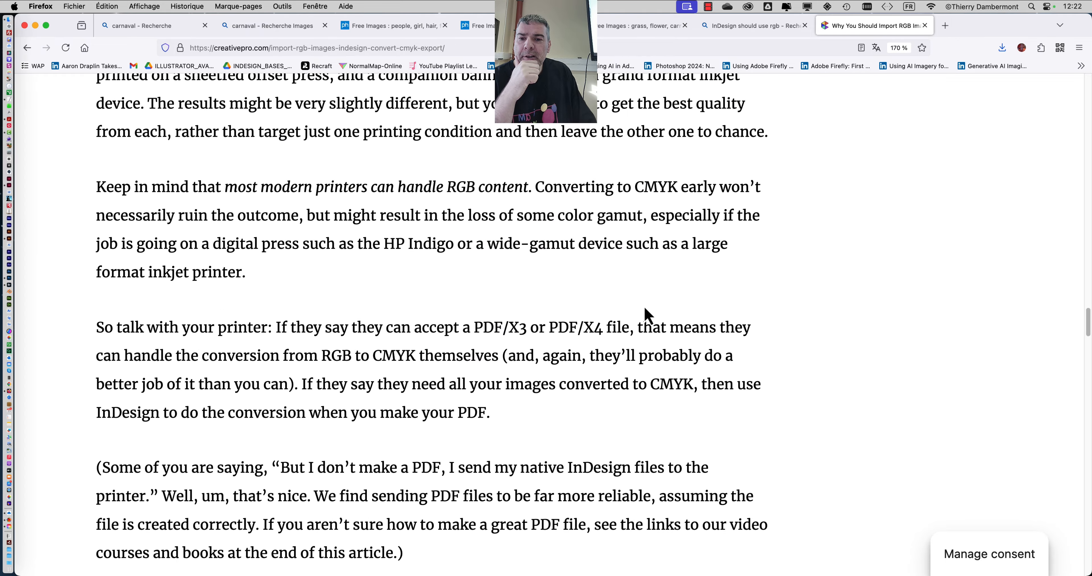
{"action": "scroll", "coordinate": [645, 308], "scroll_direction": "down", "scroll_amount": 20}
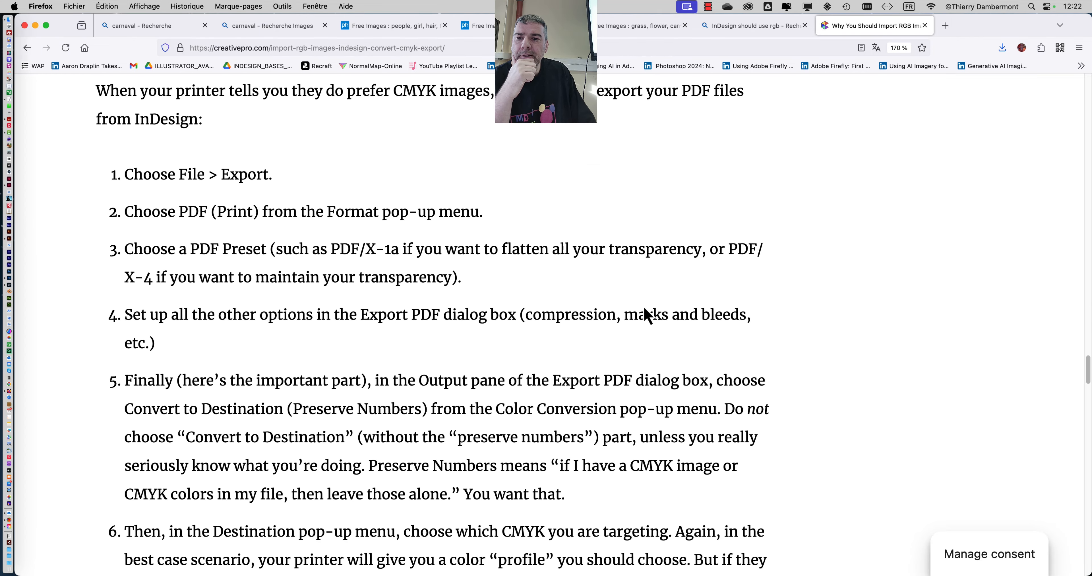
{"action": "scroll", "coordinate": [645, 308], "scroll_direction": "down", "scroll_amount": 20}
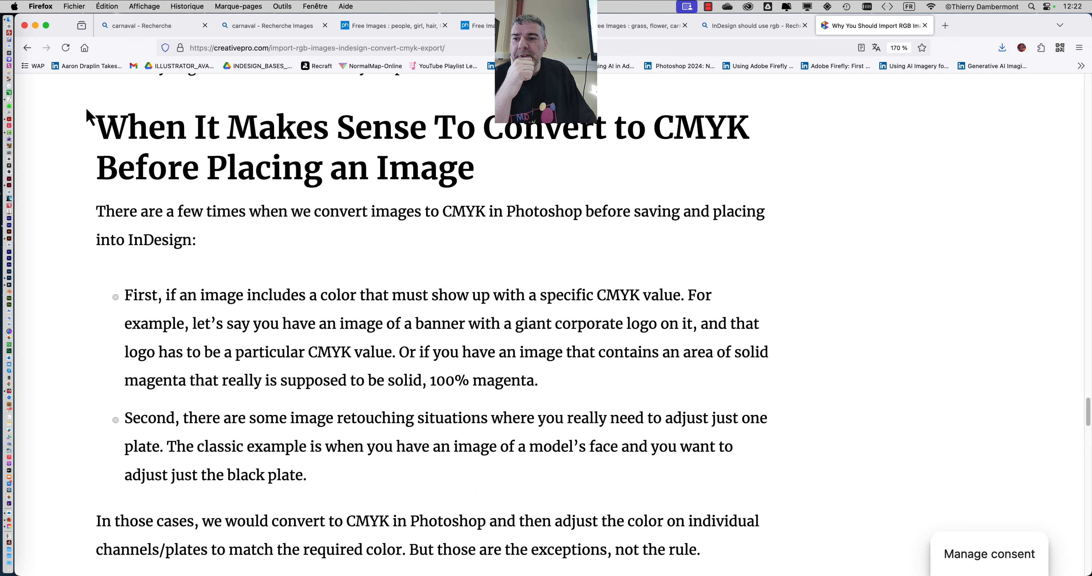
{"action": "left_click_drag", "start_coordinate": [97, 118], "coordinate": [880, 165]}
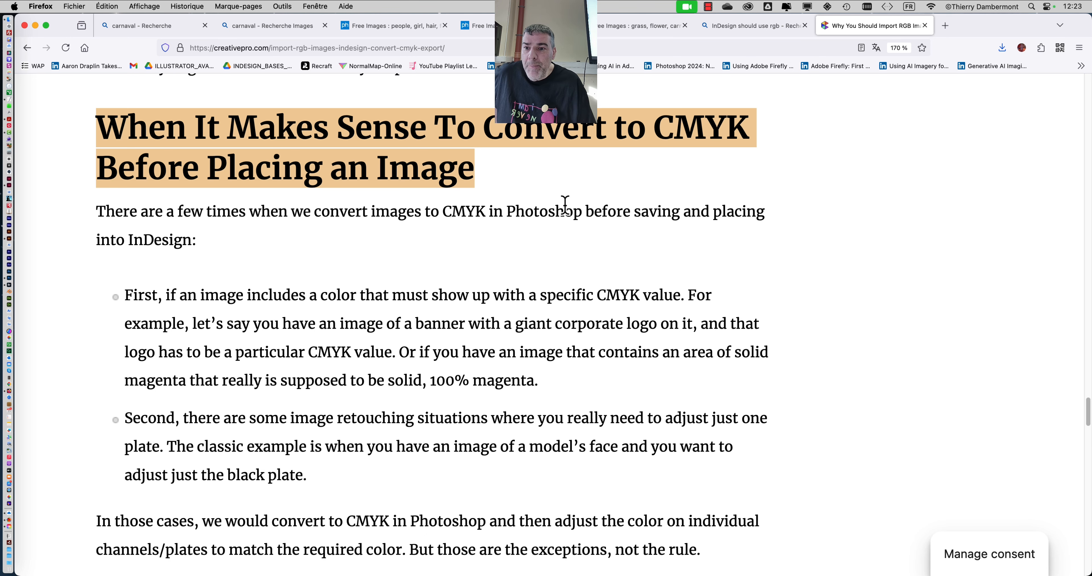
{"action": "scroll", "coordinate": [377, 295], "scroll_direction": "down", "scroll_amount": 1}
{"action": "scroll", "coordinate": [380, 301], "scroll_direction": "down", "scroll_amount": 1}
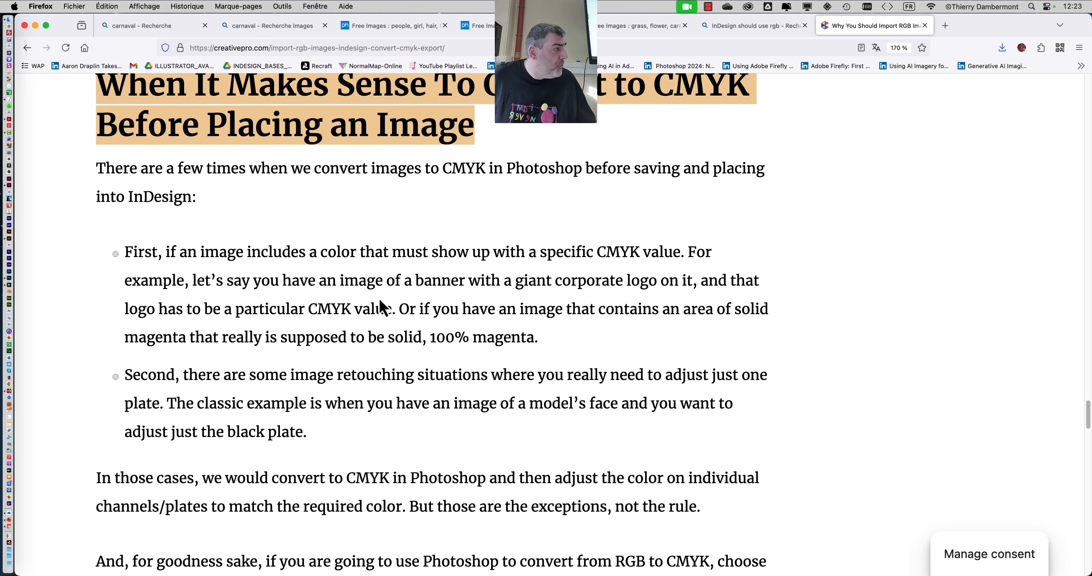
{"action": "scroll", "coordinate": [380, 309], "scroll_direction": "up", "scroll_amount": 1}
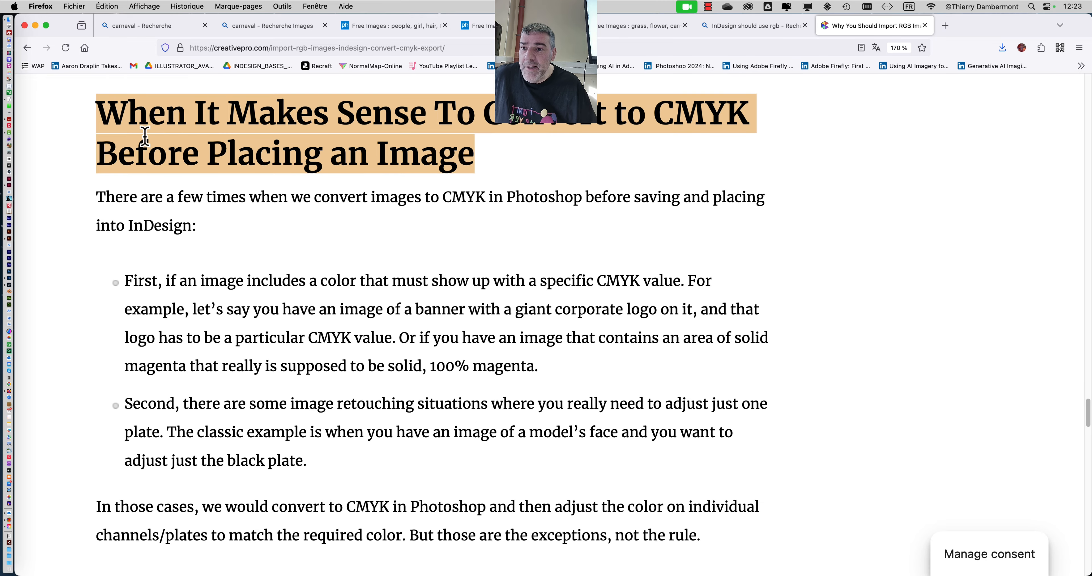